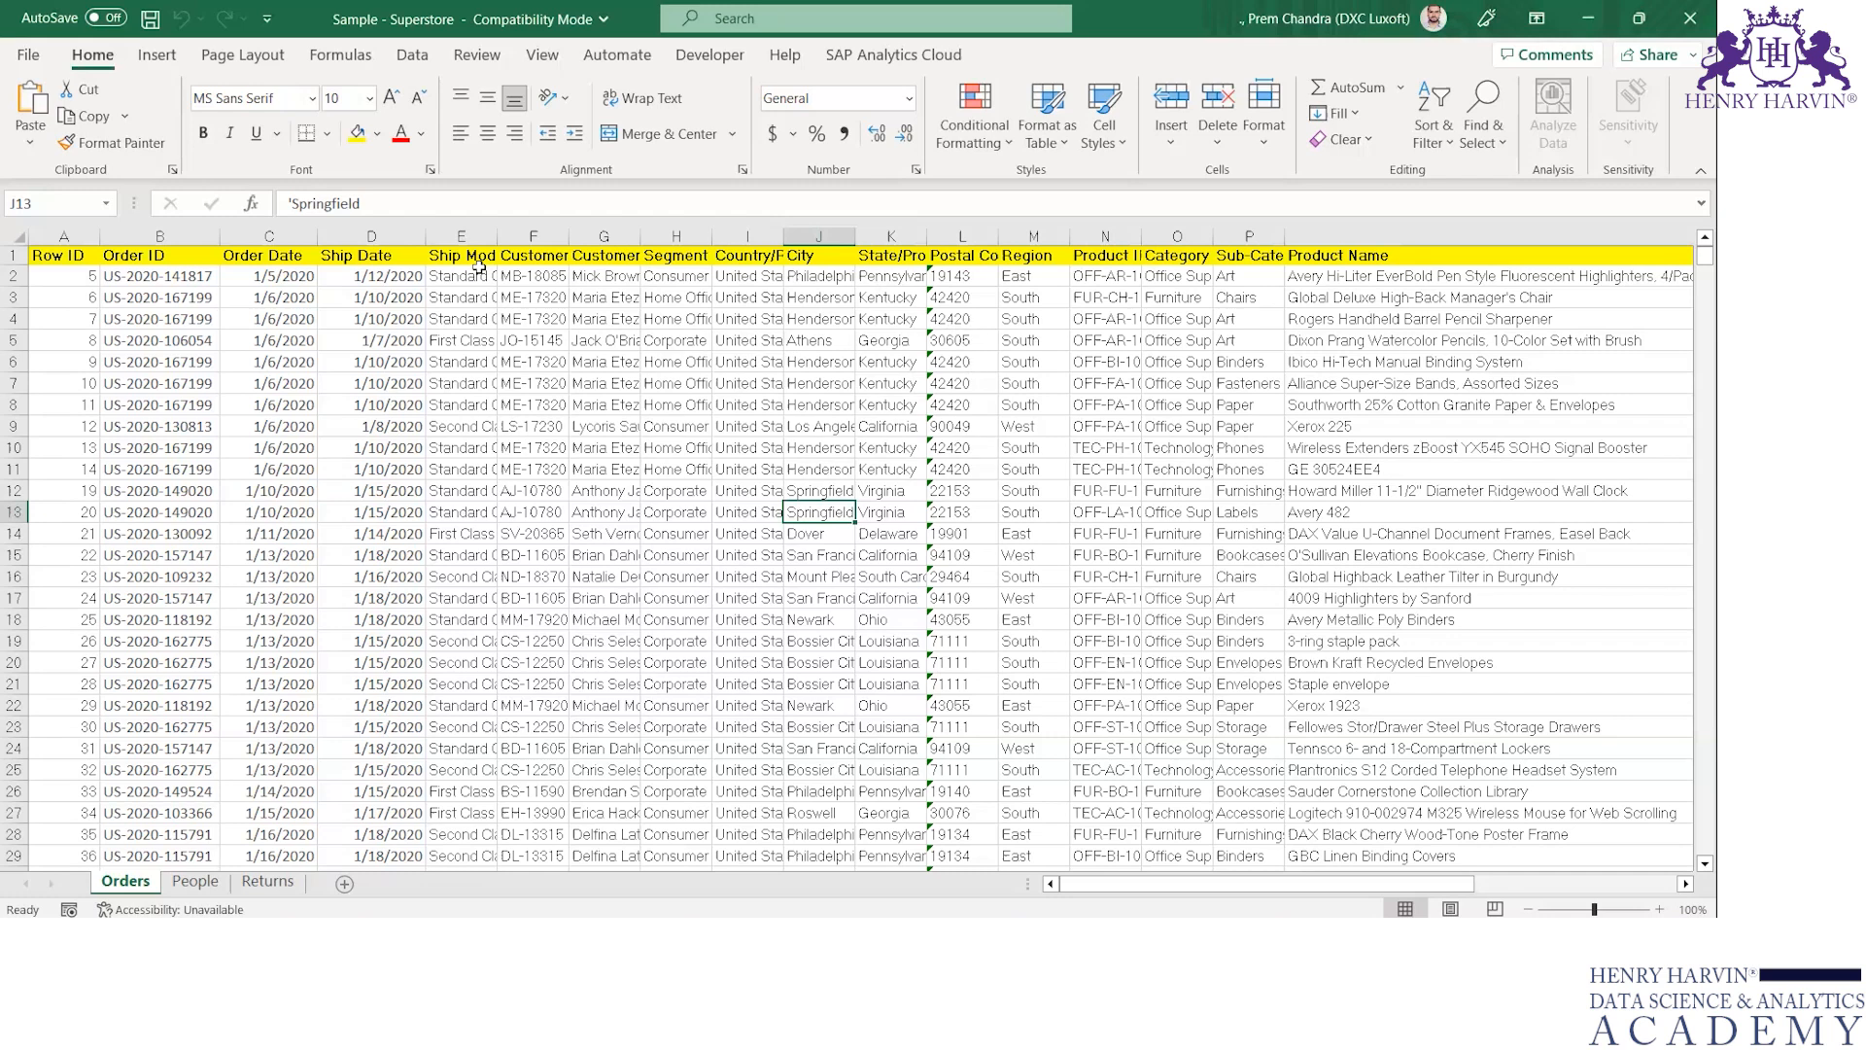
Examine the column headers and sample records on the Orders sheet of the Superstore workbook
left_click(476, 249)
key("Right")
key("Right")
key("Left")
key("Left")
key("Left")
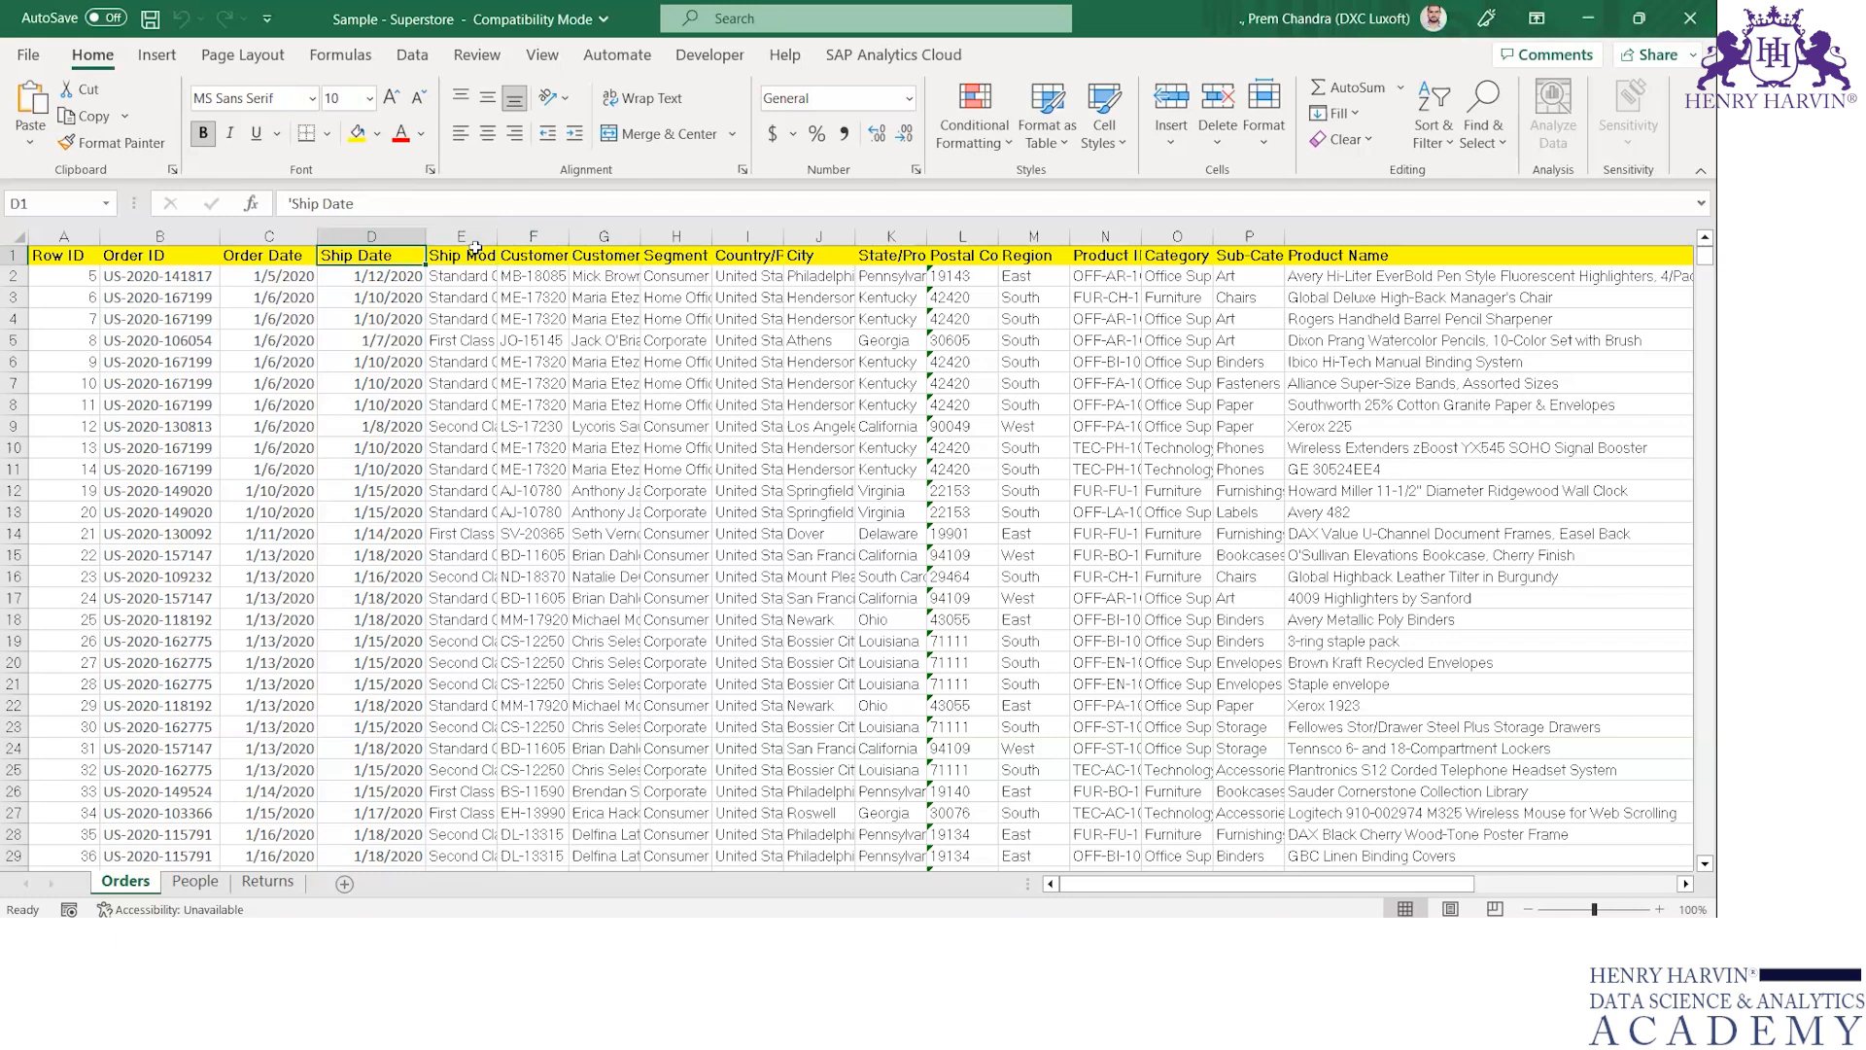
key("Left")
key("Left")
key("Left")
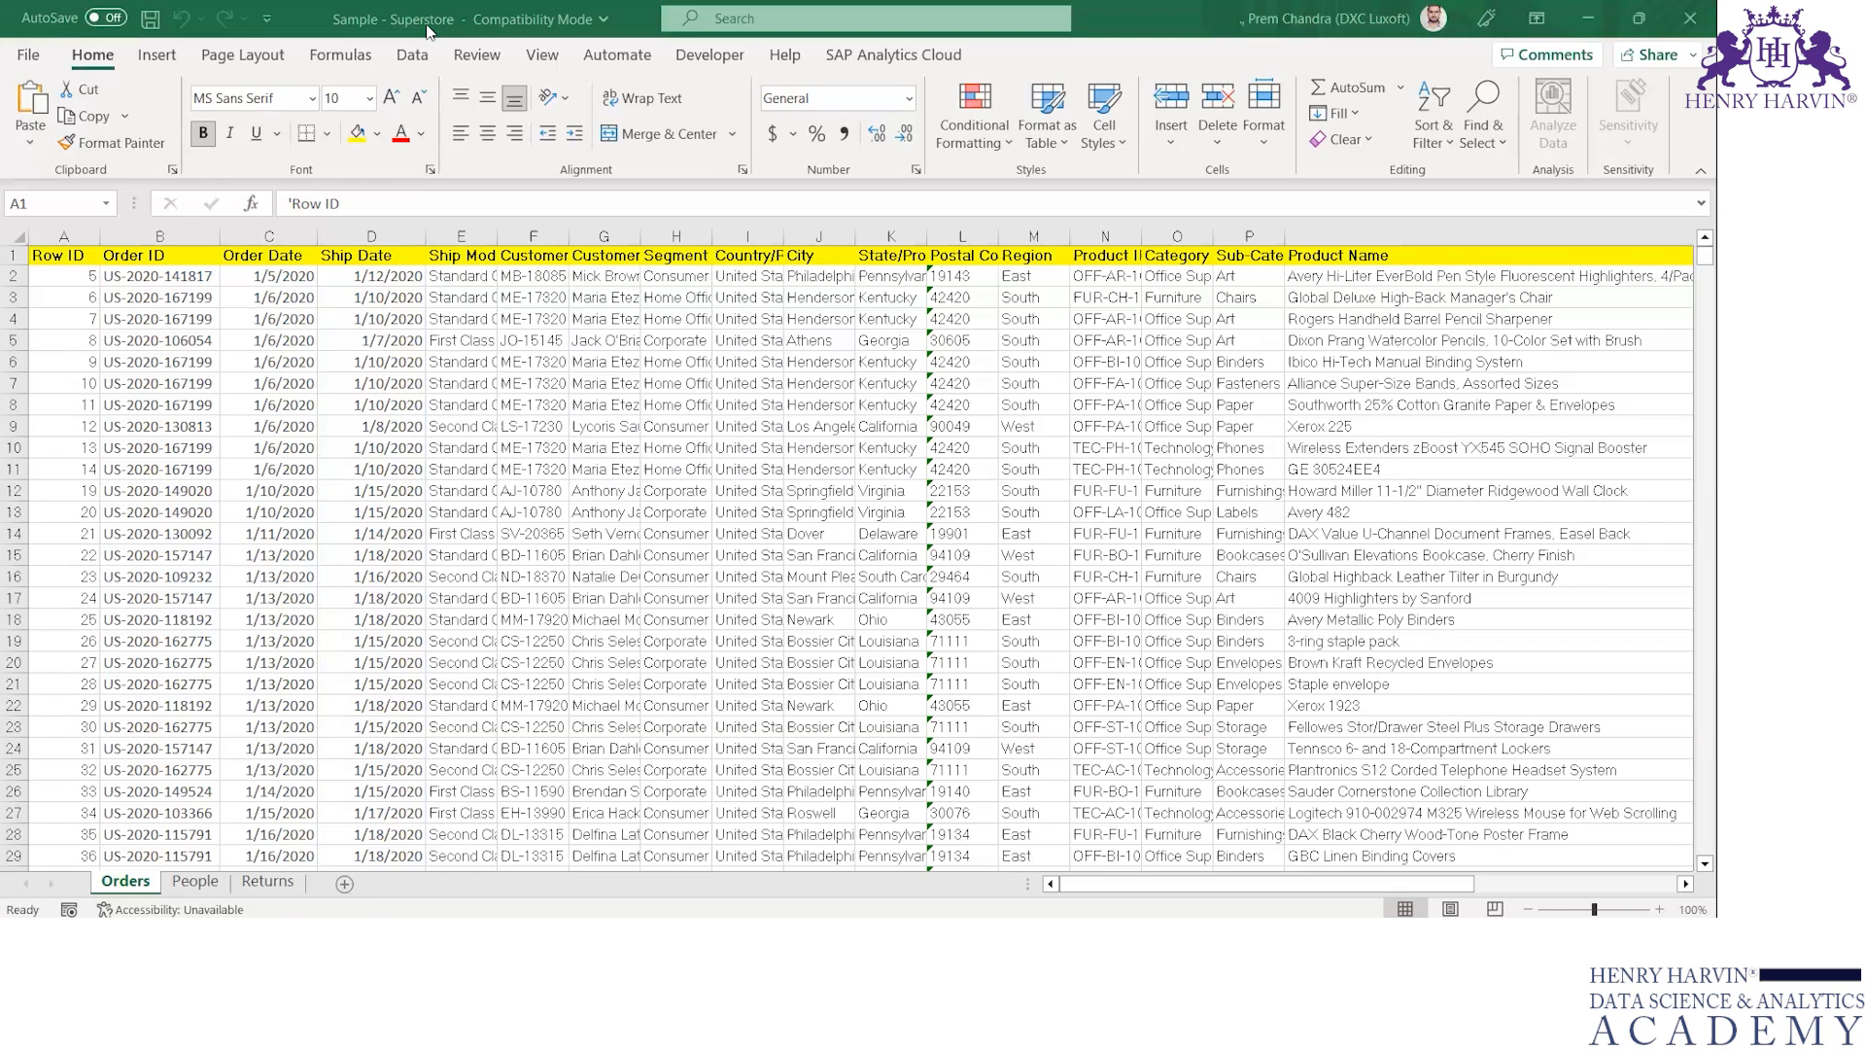
left_click(72, 259)
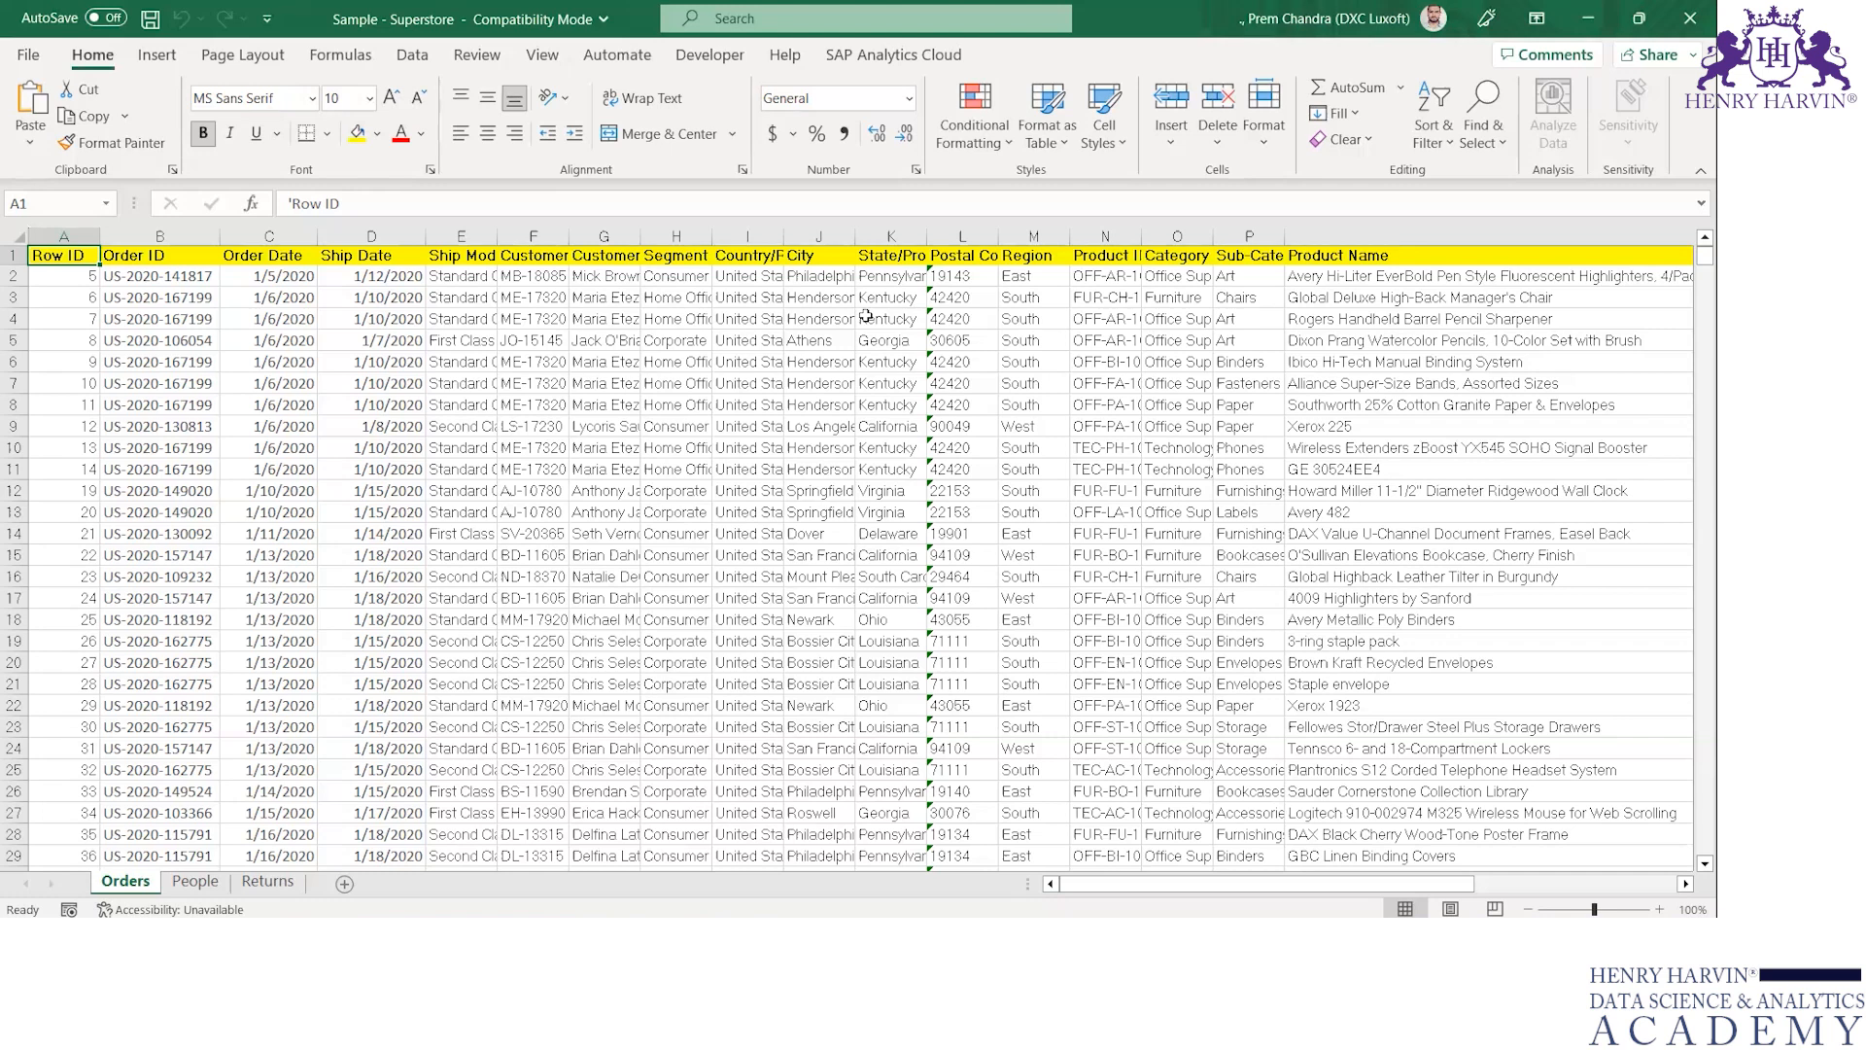
left_click_drag(865, 316, 602, 257)
left_click(676, 398)
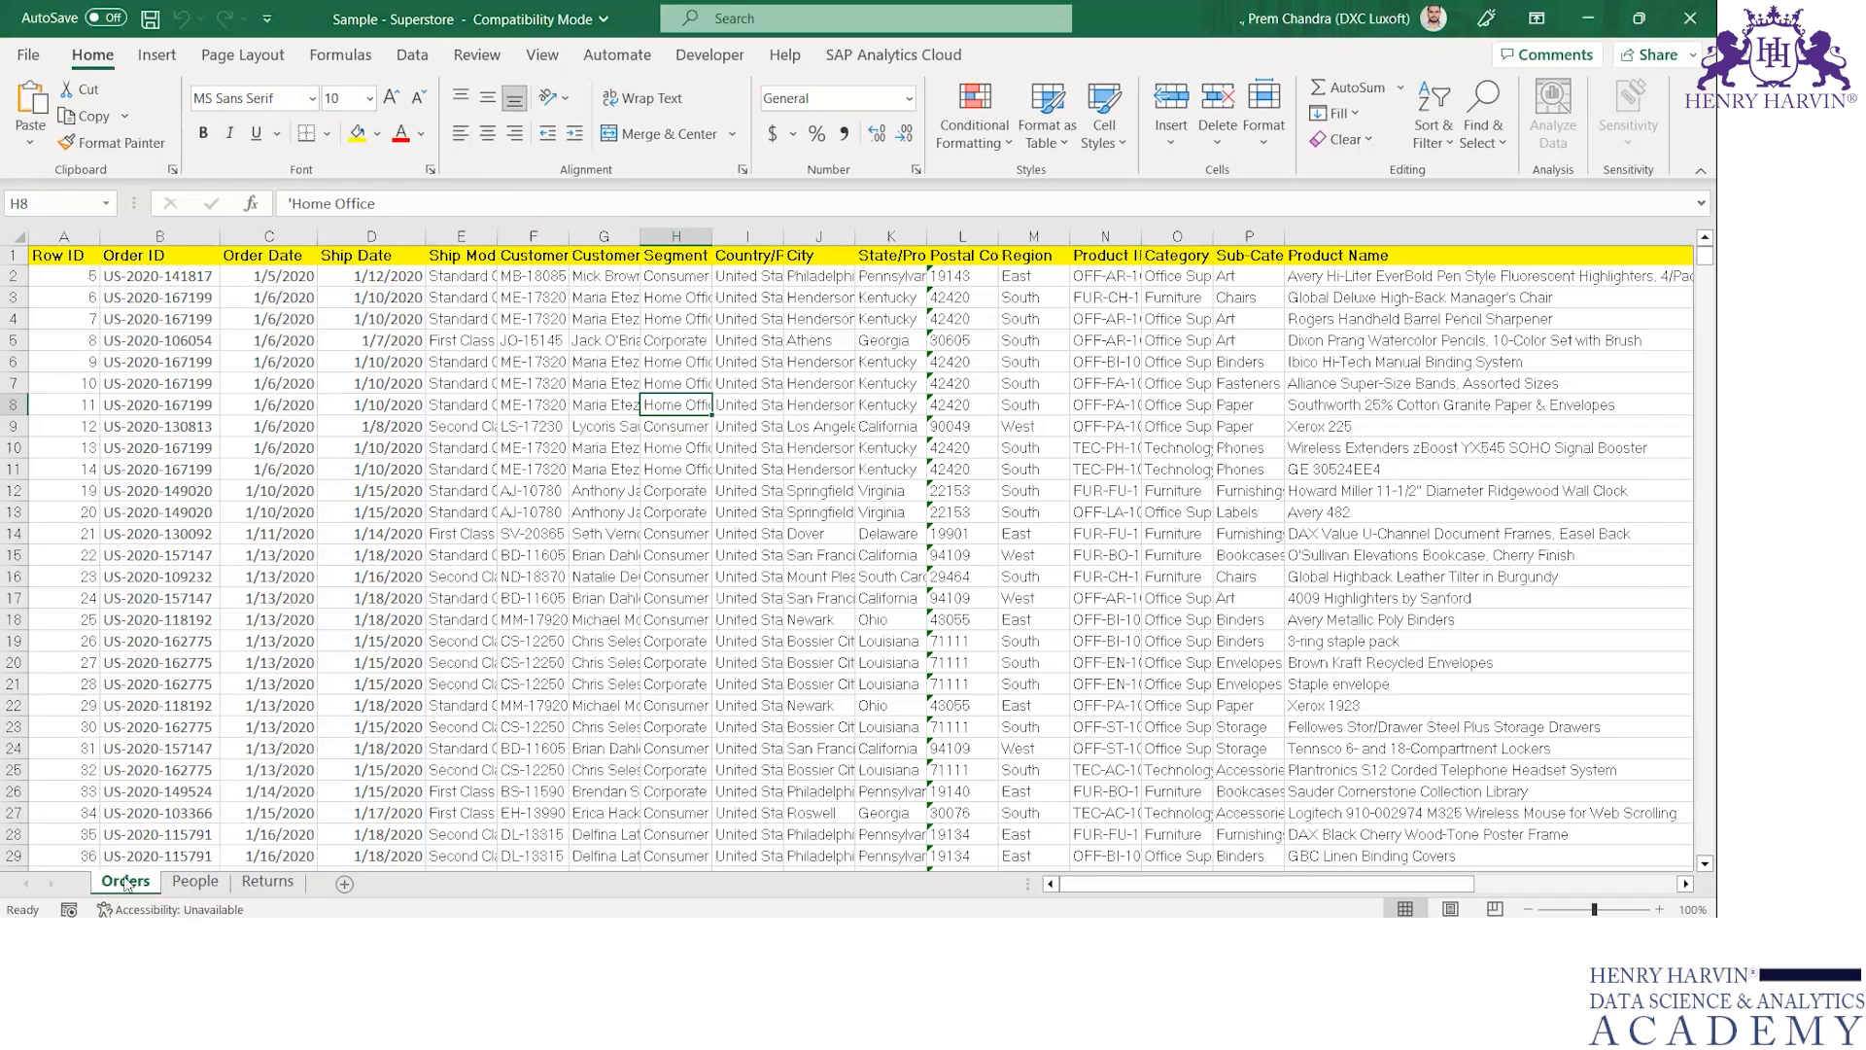
Review the contents of the People and Returns sheets and compare them with the Orders sheet
left_click(194, 882)
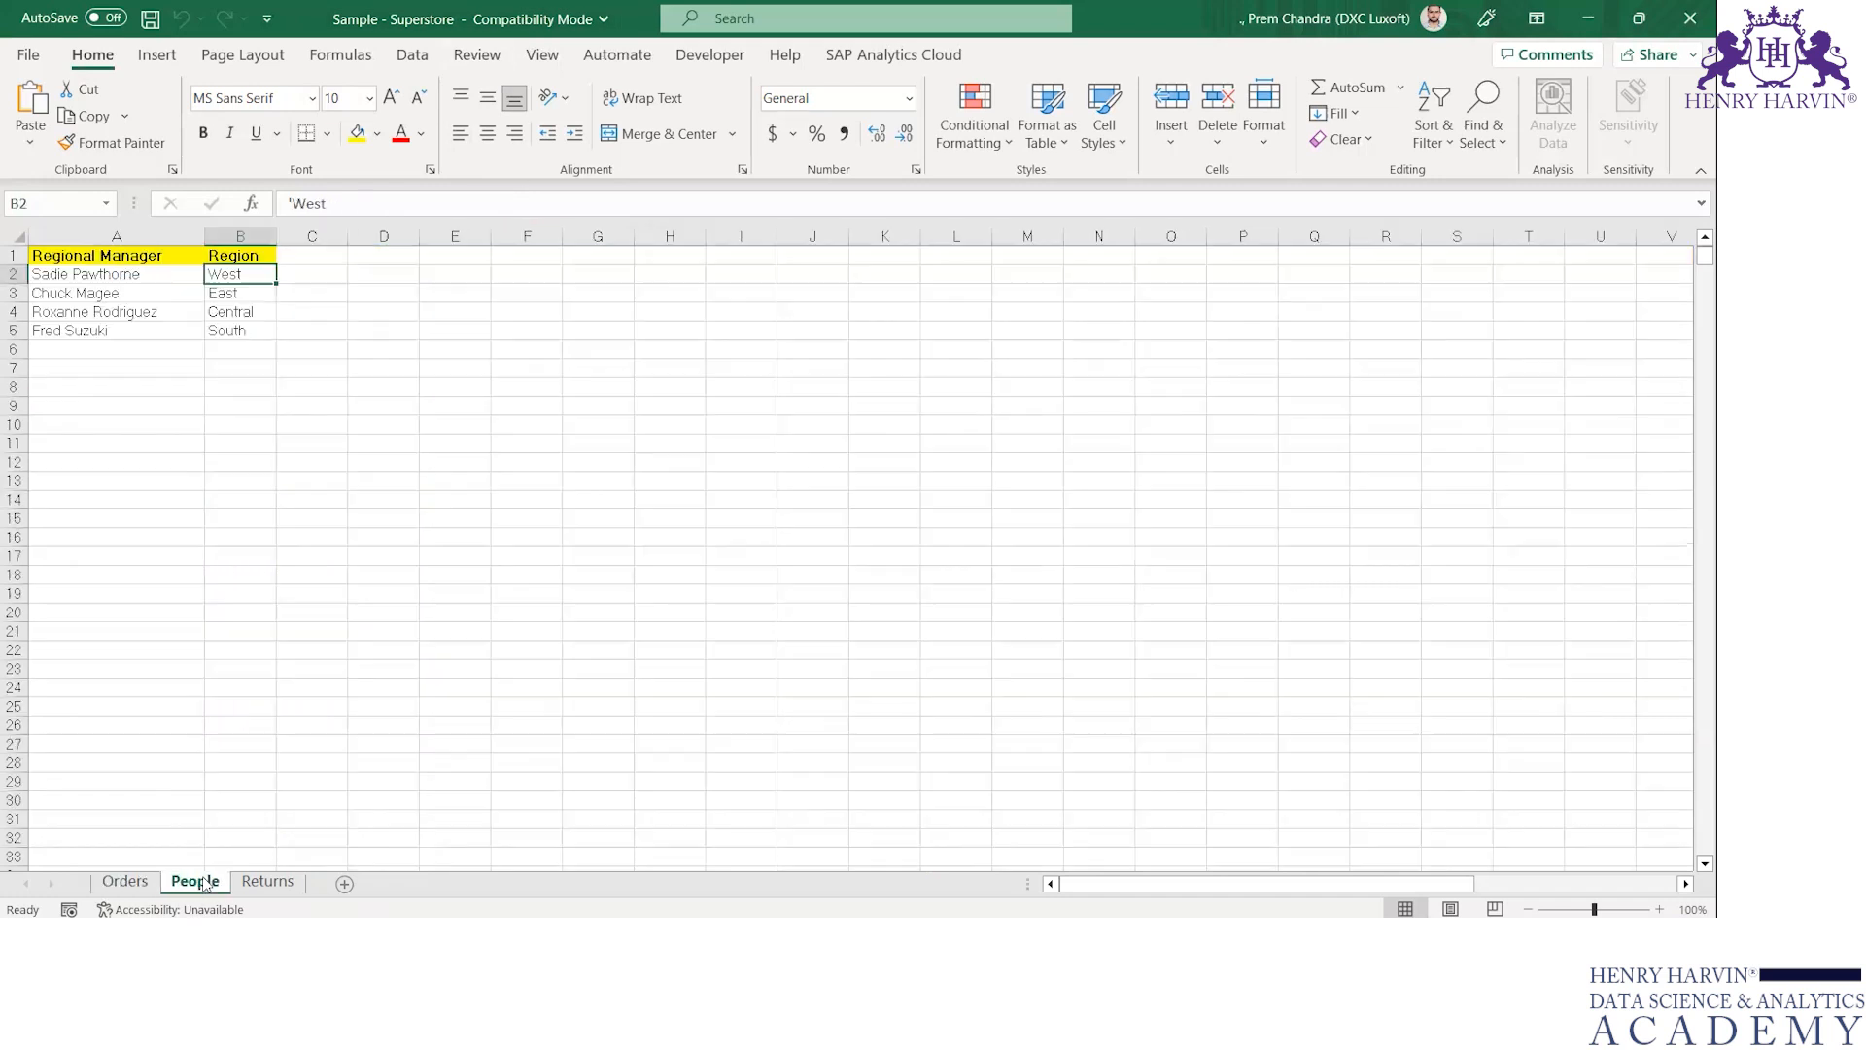
left_click(270, 887)
left_click(131, 882)
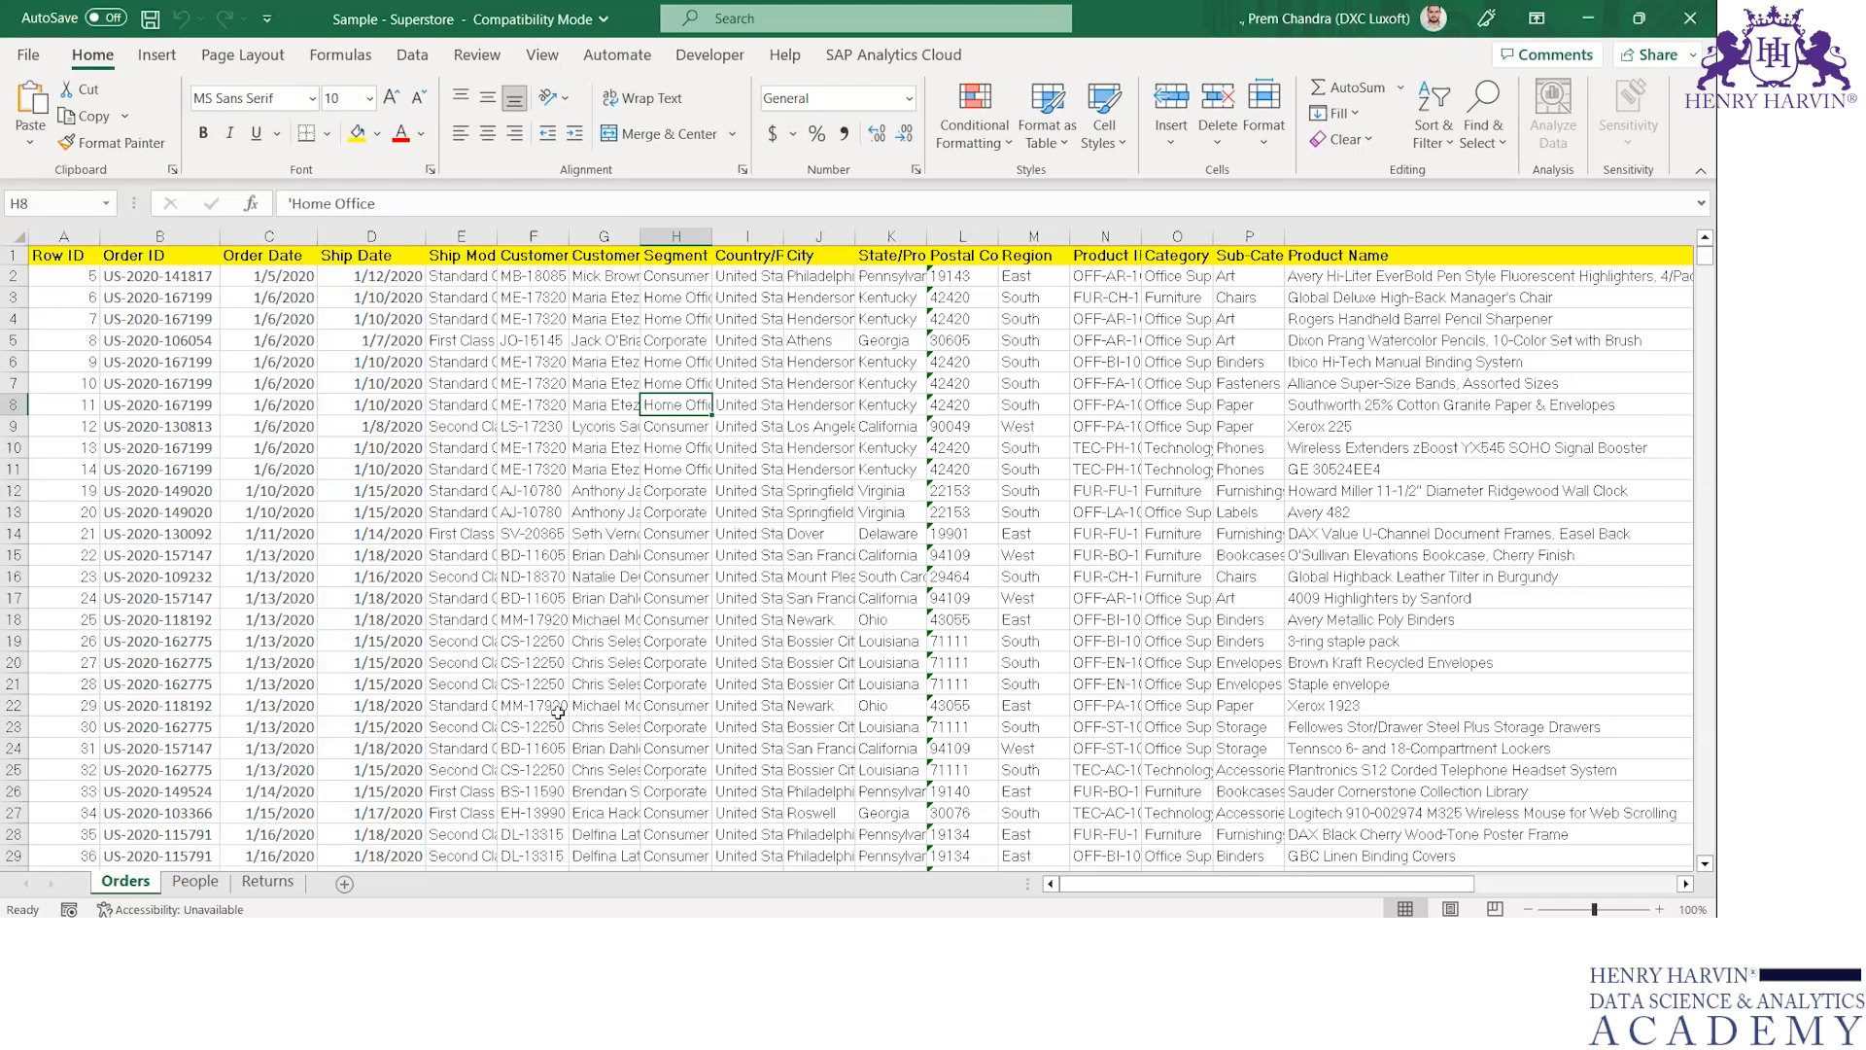
left_click(199, 887)
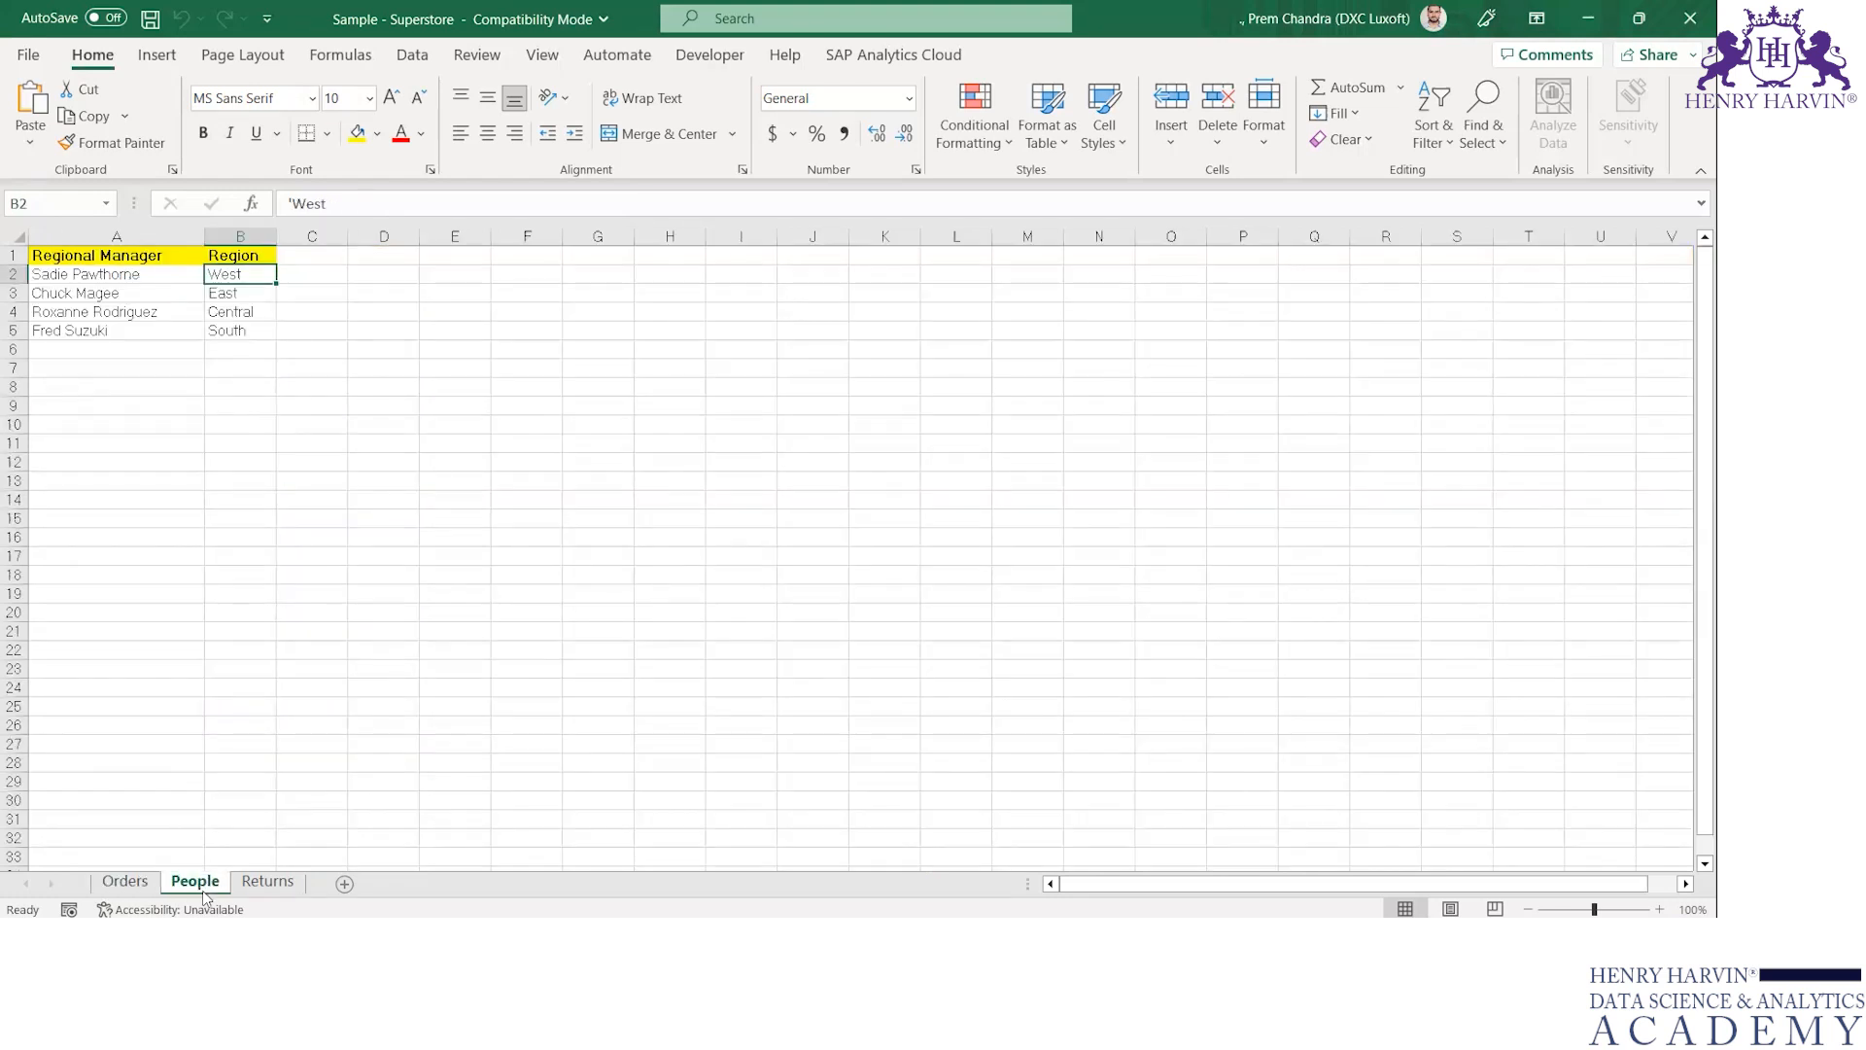
left_click(265, 885)
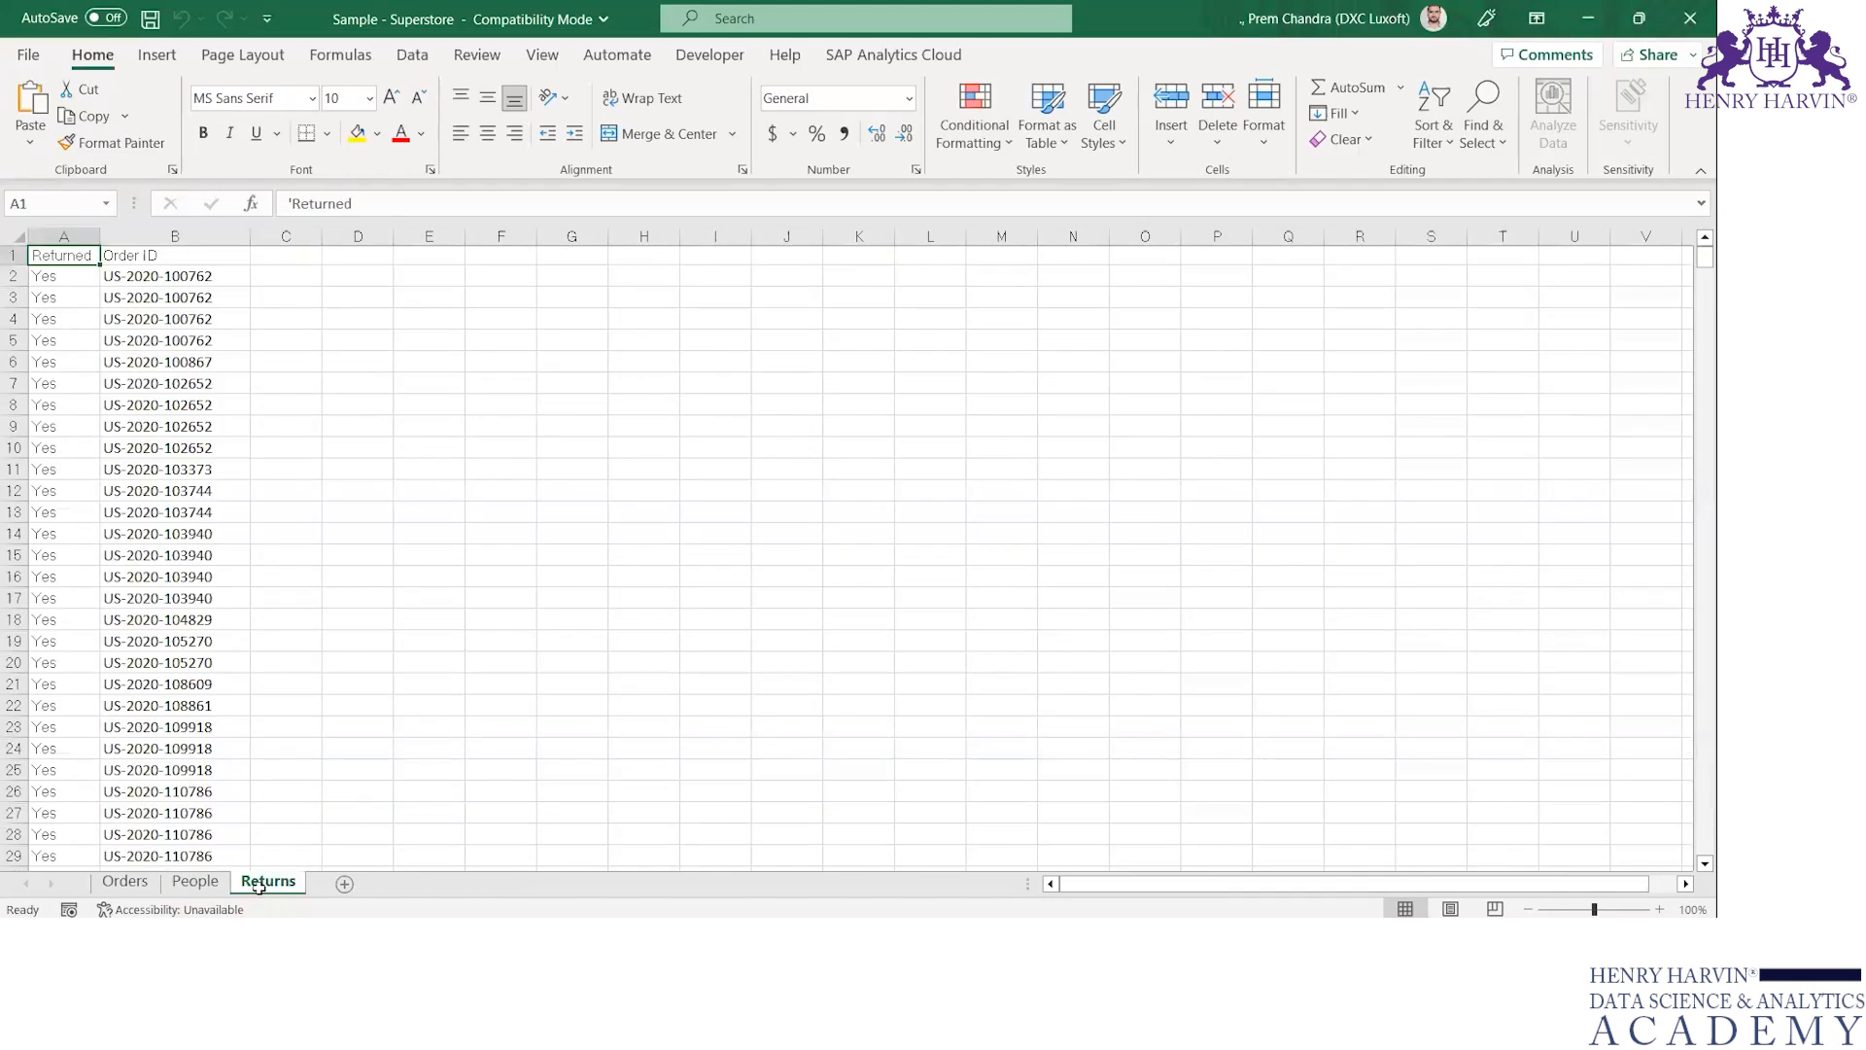
left_click(144, 896)
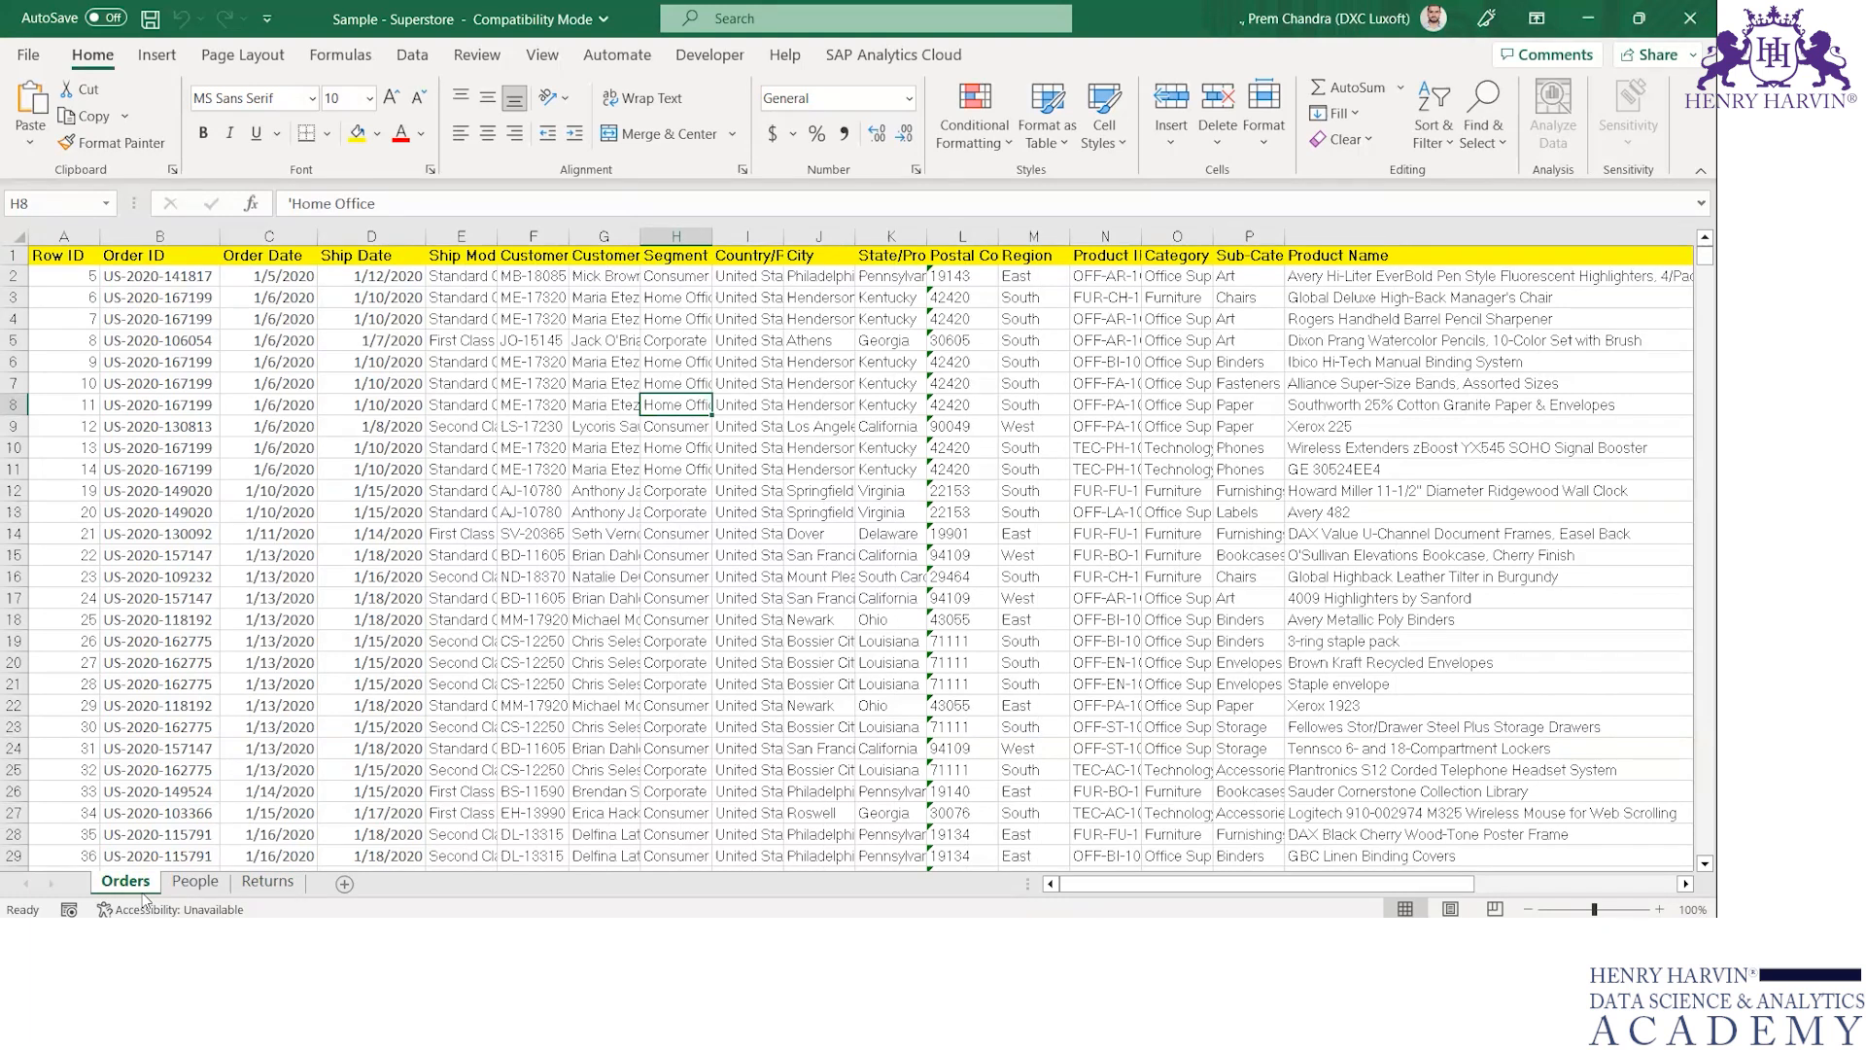
left_click(194, 880)
left_click(125, 881)
left_click(194, 882)
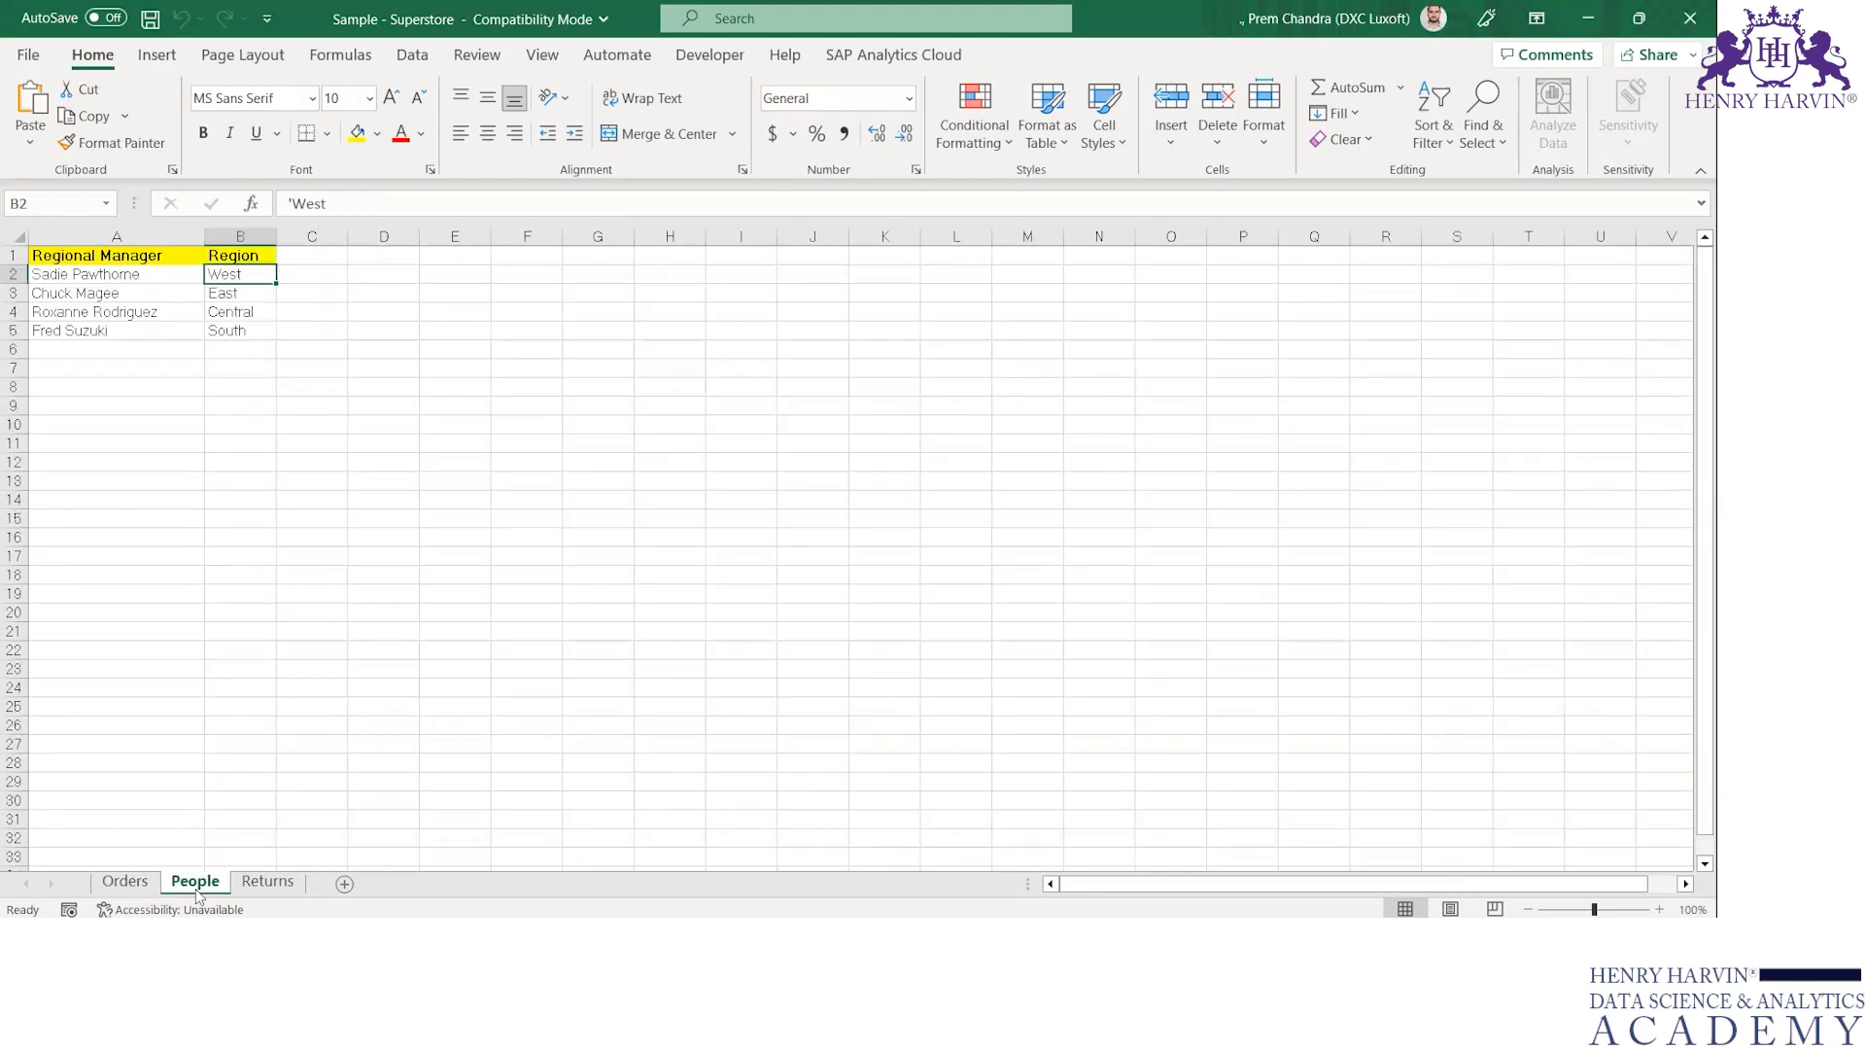
left_click(289, 885)
left_click(111, 887)
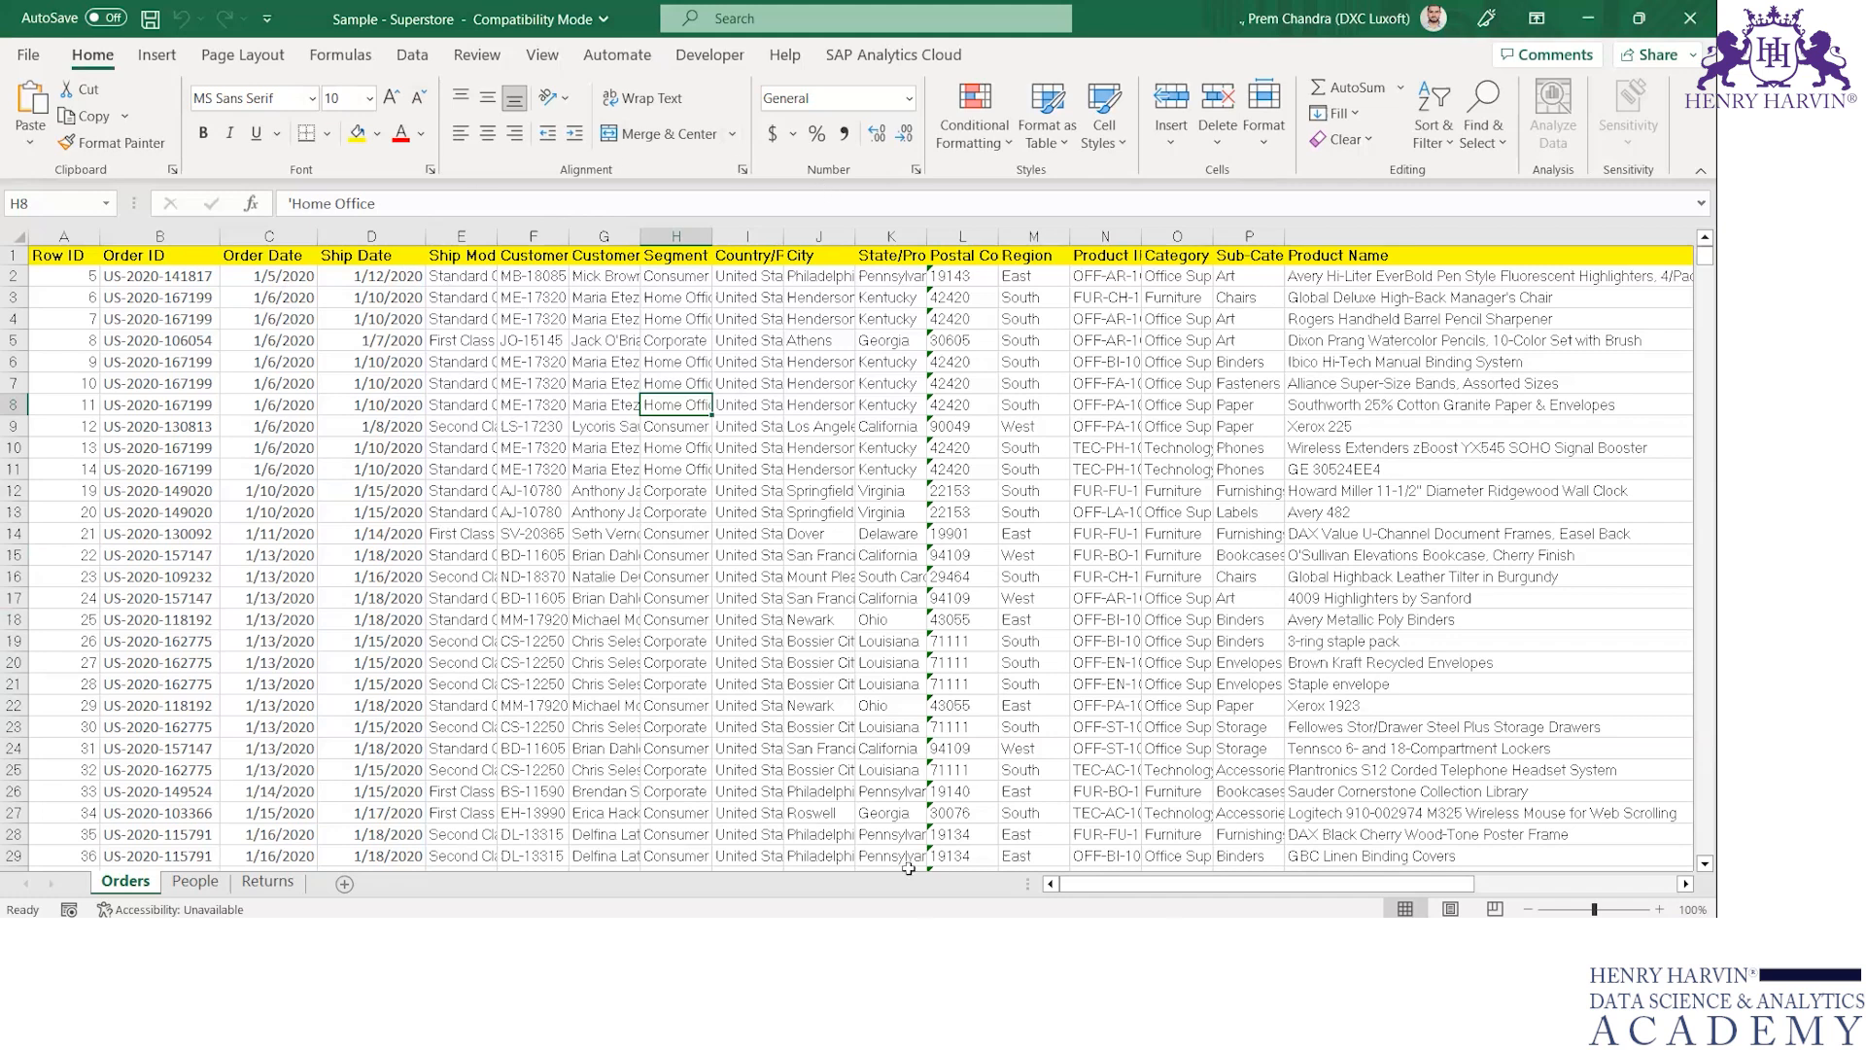
left_click(98, 253)
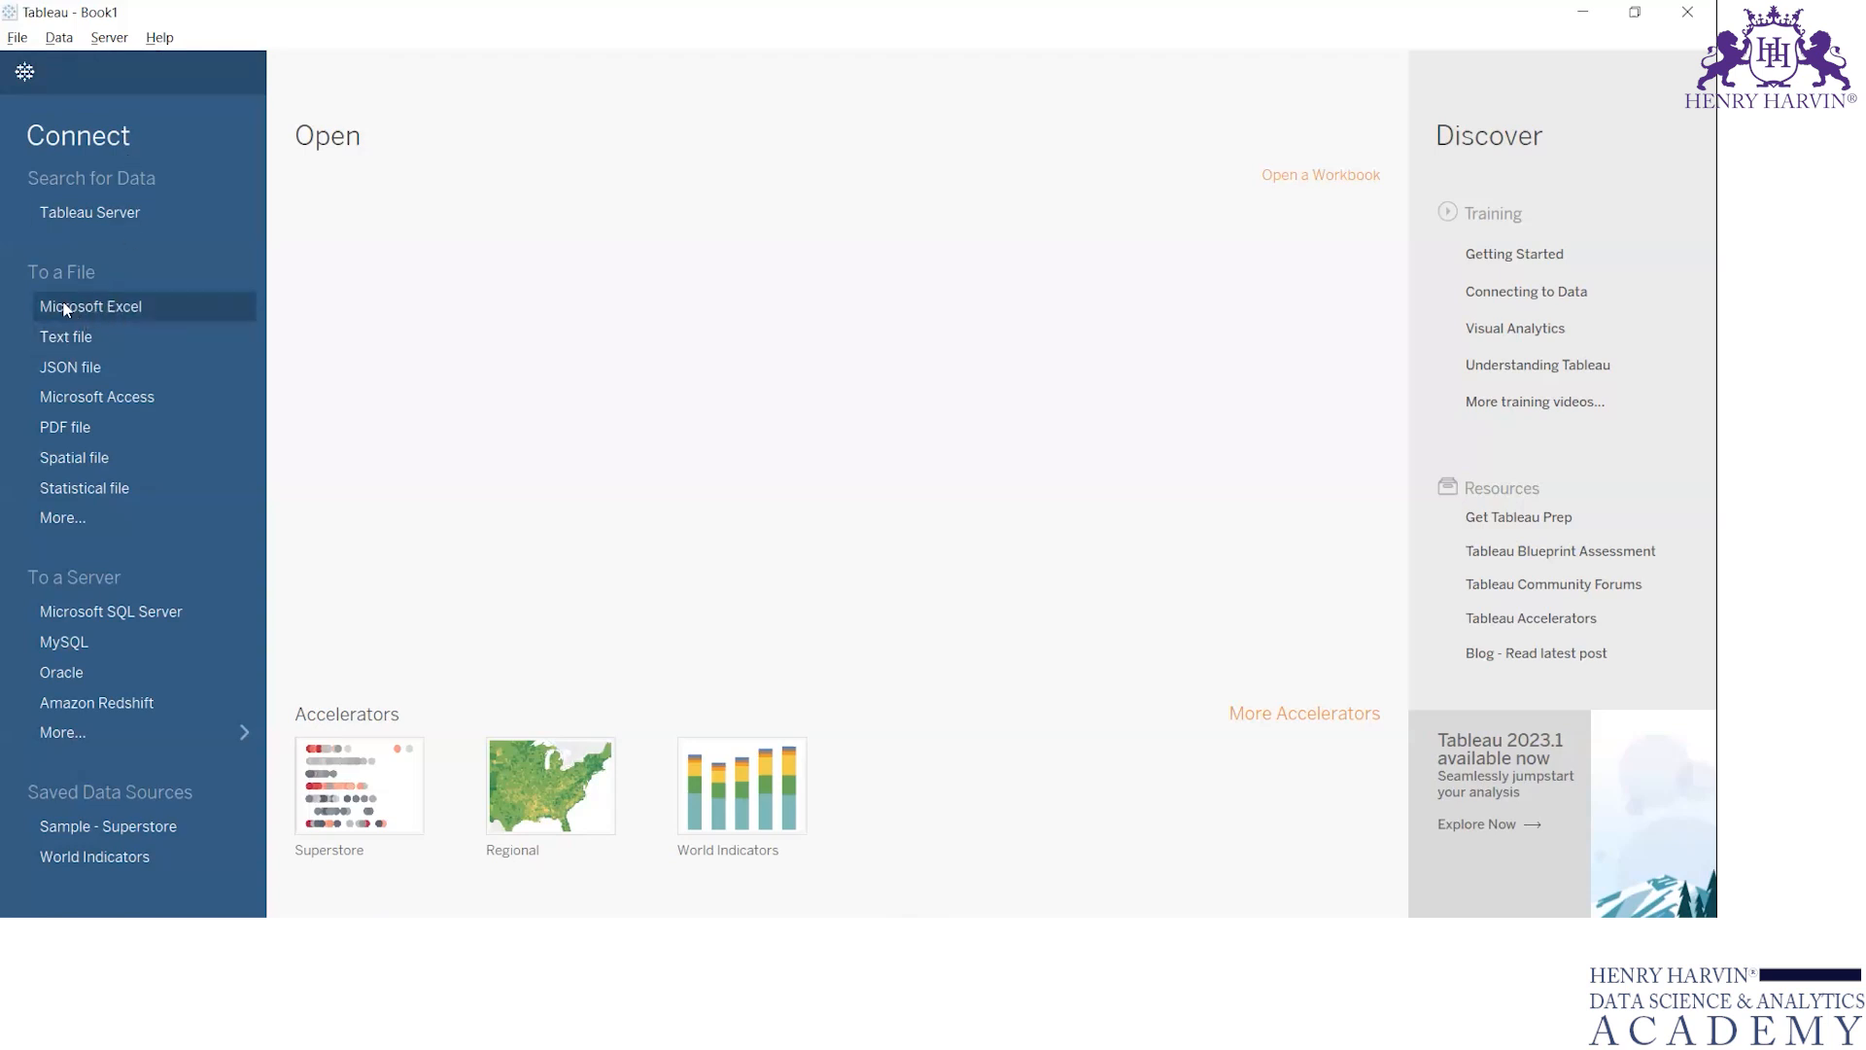
Connect to the Sample - Superstore Excel workbook from Documents, My Tableau Repository, Datasources, 2023.1, en_US-US
left_click(112, 313)
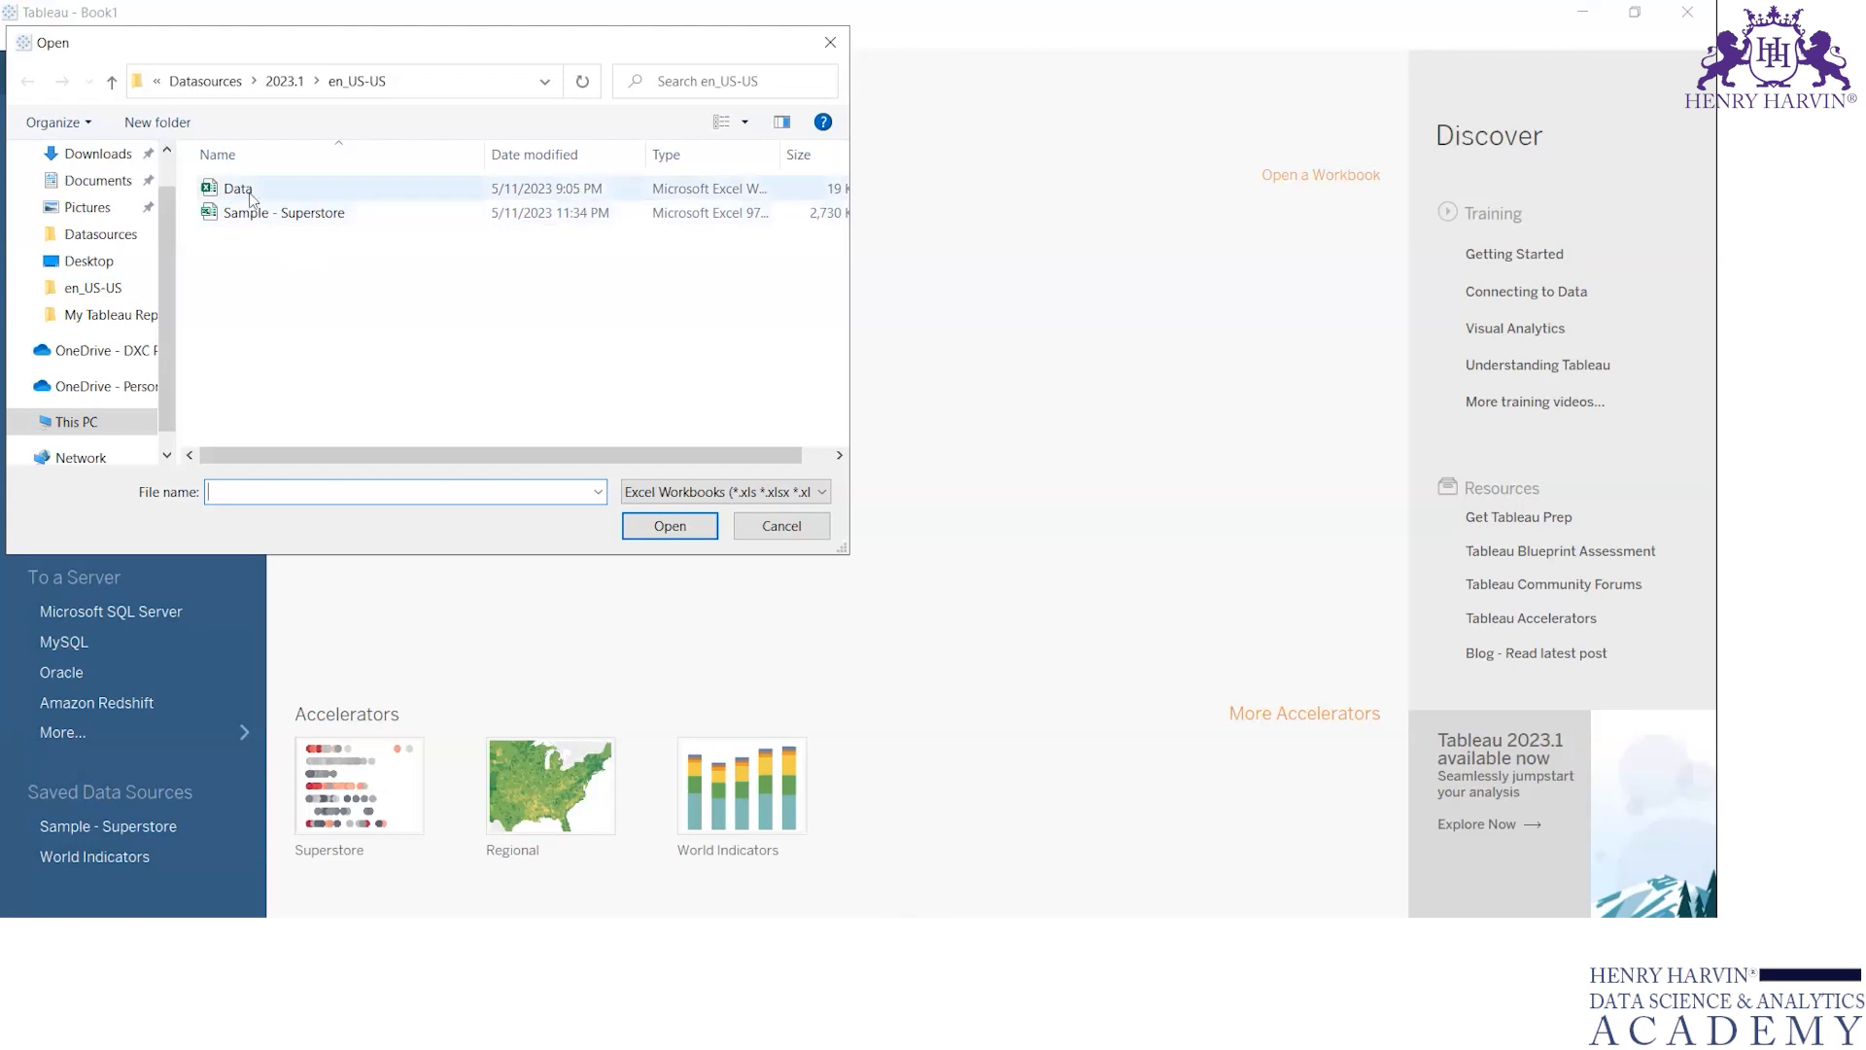
left_click(114, 185)
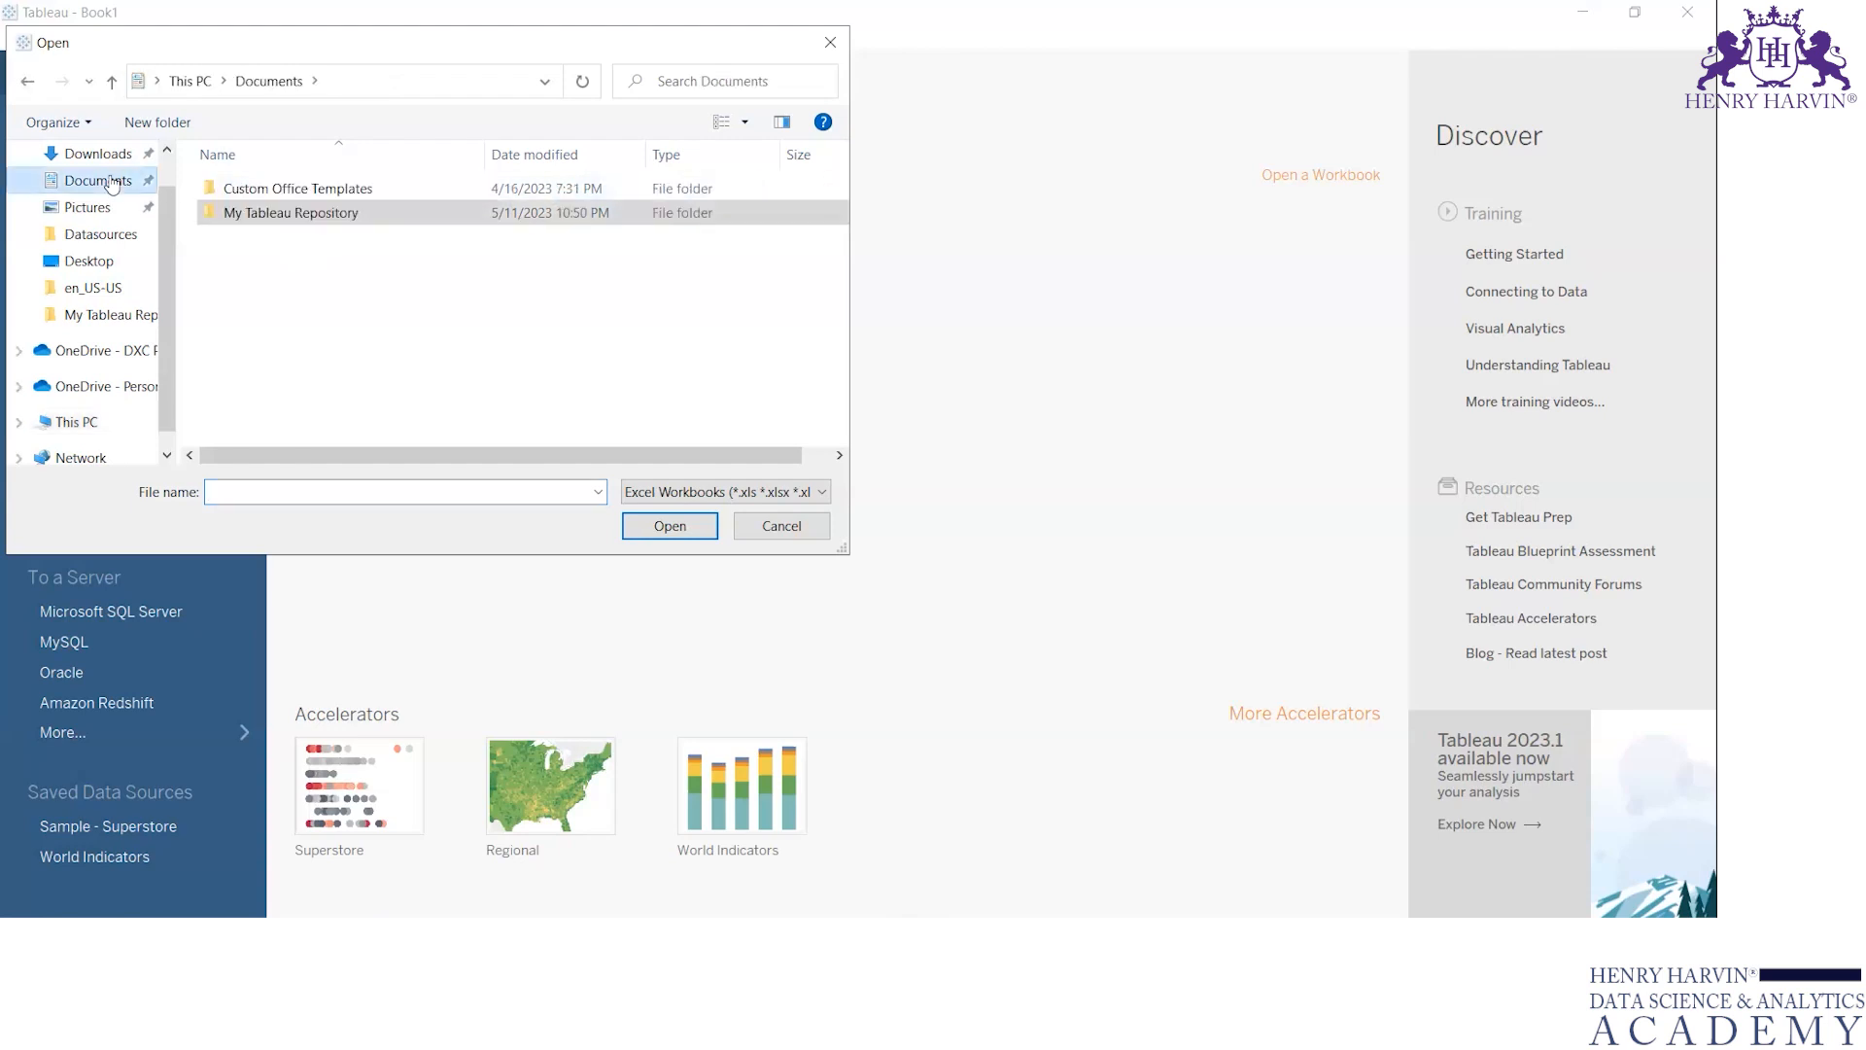
double_click(268, 216)
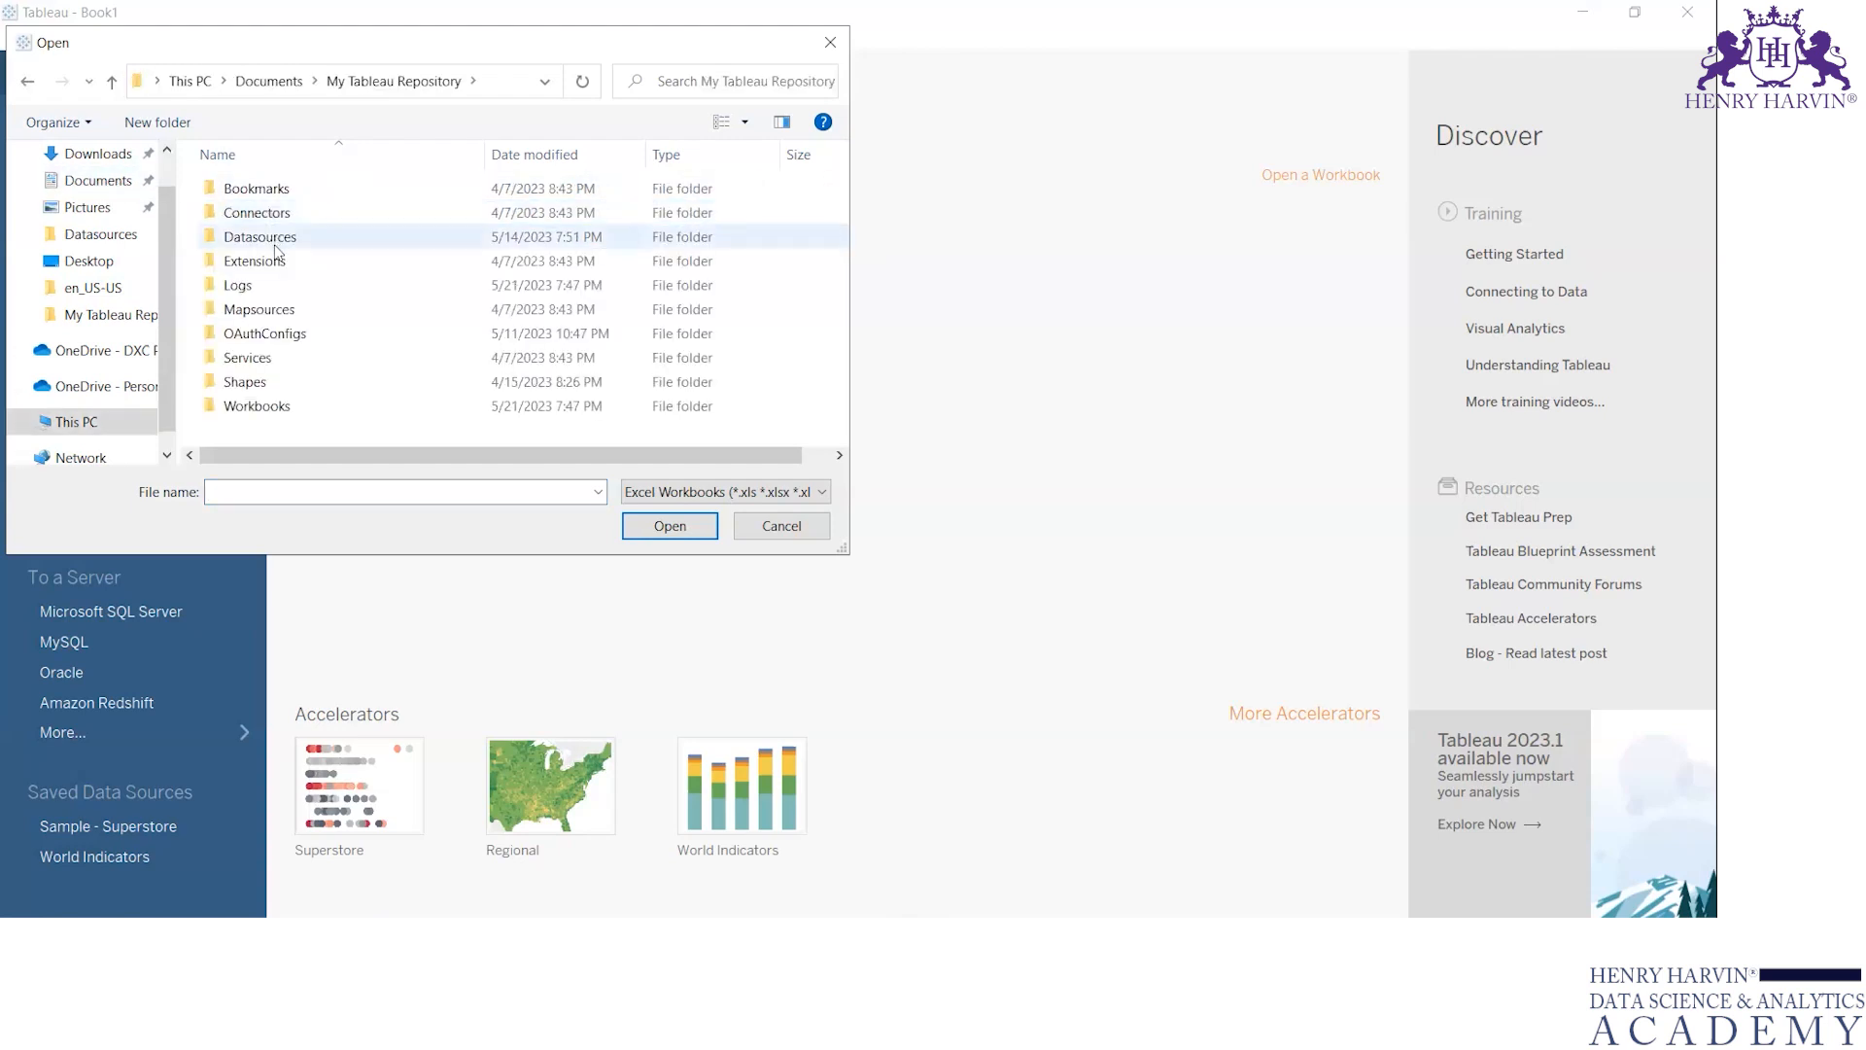
double_click(276, 243)
double_click(258, 190)
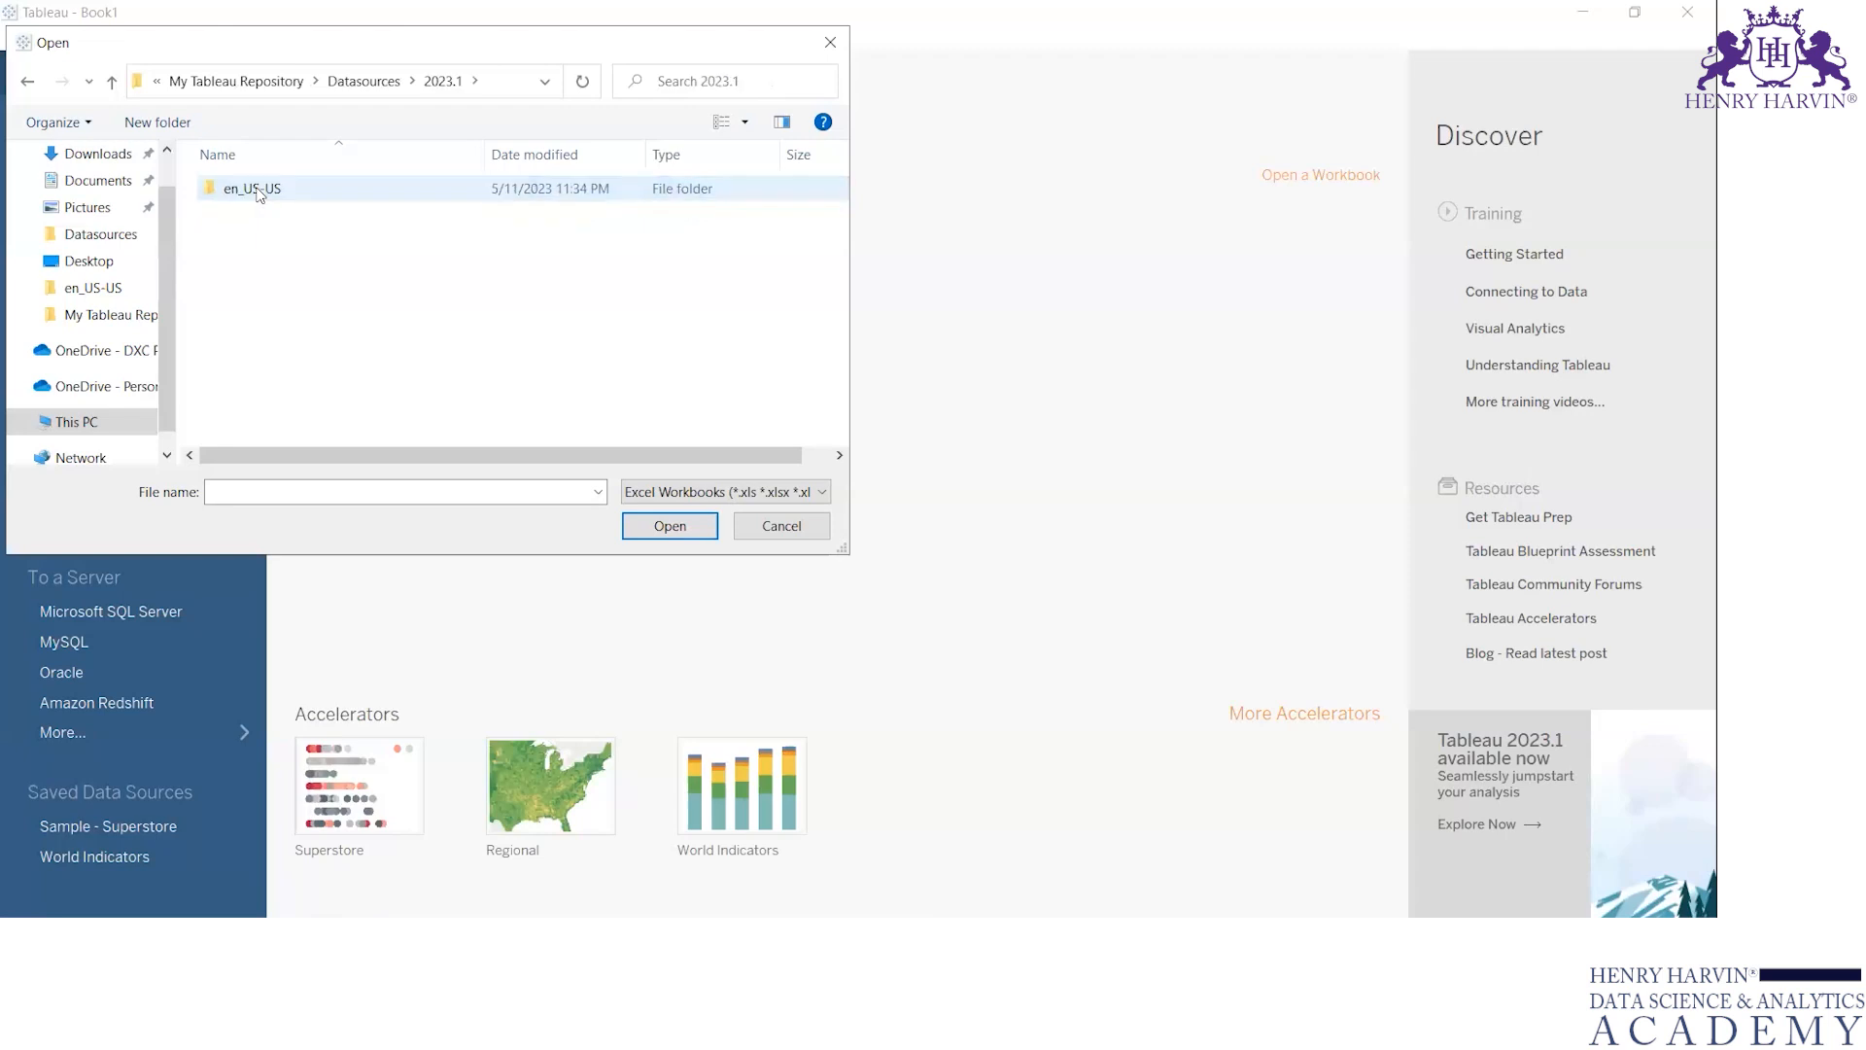
double_click(257, 190)
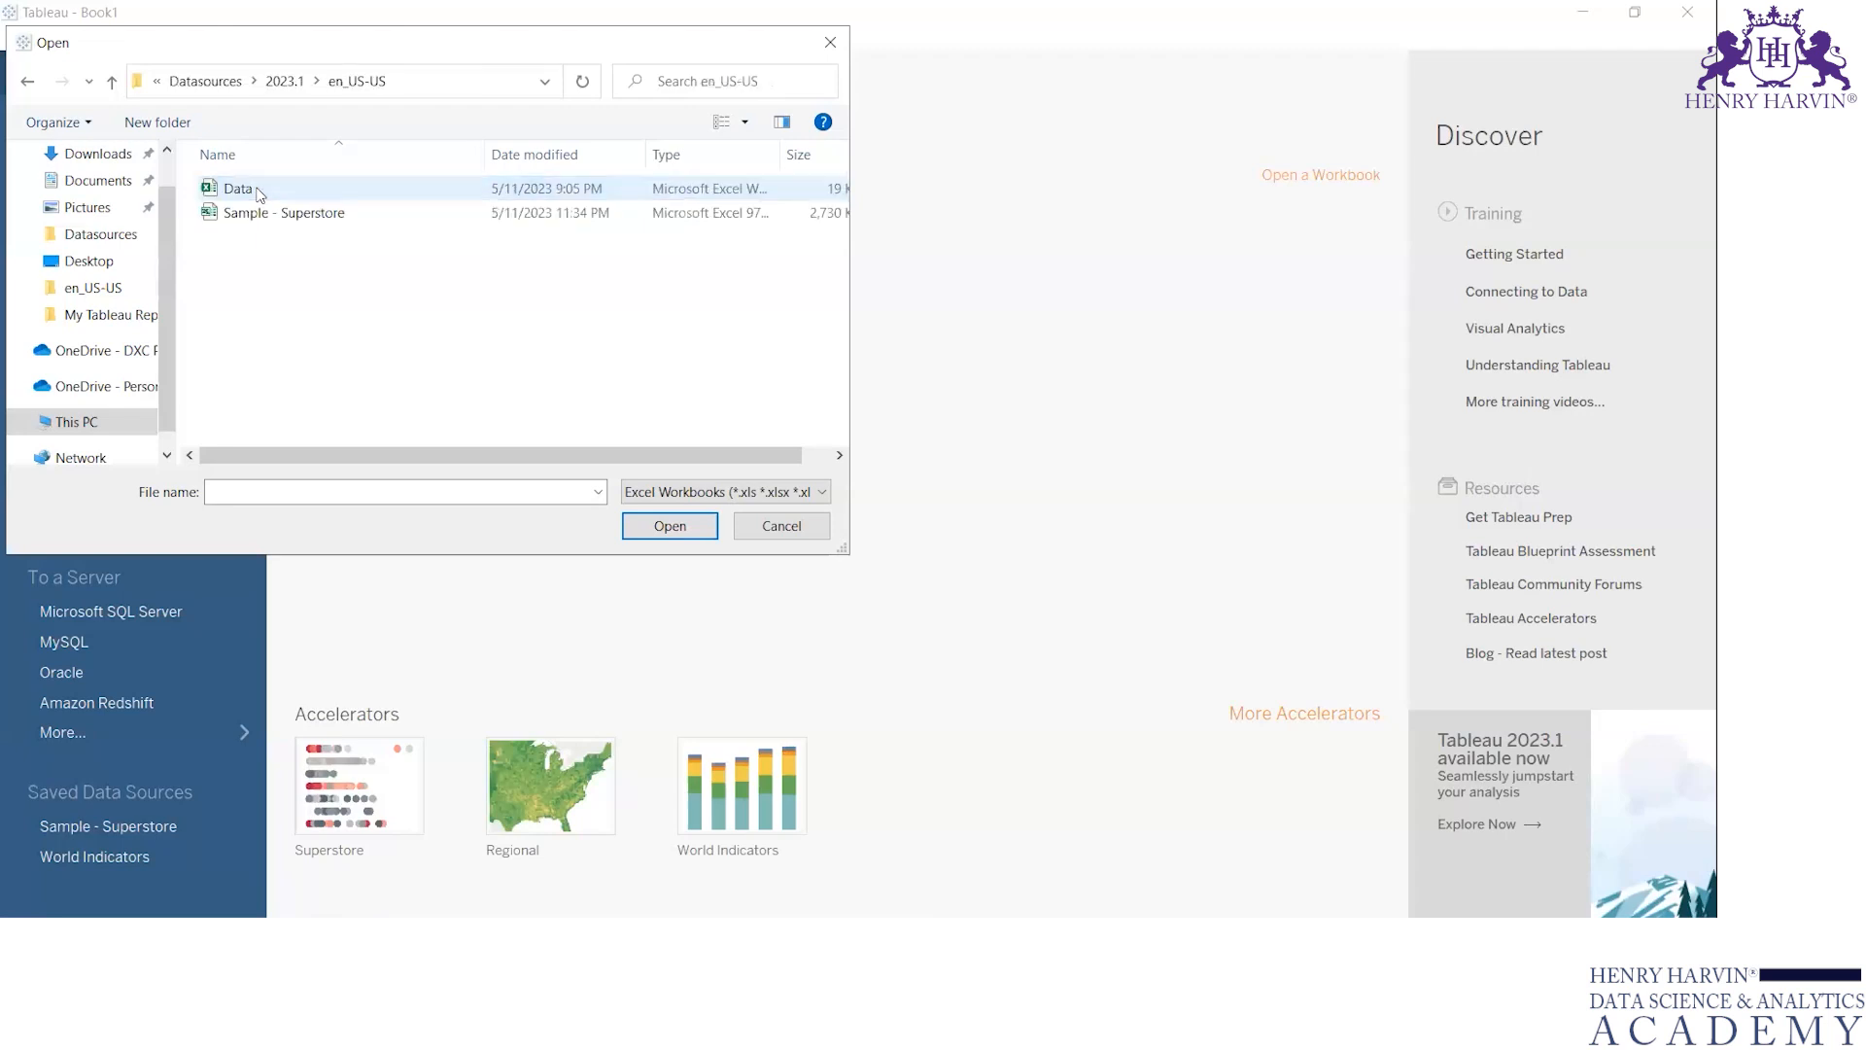
left_click(299, 226)
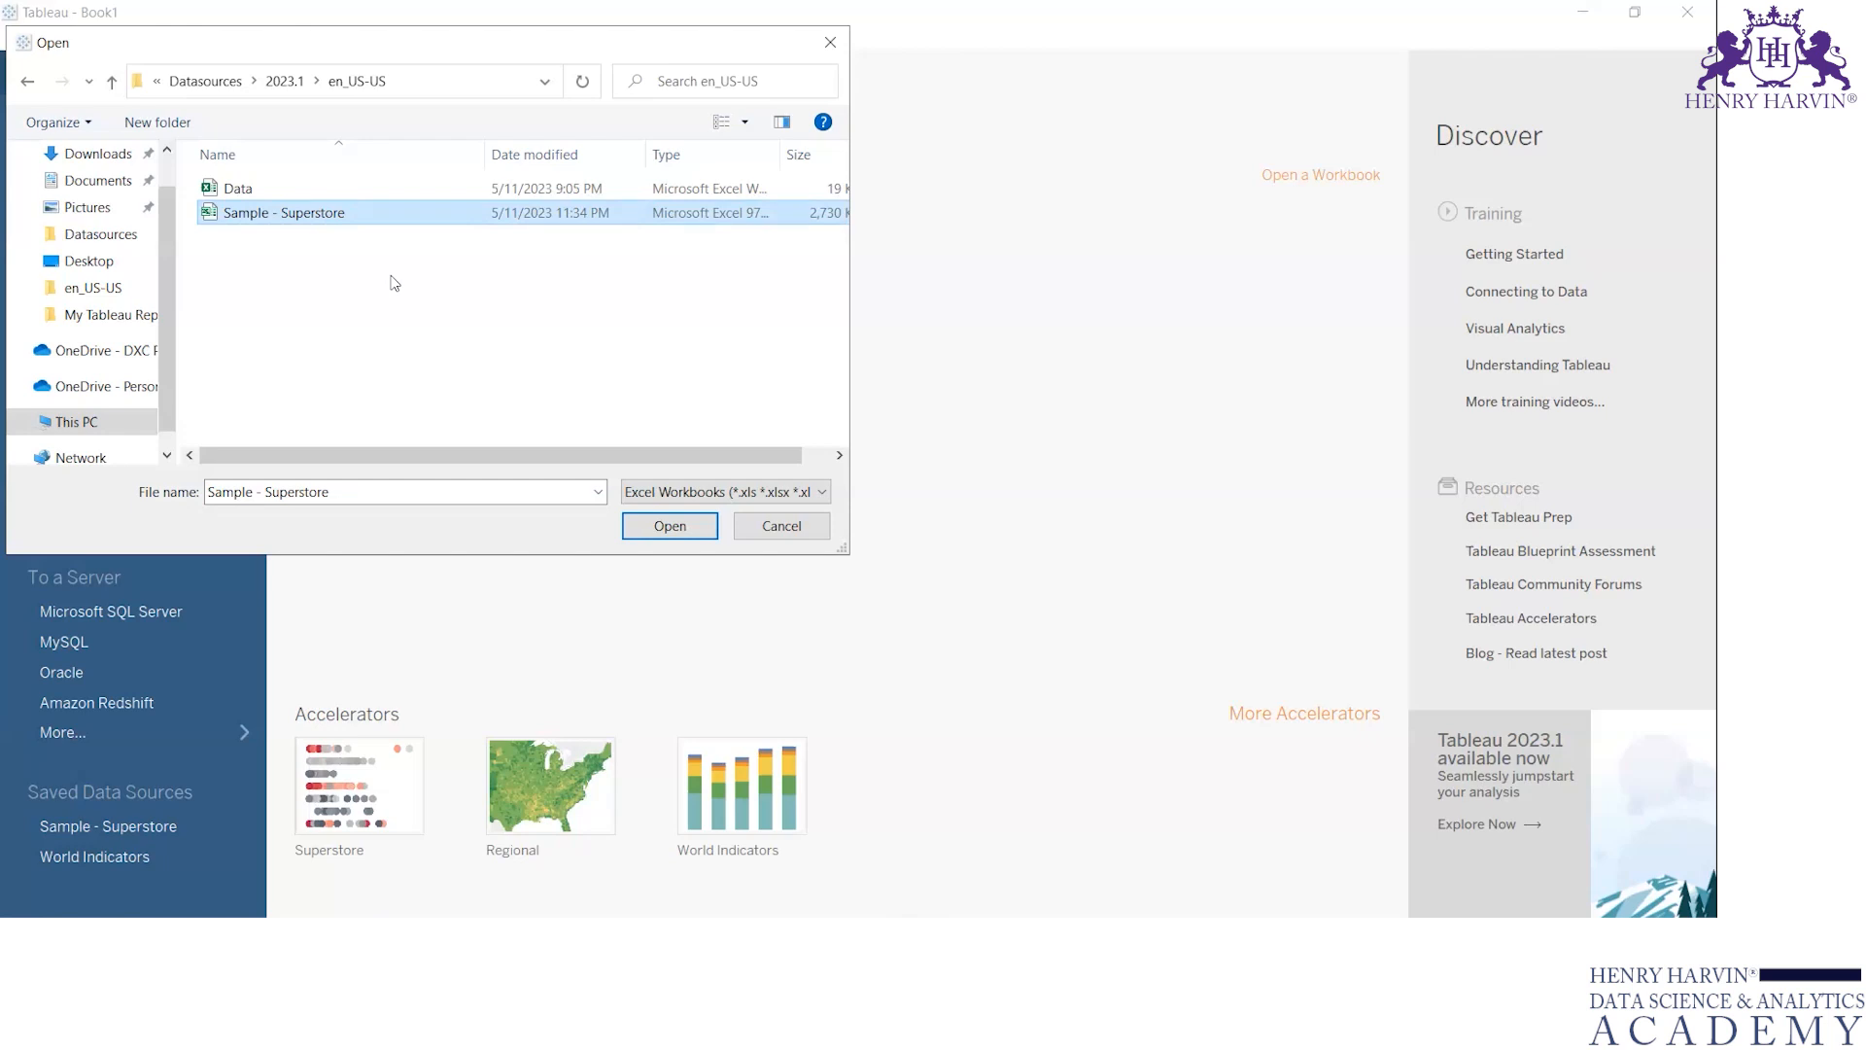
left_click(683, 535)
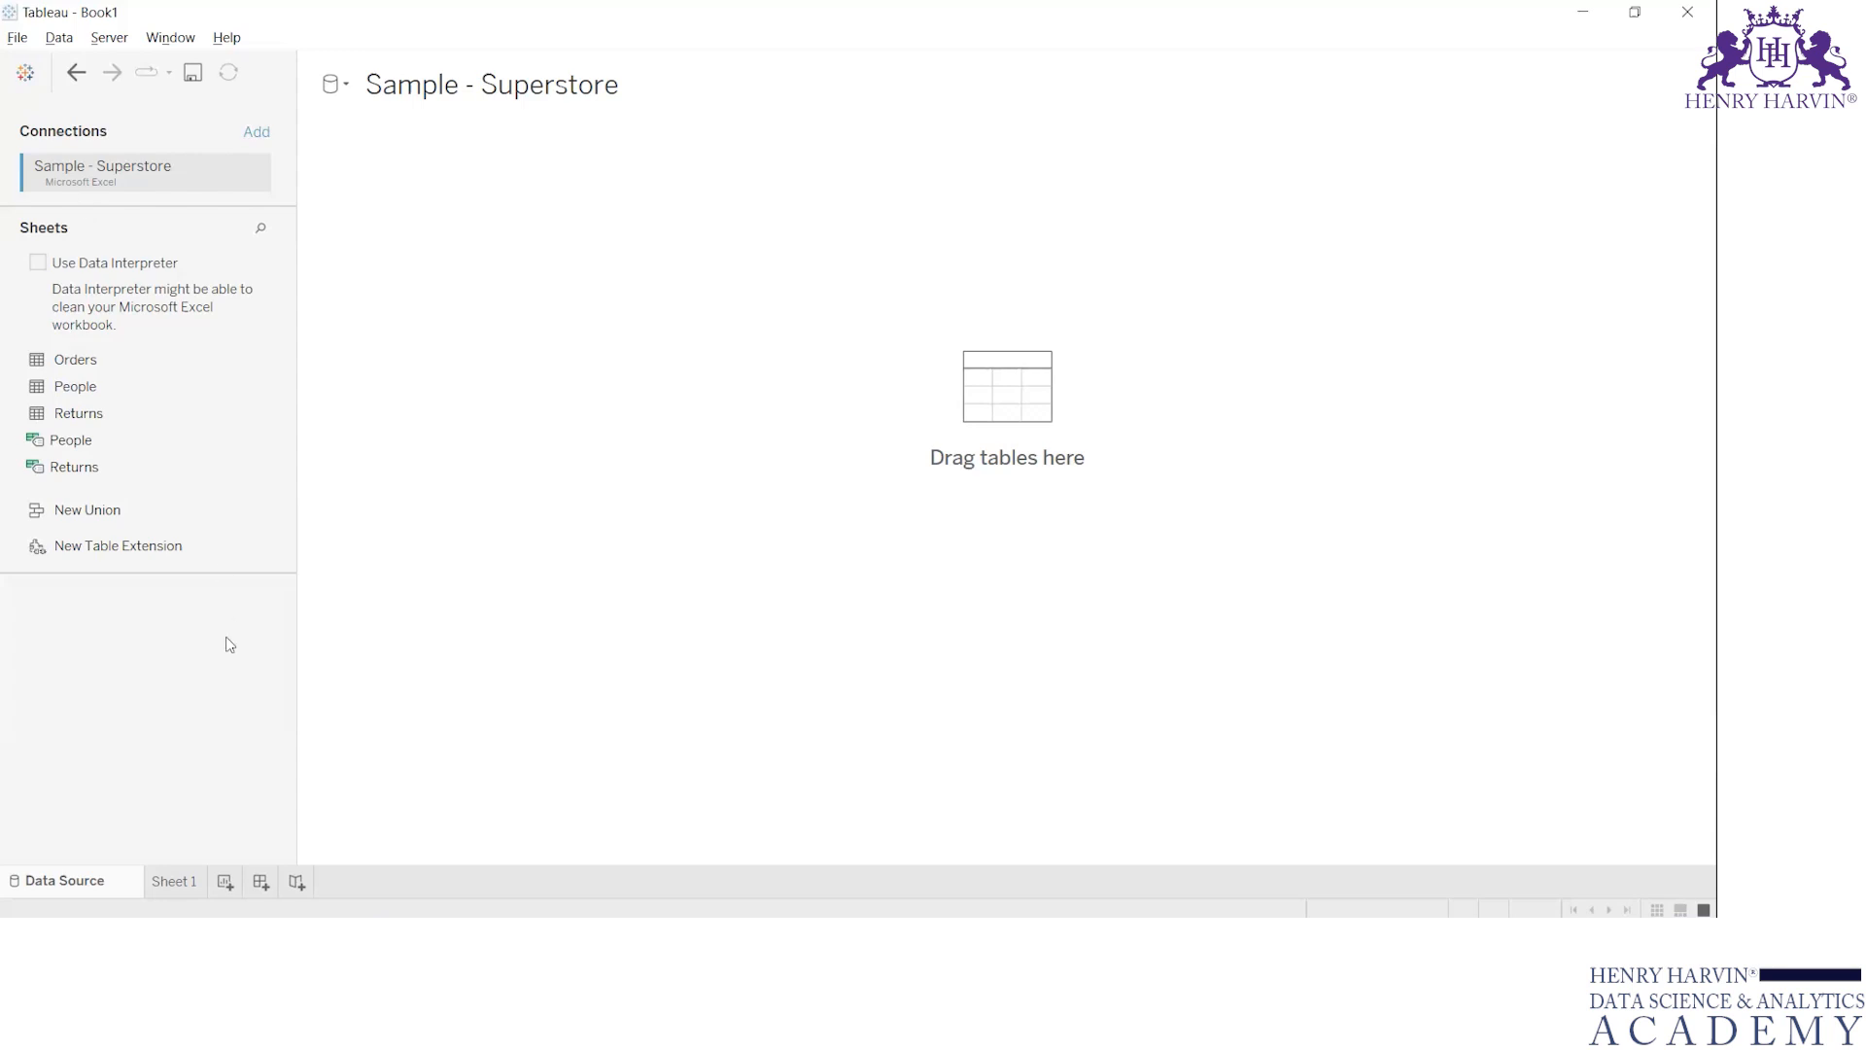
Undo the Sample - Superstore connection and return to the start page
left_click(77, 72)
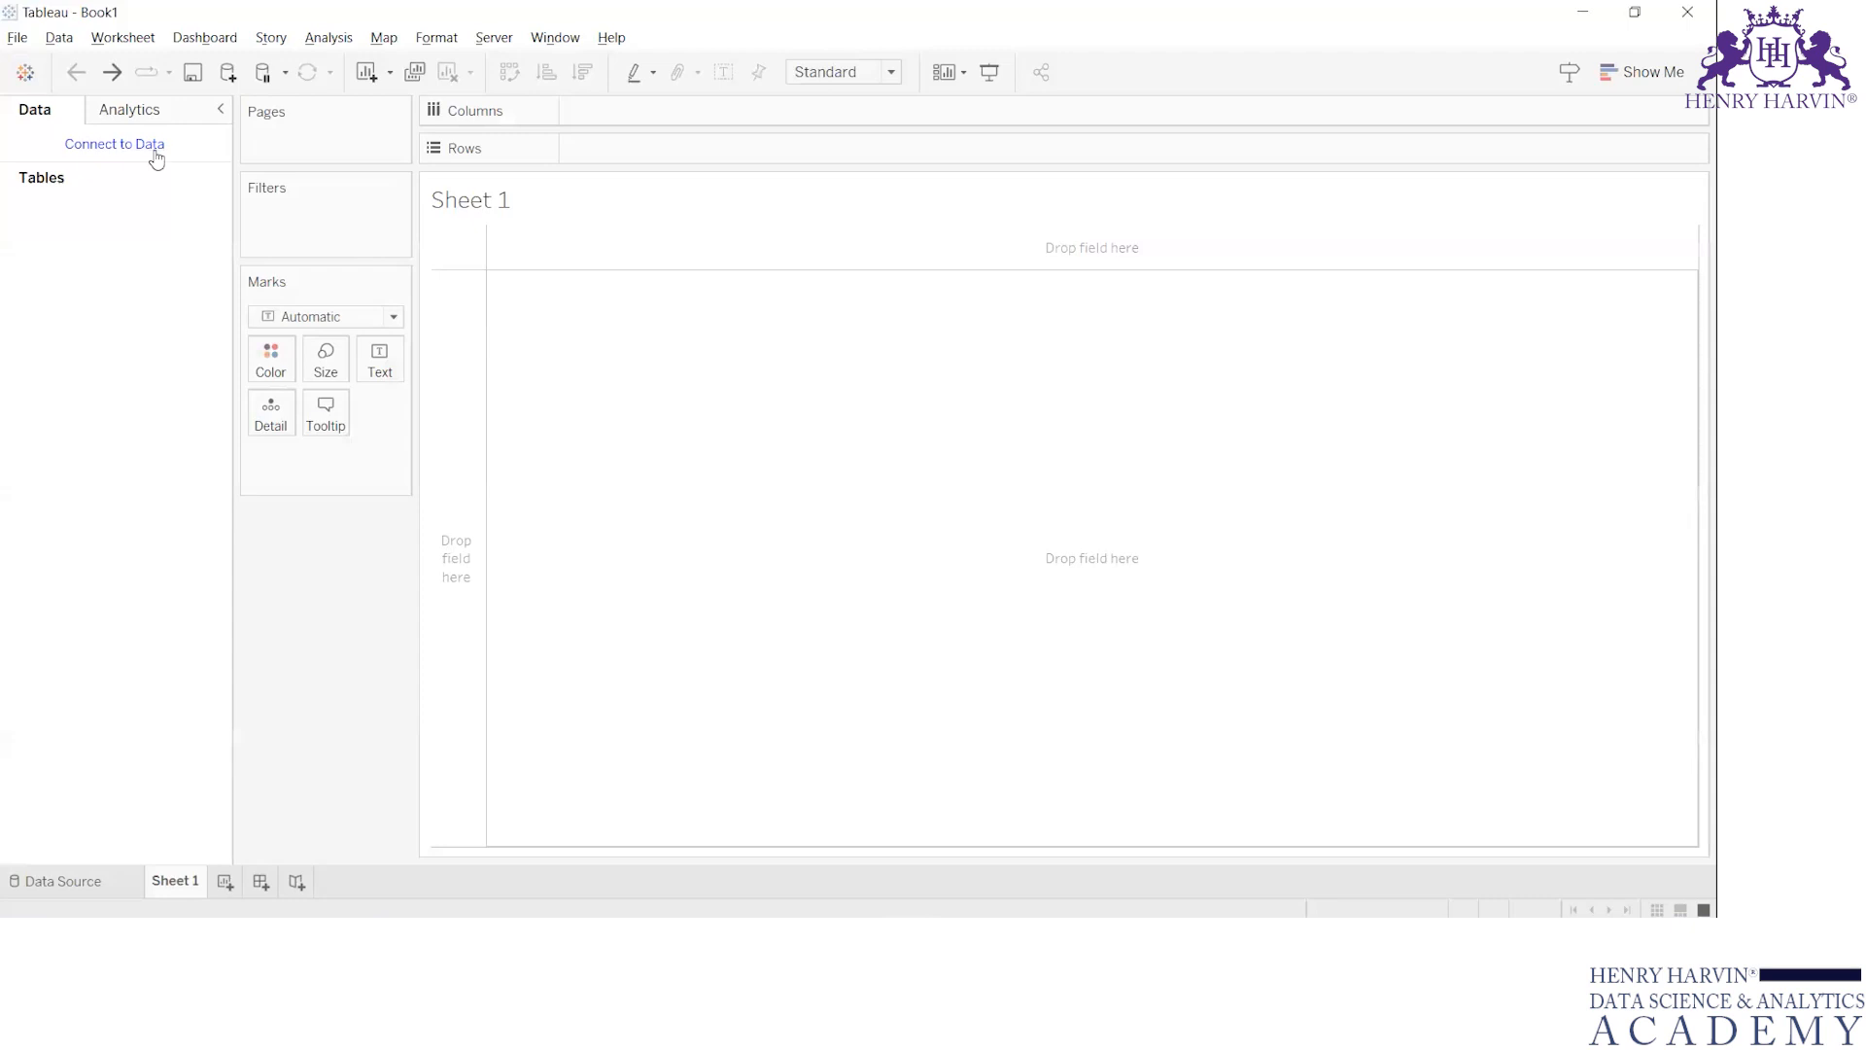
left_click(142, 146)
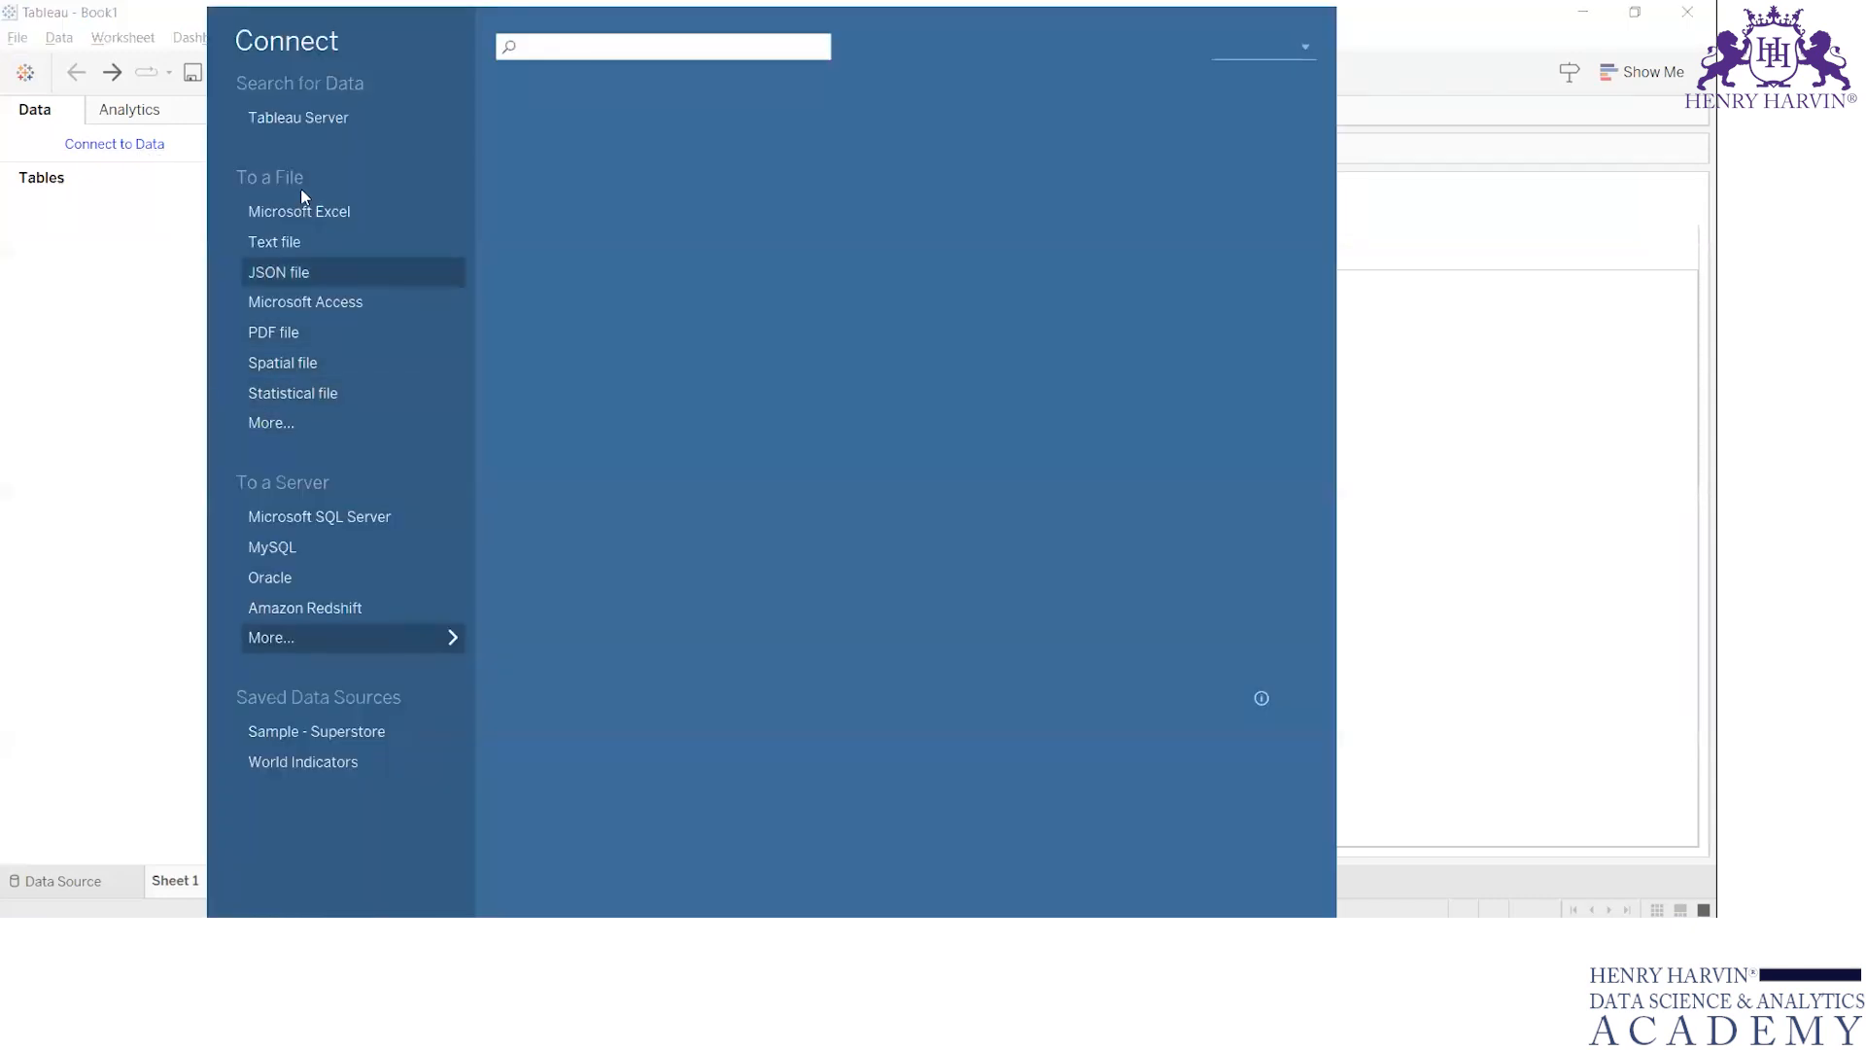
left_click(25, 72)
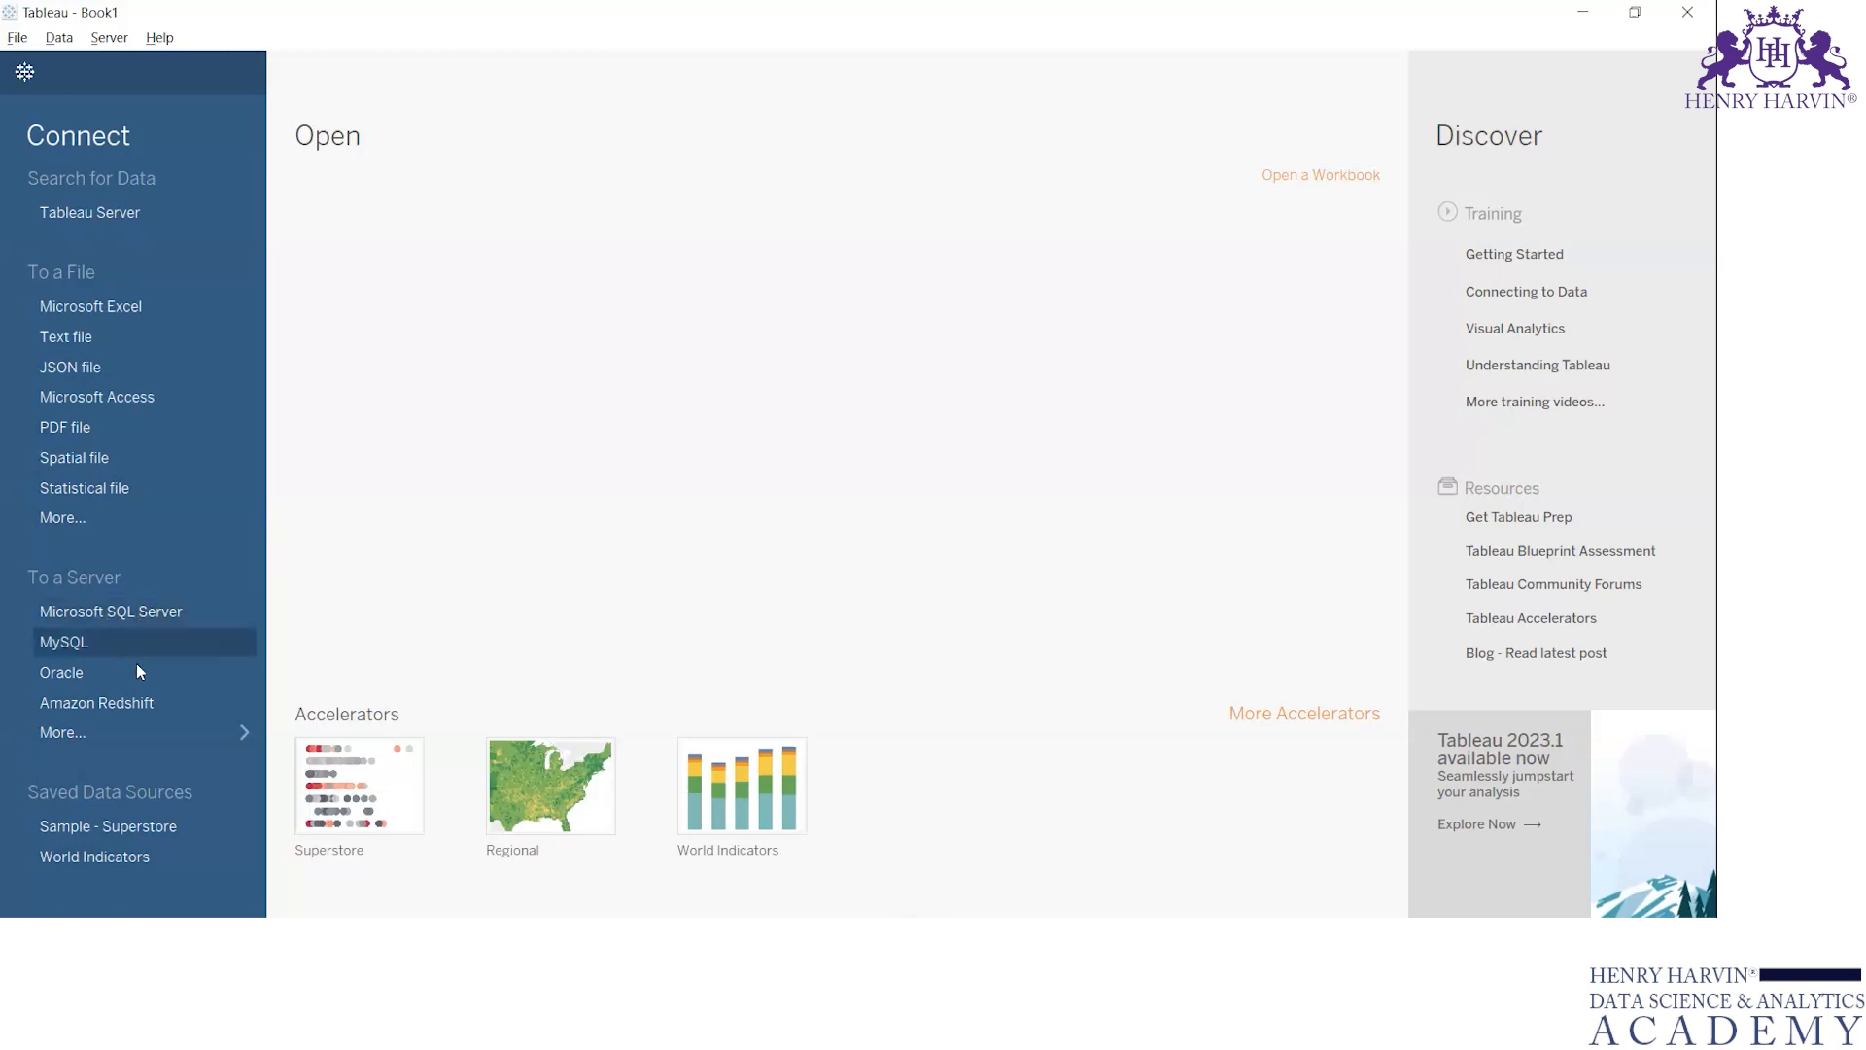
Browse the full list of server connectors and check the driver requirements for Snowflake, PostgreSQL and Cloudera Hadoop
left_click(160, 728)
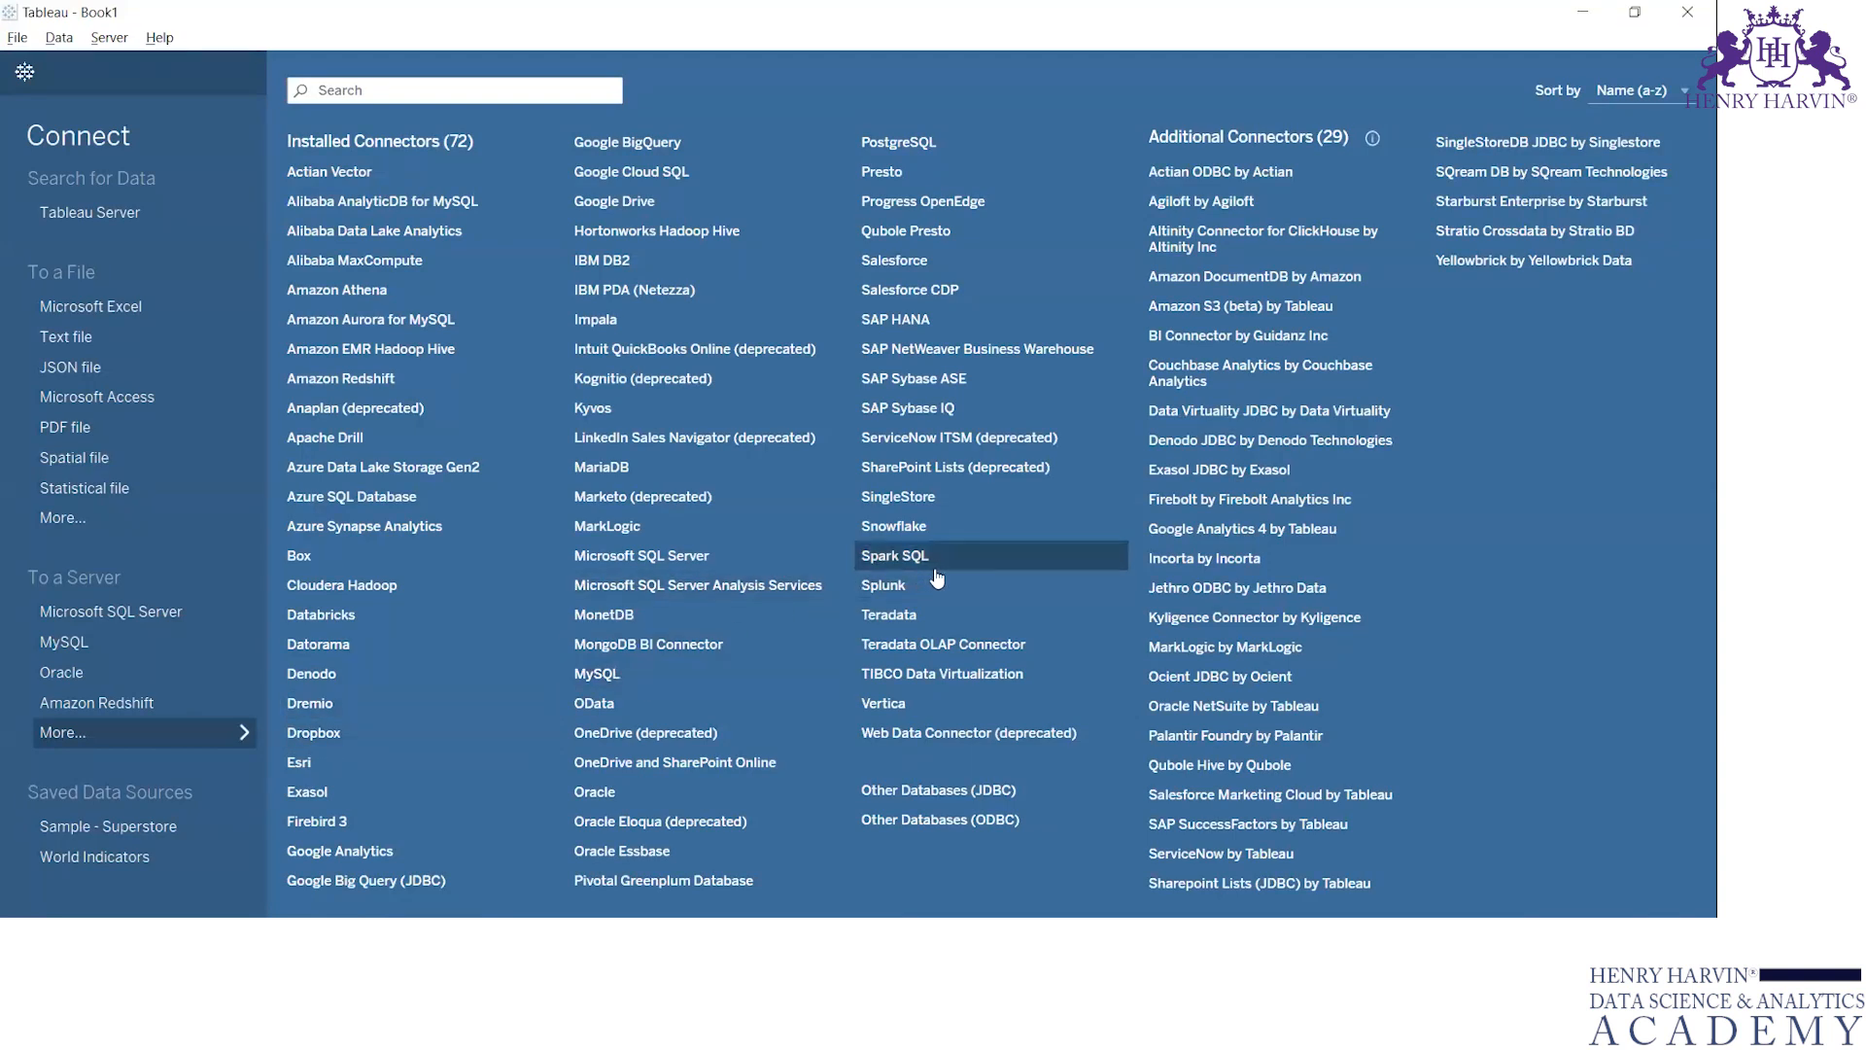
left_click(982, 533)
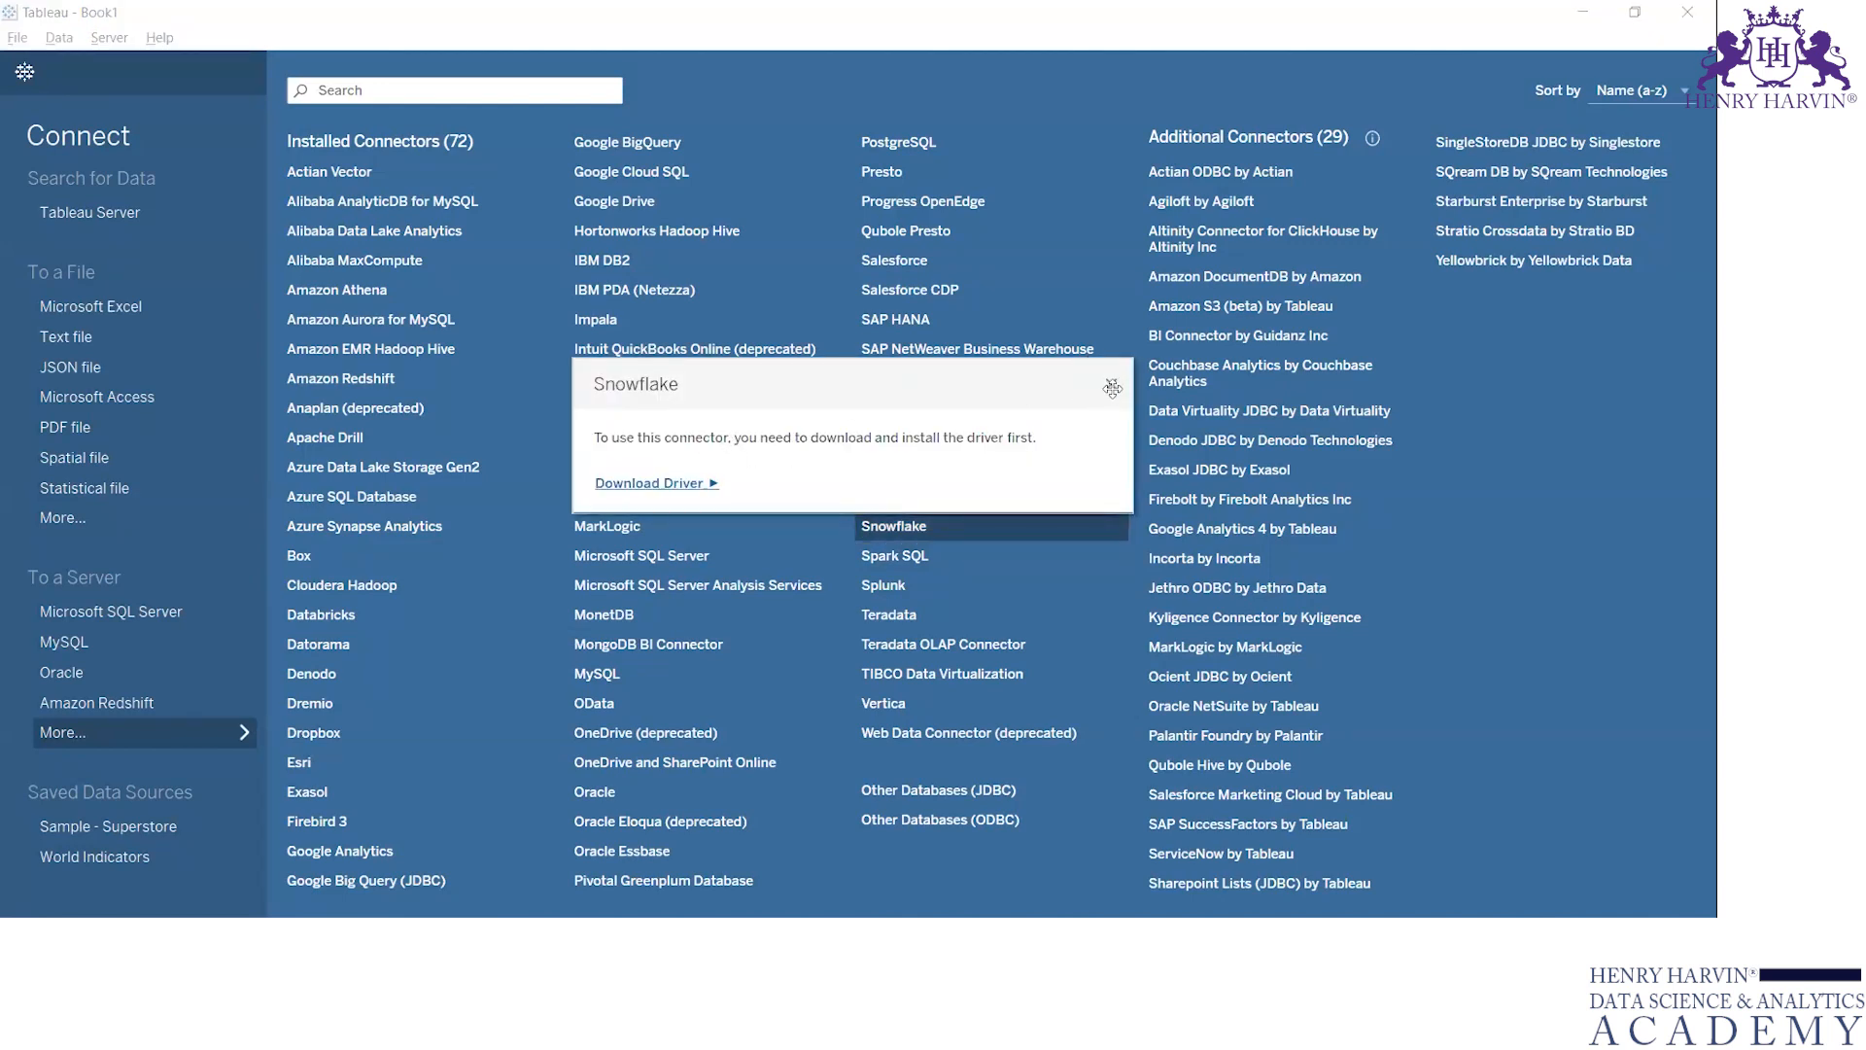
left_click_drag(1112, 385, 1111, 377)
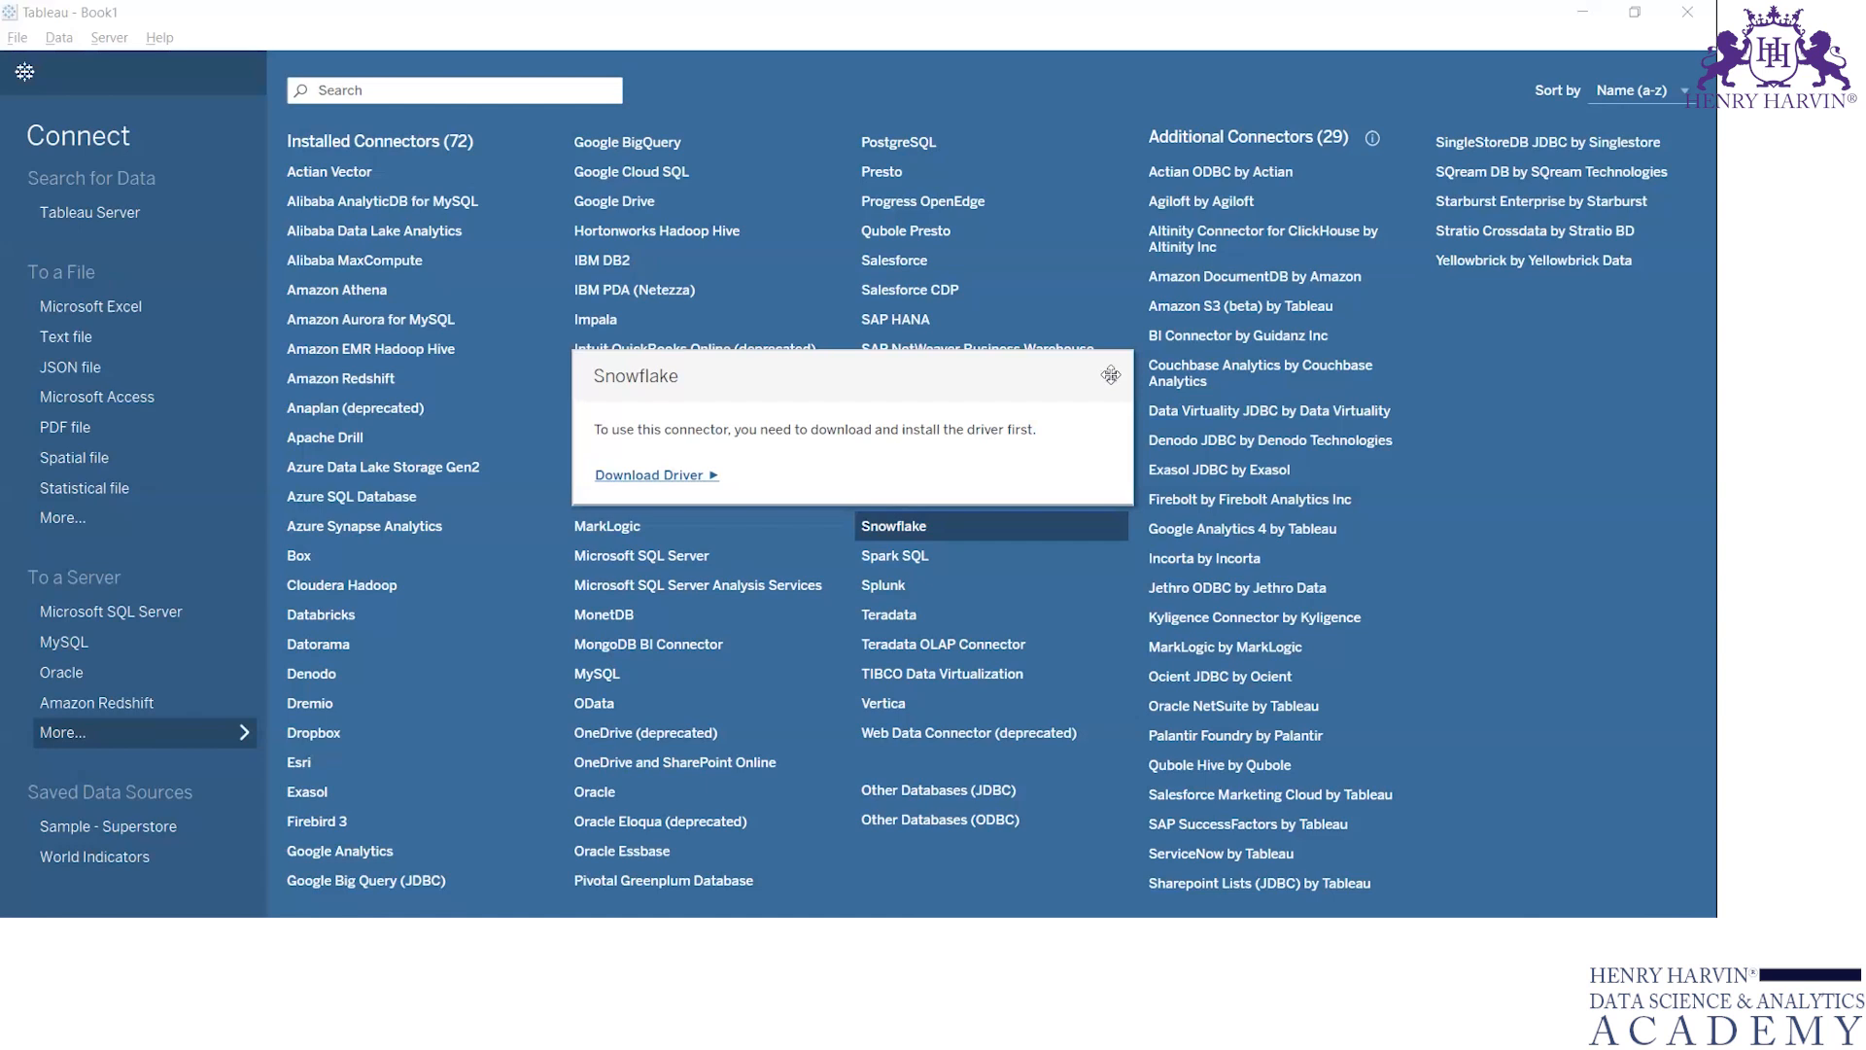
left_click(1111, 375)
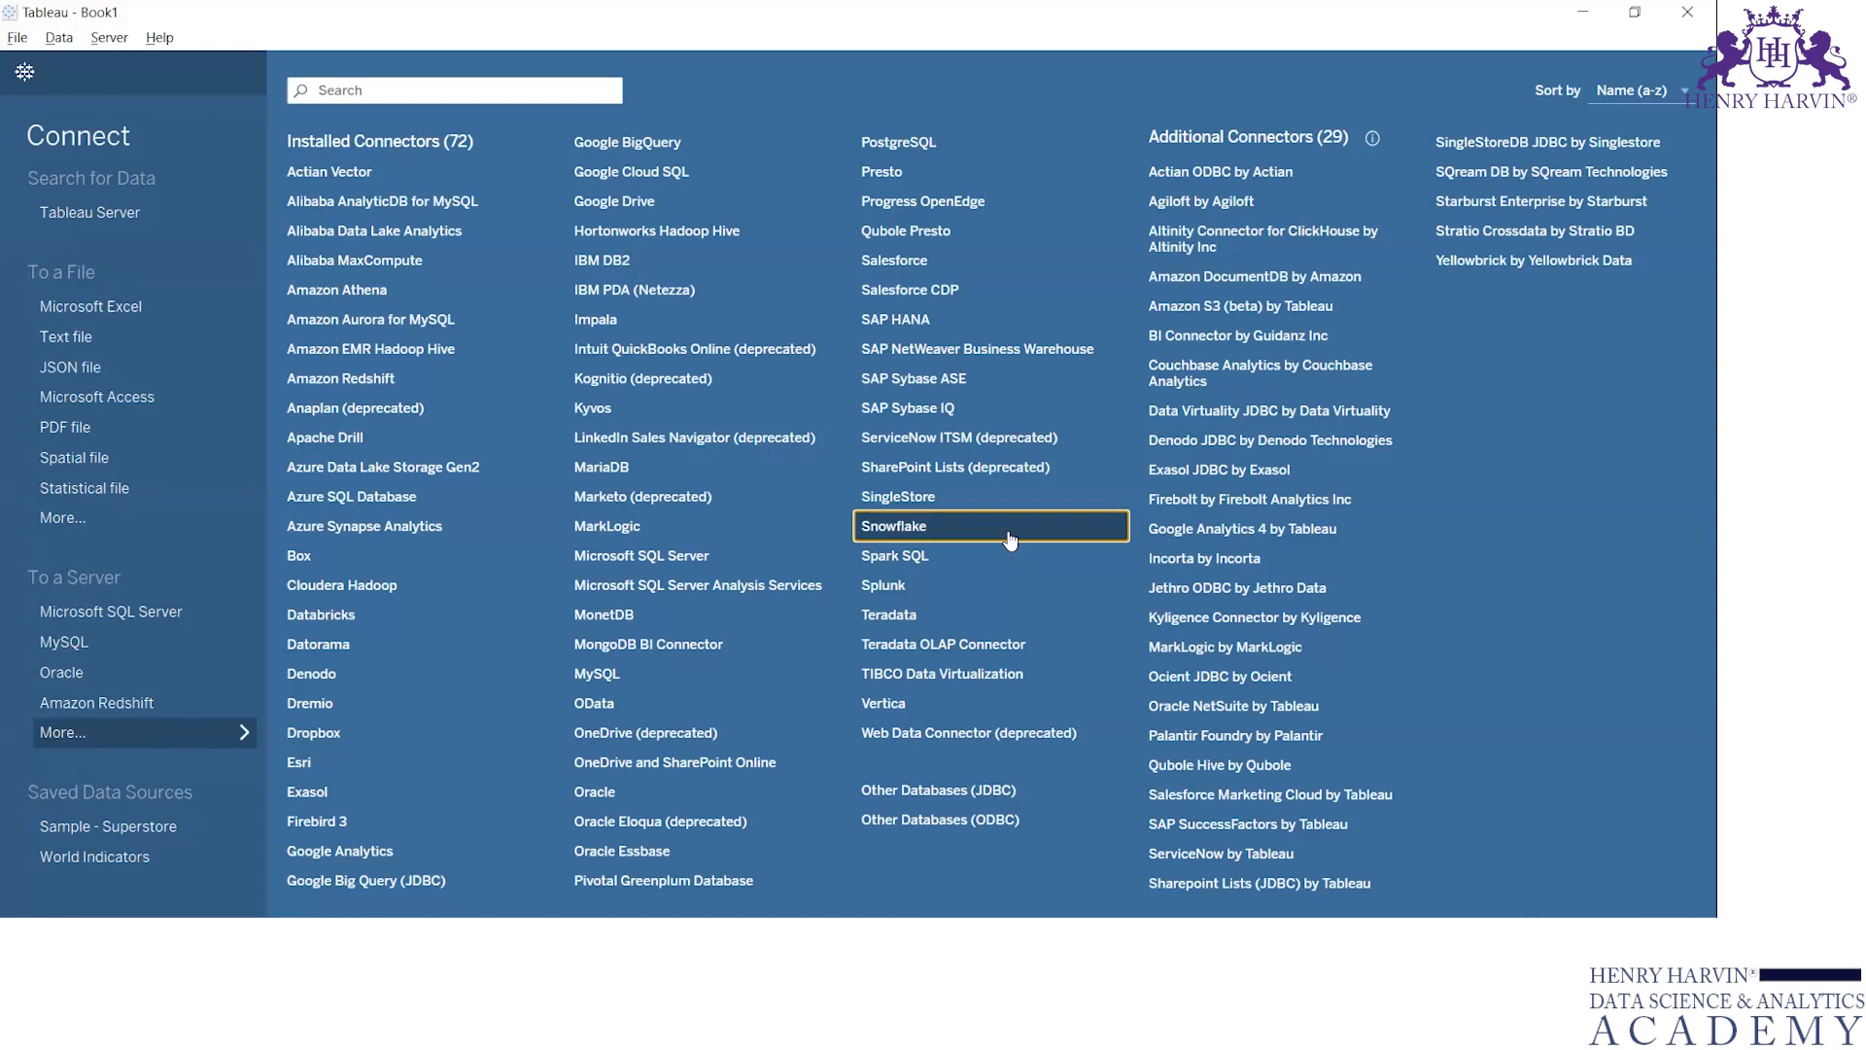
left_click(919, 142)
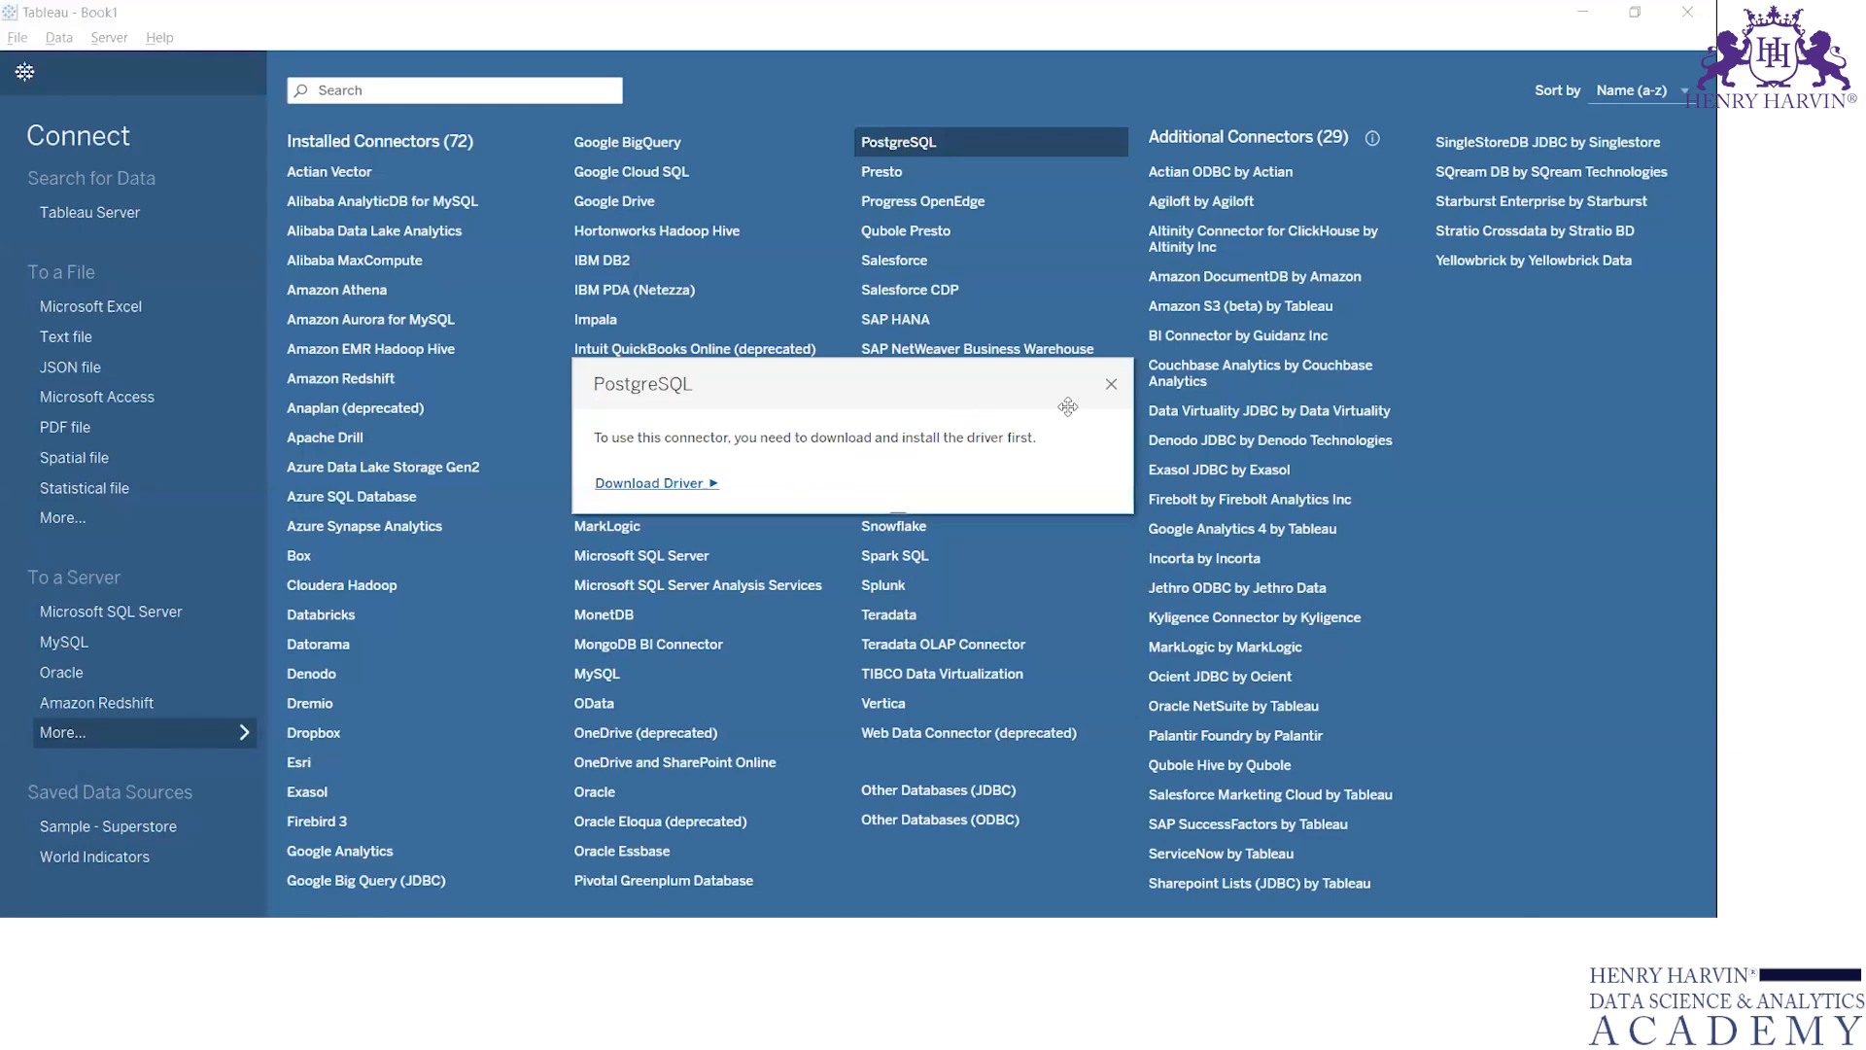
left_click(1111, 386)
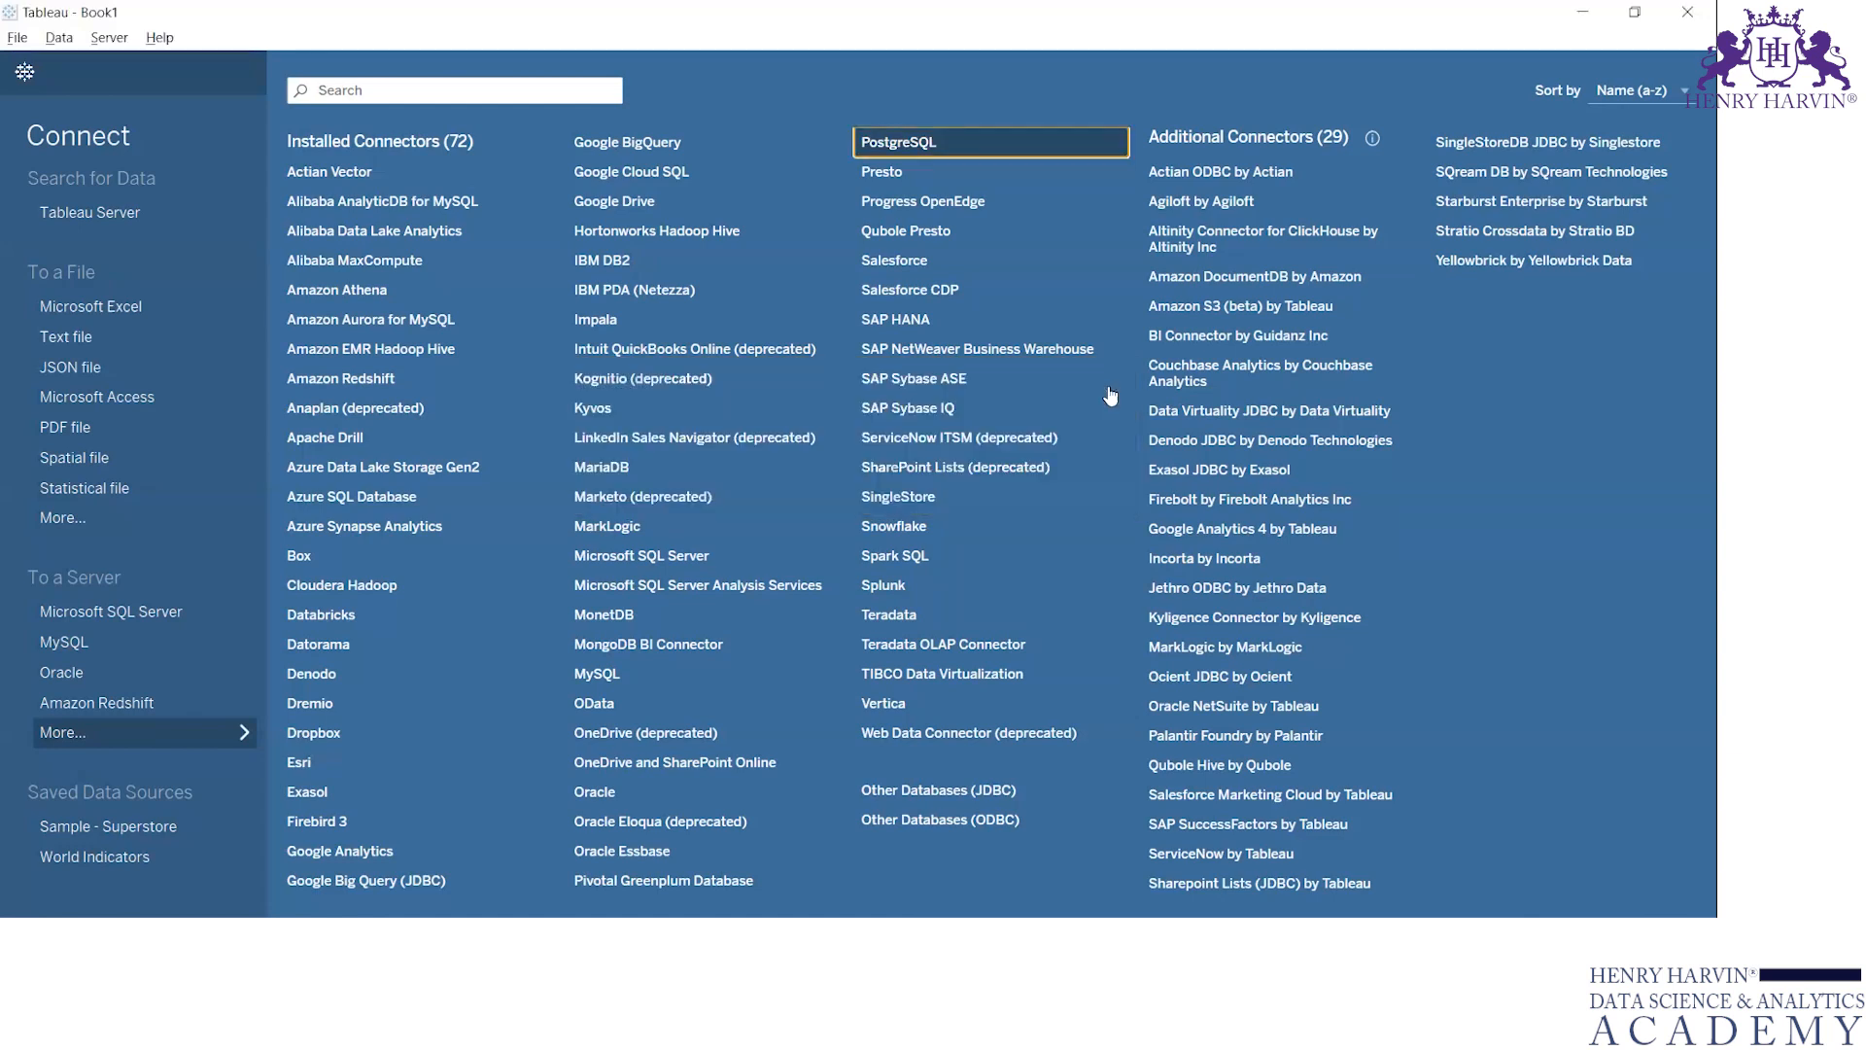
left_click(382, 588)
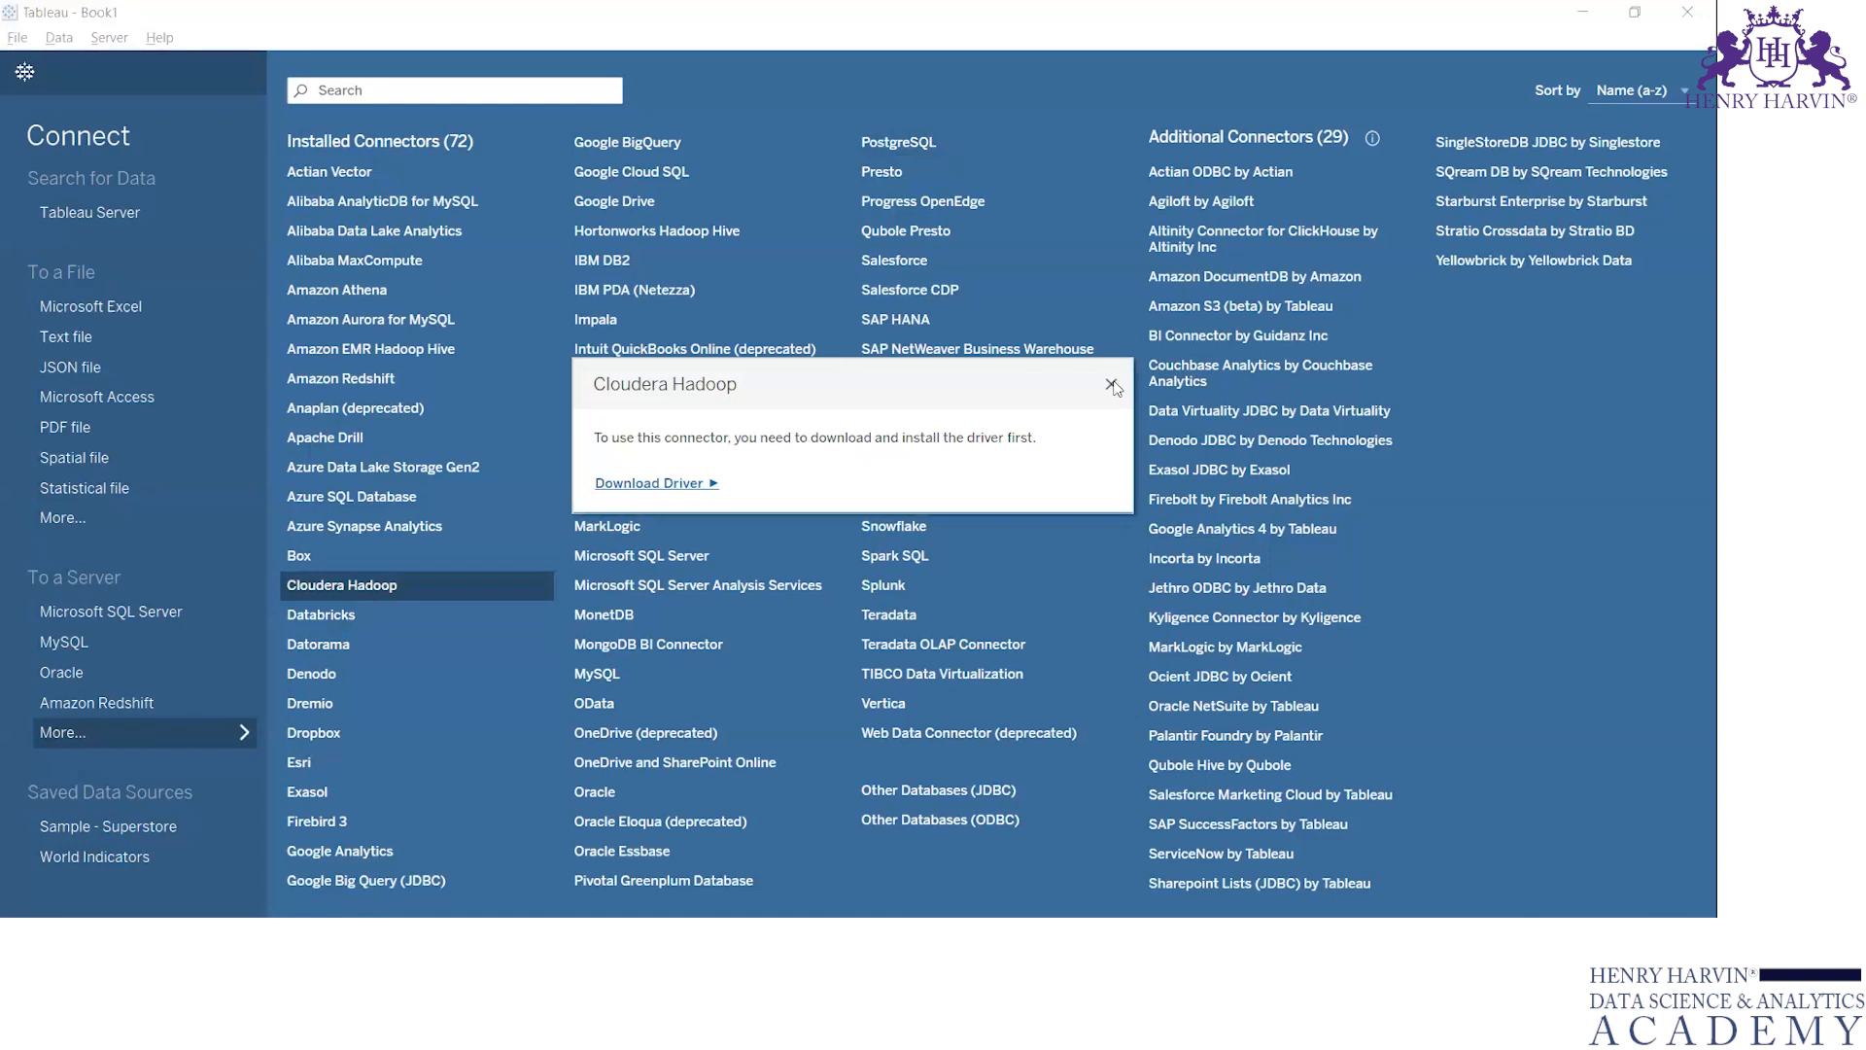
left_click(1111, 385)
Examine the Microsoft SQL Server connection settings using a specific username and password for authentication, closing the form without signing in
left_click(137, 622)
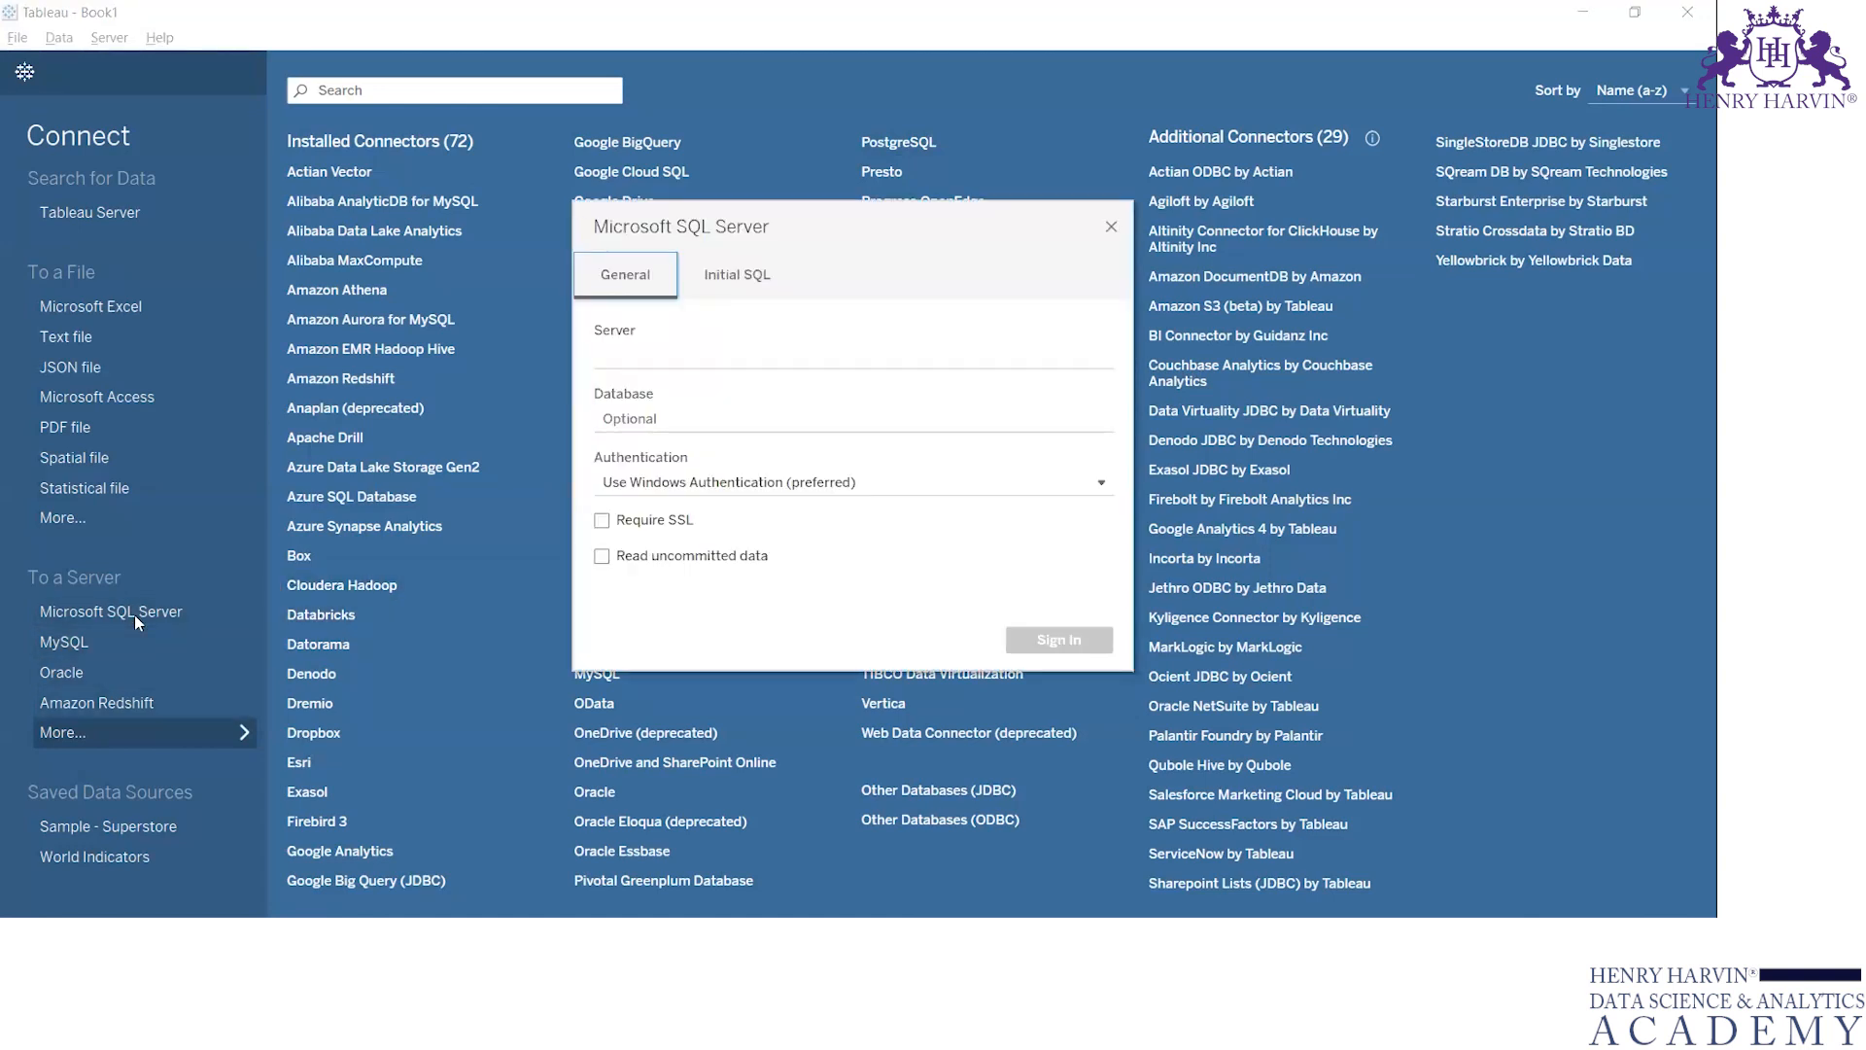
left_click(651, 357)
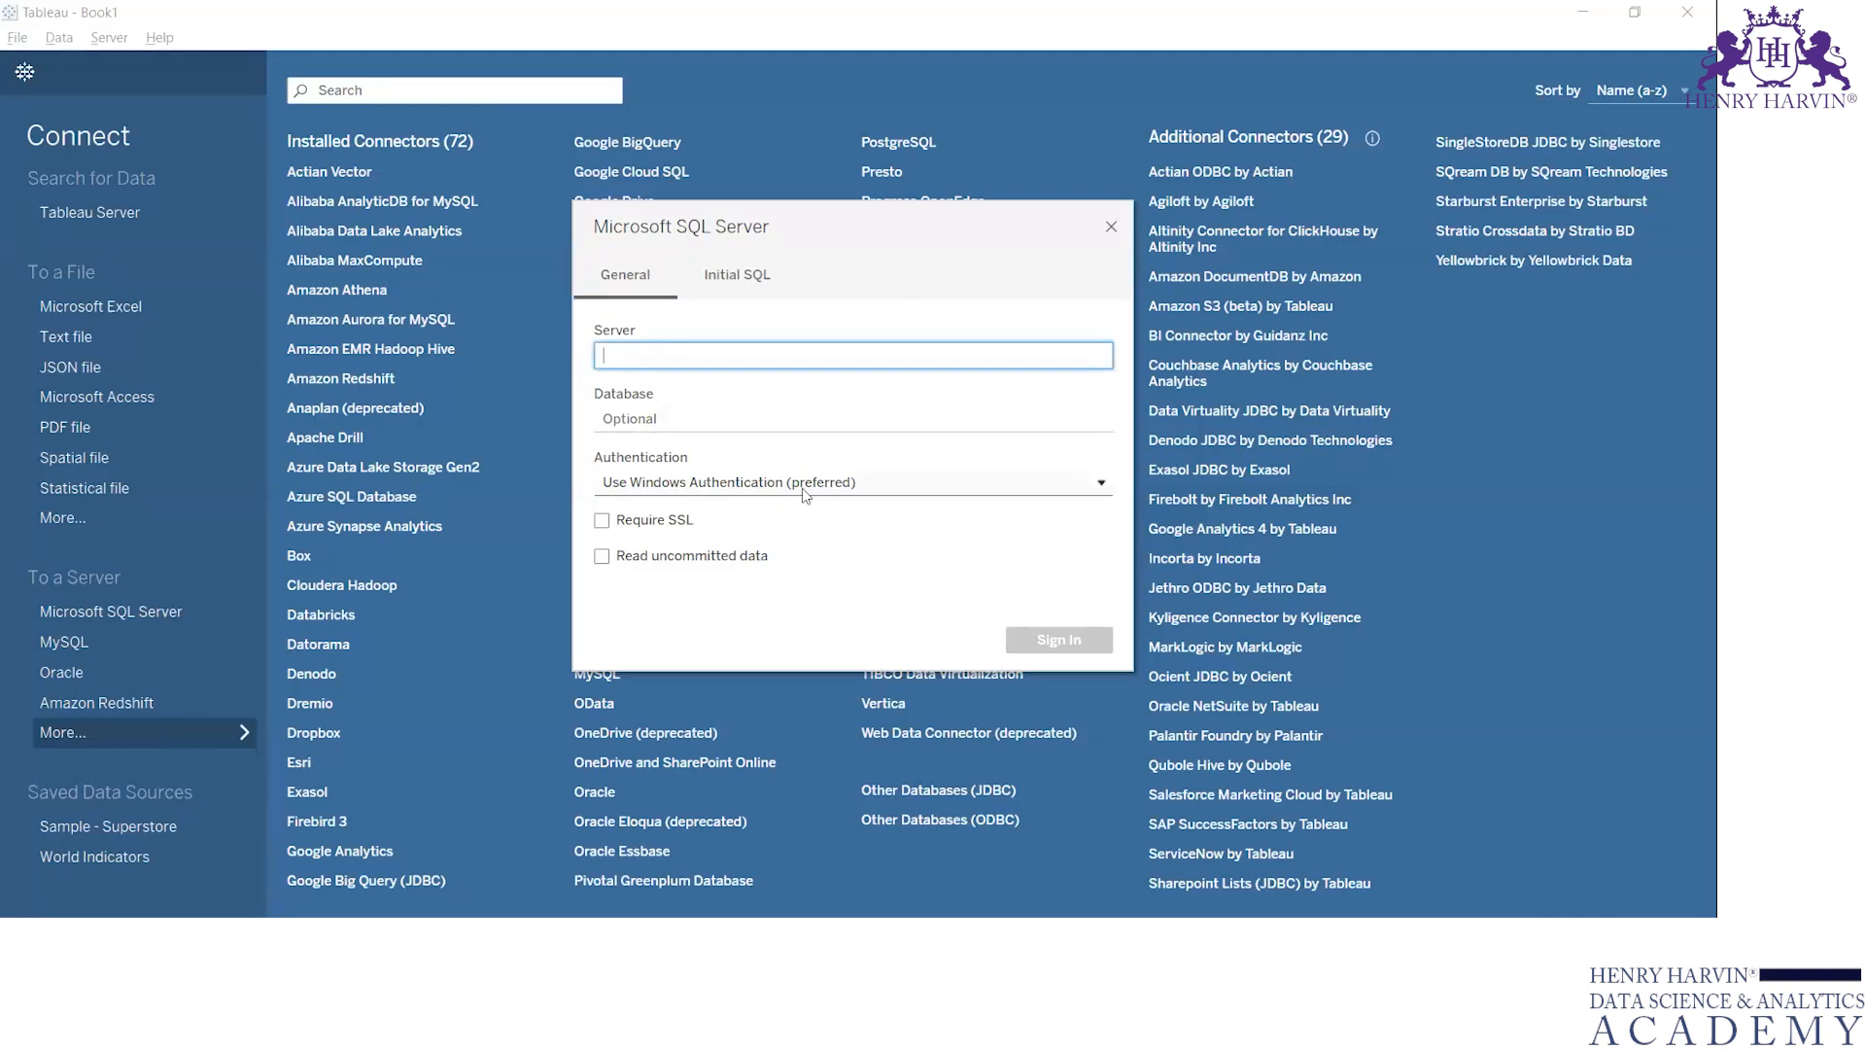
left_click(842, 486)
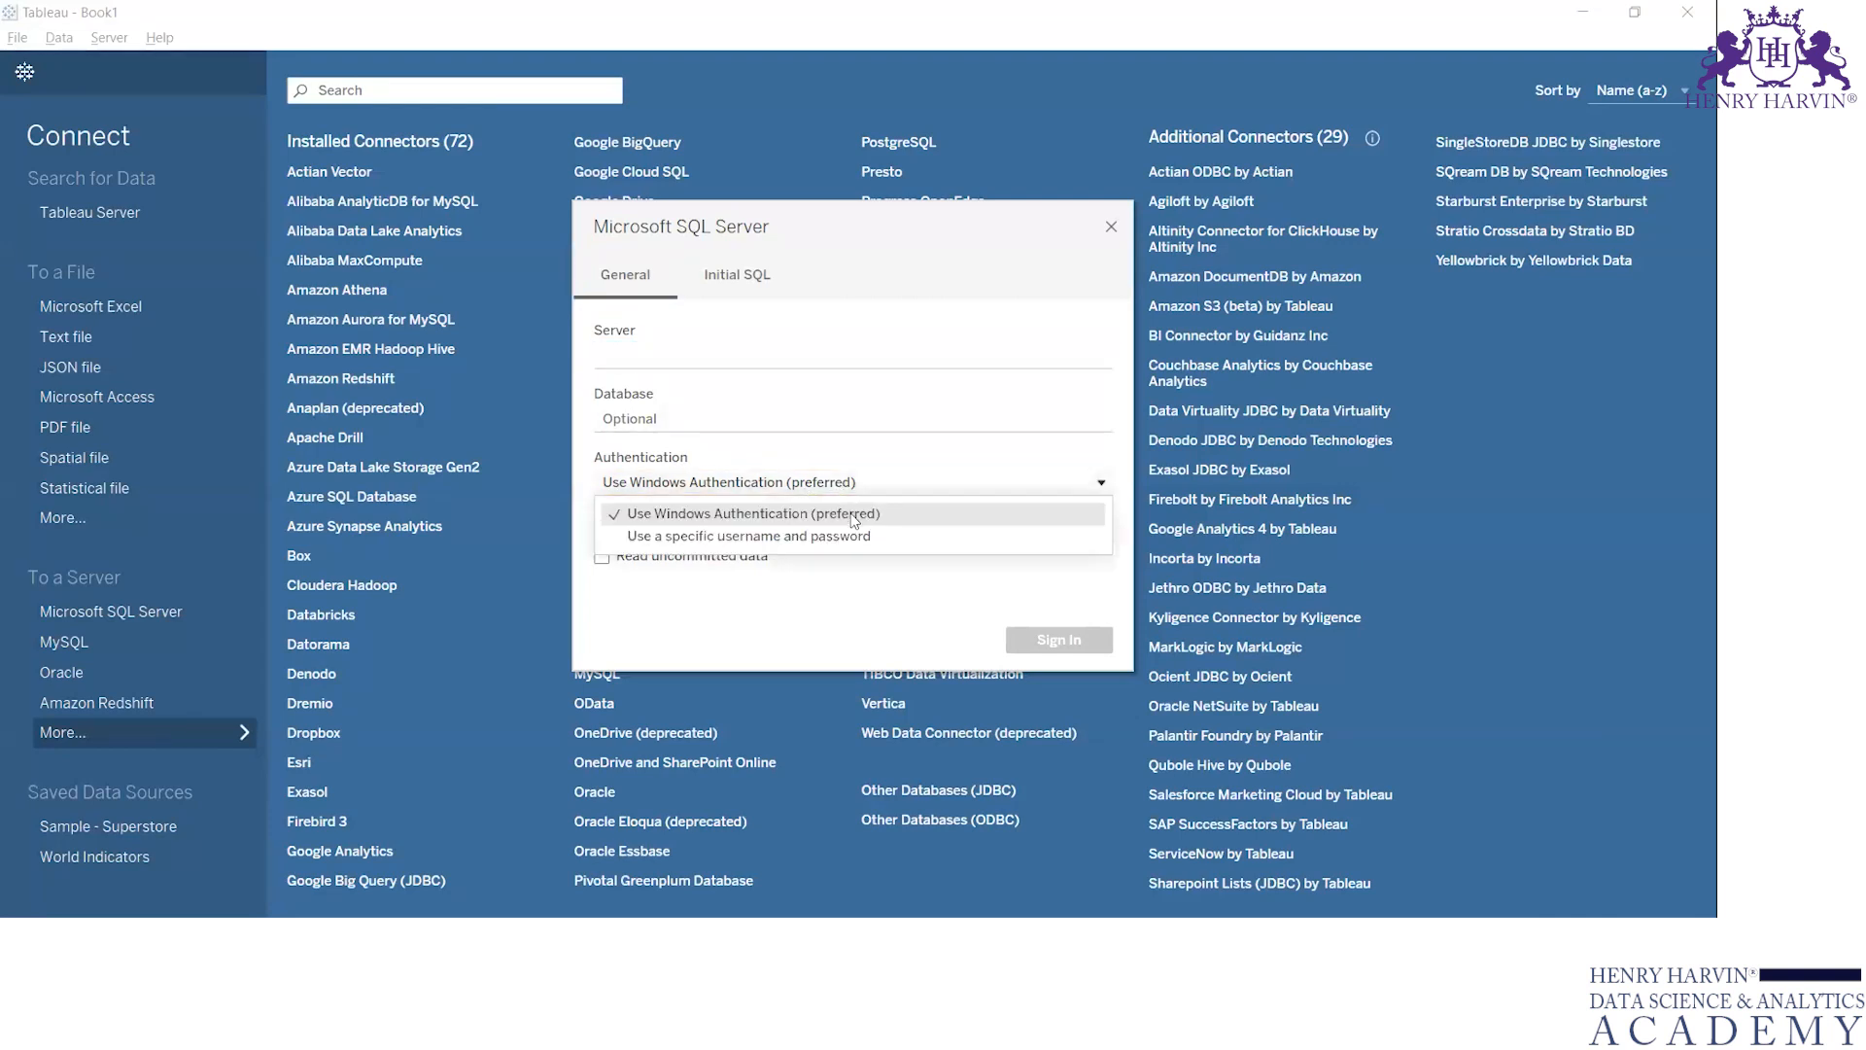
left_click(855, 536)
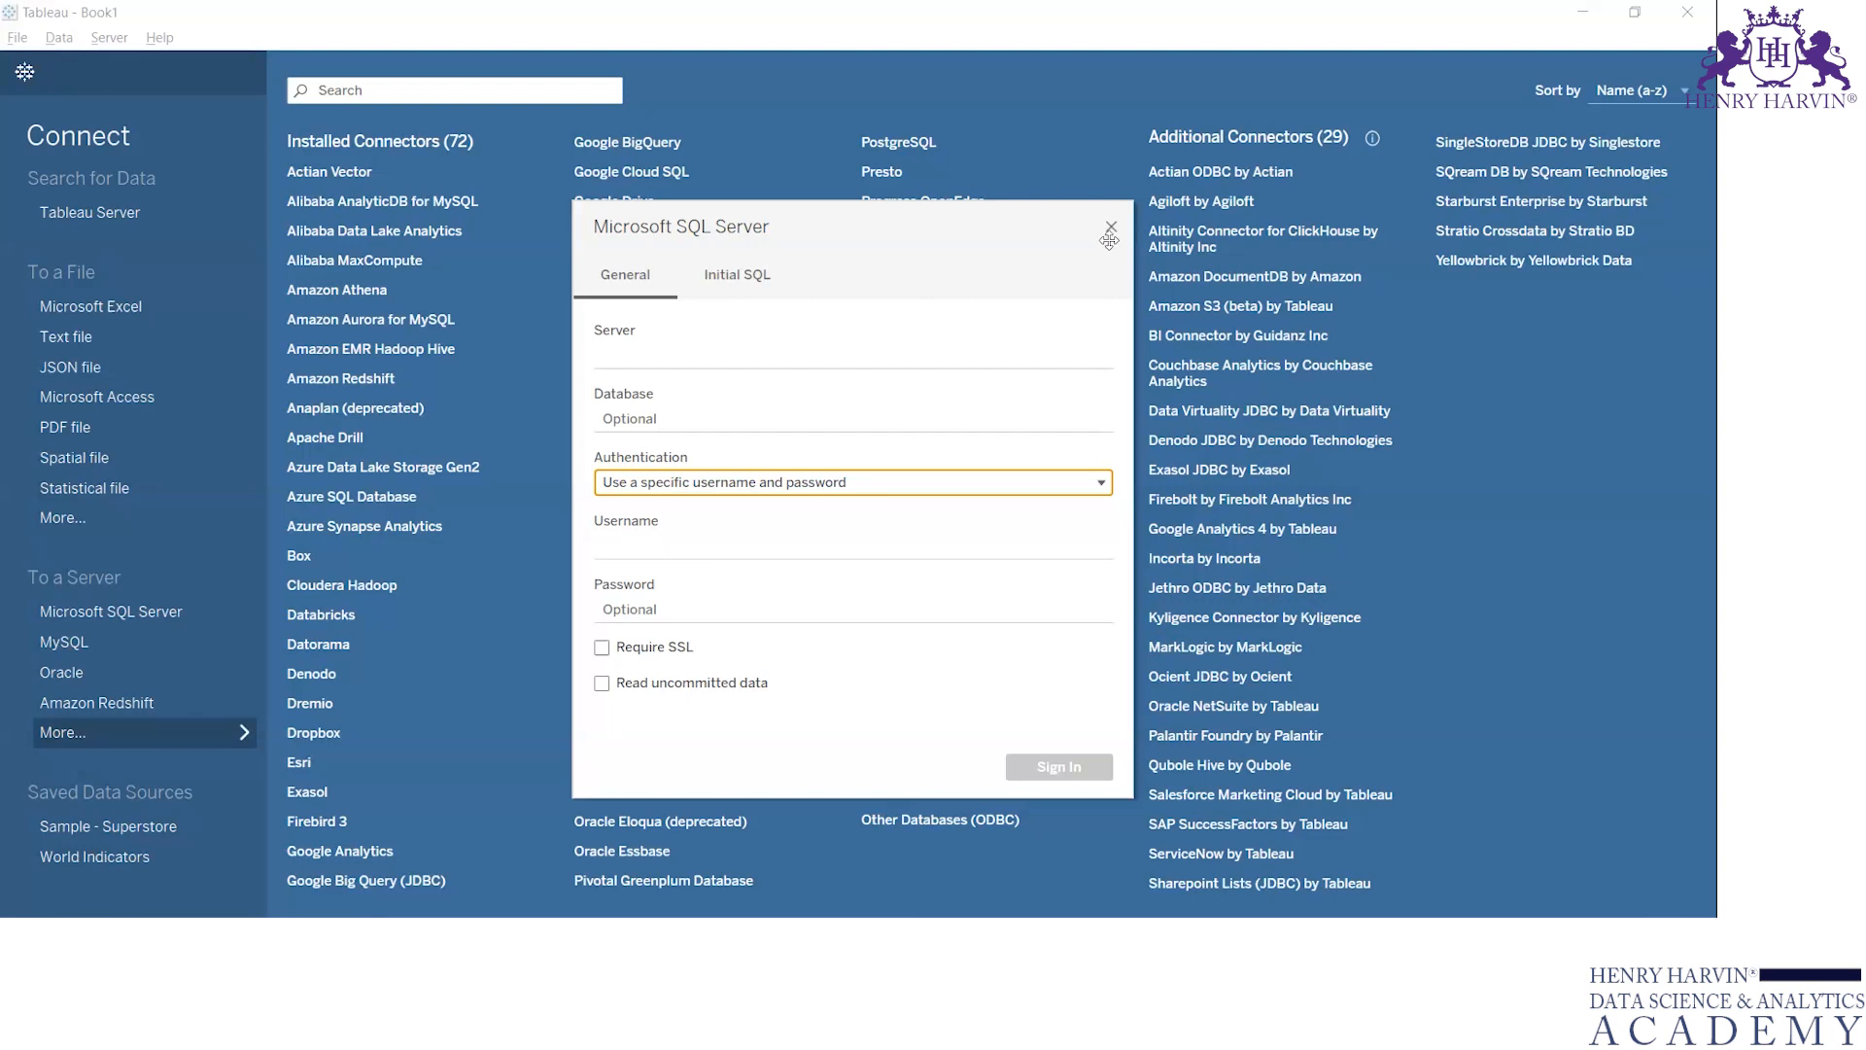
left_click(1110, 229)
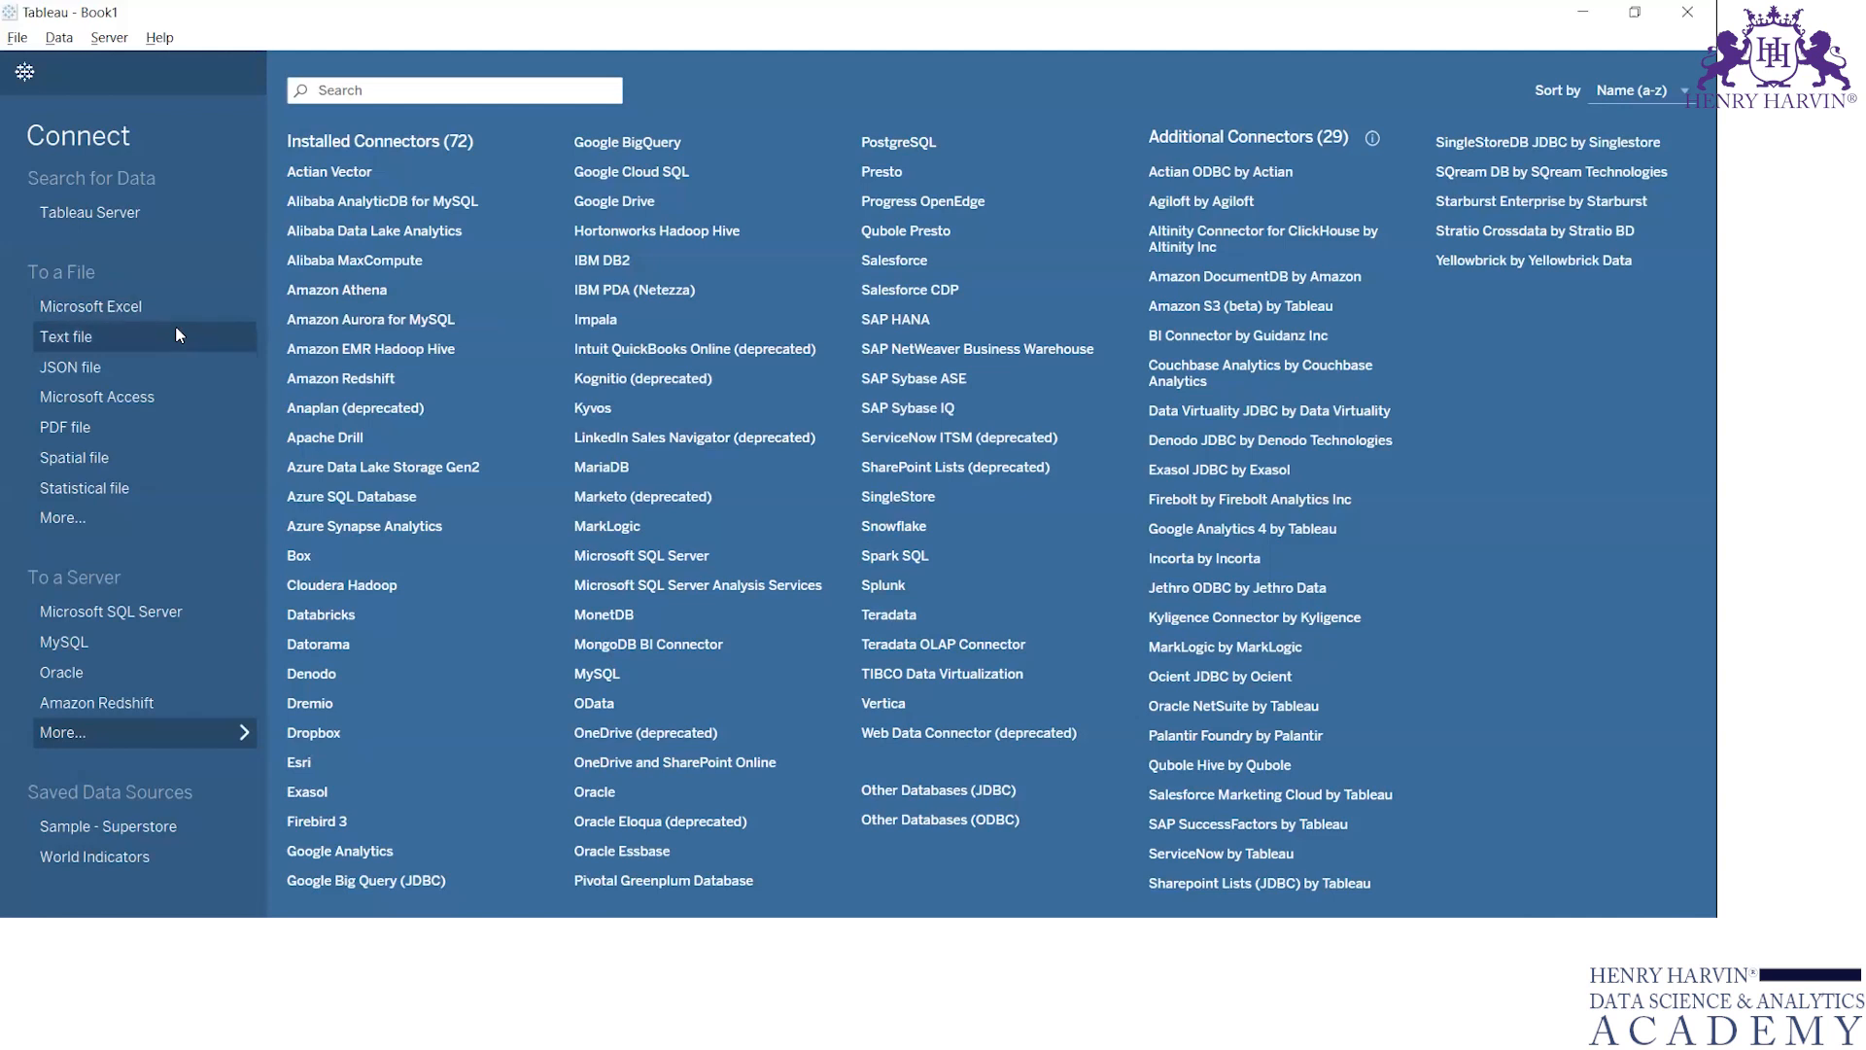
Connect to the Sample - Superstore Excel workbook in the en_US-US datasources folder
left_click(122, 307)
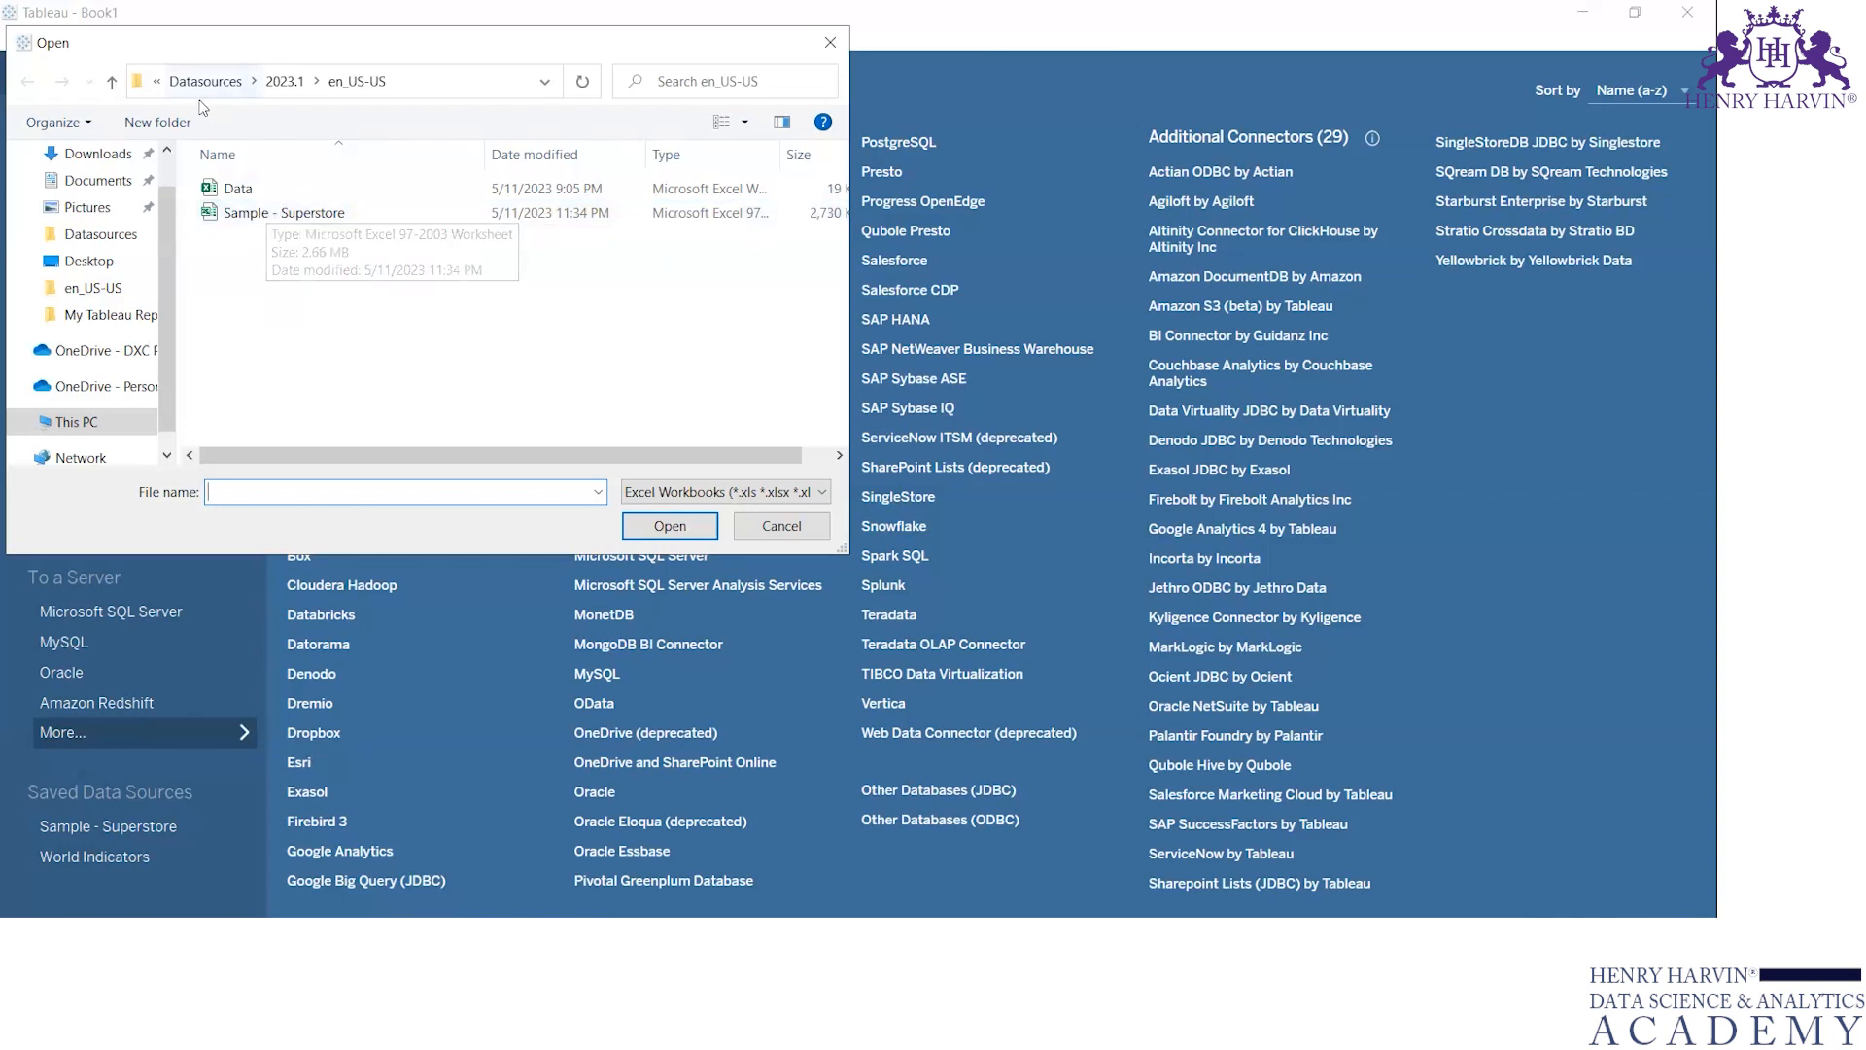
double_click(352, 216)
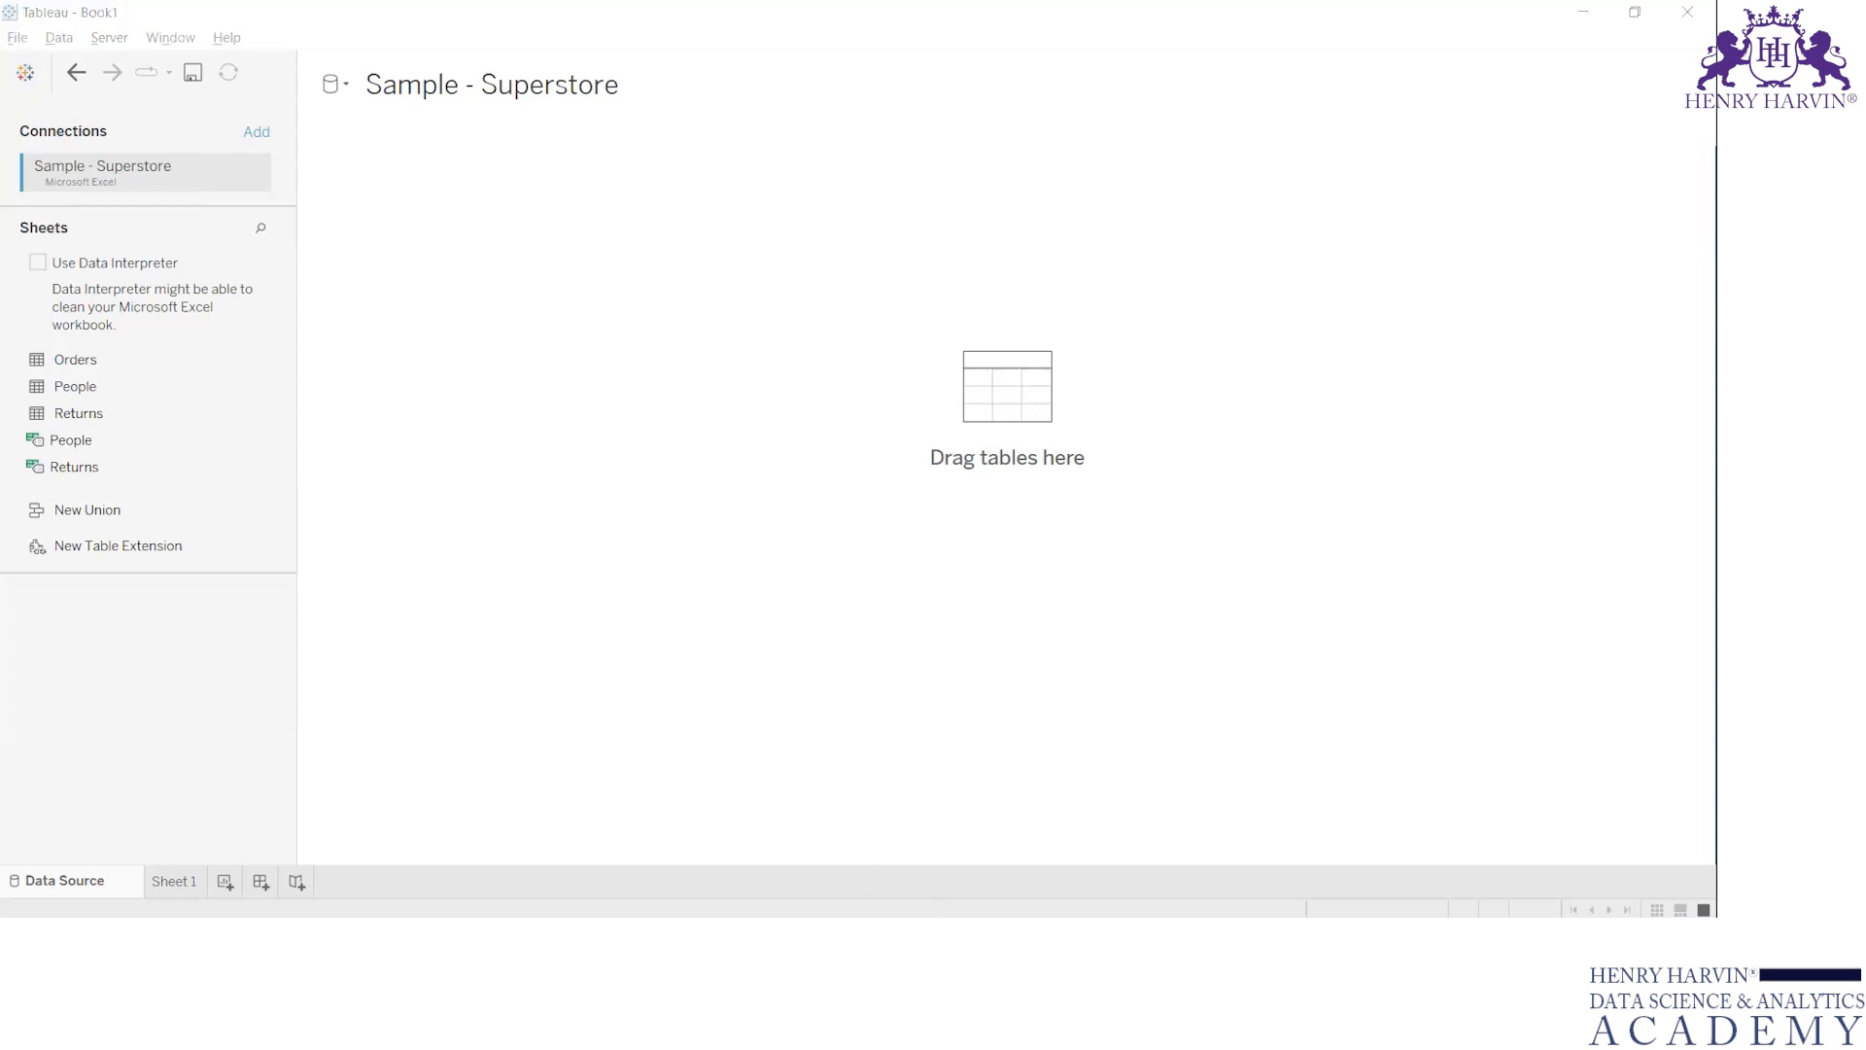
Switch to the workbook in Excel and compare its Orders, People and Returns sheets with the sheets listed in Tableau
left_click(783, 811)
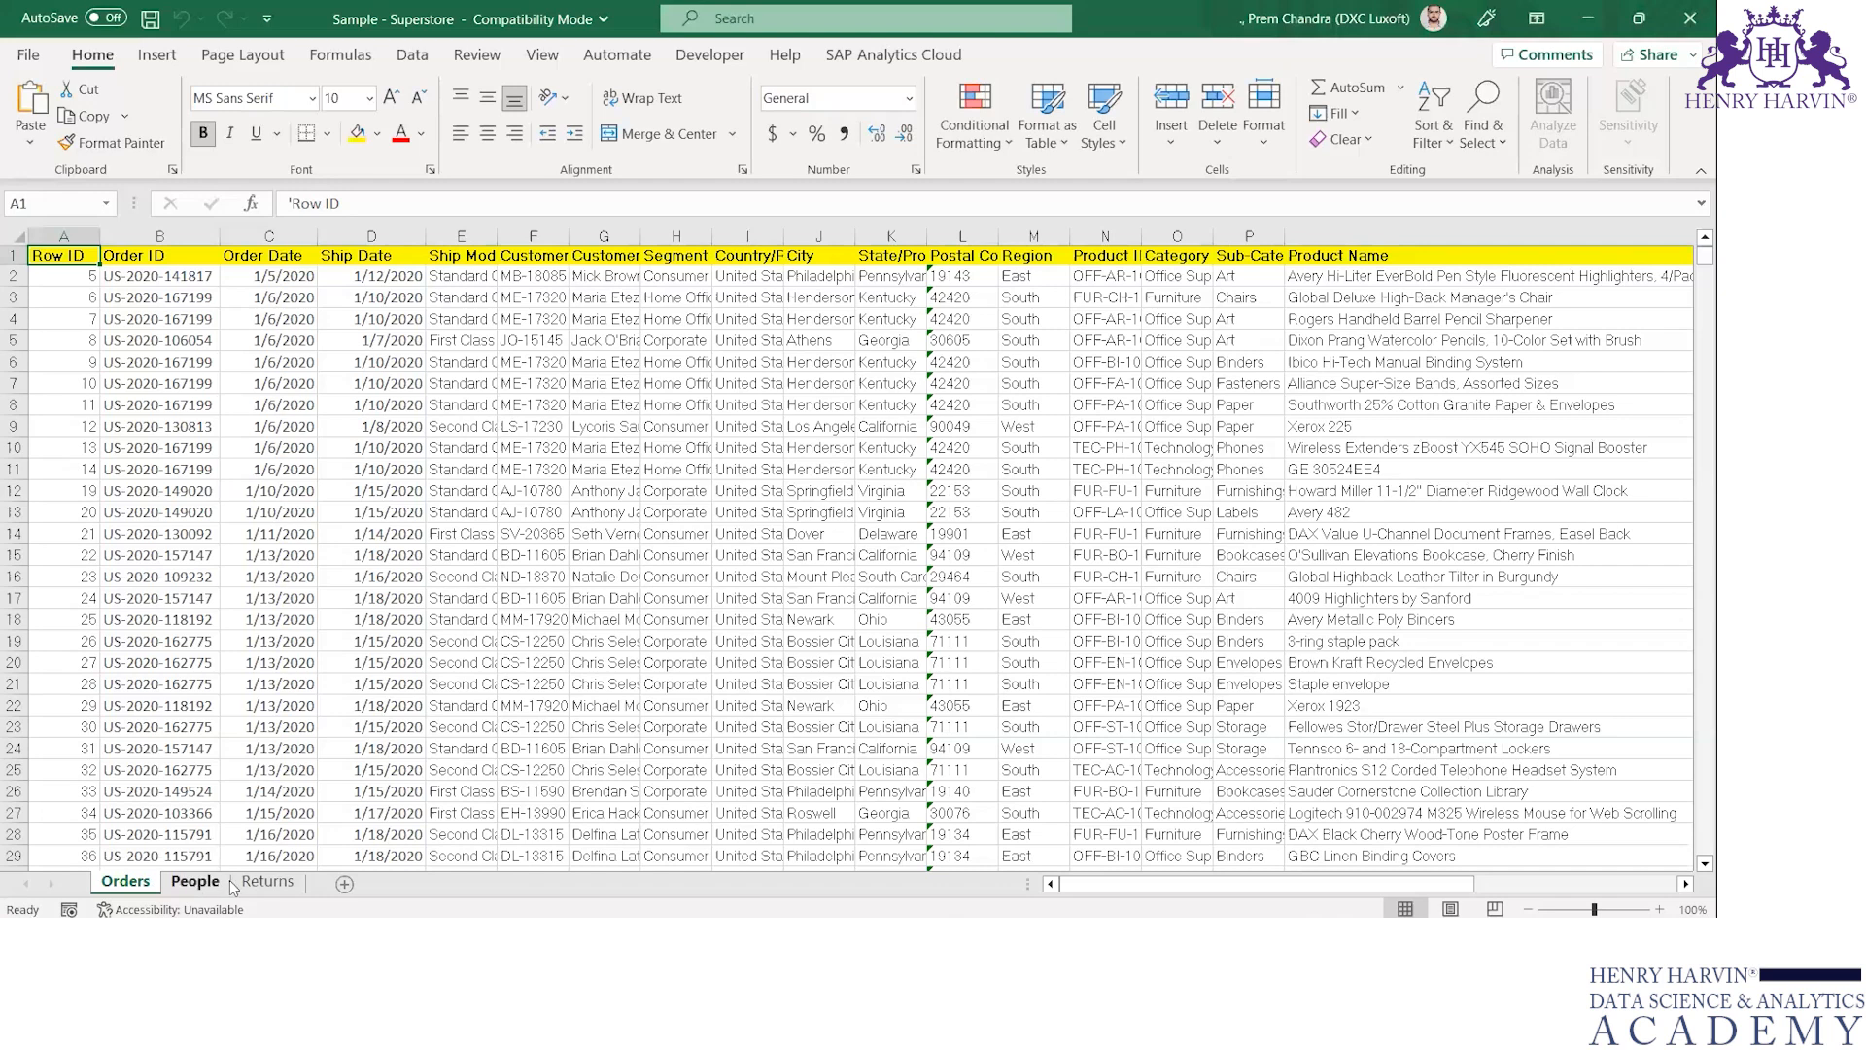
left_click(195, 881)
left_click(267, 881)
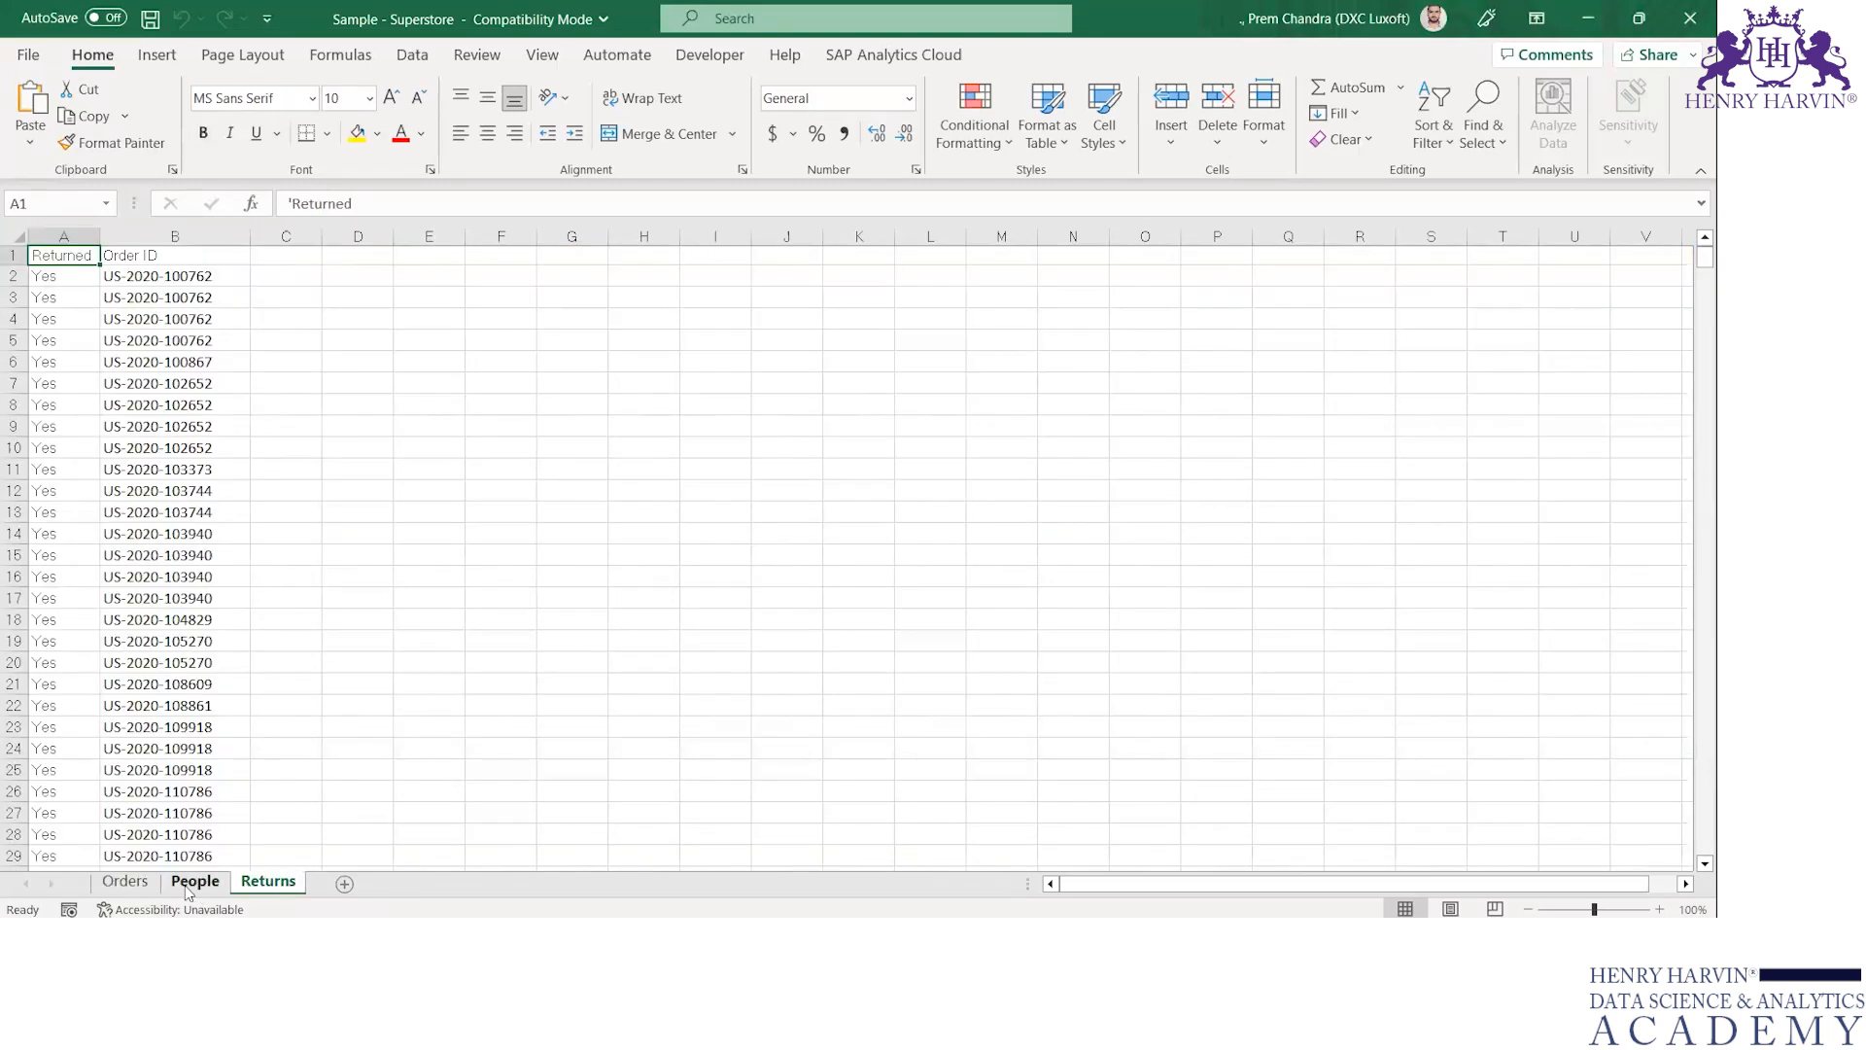
left_click(144, 884)
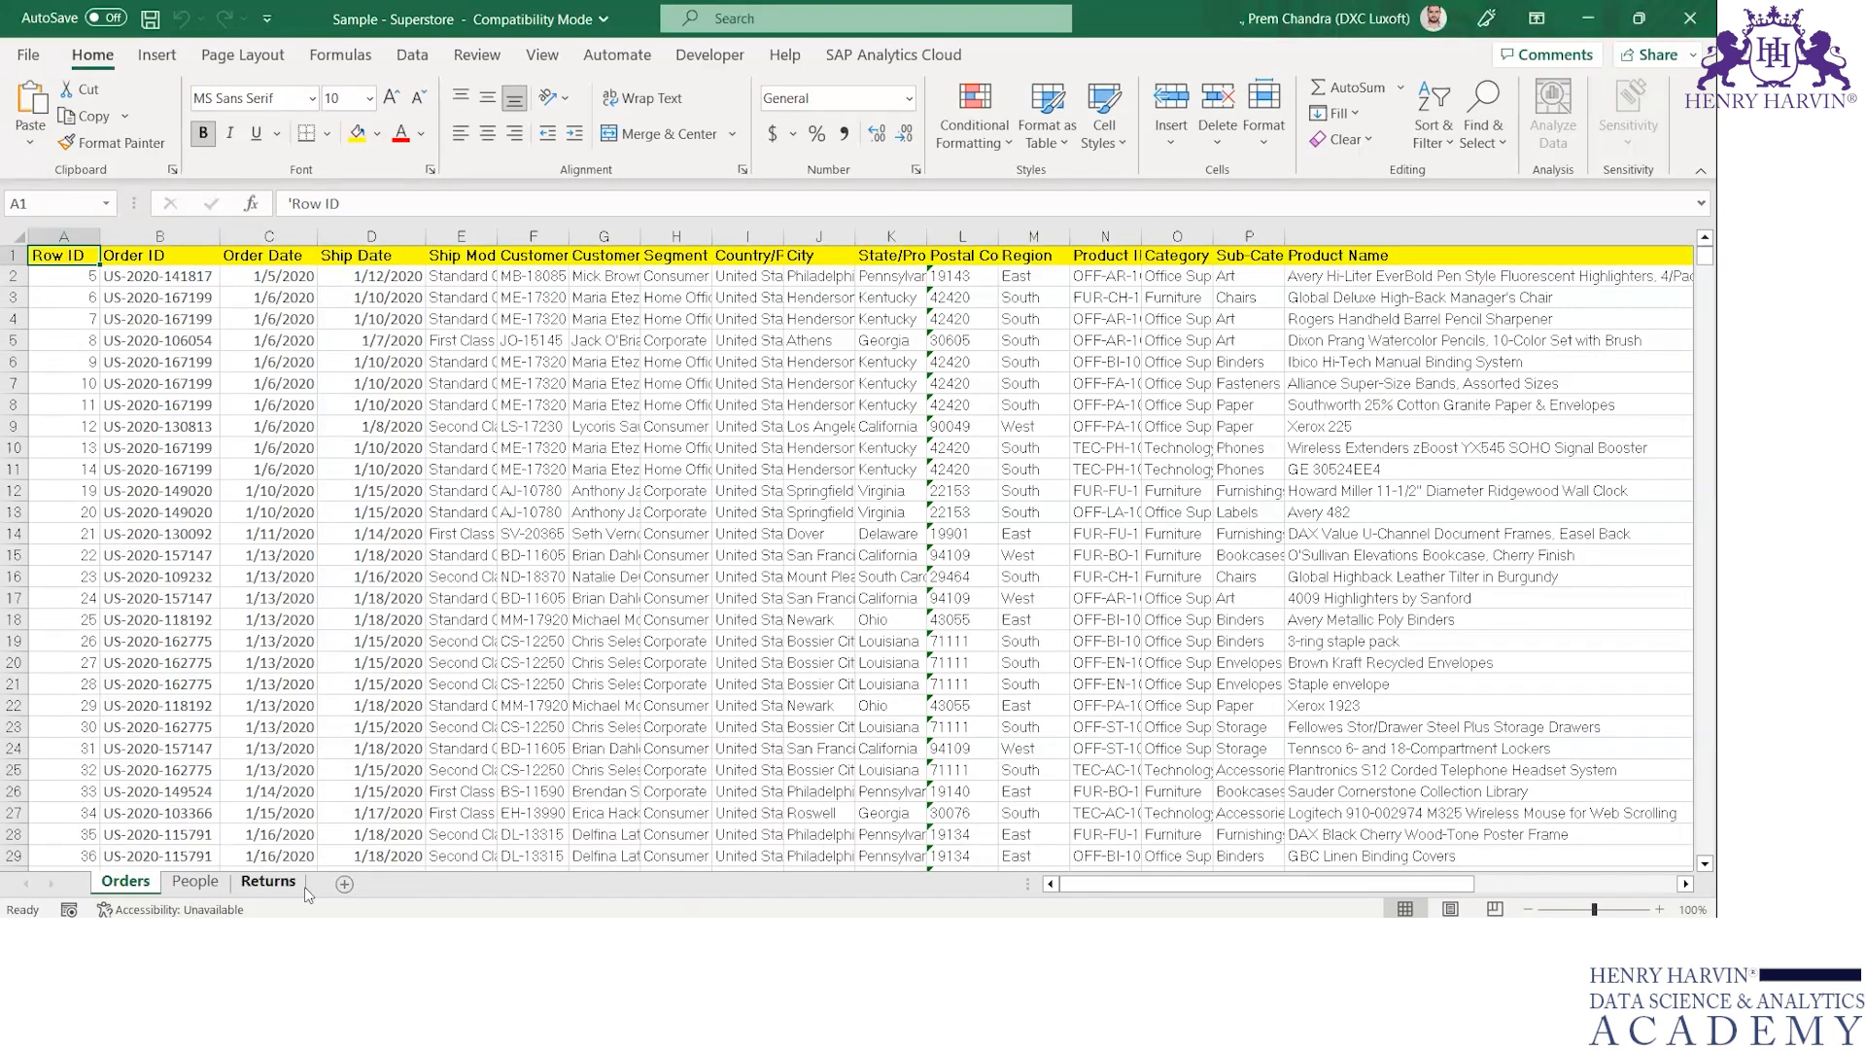
key("alt+Tab")
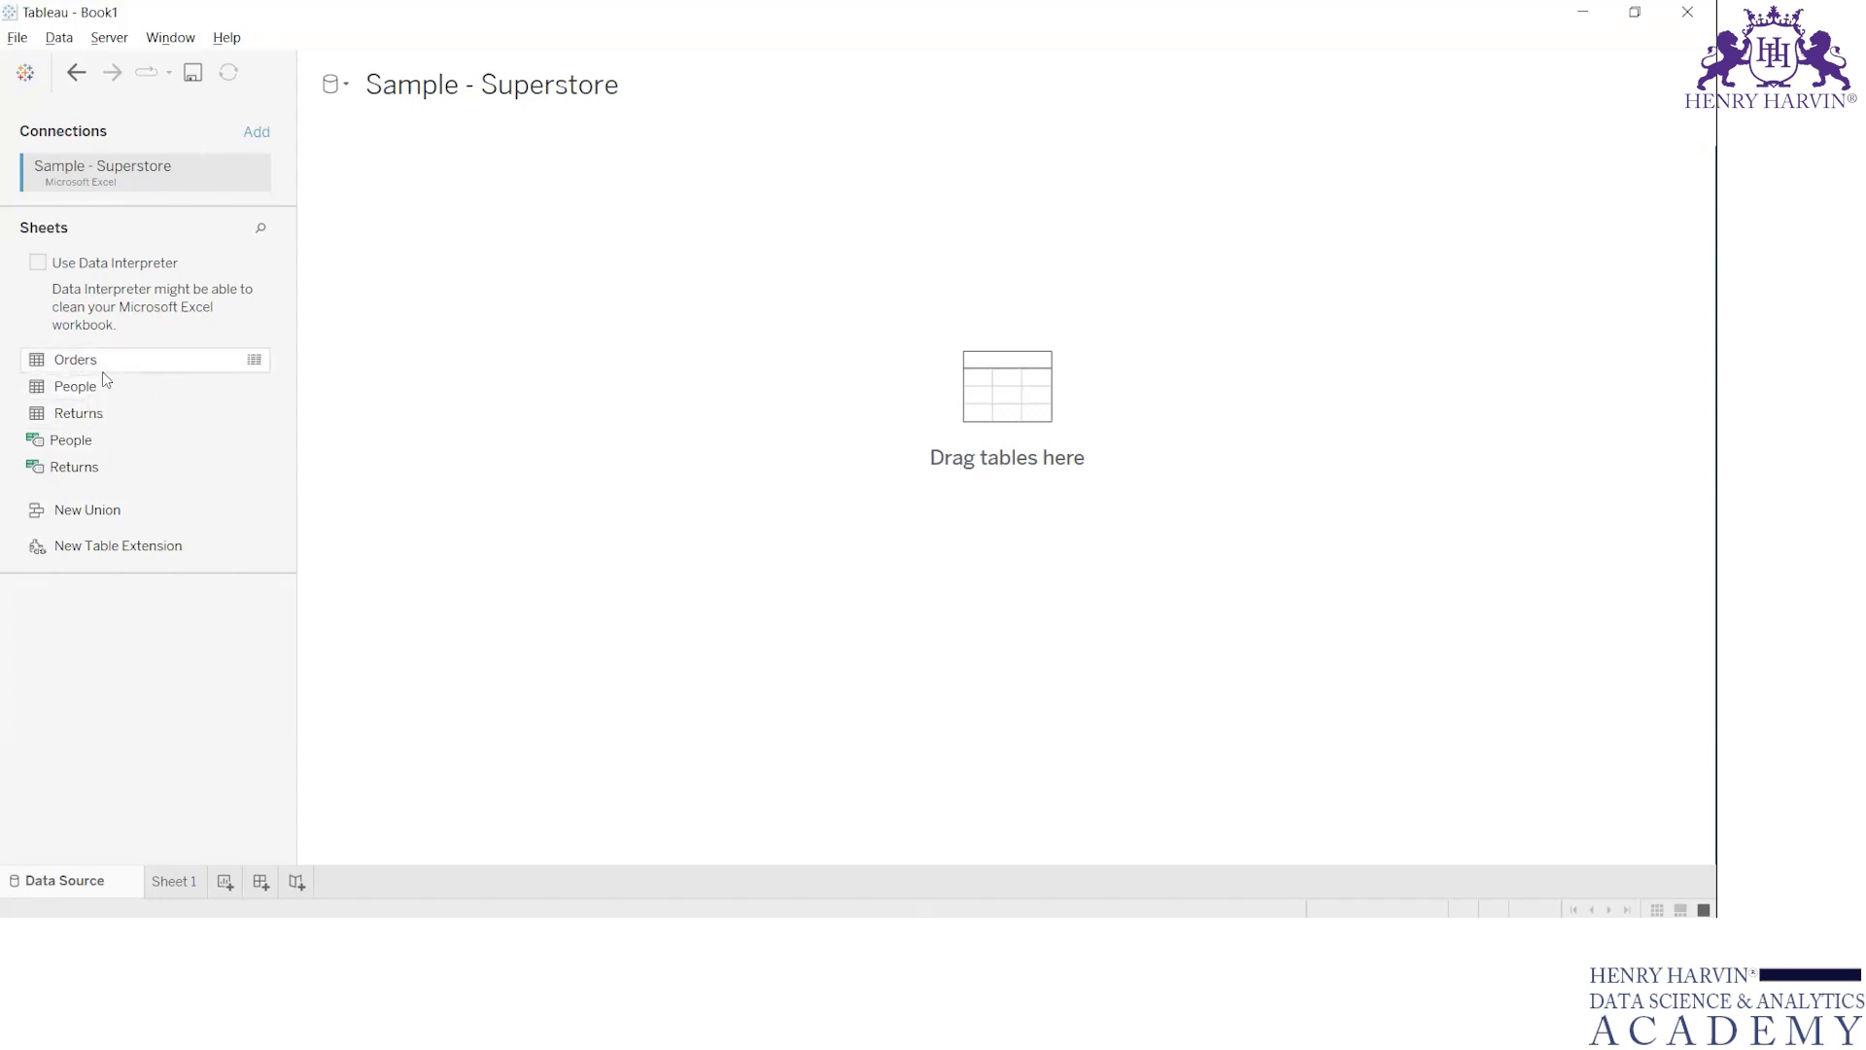
key("alt+Tab")
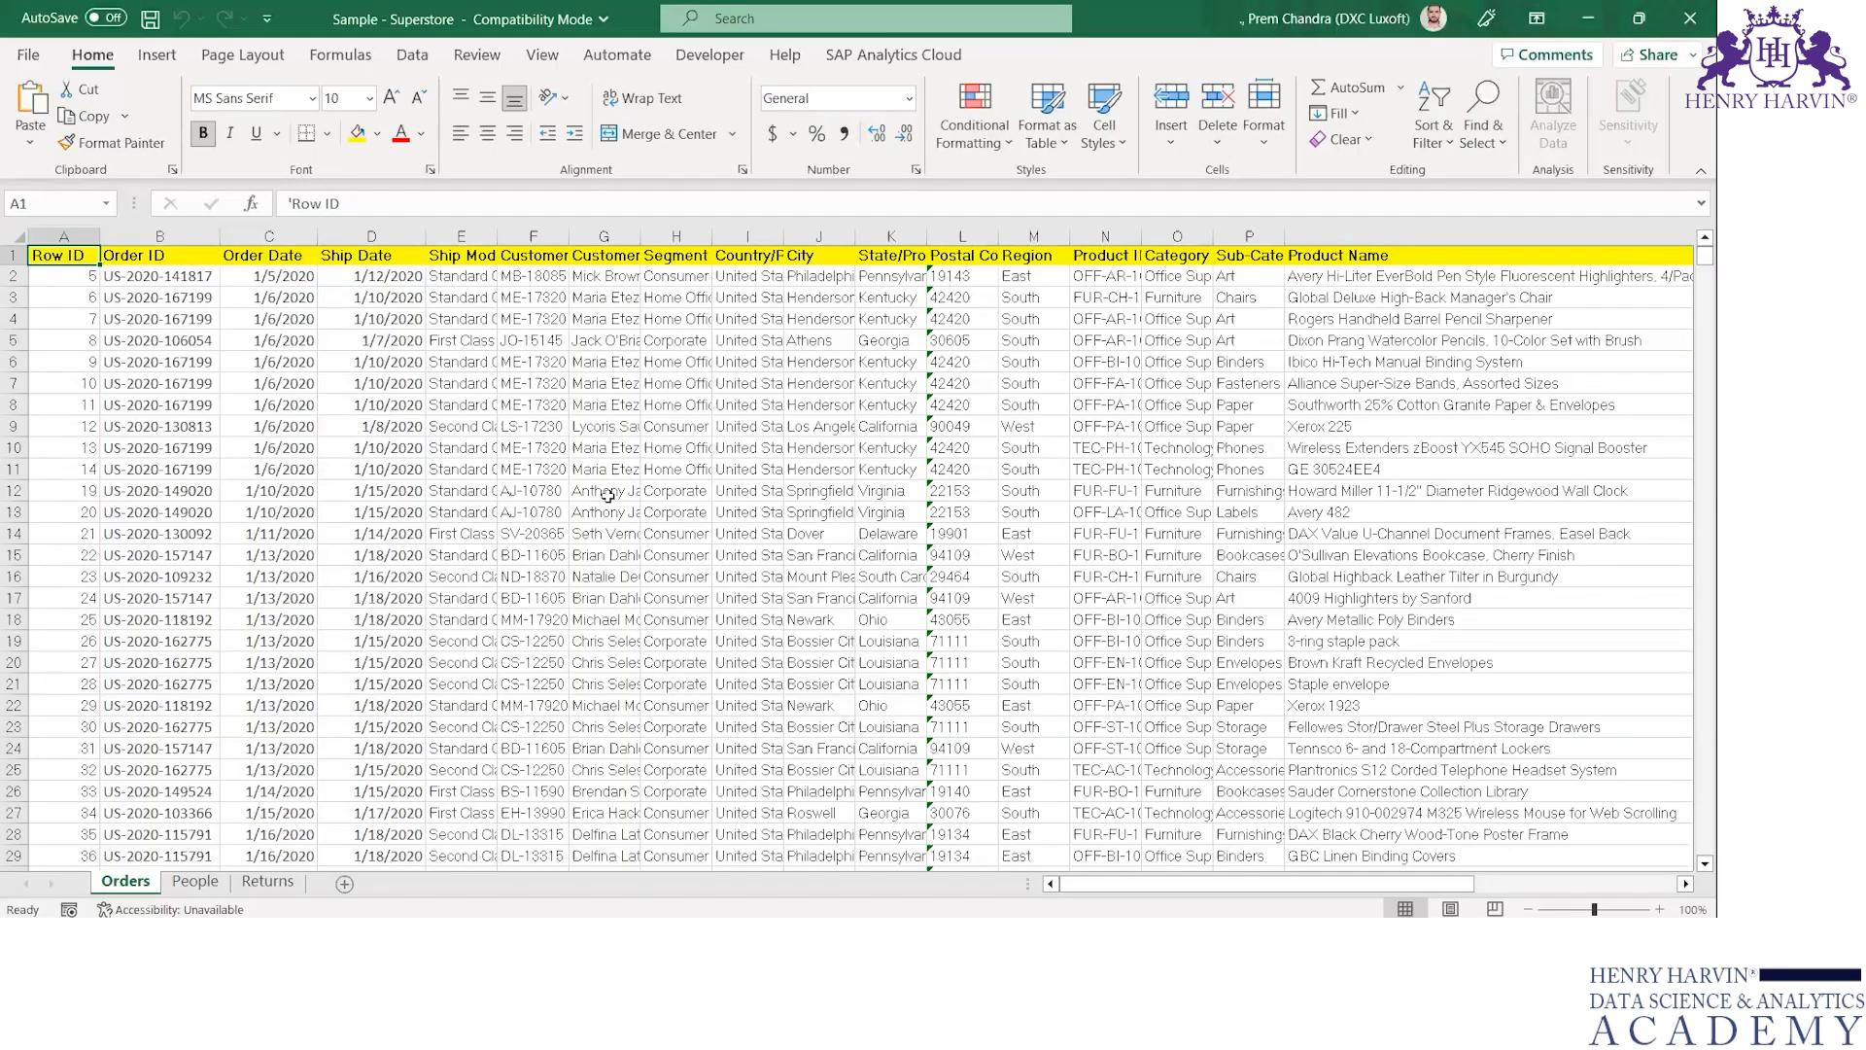
key("alt+Tab")
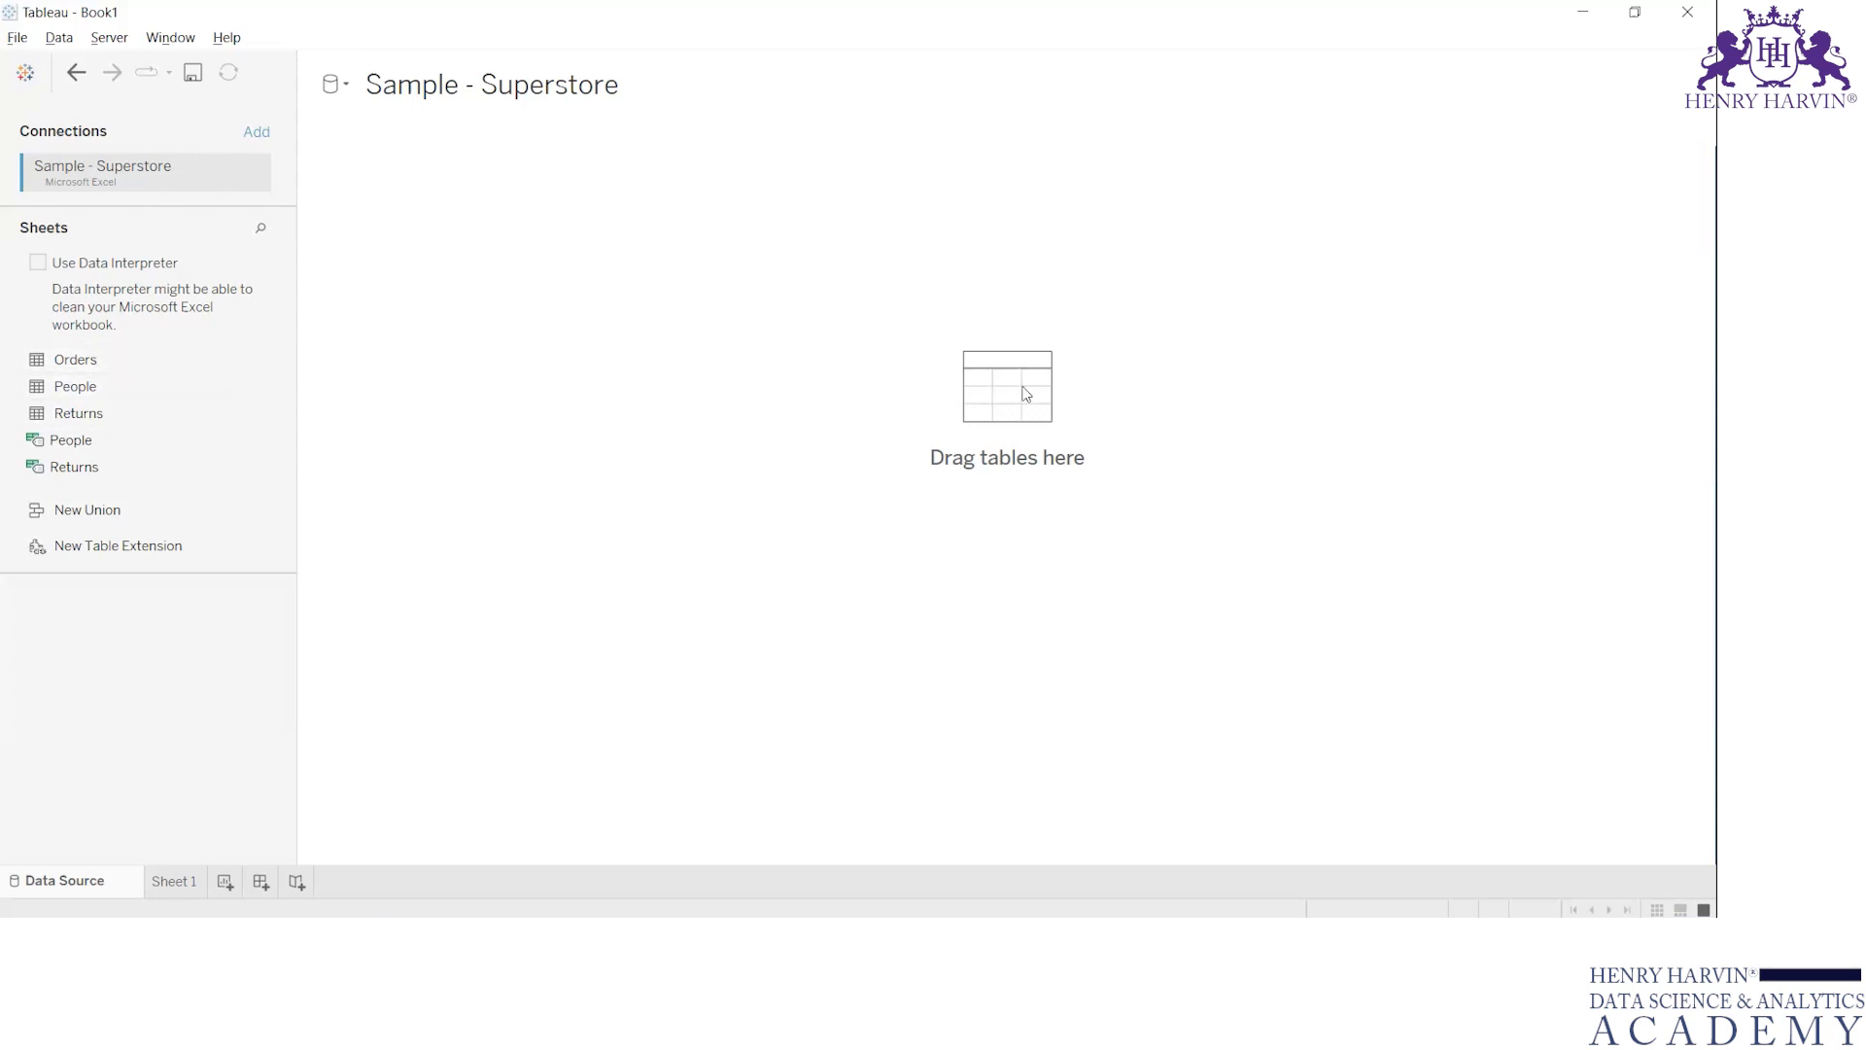
Add the Orders sheet to the data source canvas and enlarge its data preview, collapsing the table details
left_click(82, 364)
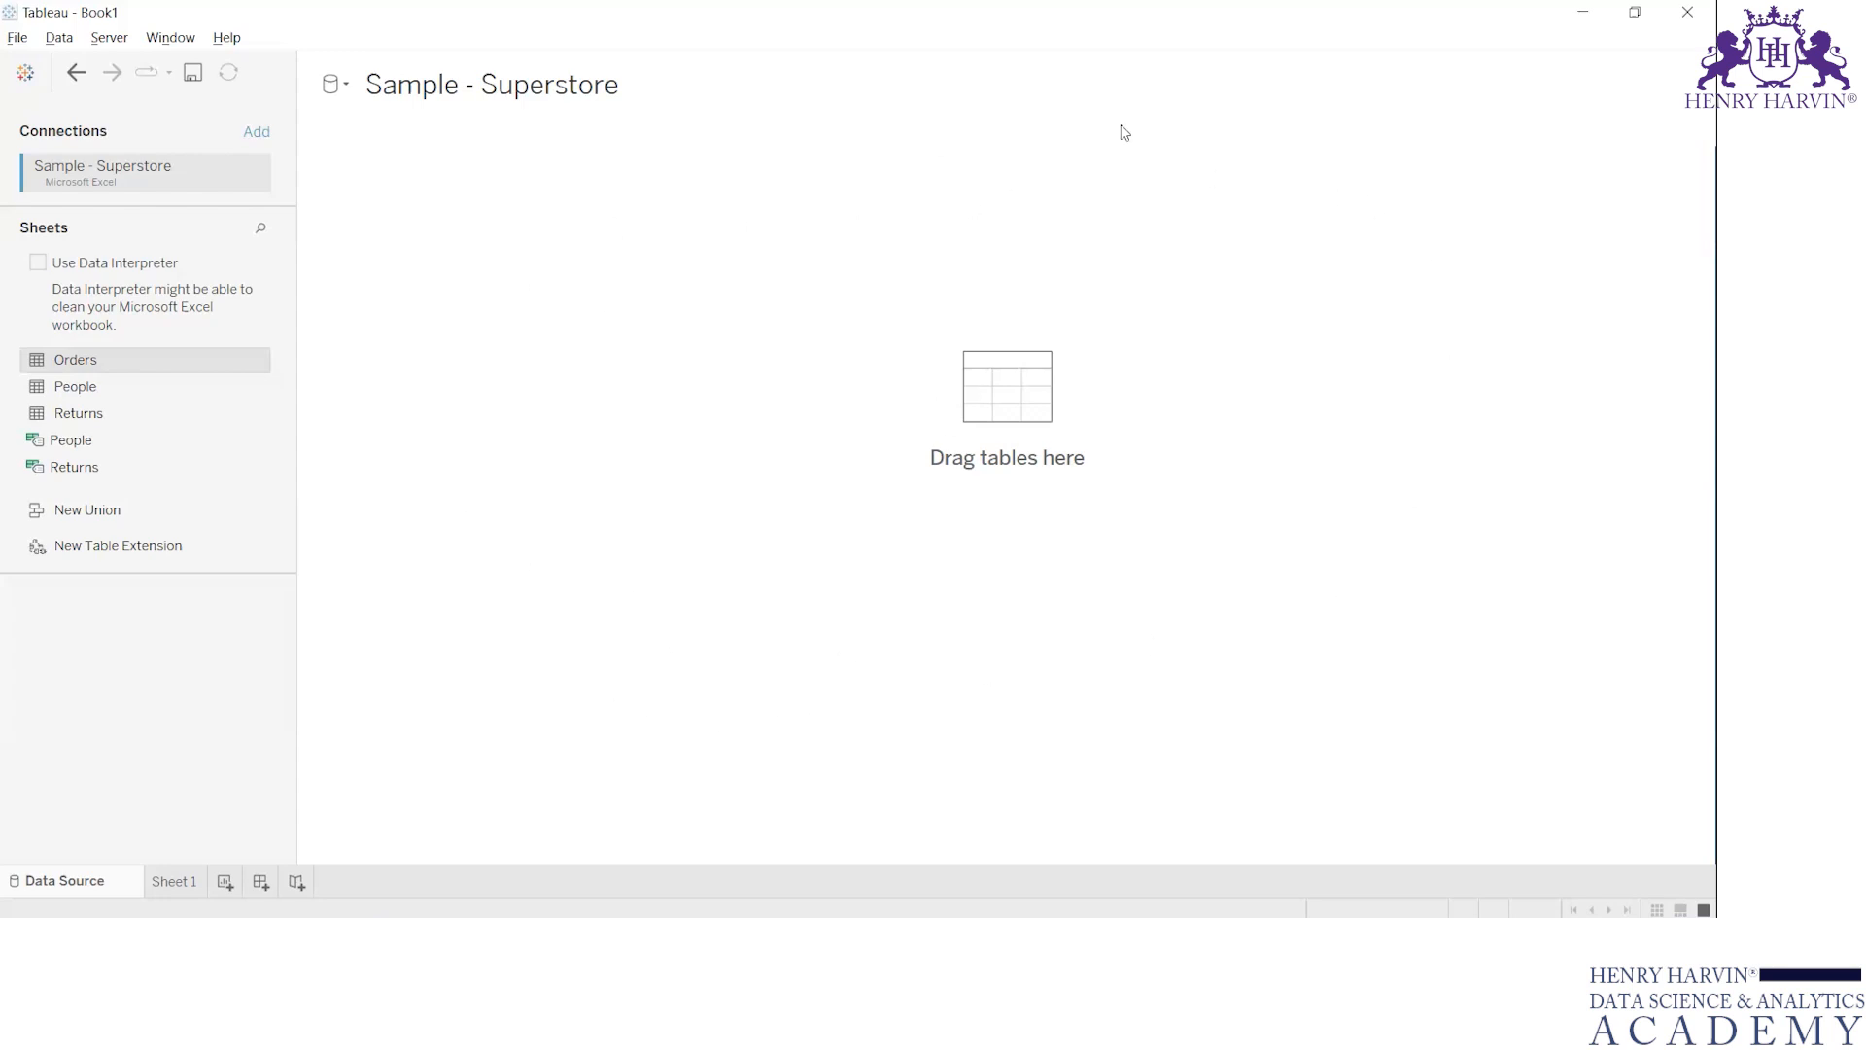
left_click_drag(75, 359, 1059, 735)
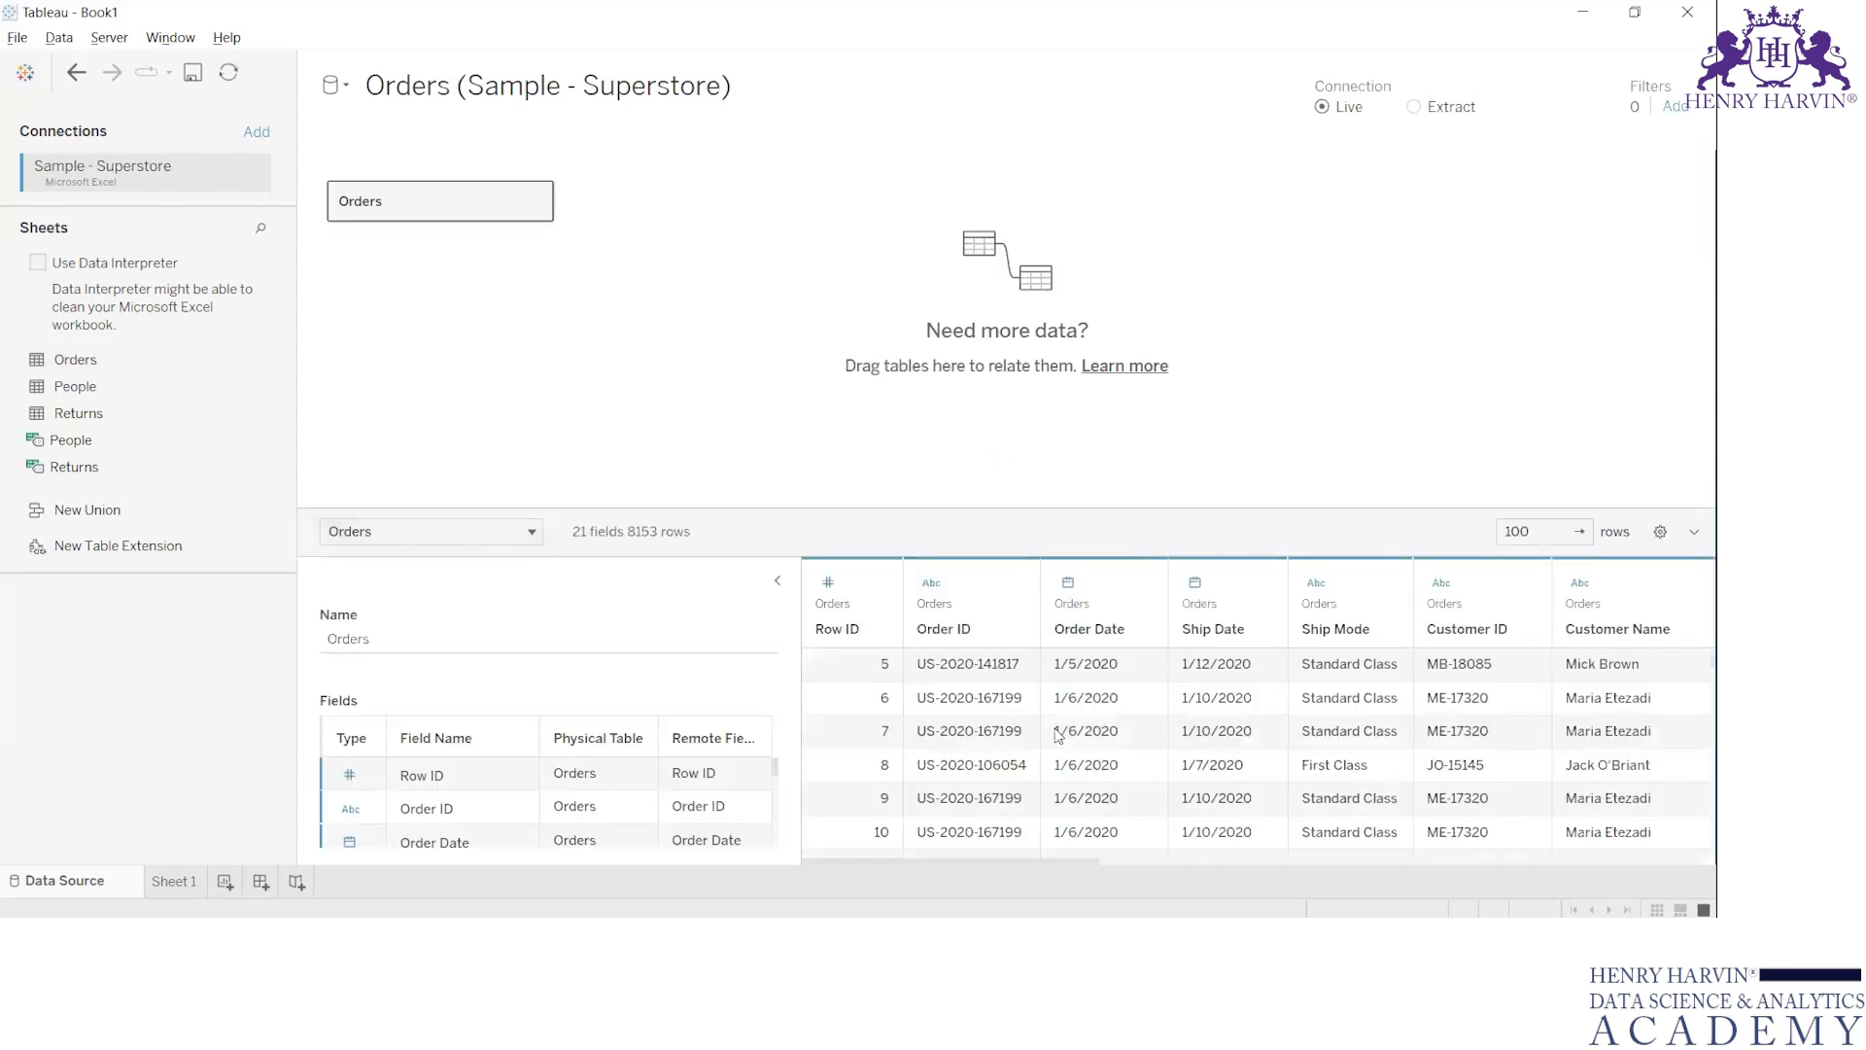
left_click(779, 584)
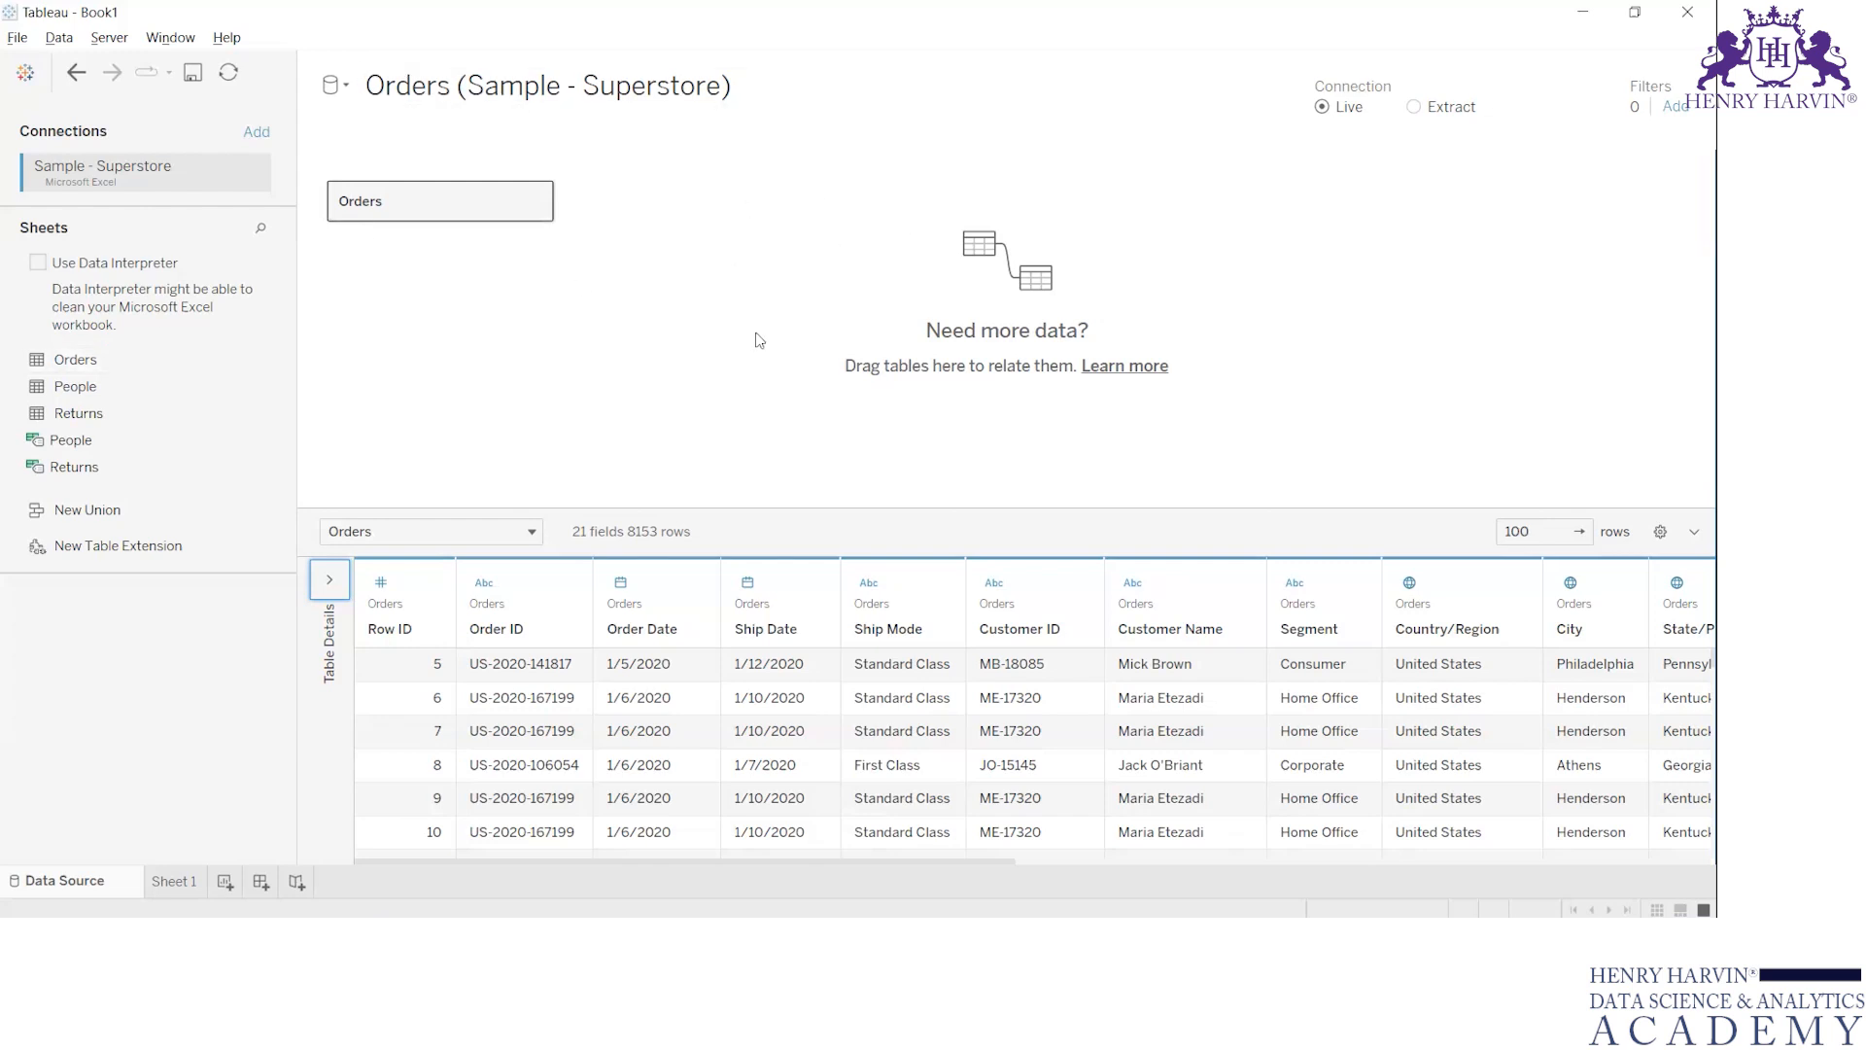
left_click_drag(889, 508, 879, 353)
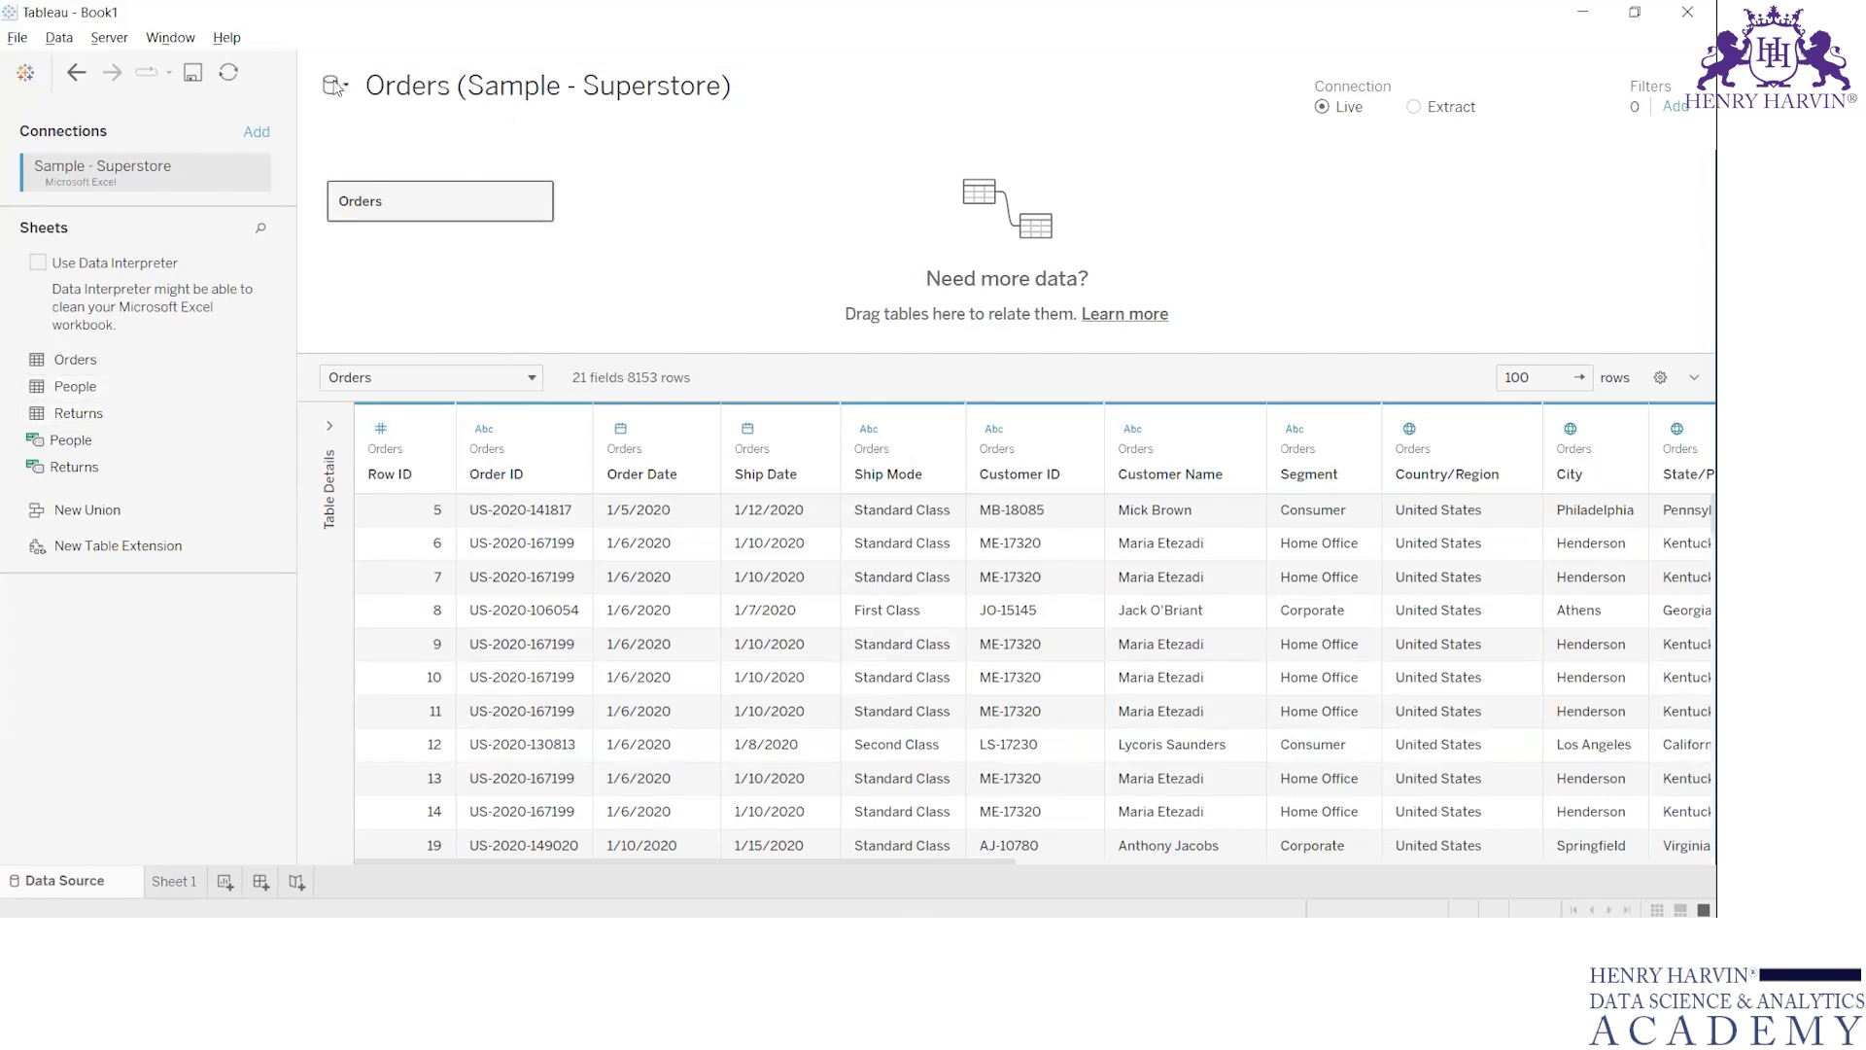
Rename the Orders (Sample - Superstore) data source as Orders Detail
left_click(750, 87)
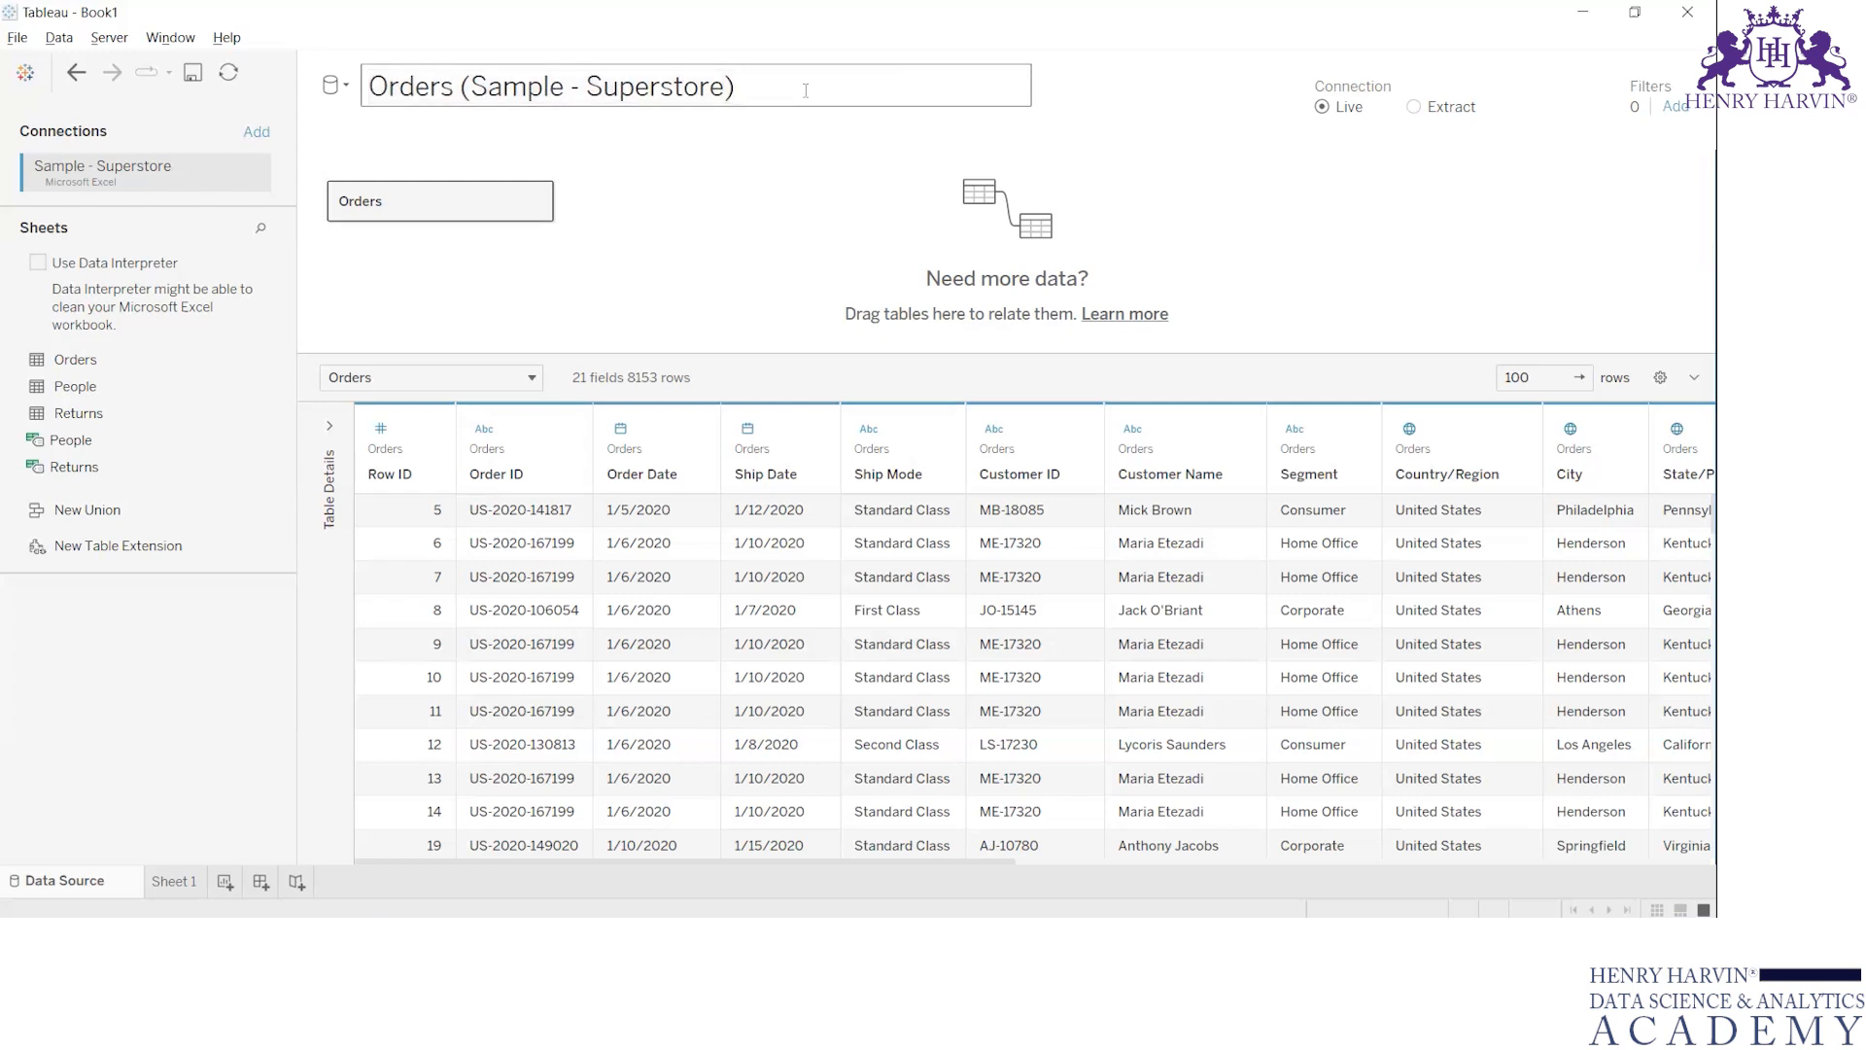
left_click(382, 82)
left_click(457, 88)
key("BackSpace")
double_click(409, 86)
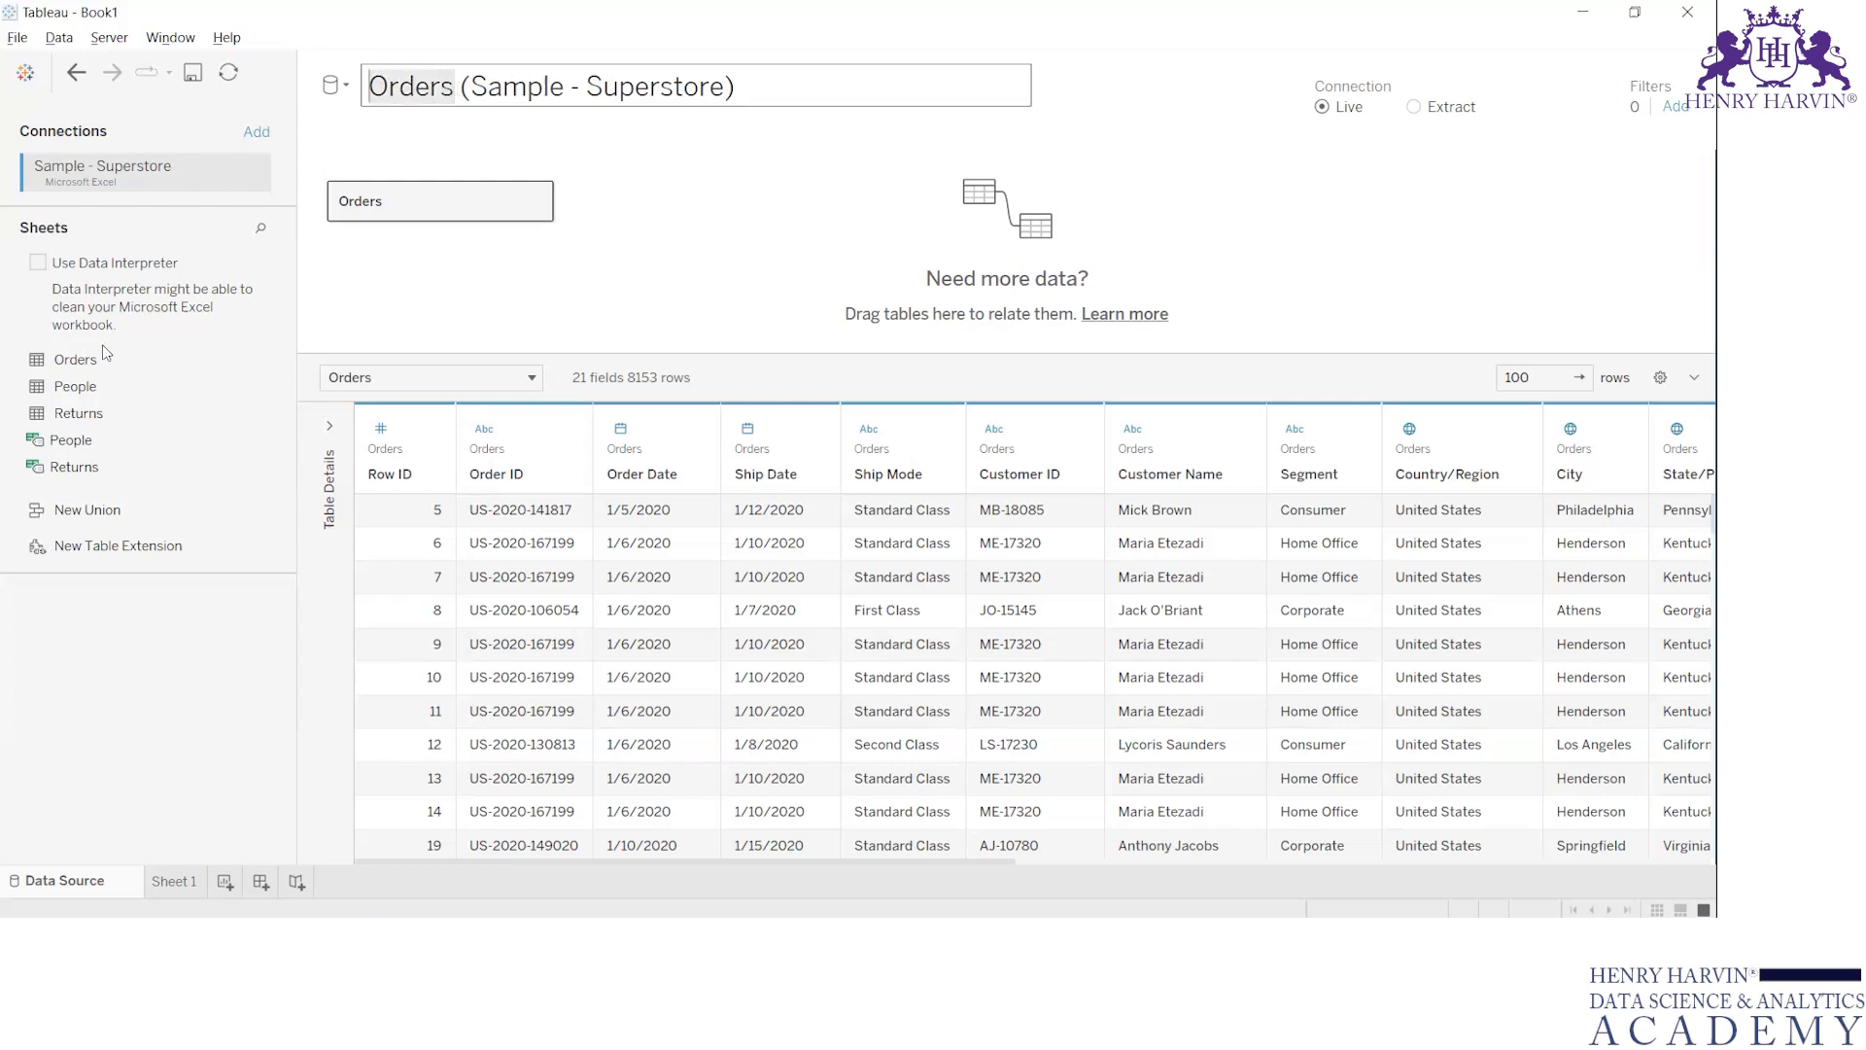
left_click(432, 86)
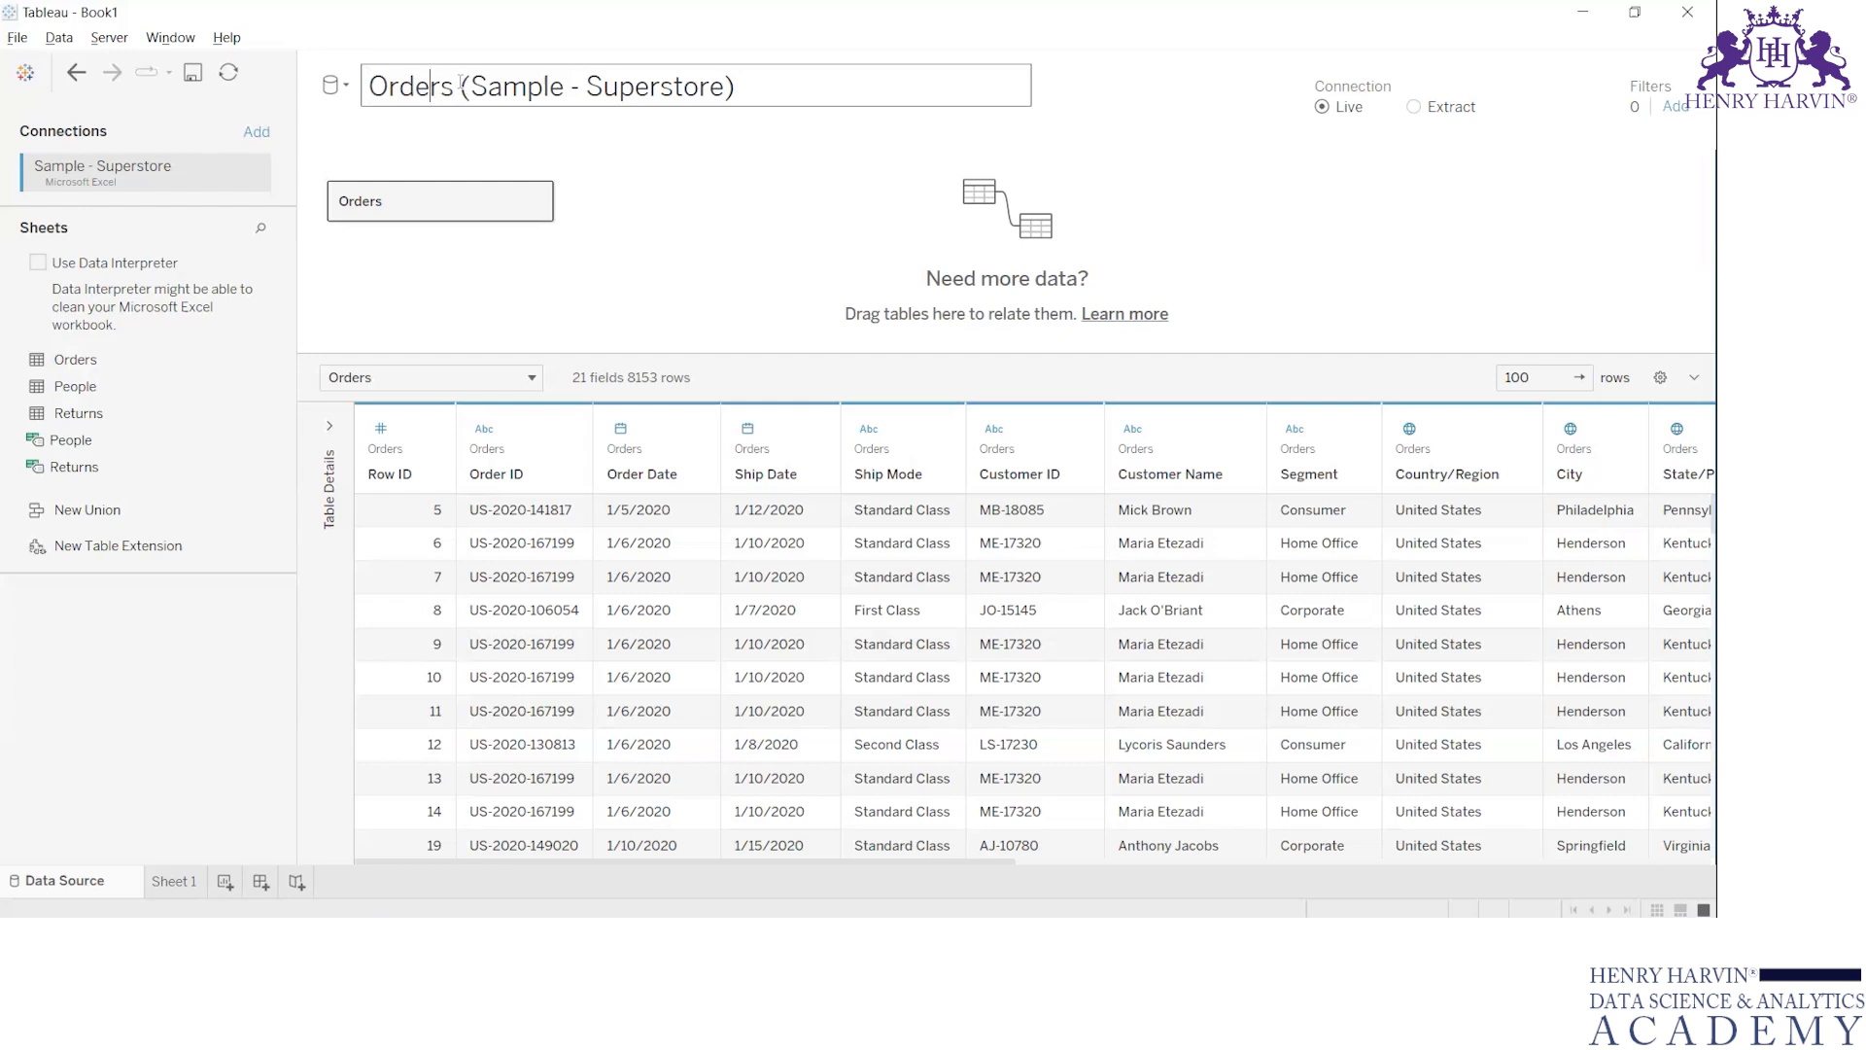
left_click_drag(461, 86, 766, 84)
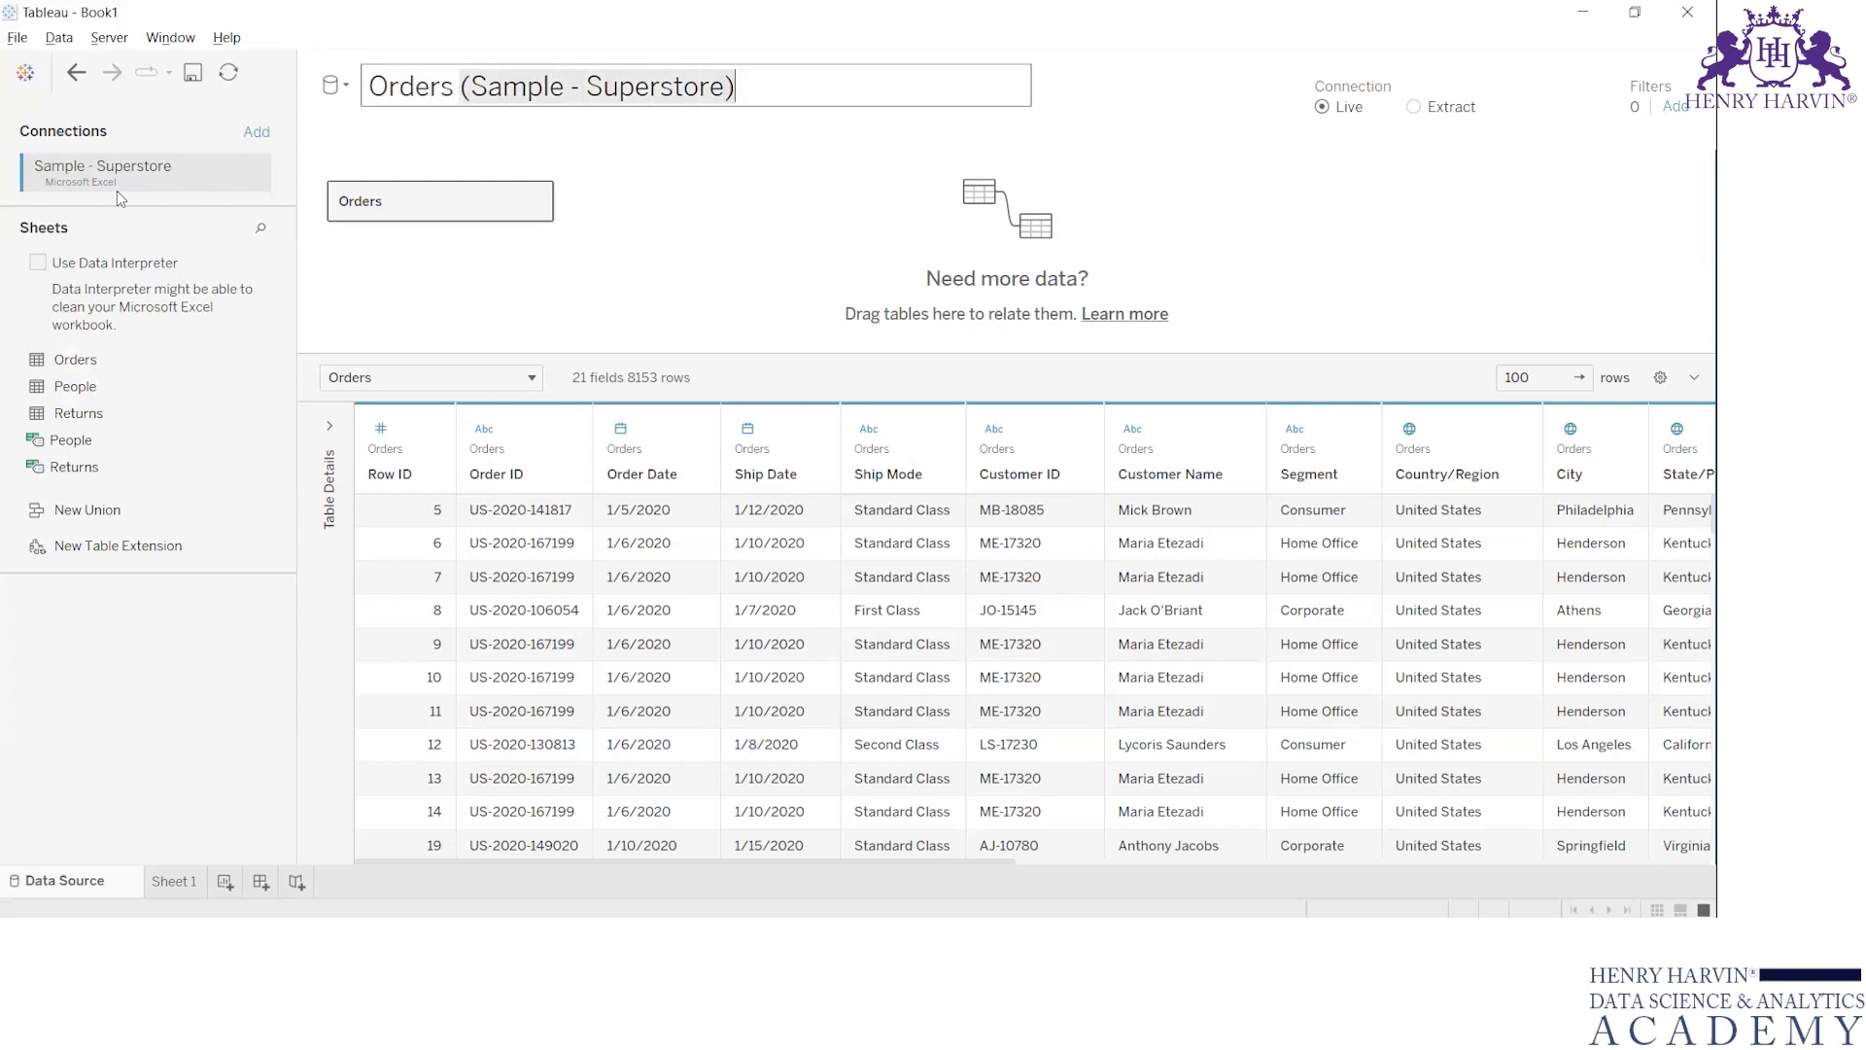
left_click(763, 97)
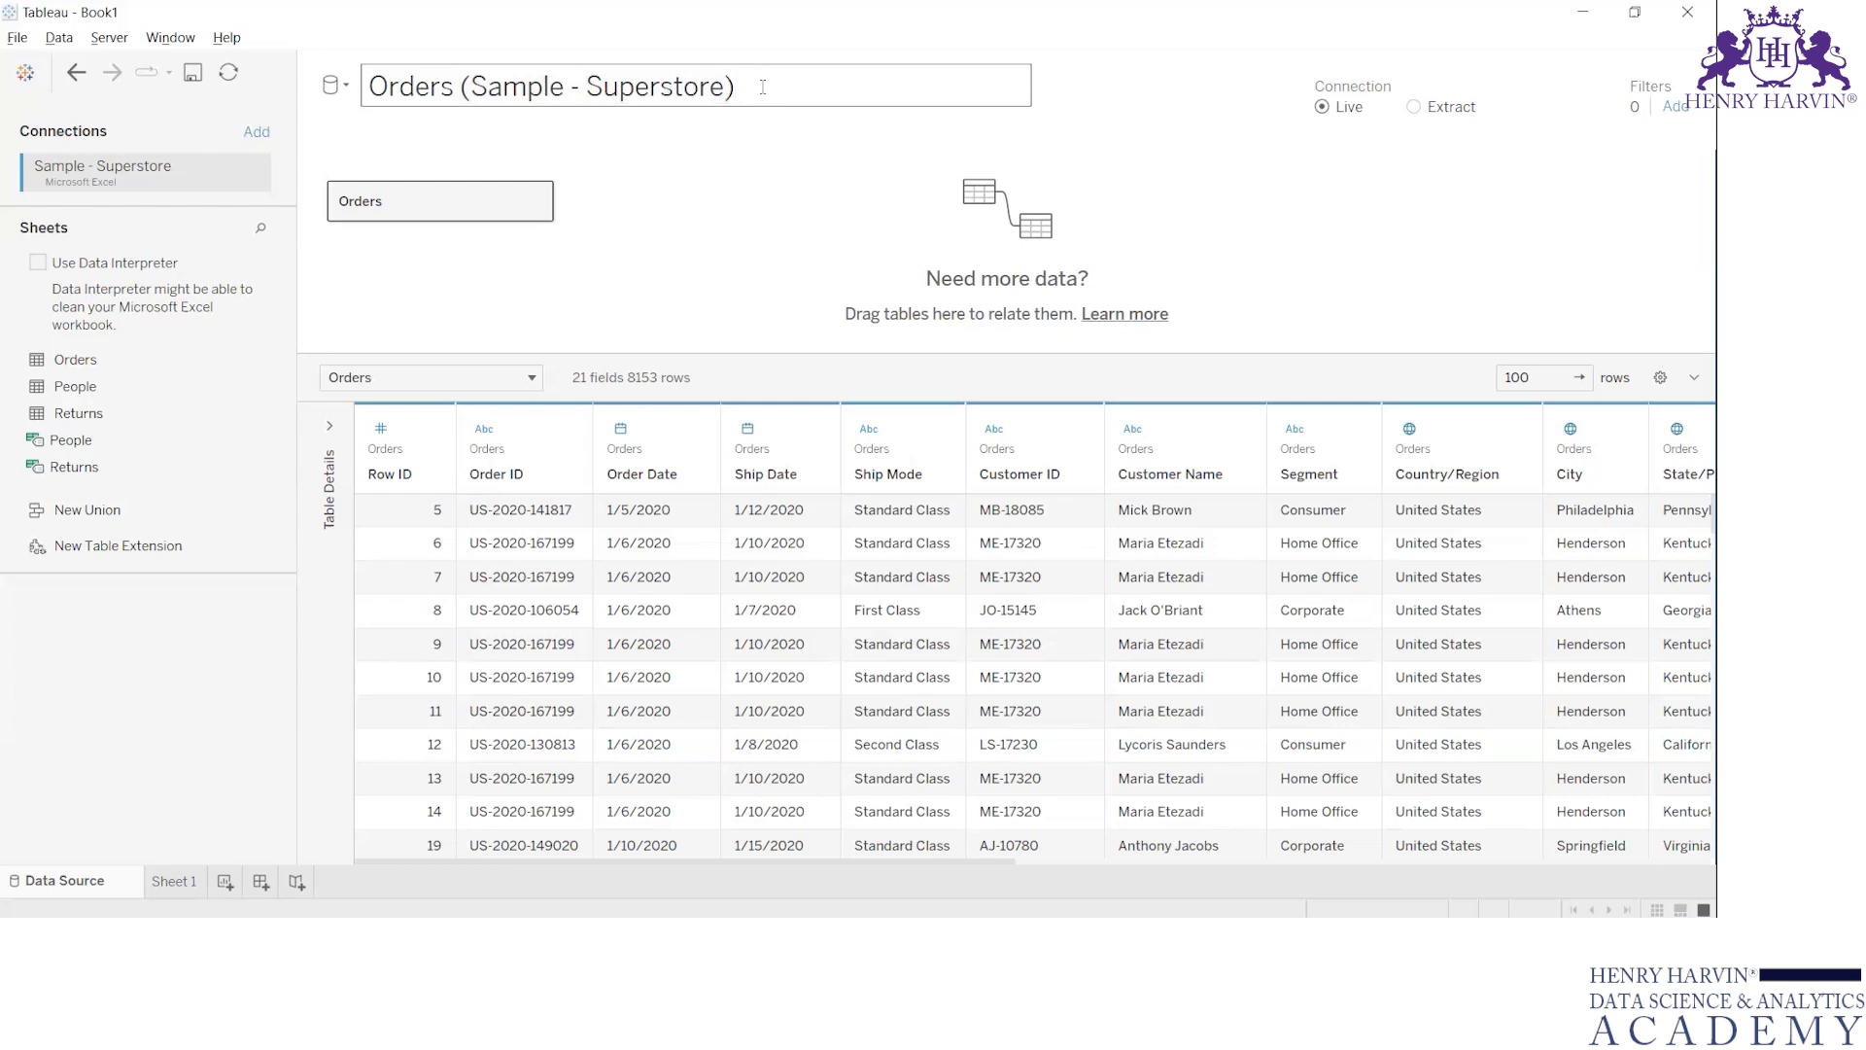
left_click_drag(763, 86, 370, 78)
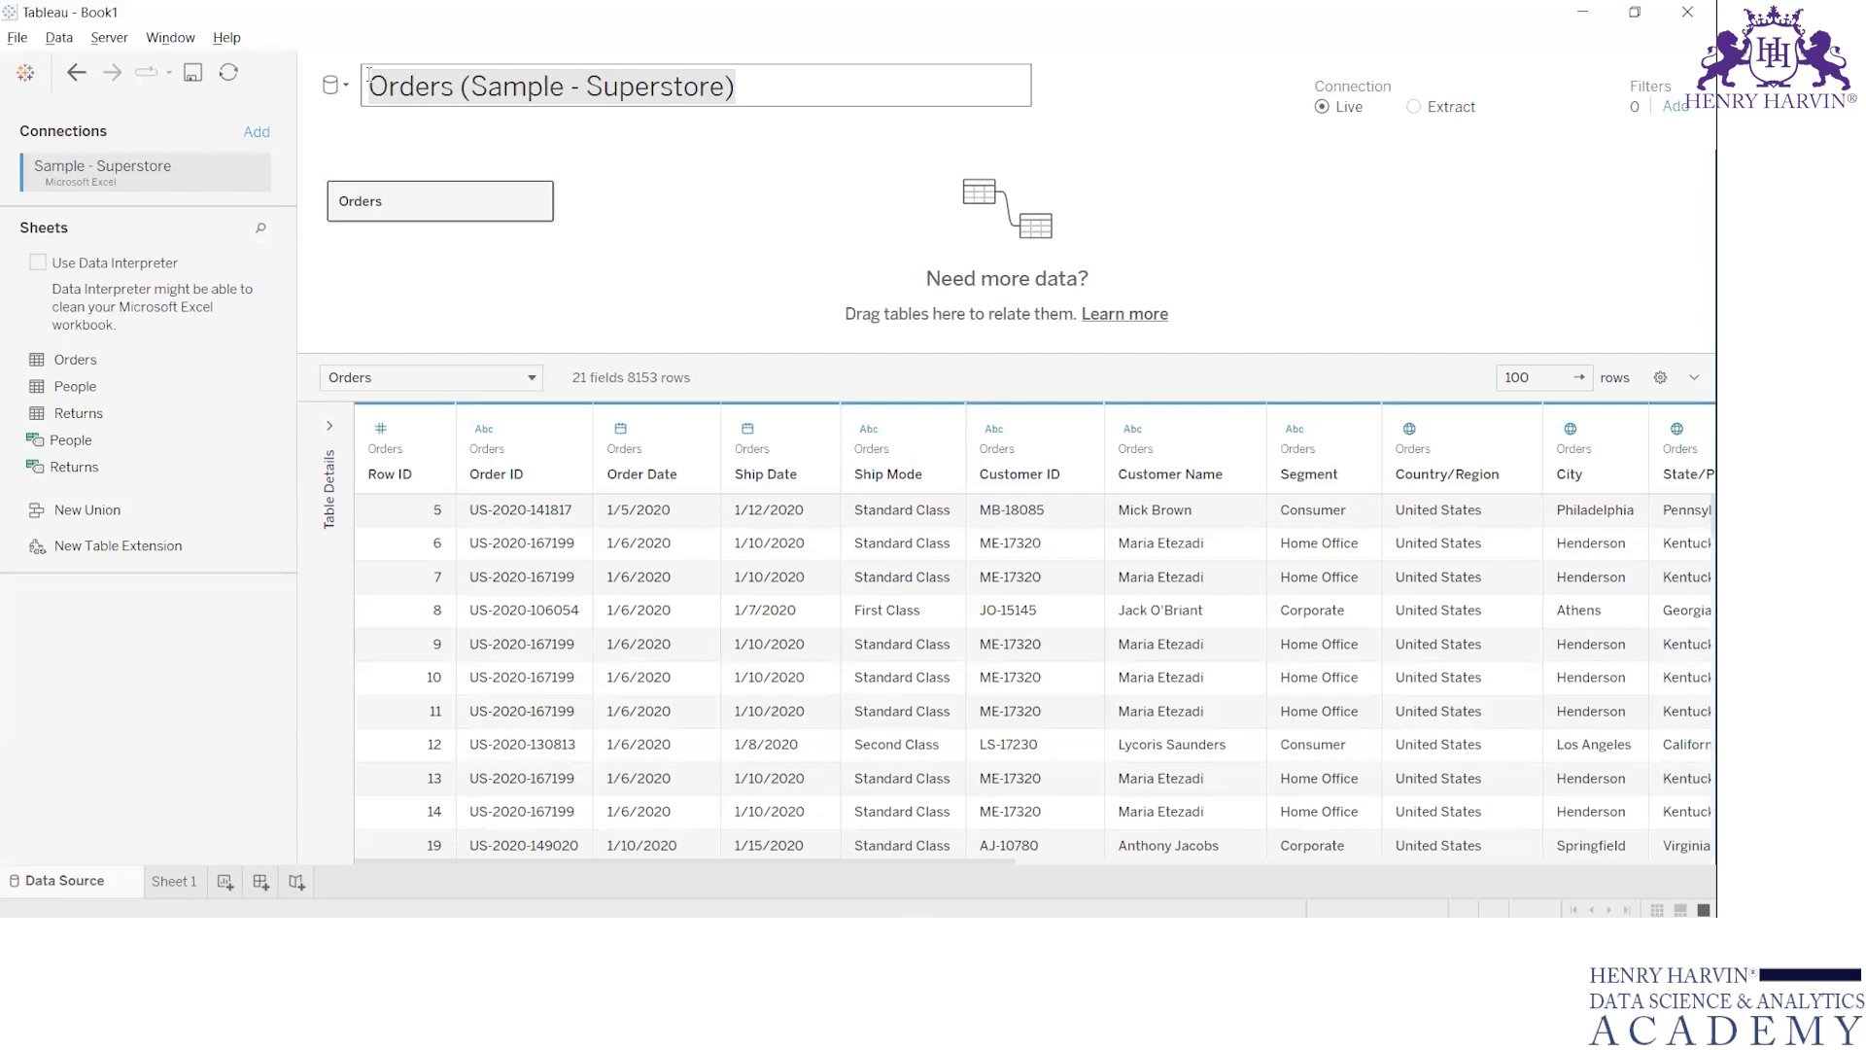
type("Orders")
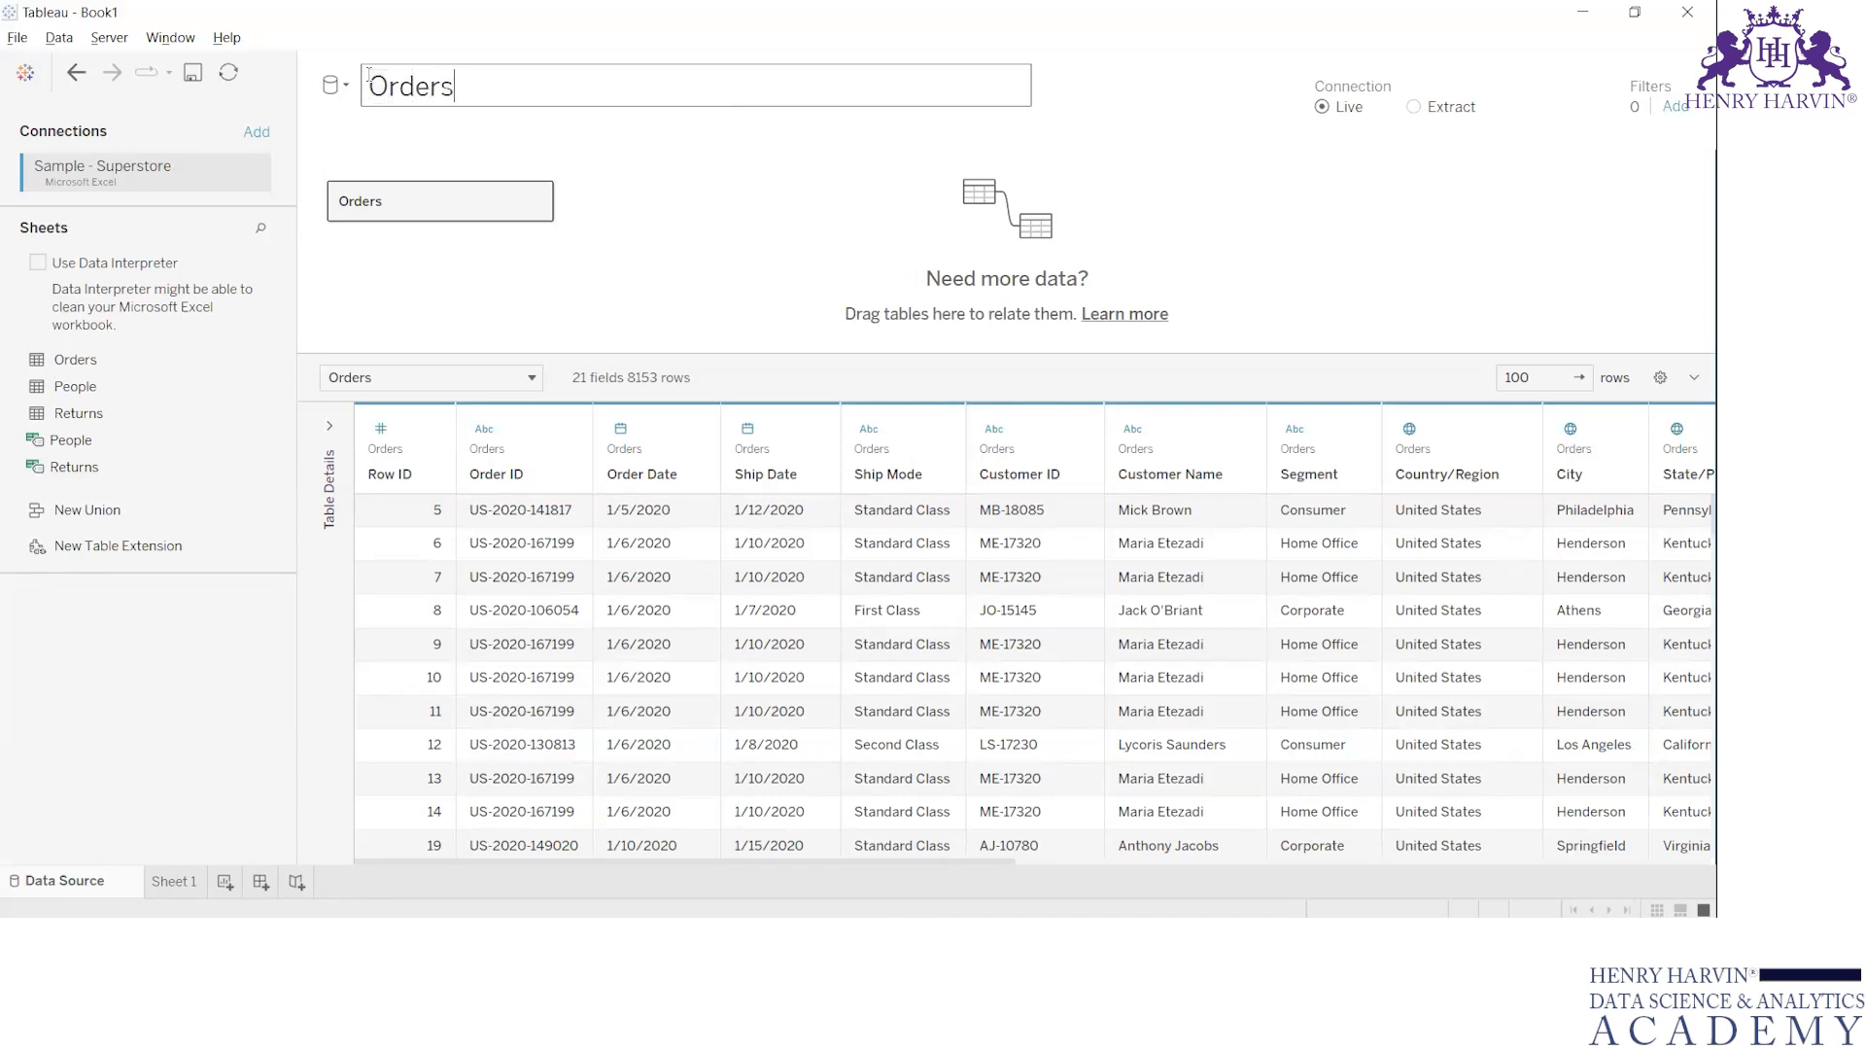
type(" Detail")
left_click(625, 147)
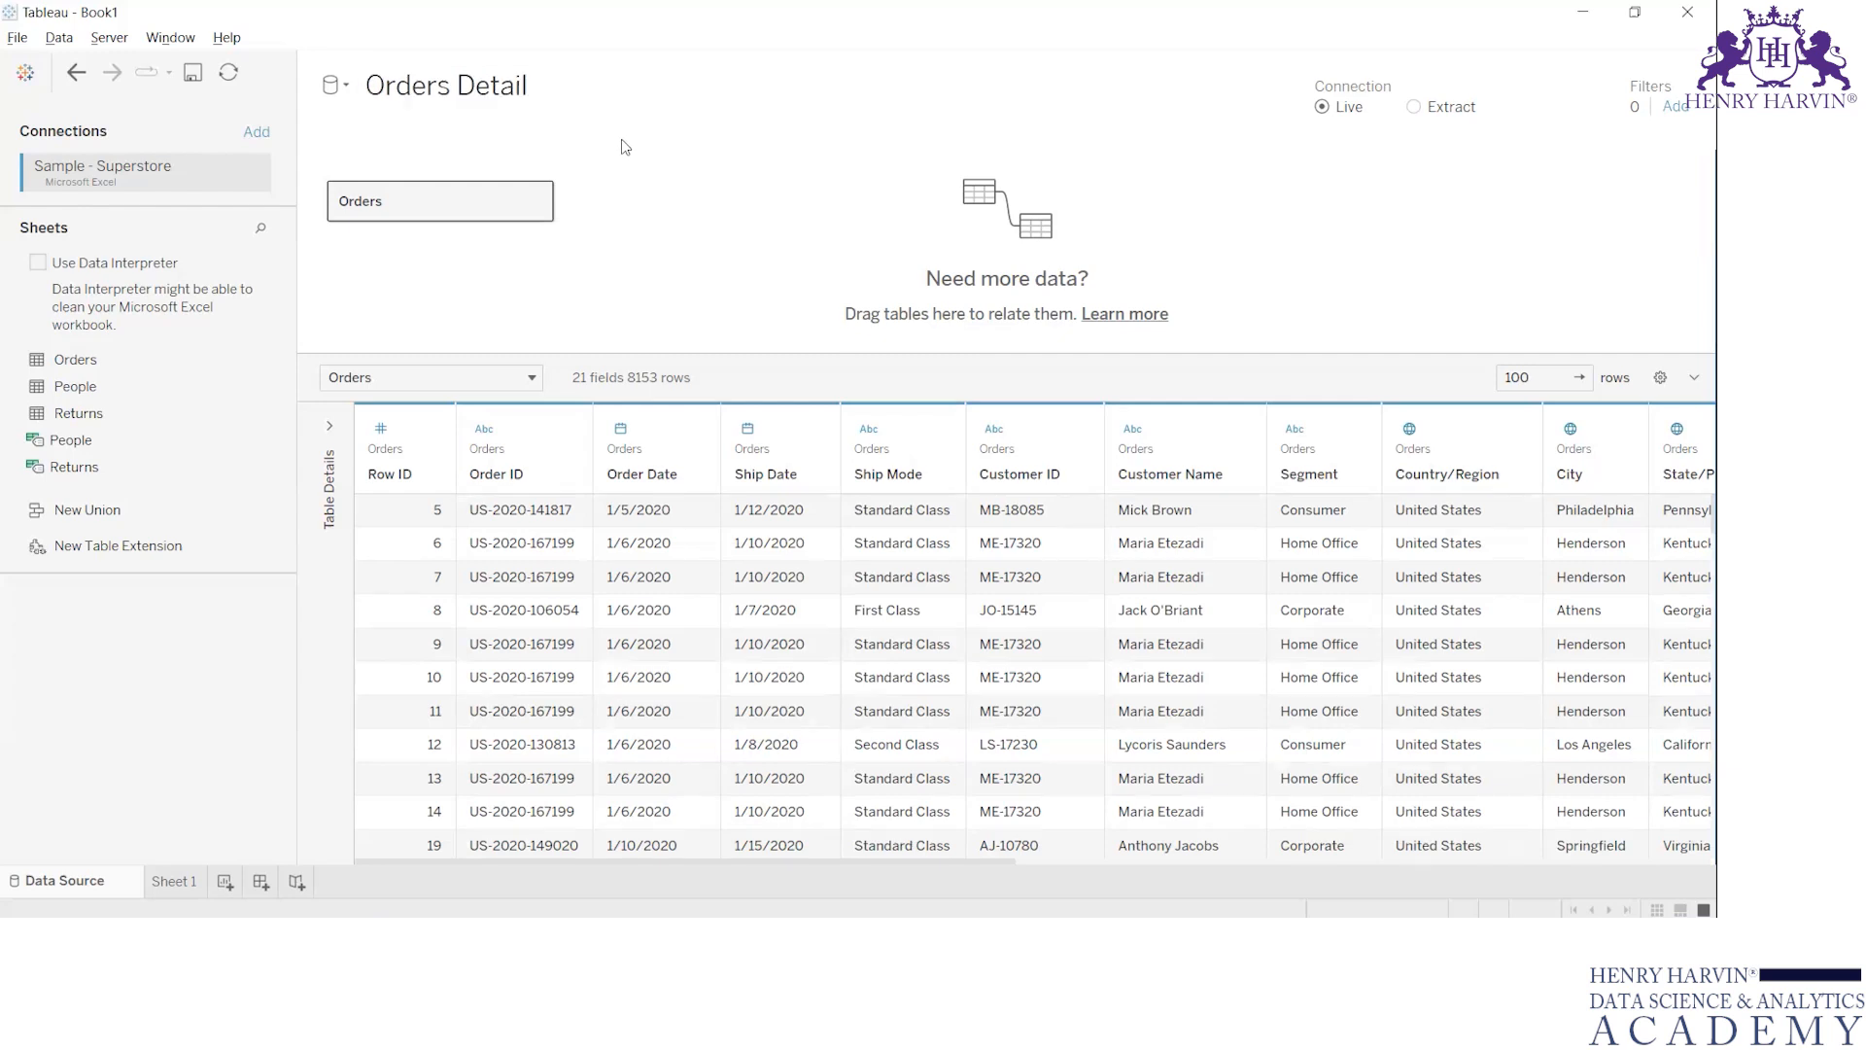
Check the renamed entry in the list of data sources and undo the data source rename
left_click(536, 90)
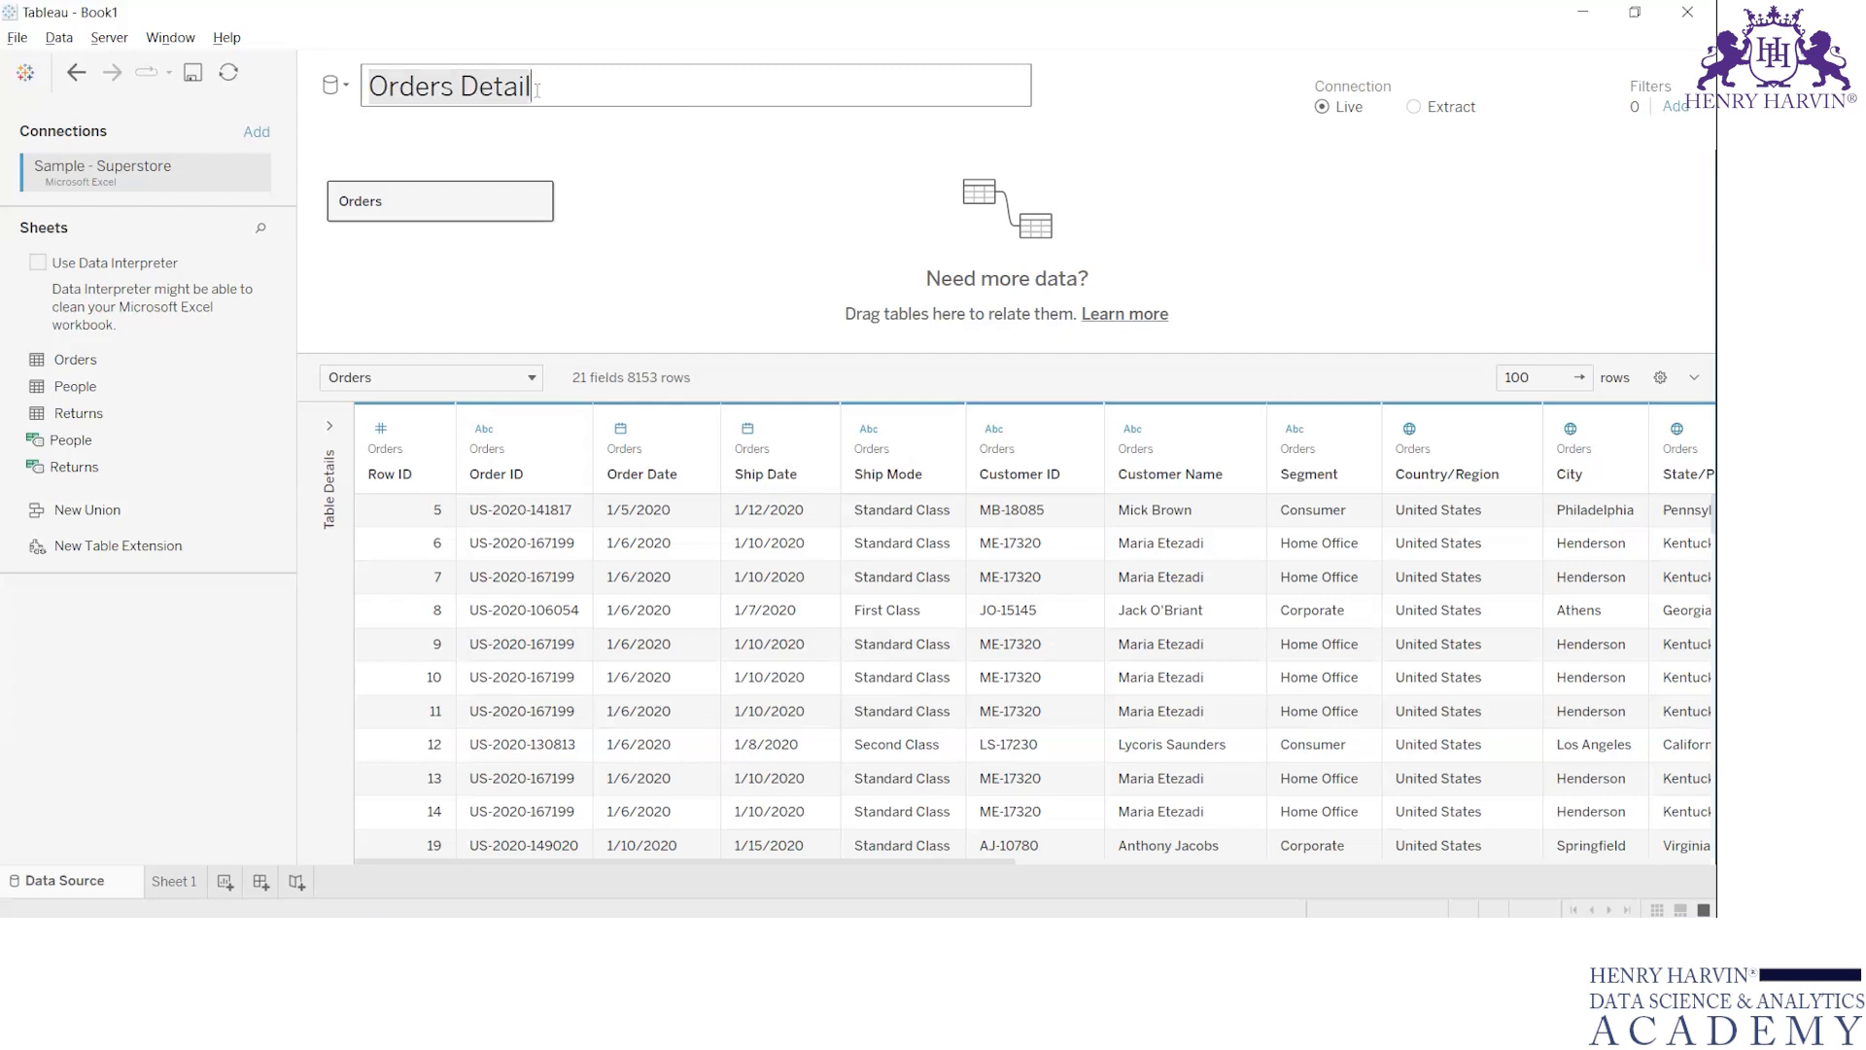
left_click(640, 155)
left_click(541, 93)
left_click(656, 174)
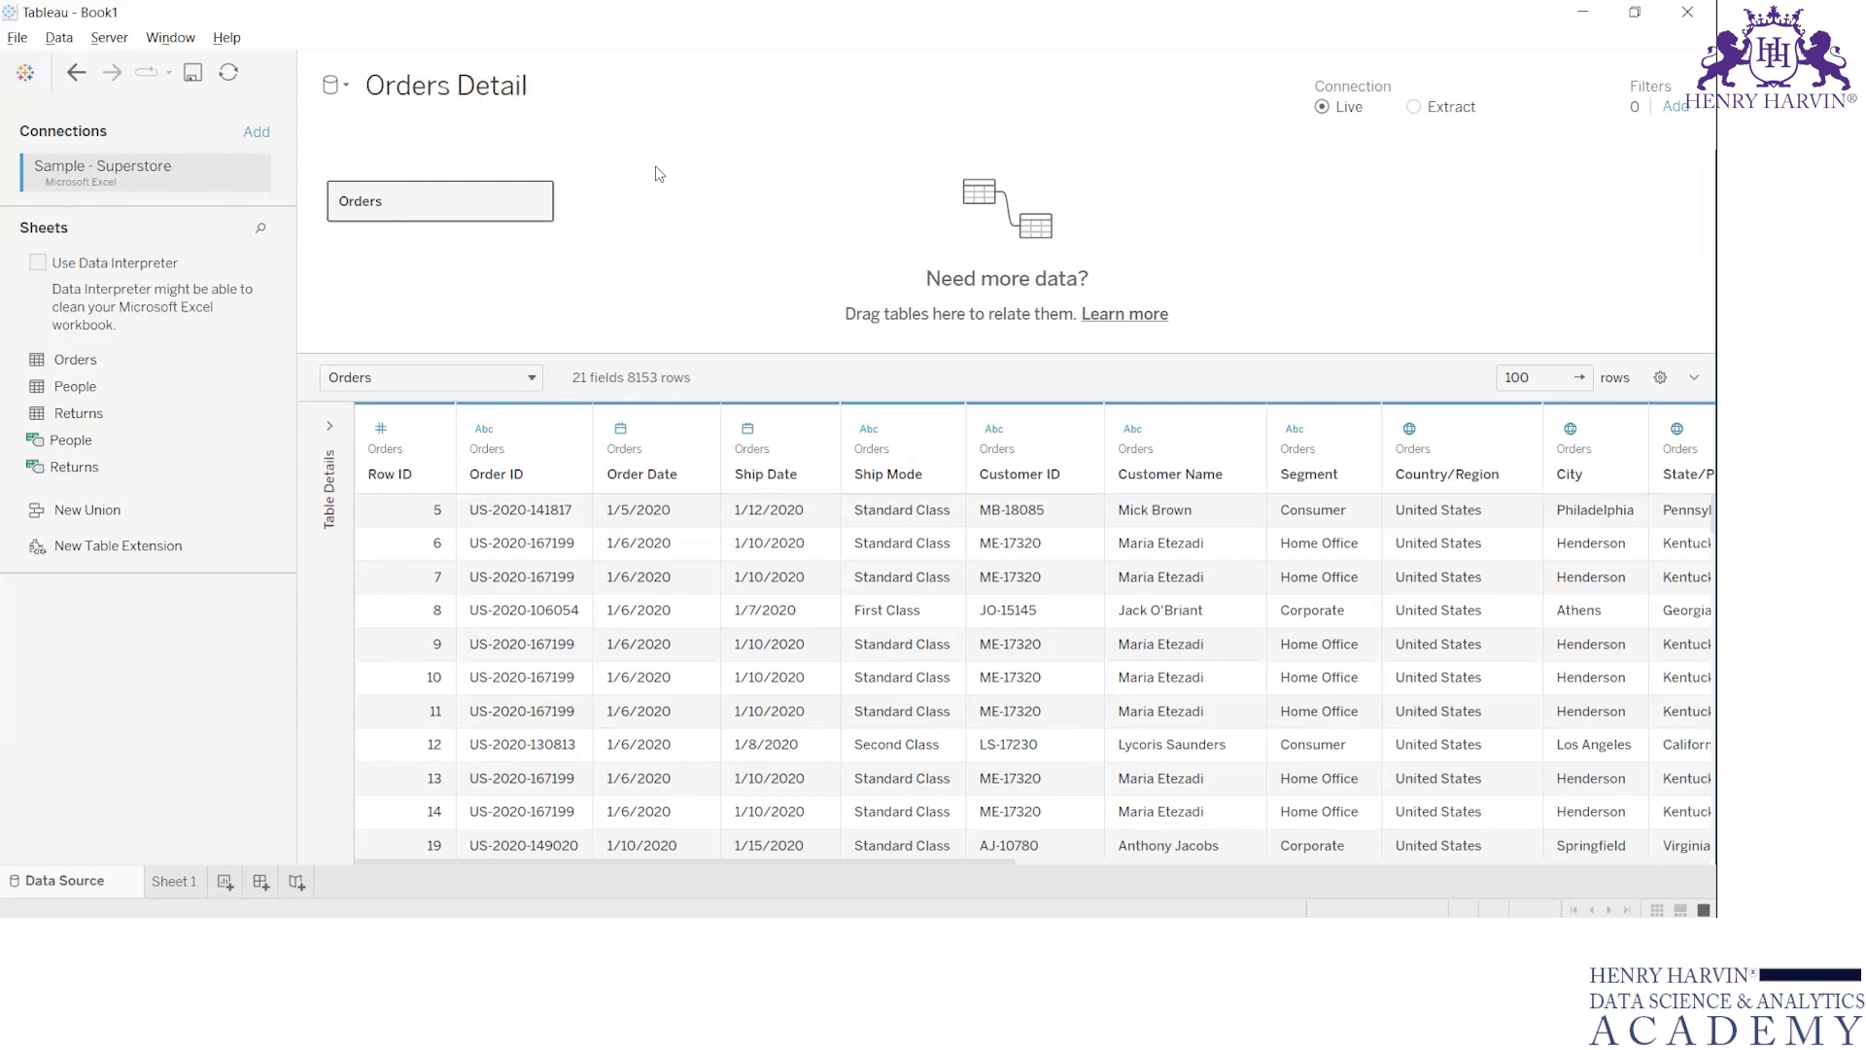
left_click(346, 88)
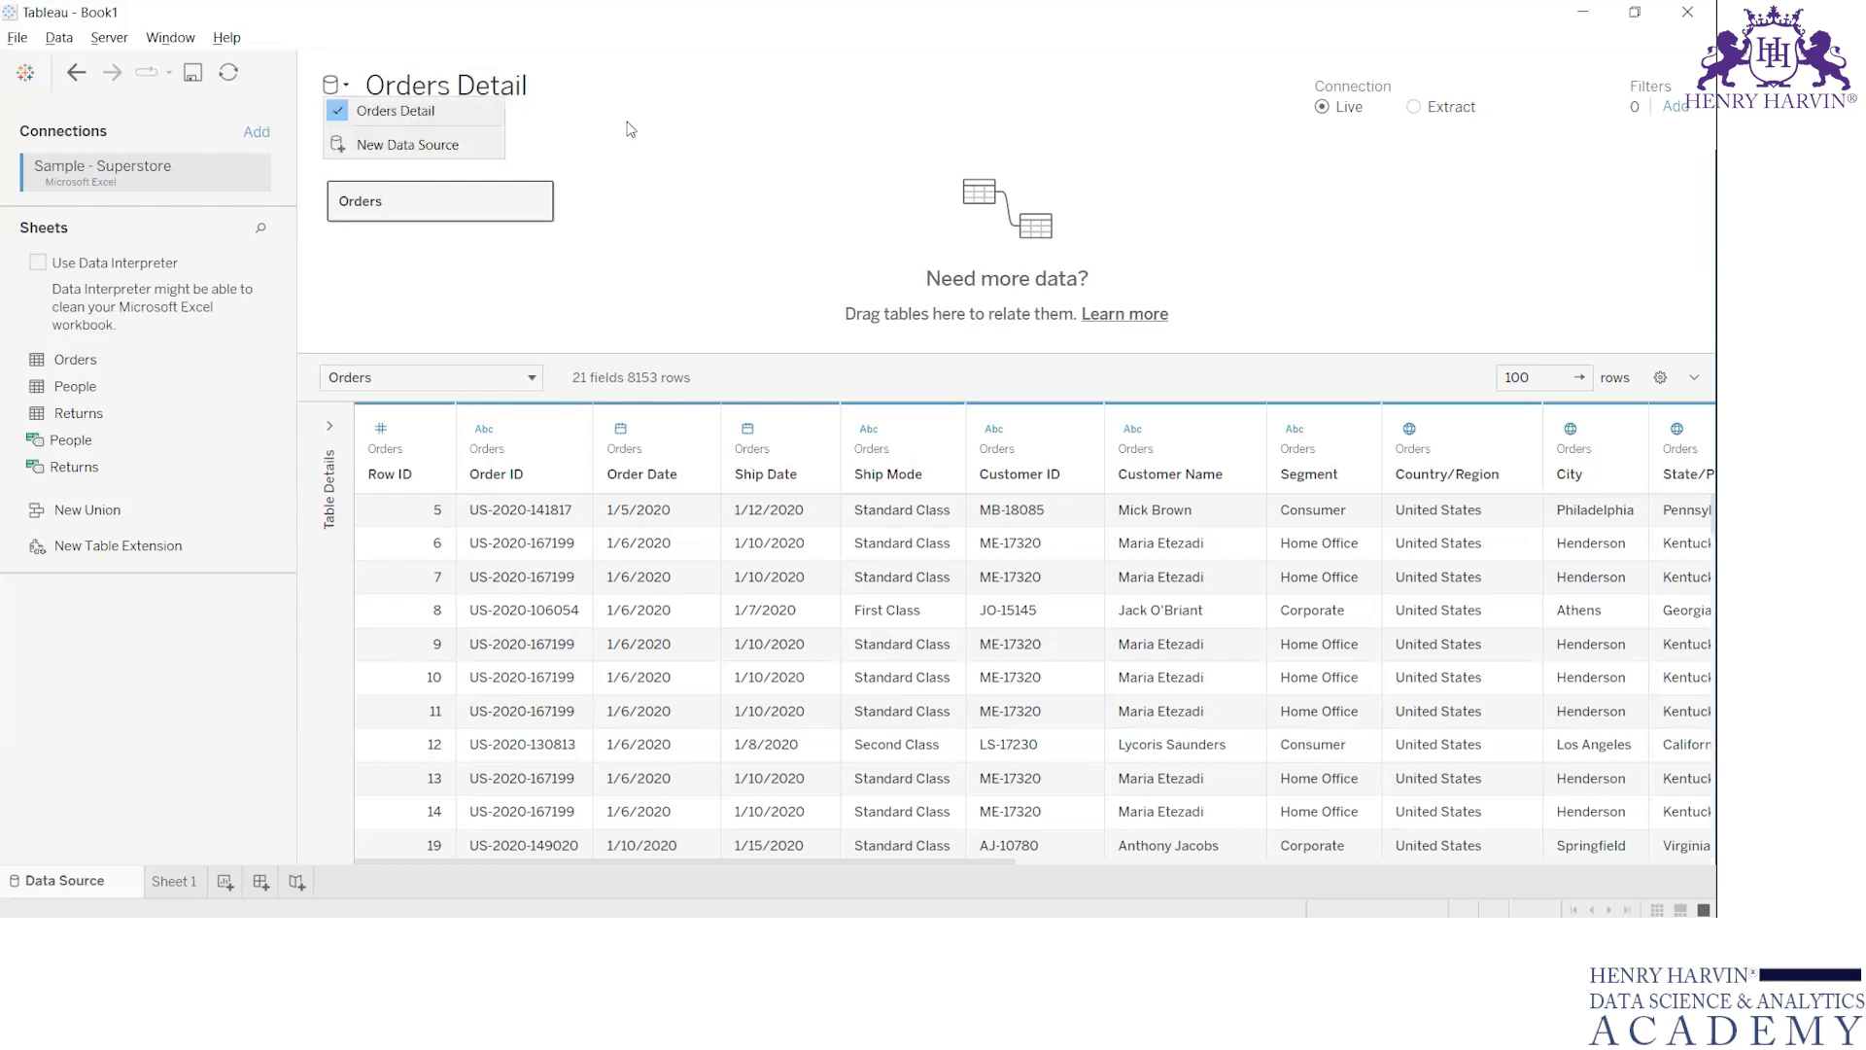
left_click(664, 161)
double_click(542, 85)
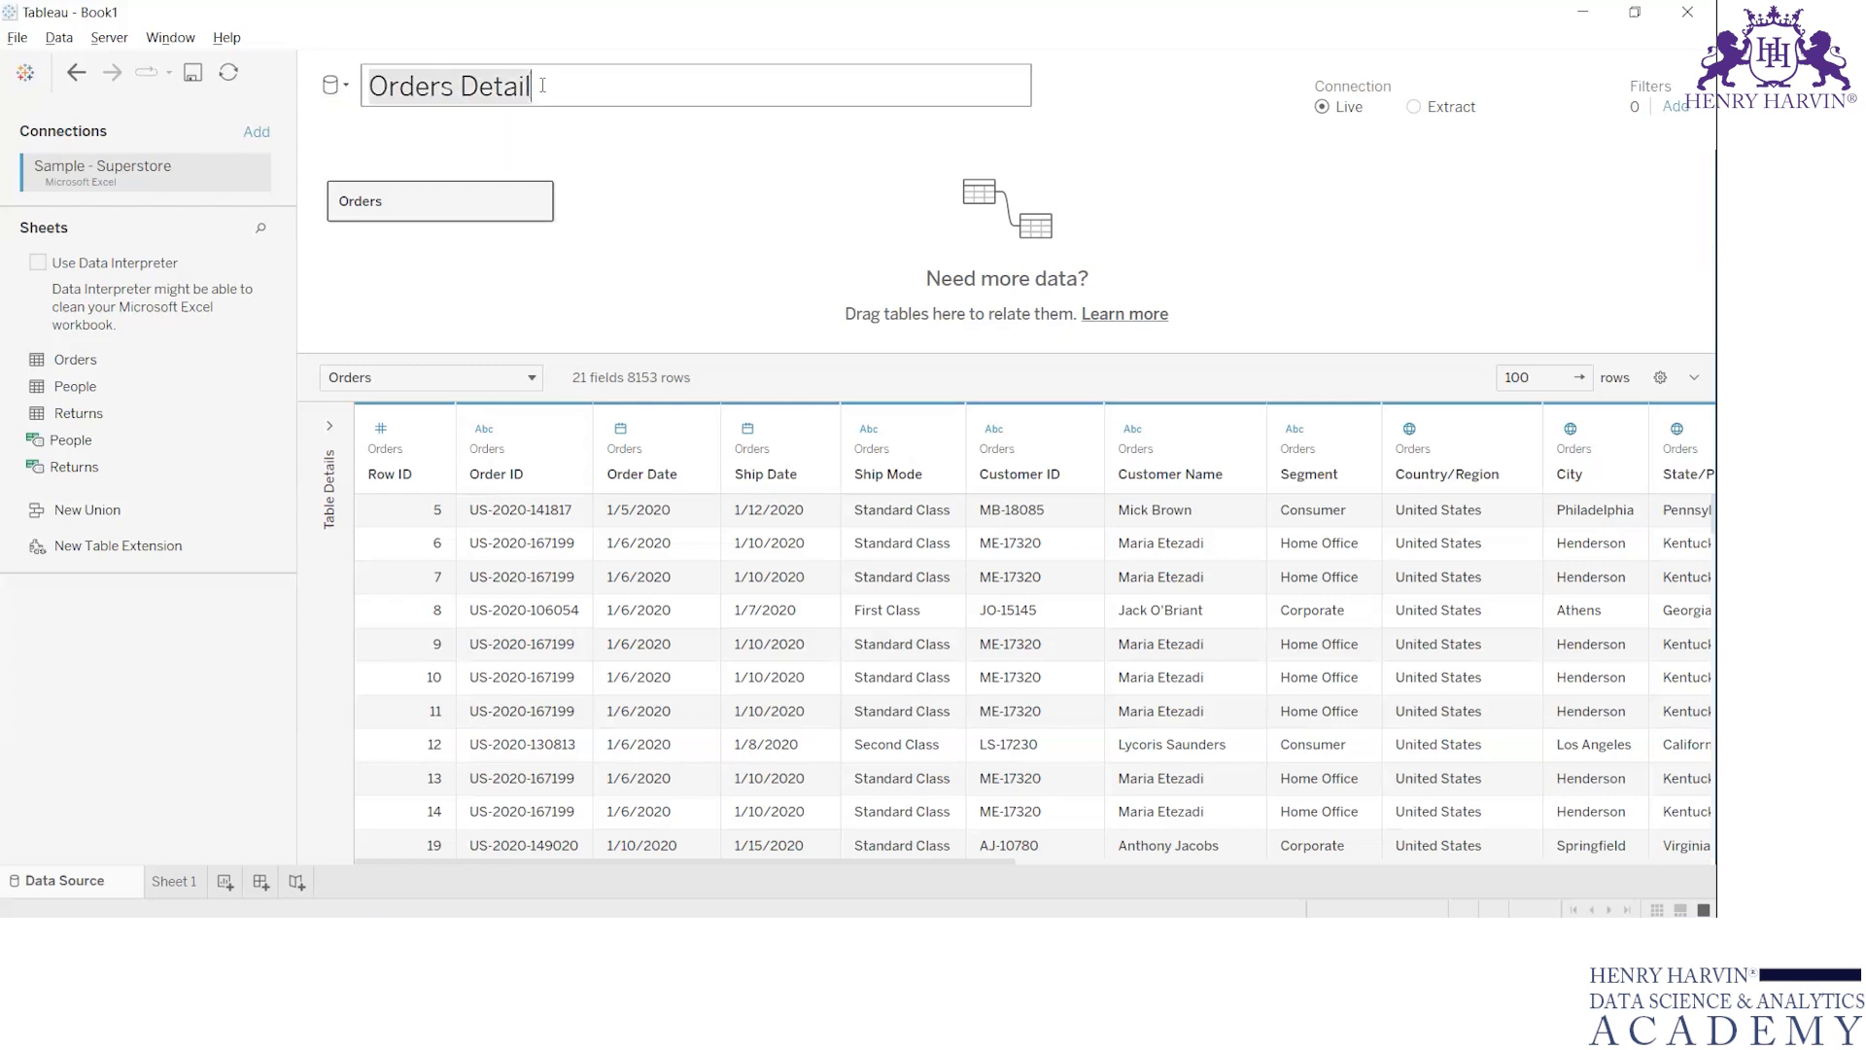
left_click(640, 223)
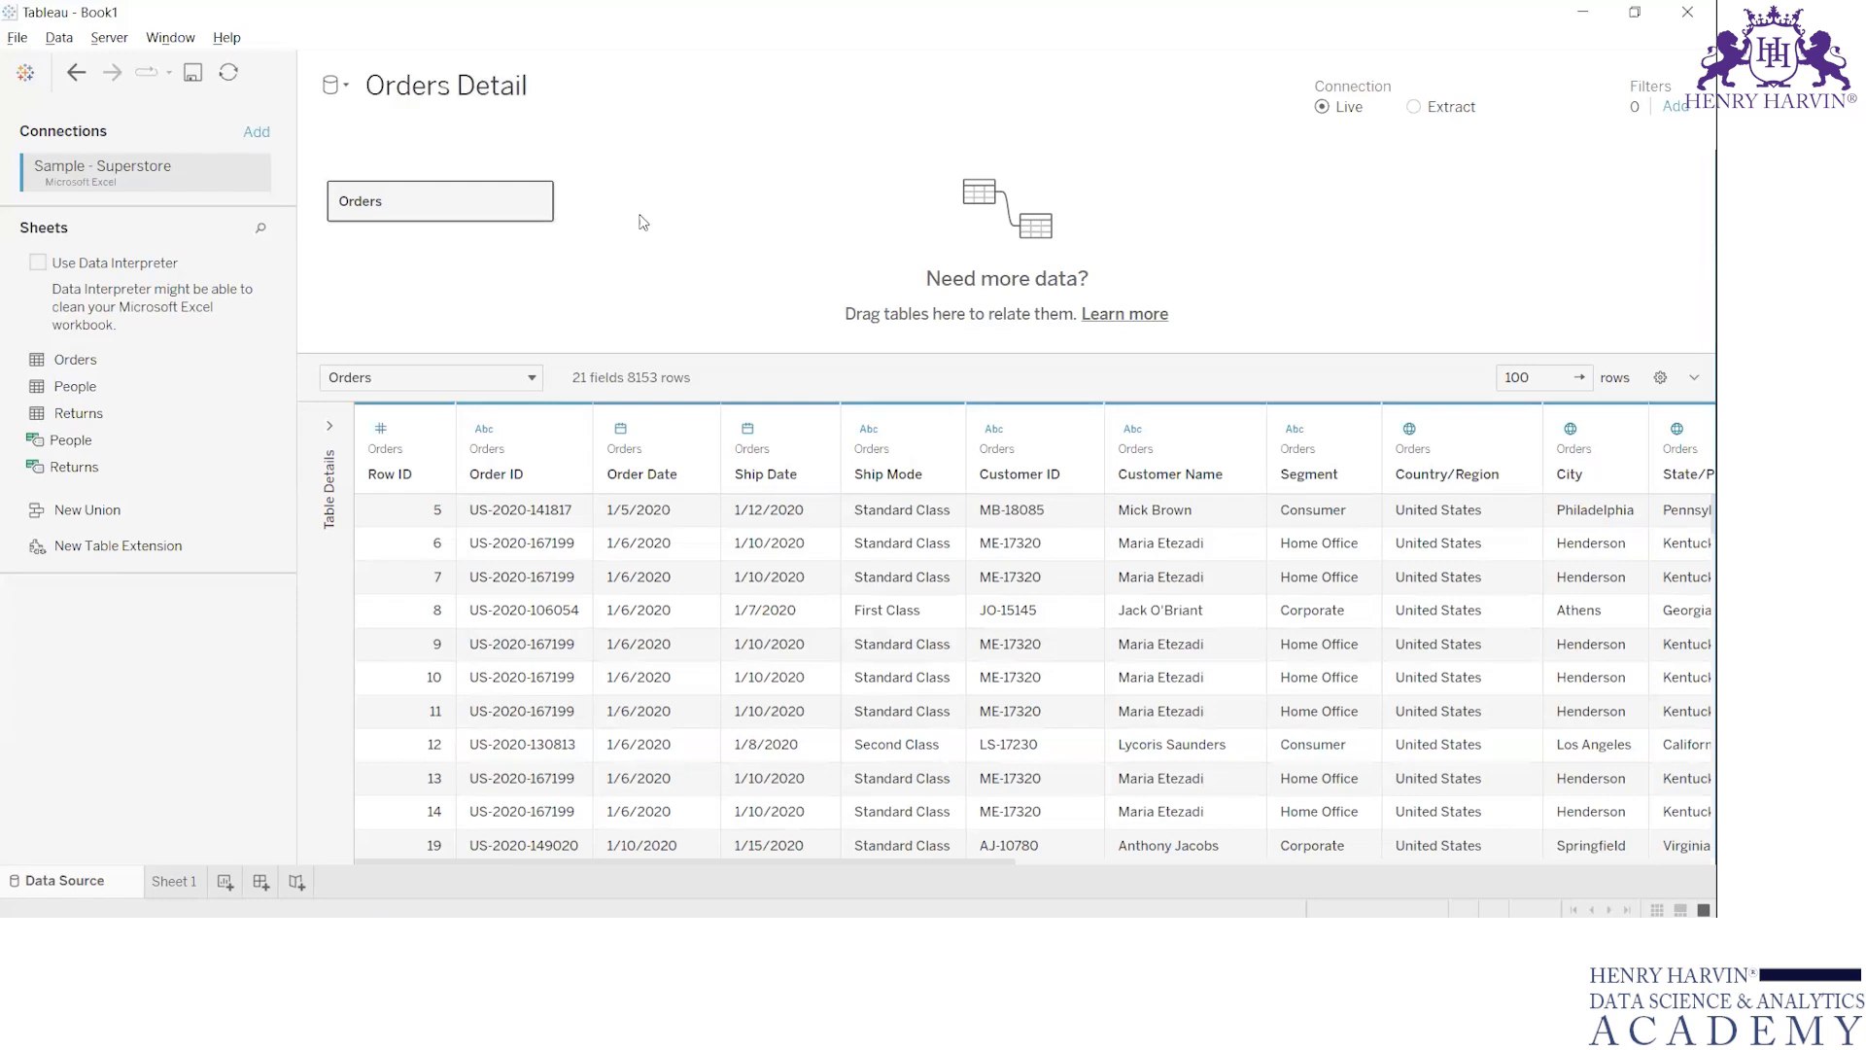
key("ctrl+z")
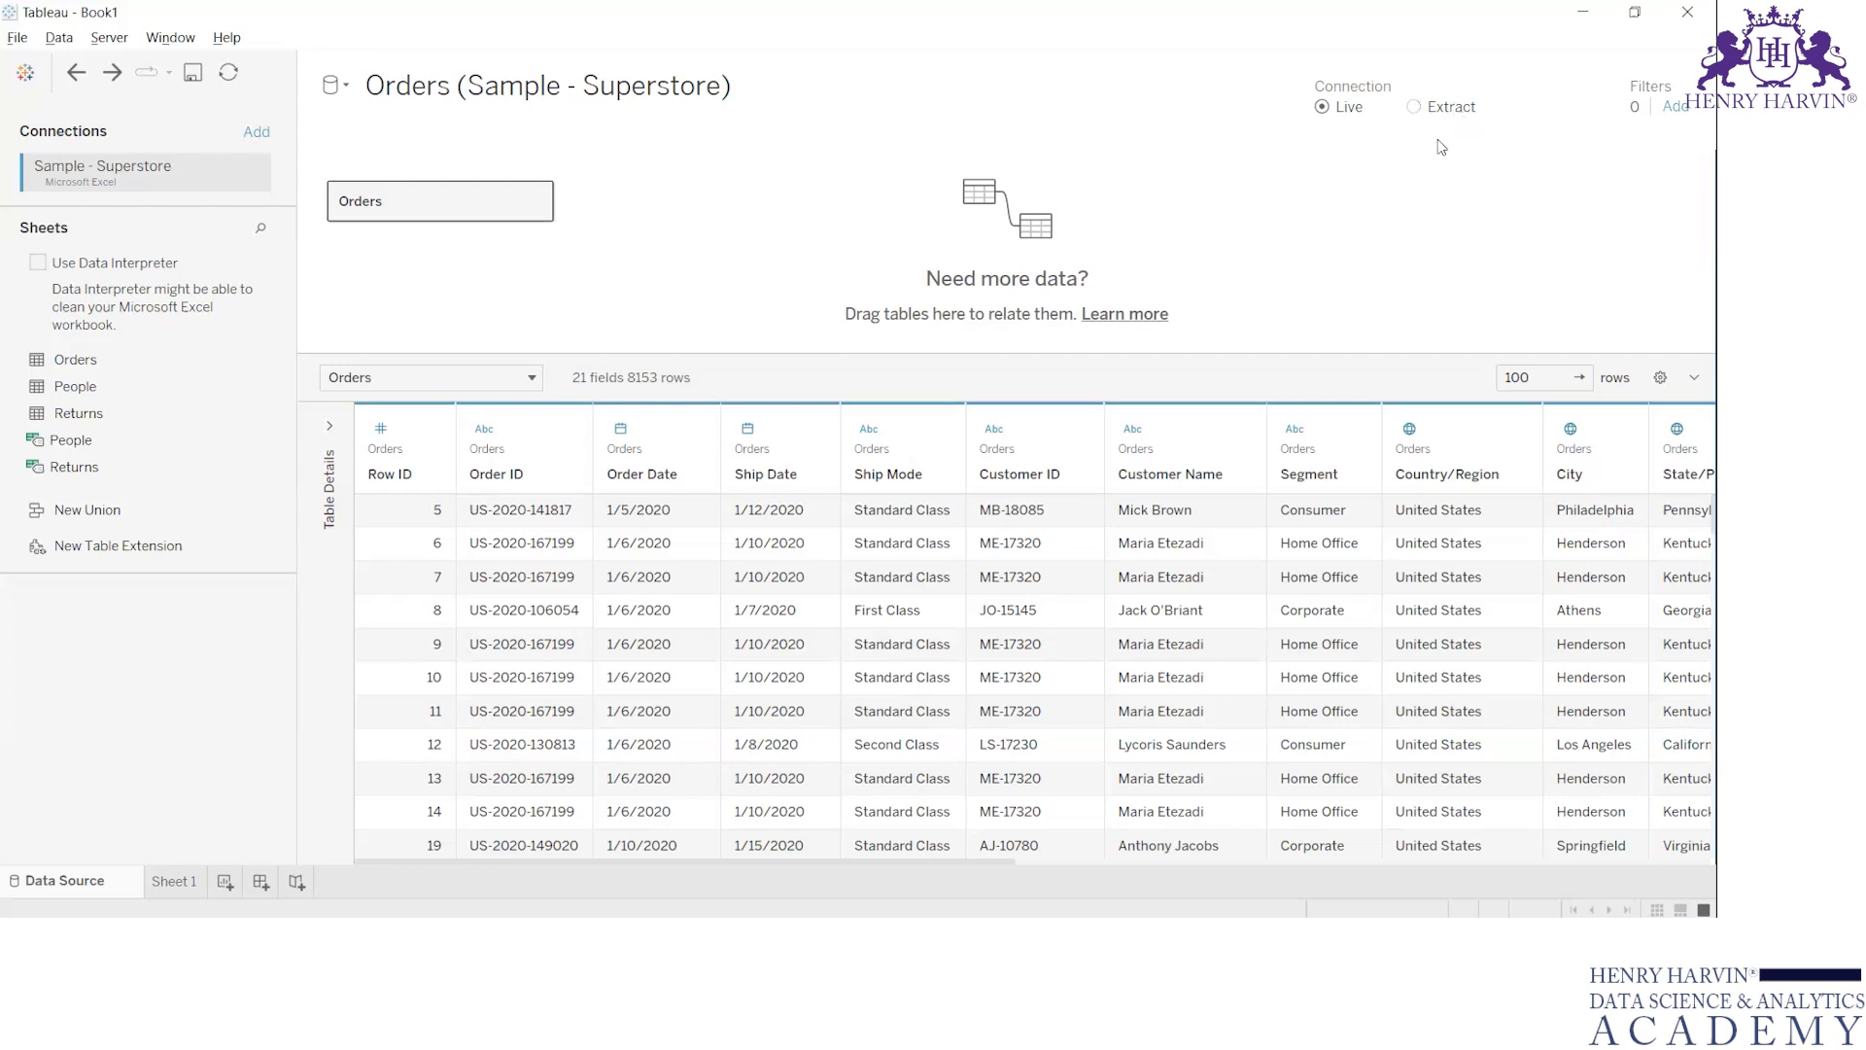
Switch the Orders connection from Live to Extract and start saving the workbook under the file name New Batch
left_click(1413, 107)
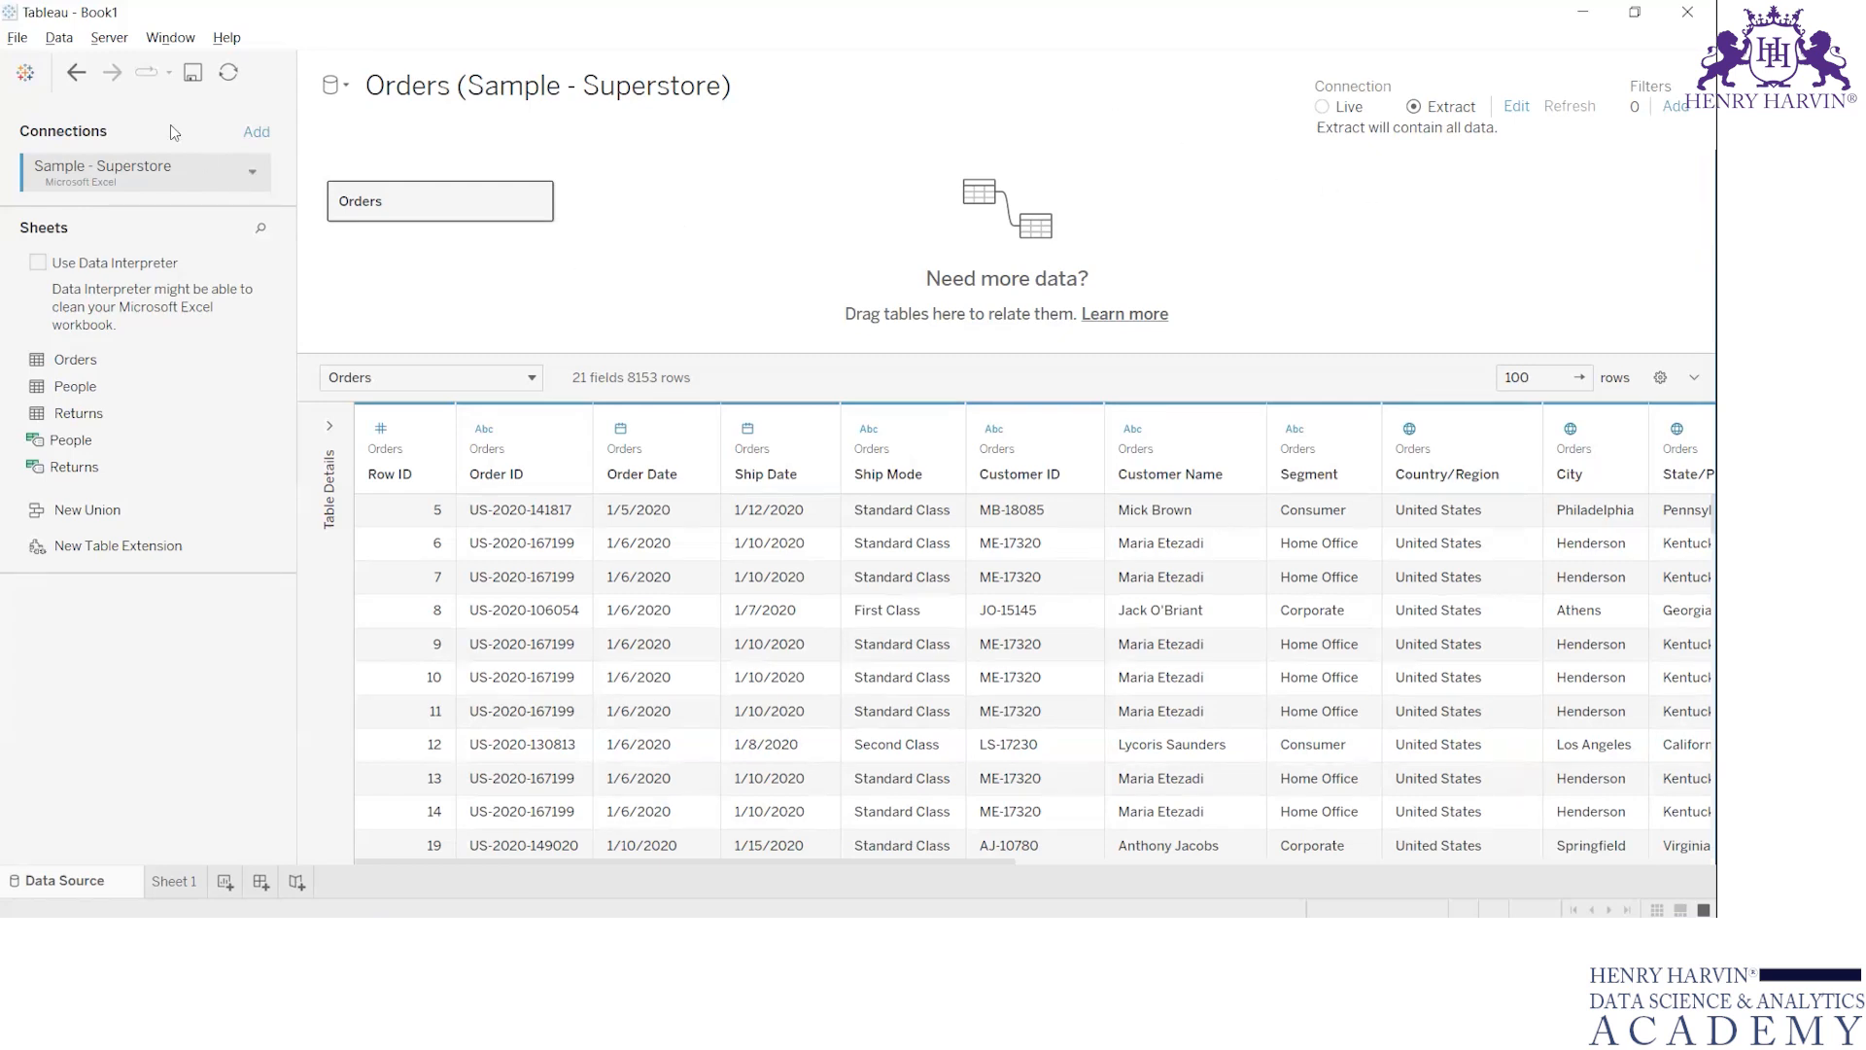
left_click(18, 39)
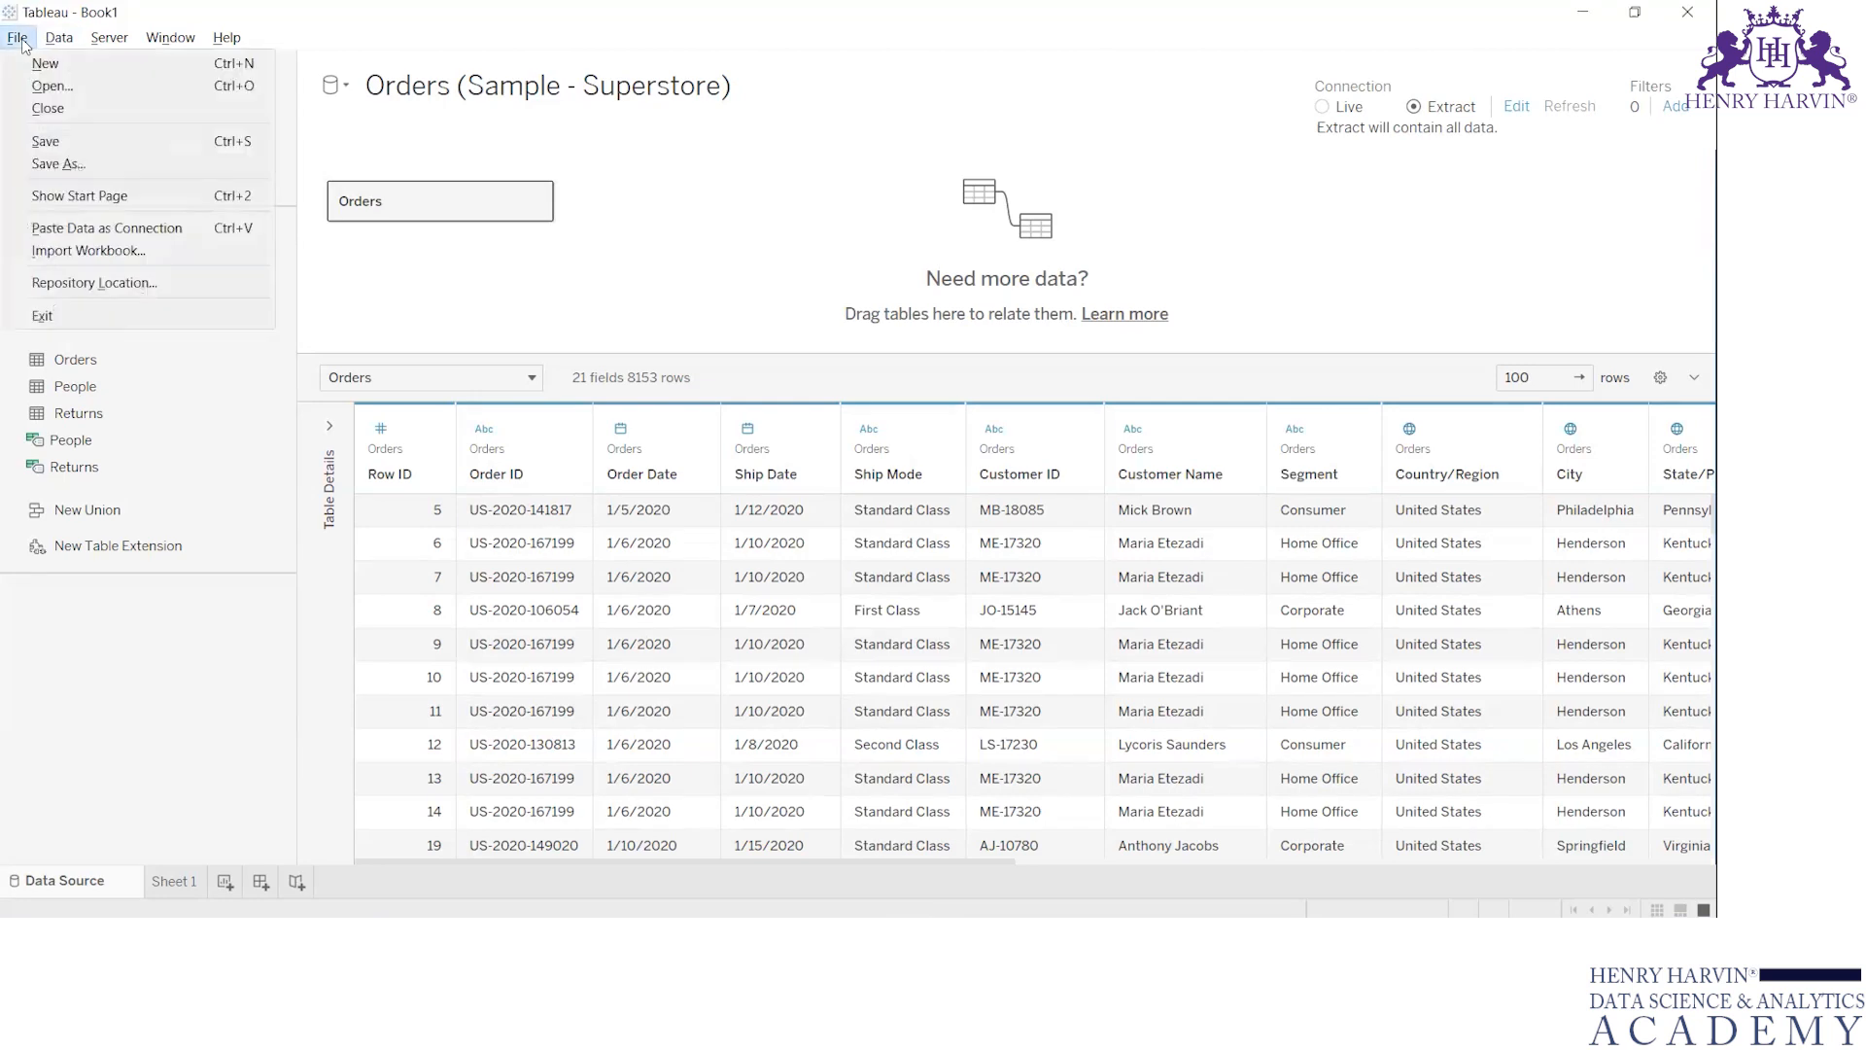
left_click(88, 149)
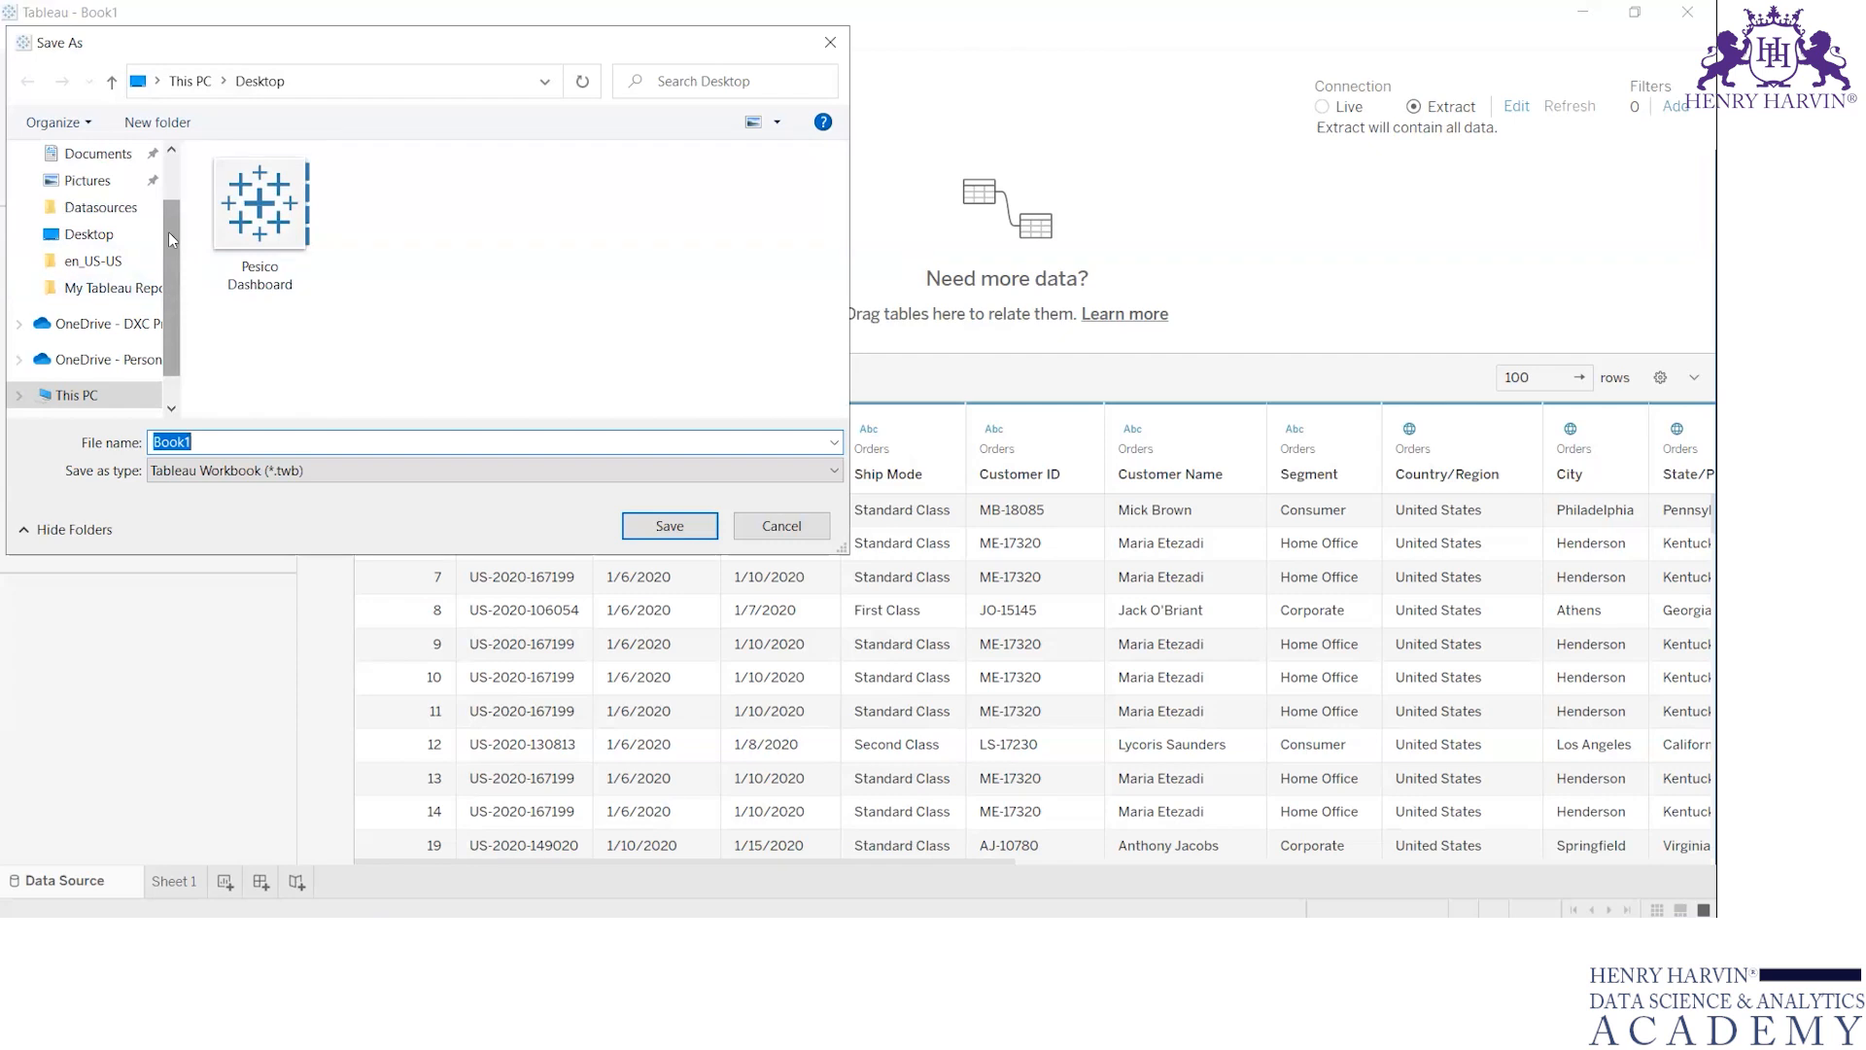
left_click(292, 442)
double_click(291, 442)
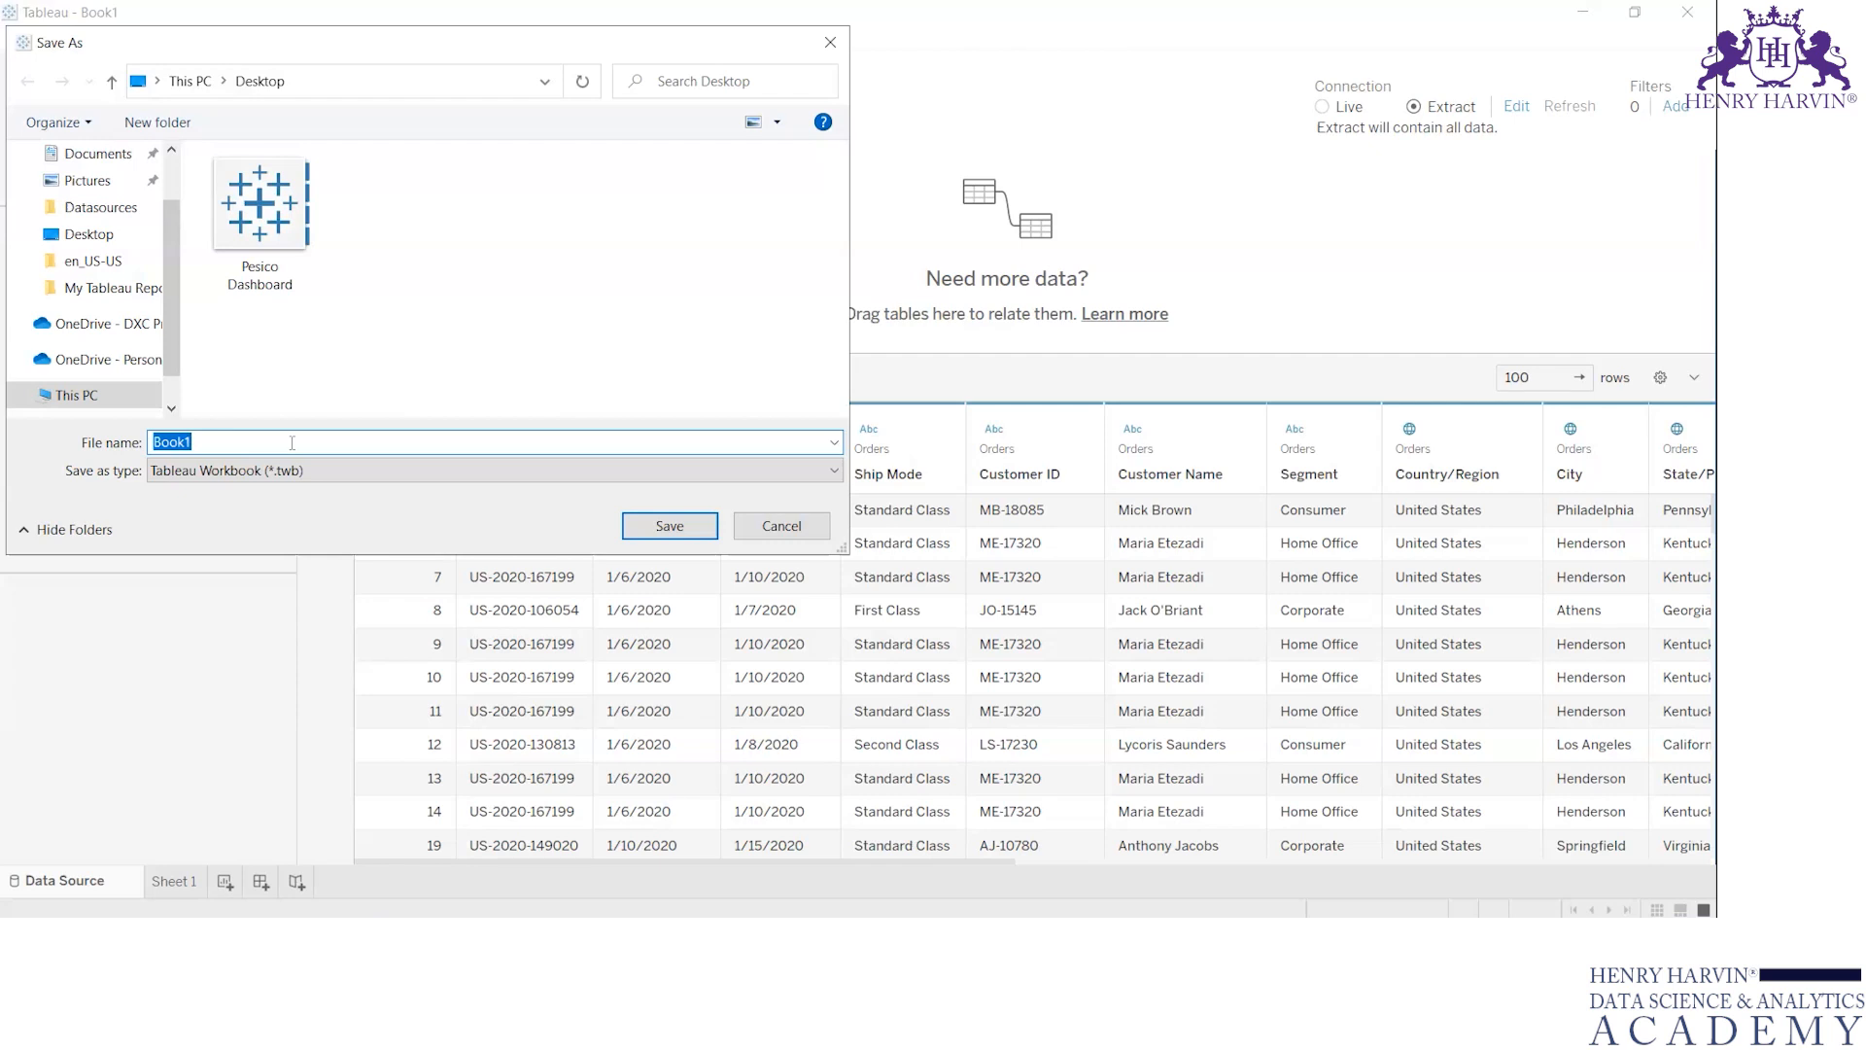
type("7")
key("BackSpace")
type("New Batch")
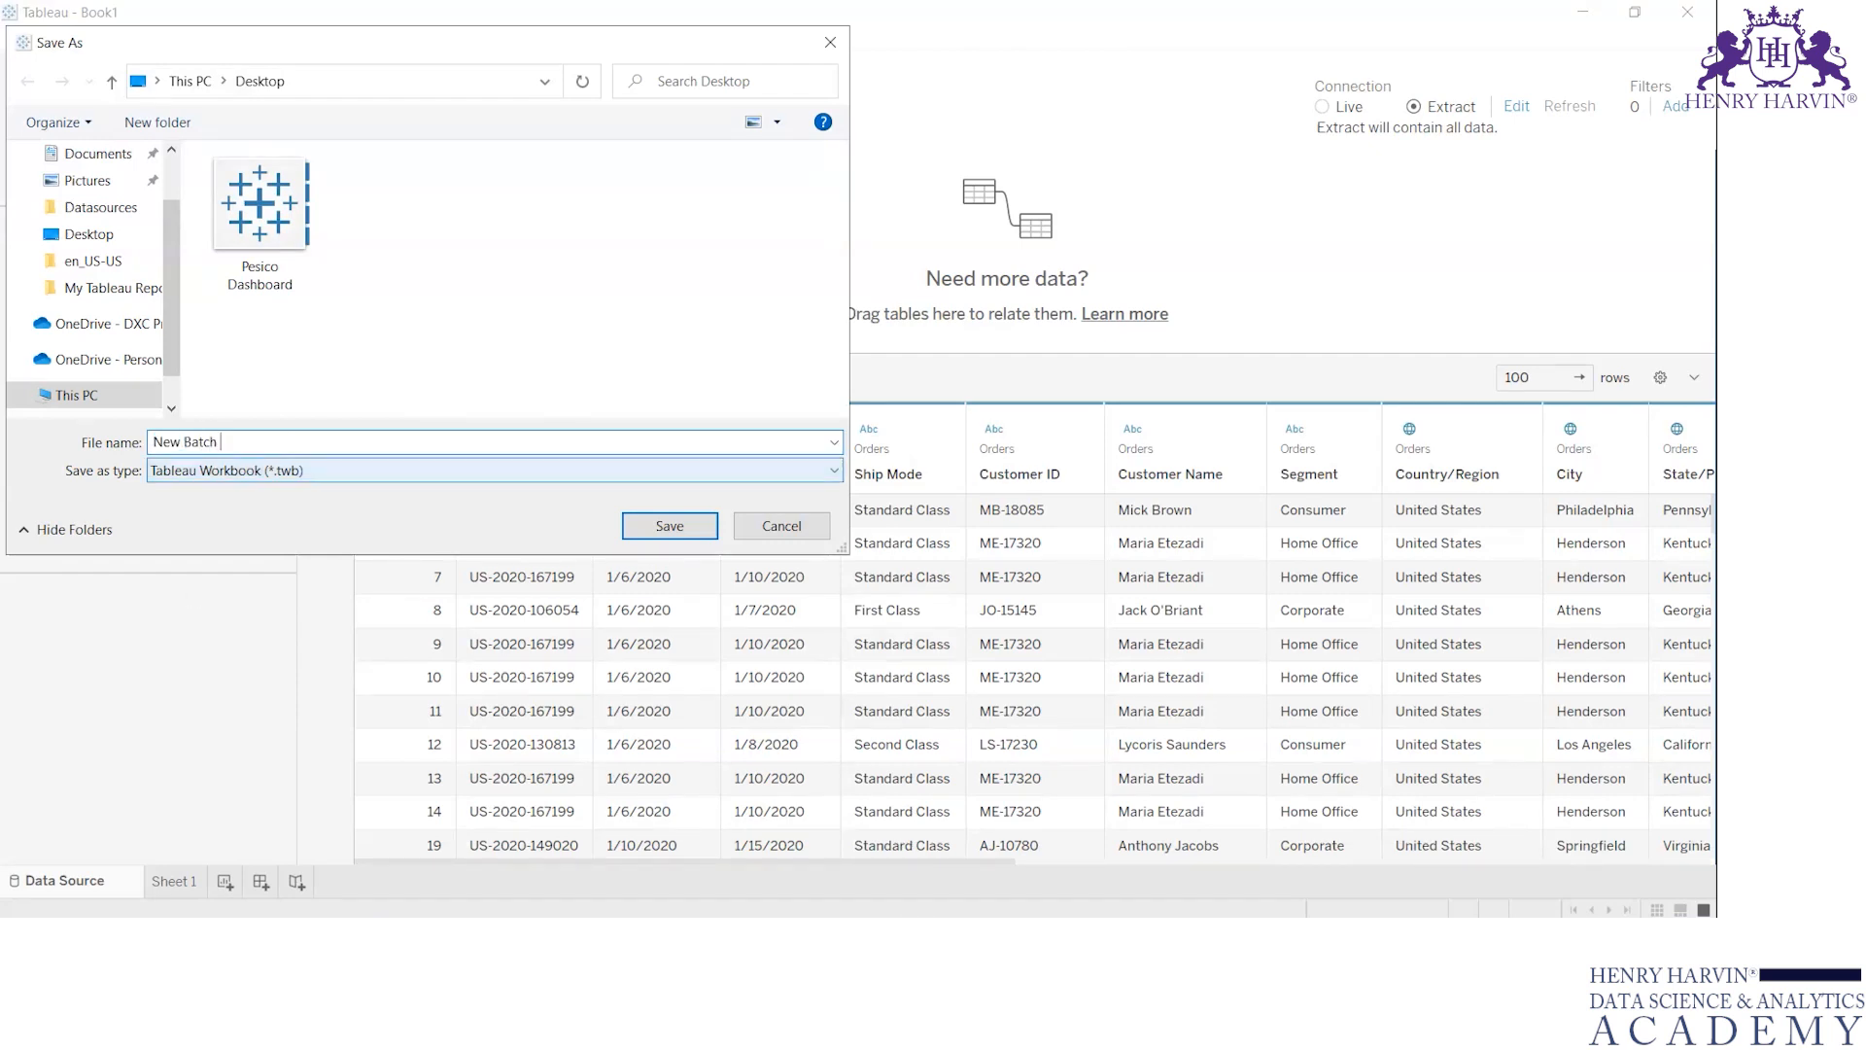
Save the file to the Desktop as a Tableau Packaged Workbook (*.twbx) and create the pending extract
left_click(368, 472)
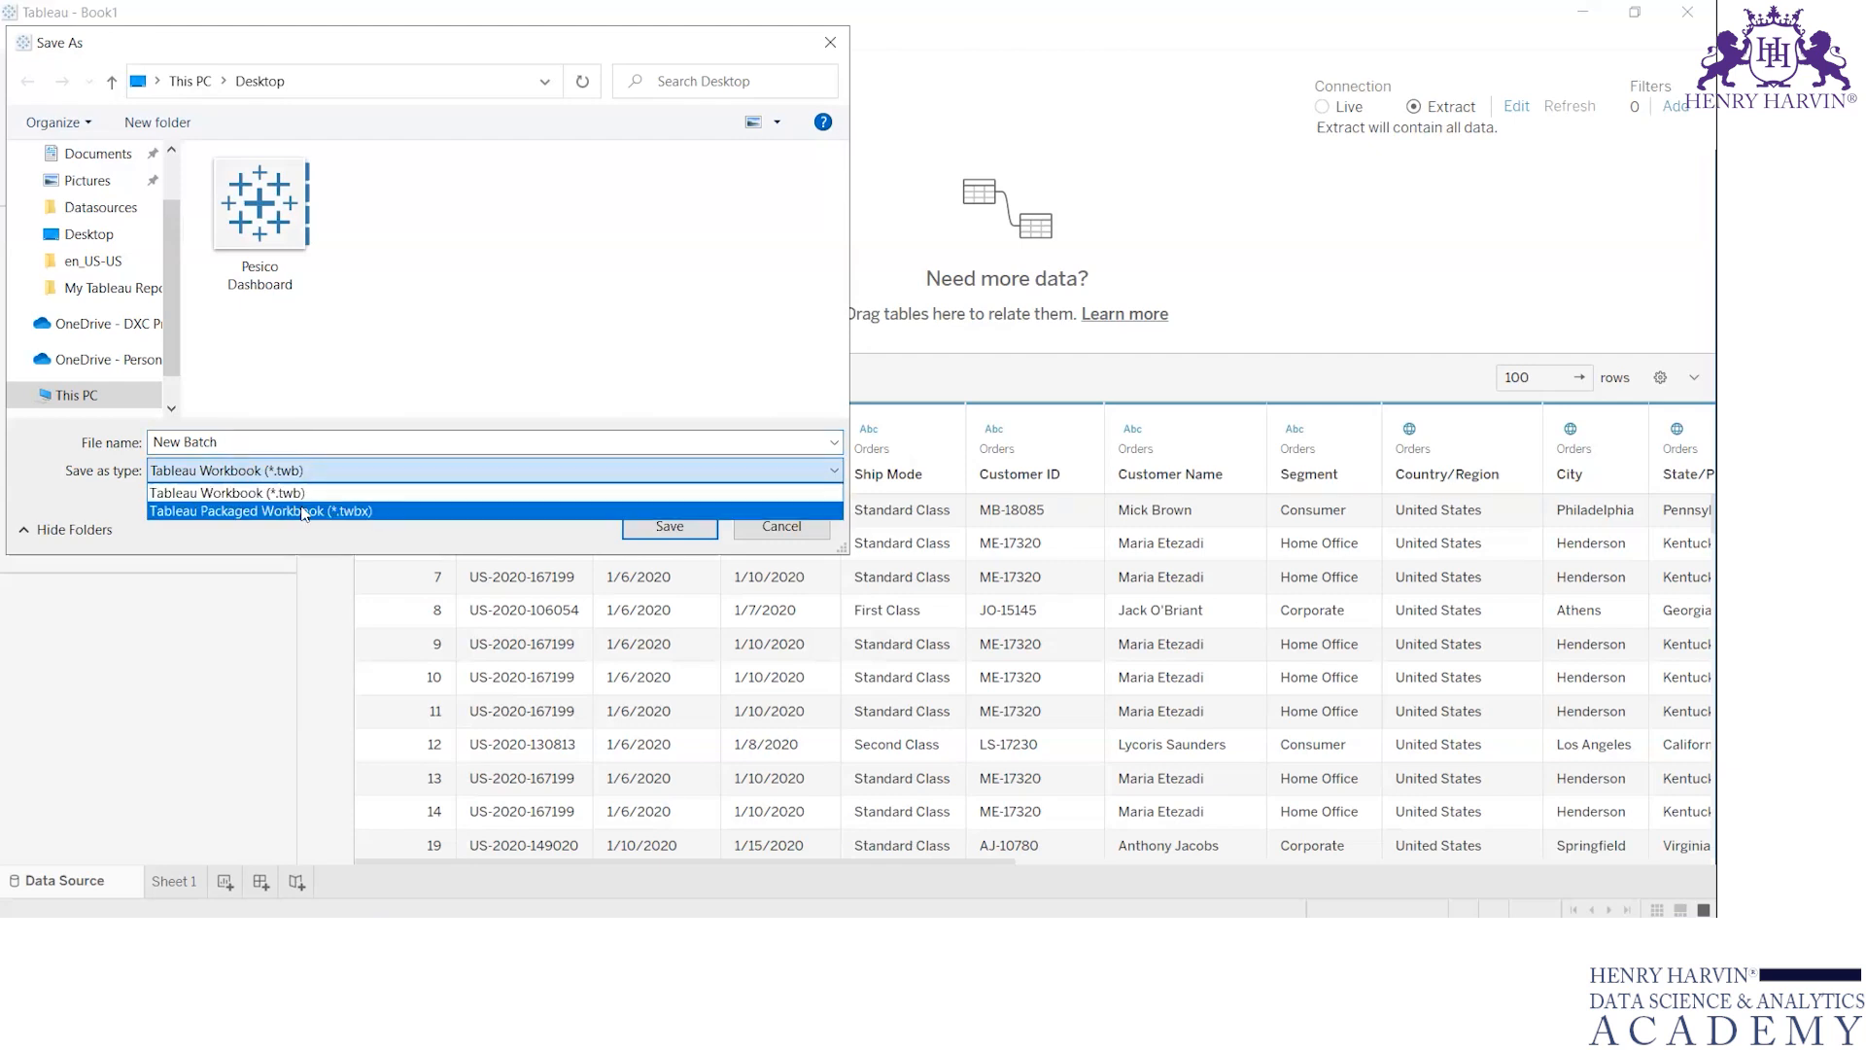
left_click(386, 512)
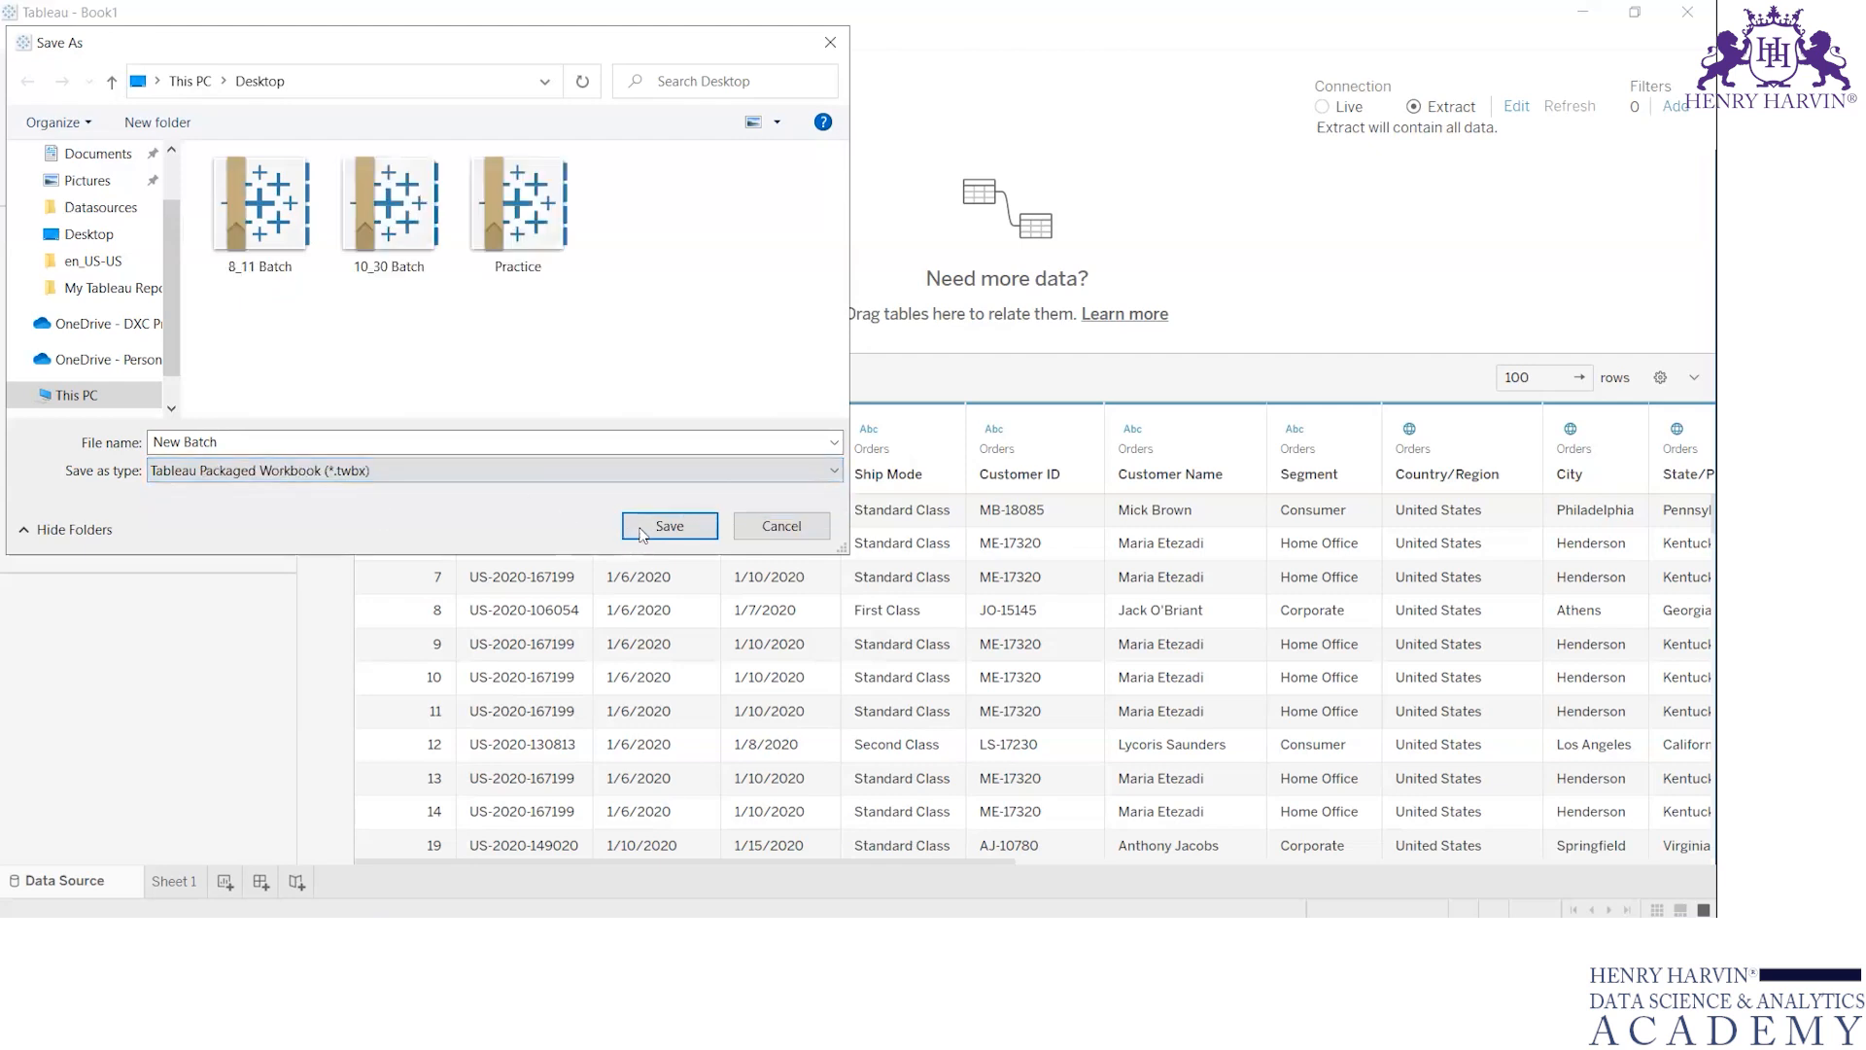
left_click(668, 526)
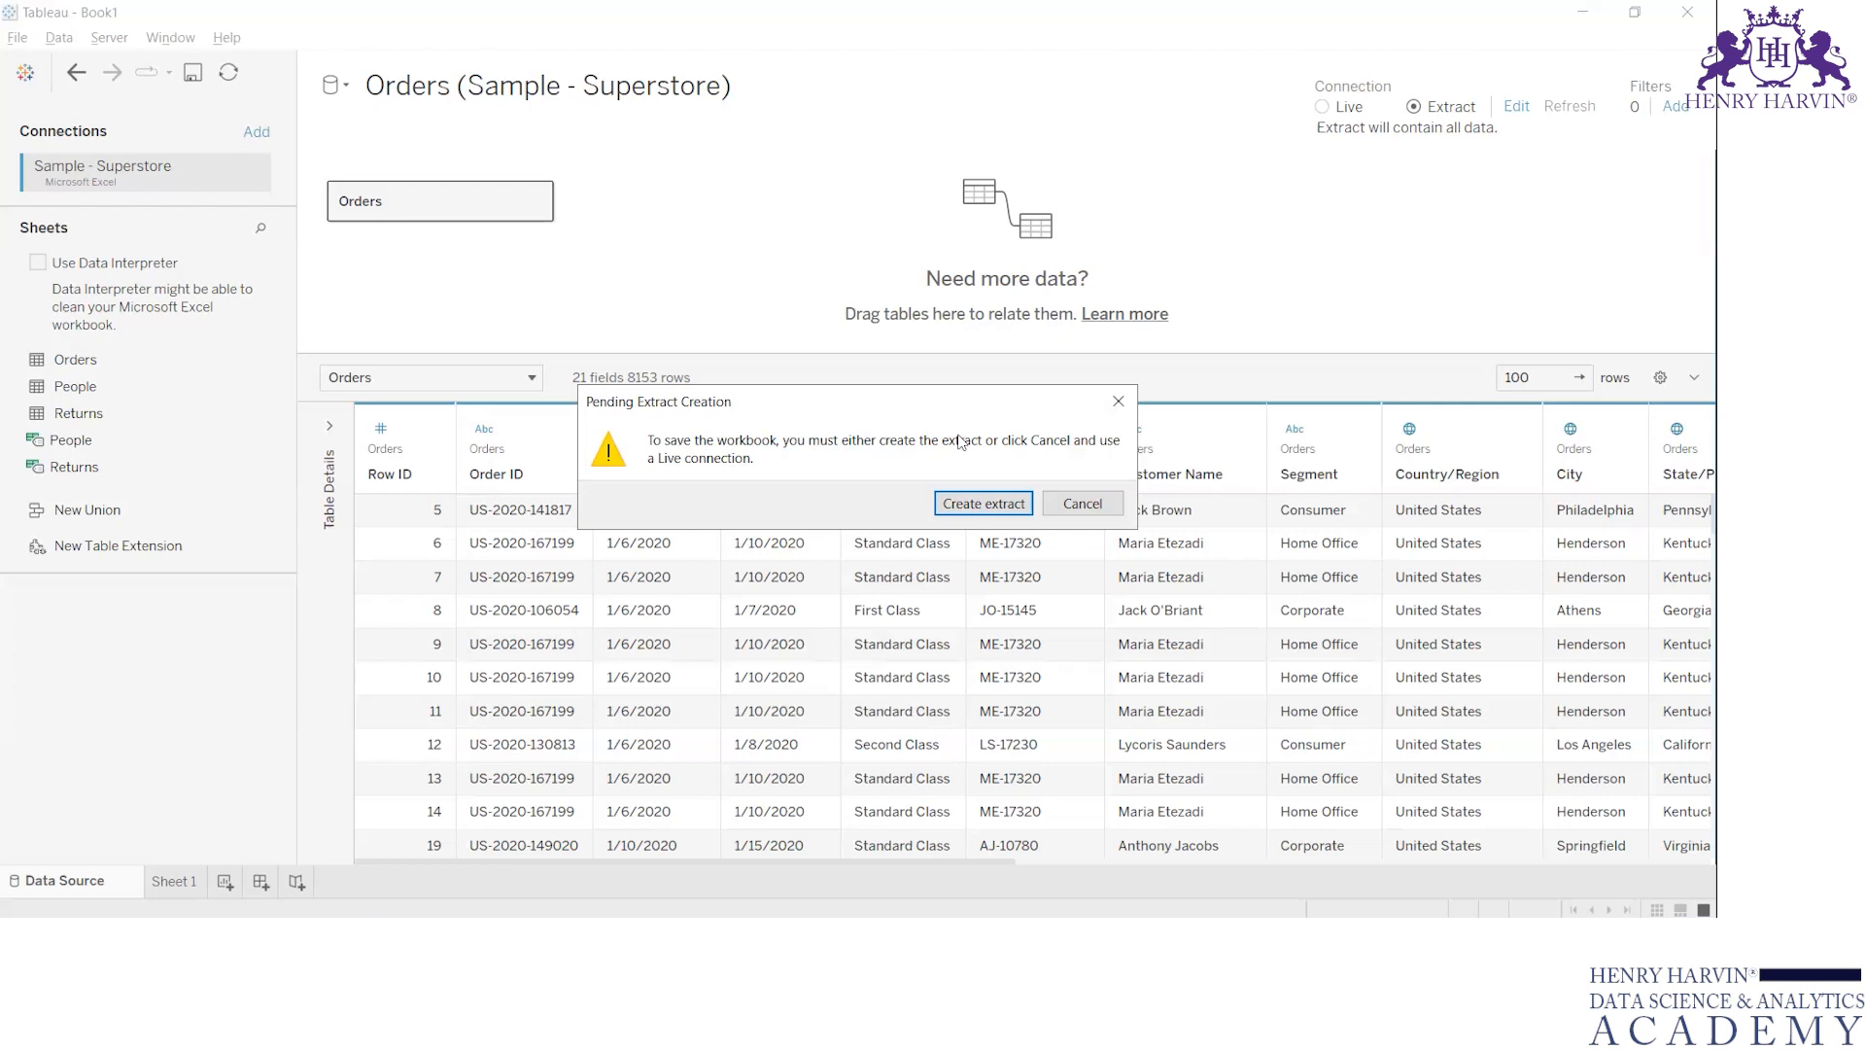
left_click(983, 503)
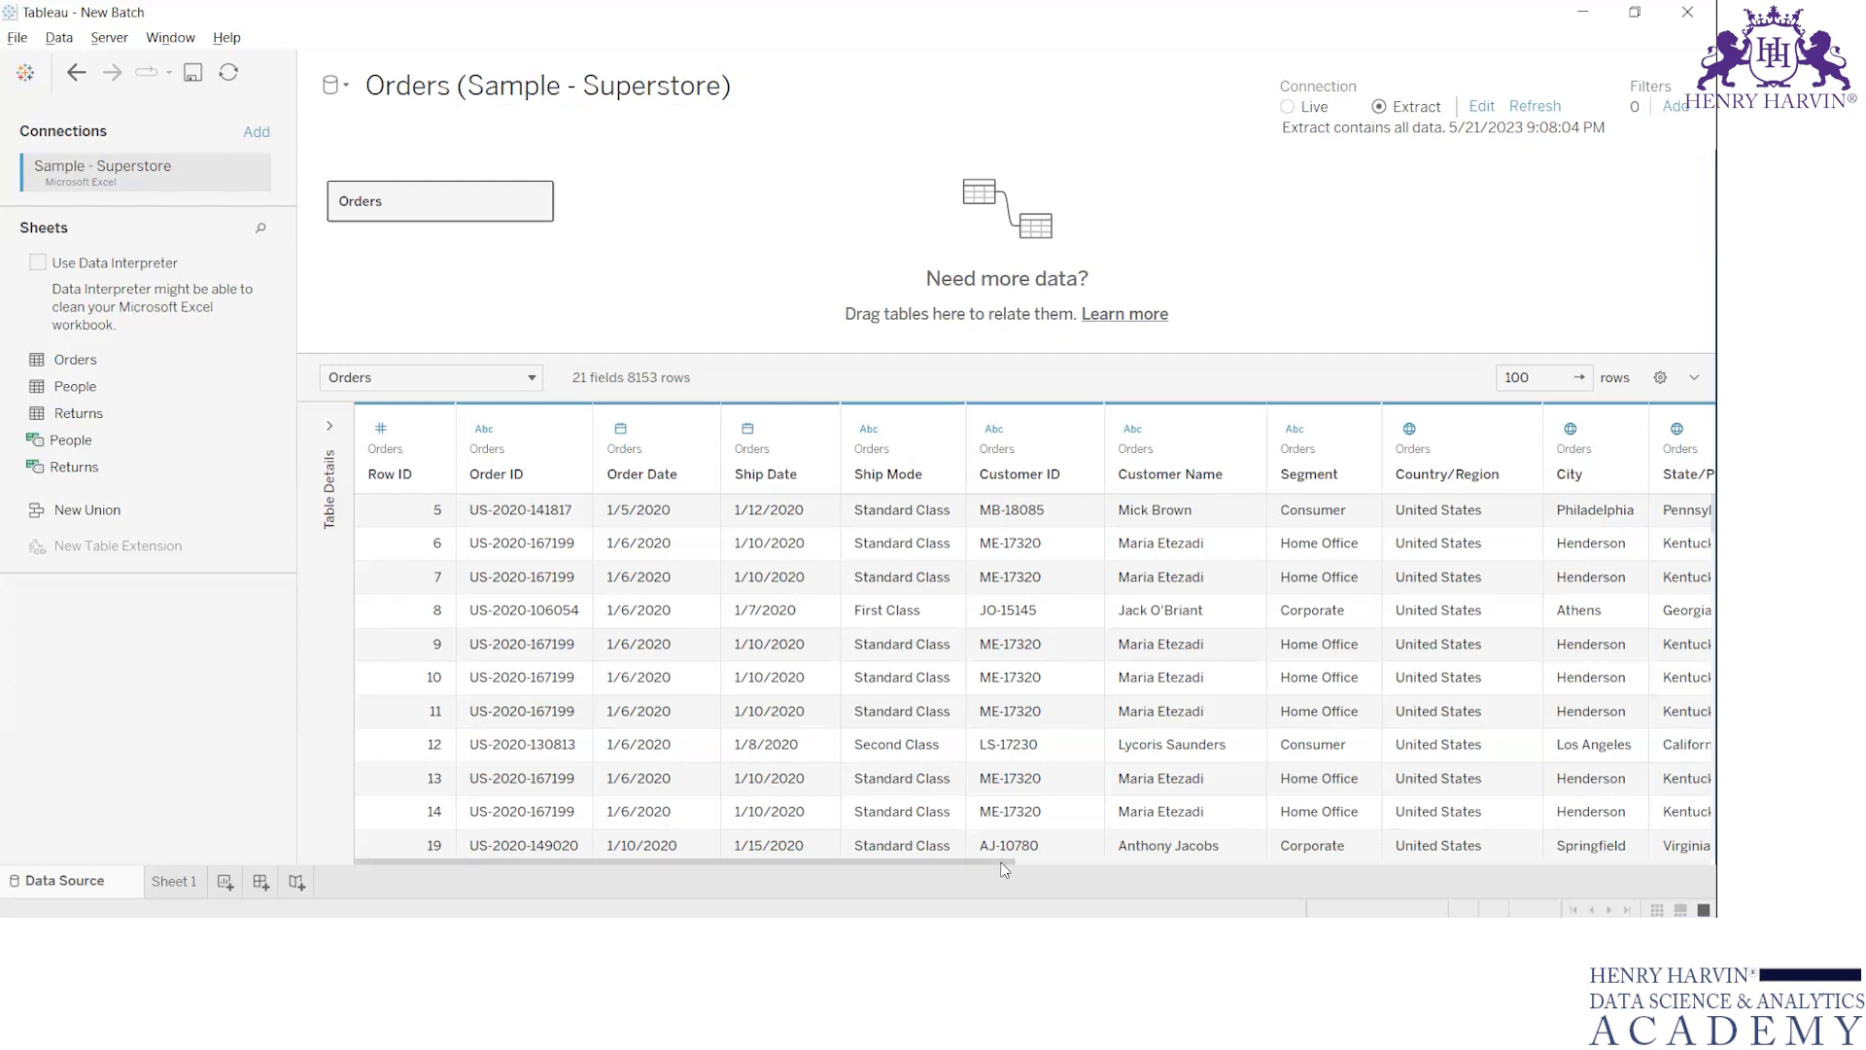
Inspect the aliases of the Region field's members in the Orders data preview and leave them unchanged
left_click_drag(1000, 859, 1371, 822)
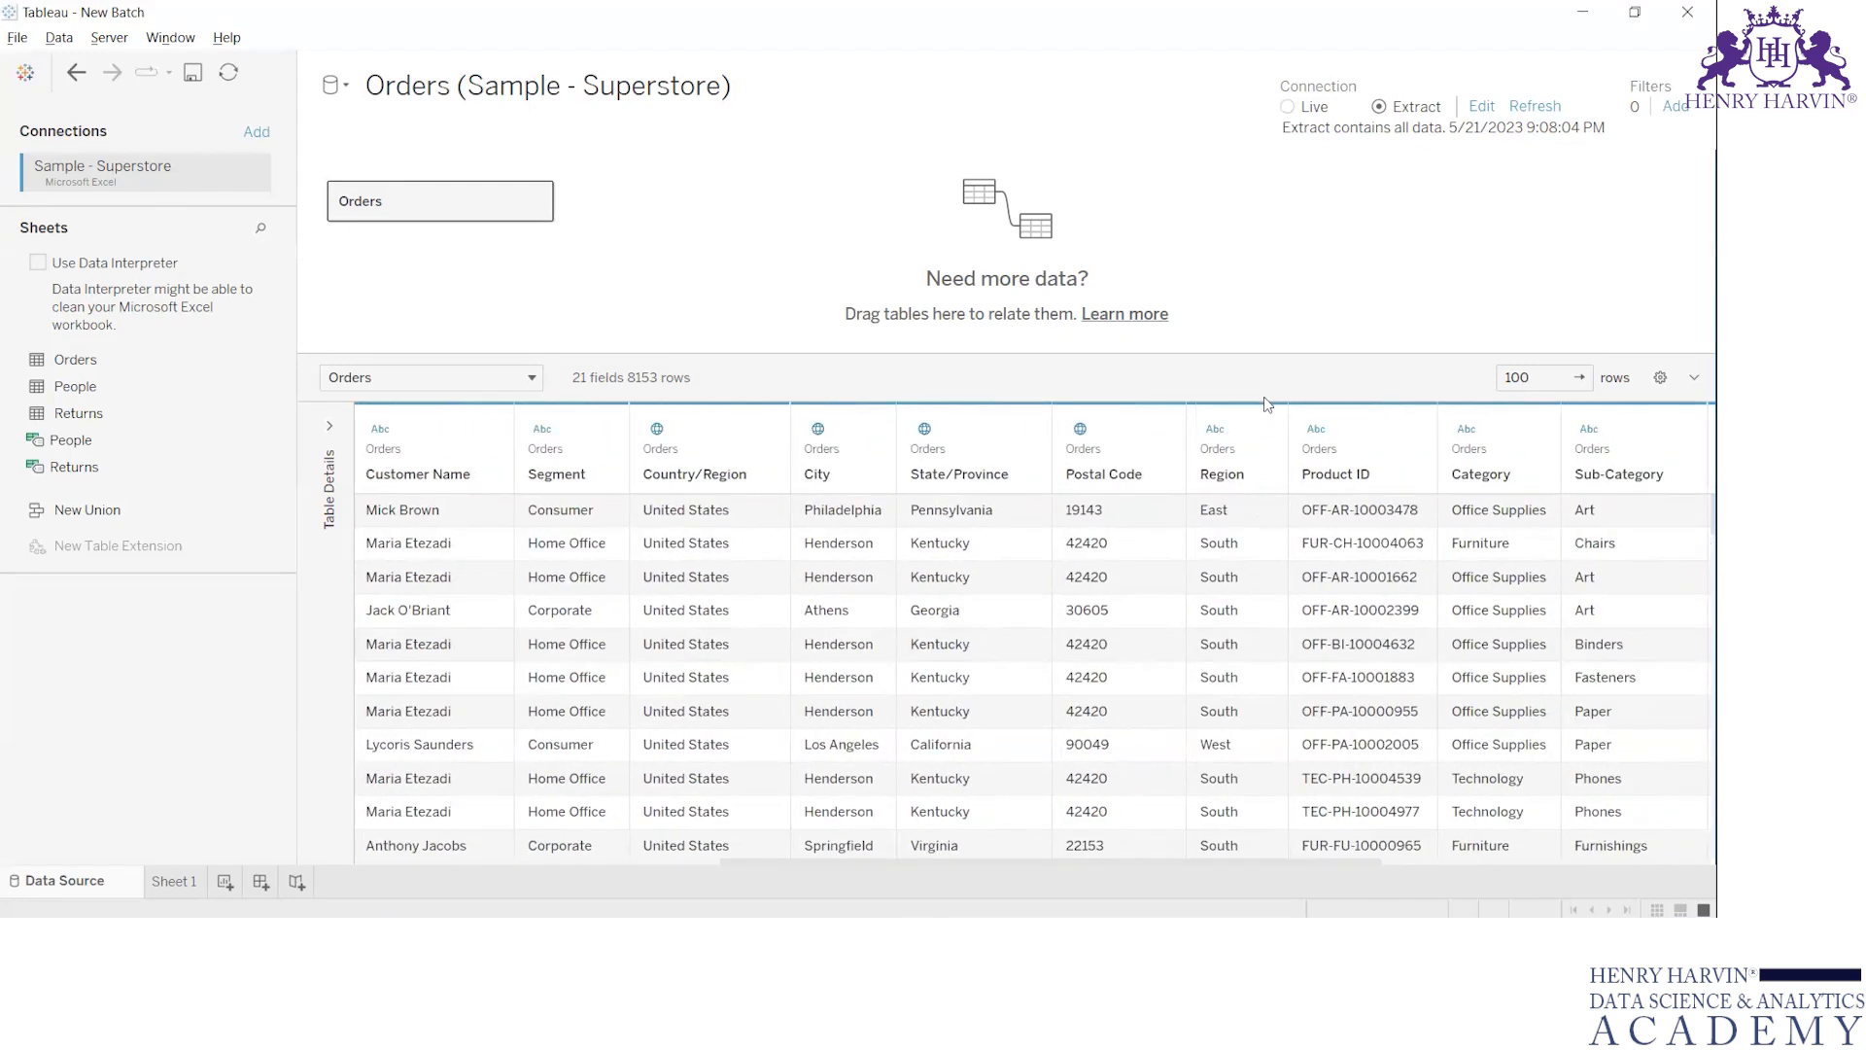
left_click(1262, 429)
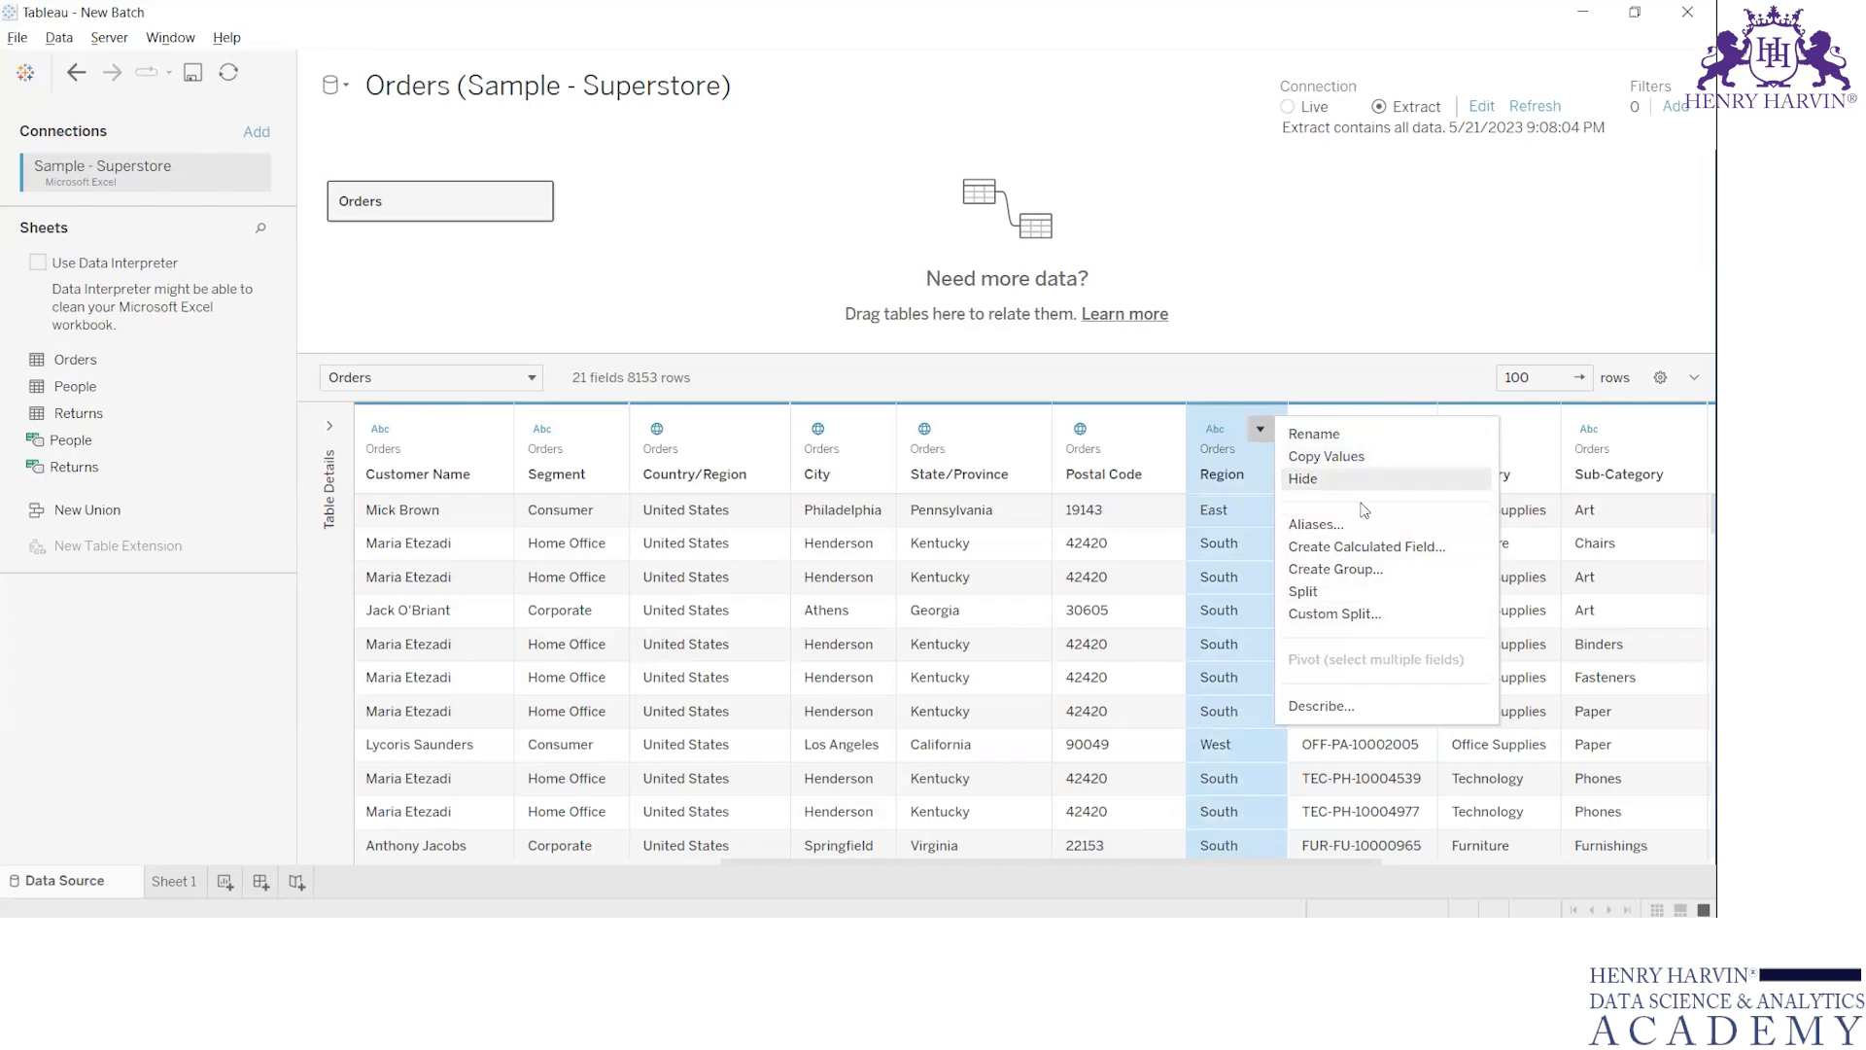
left_click(1245, 535)
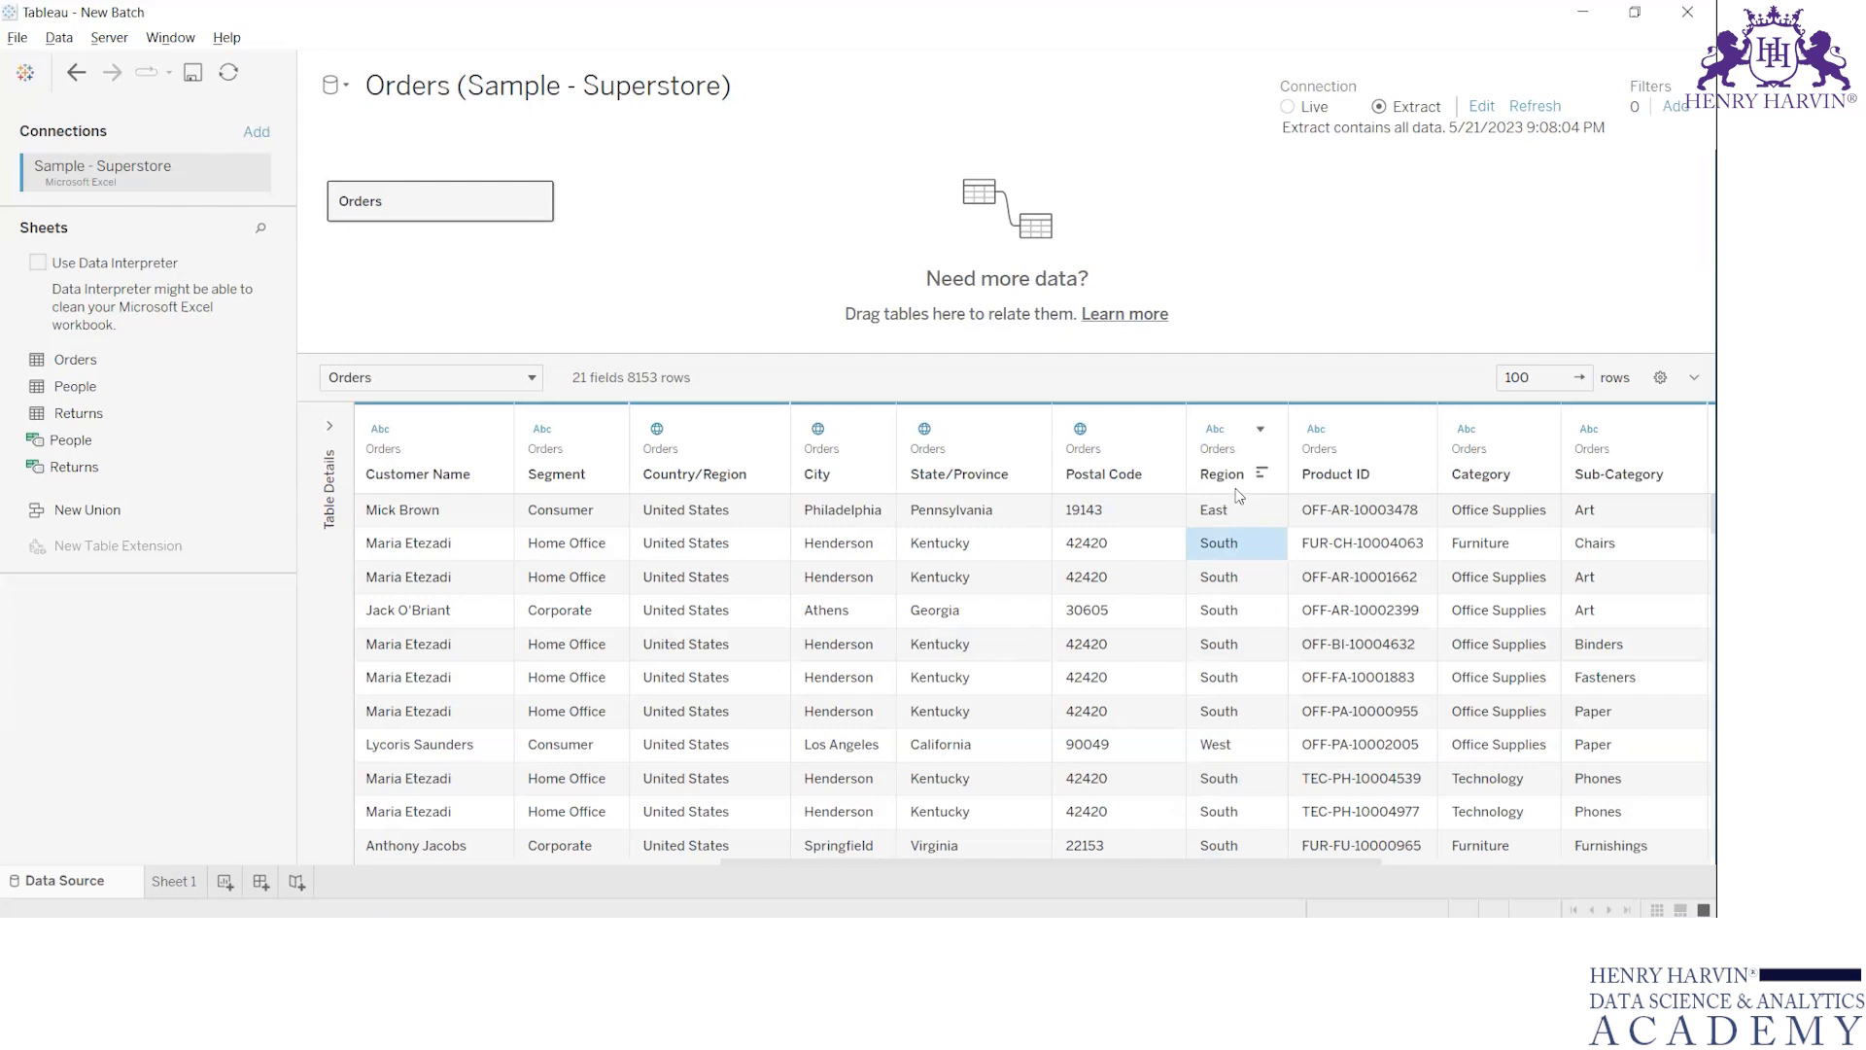
left_click(1263, 433)
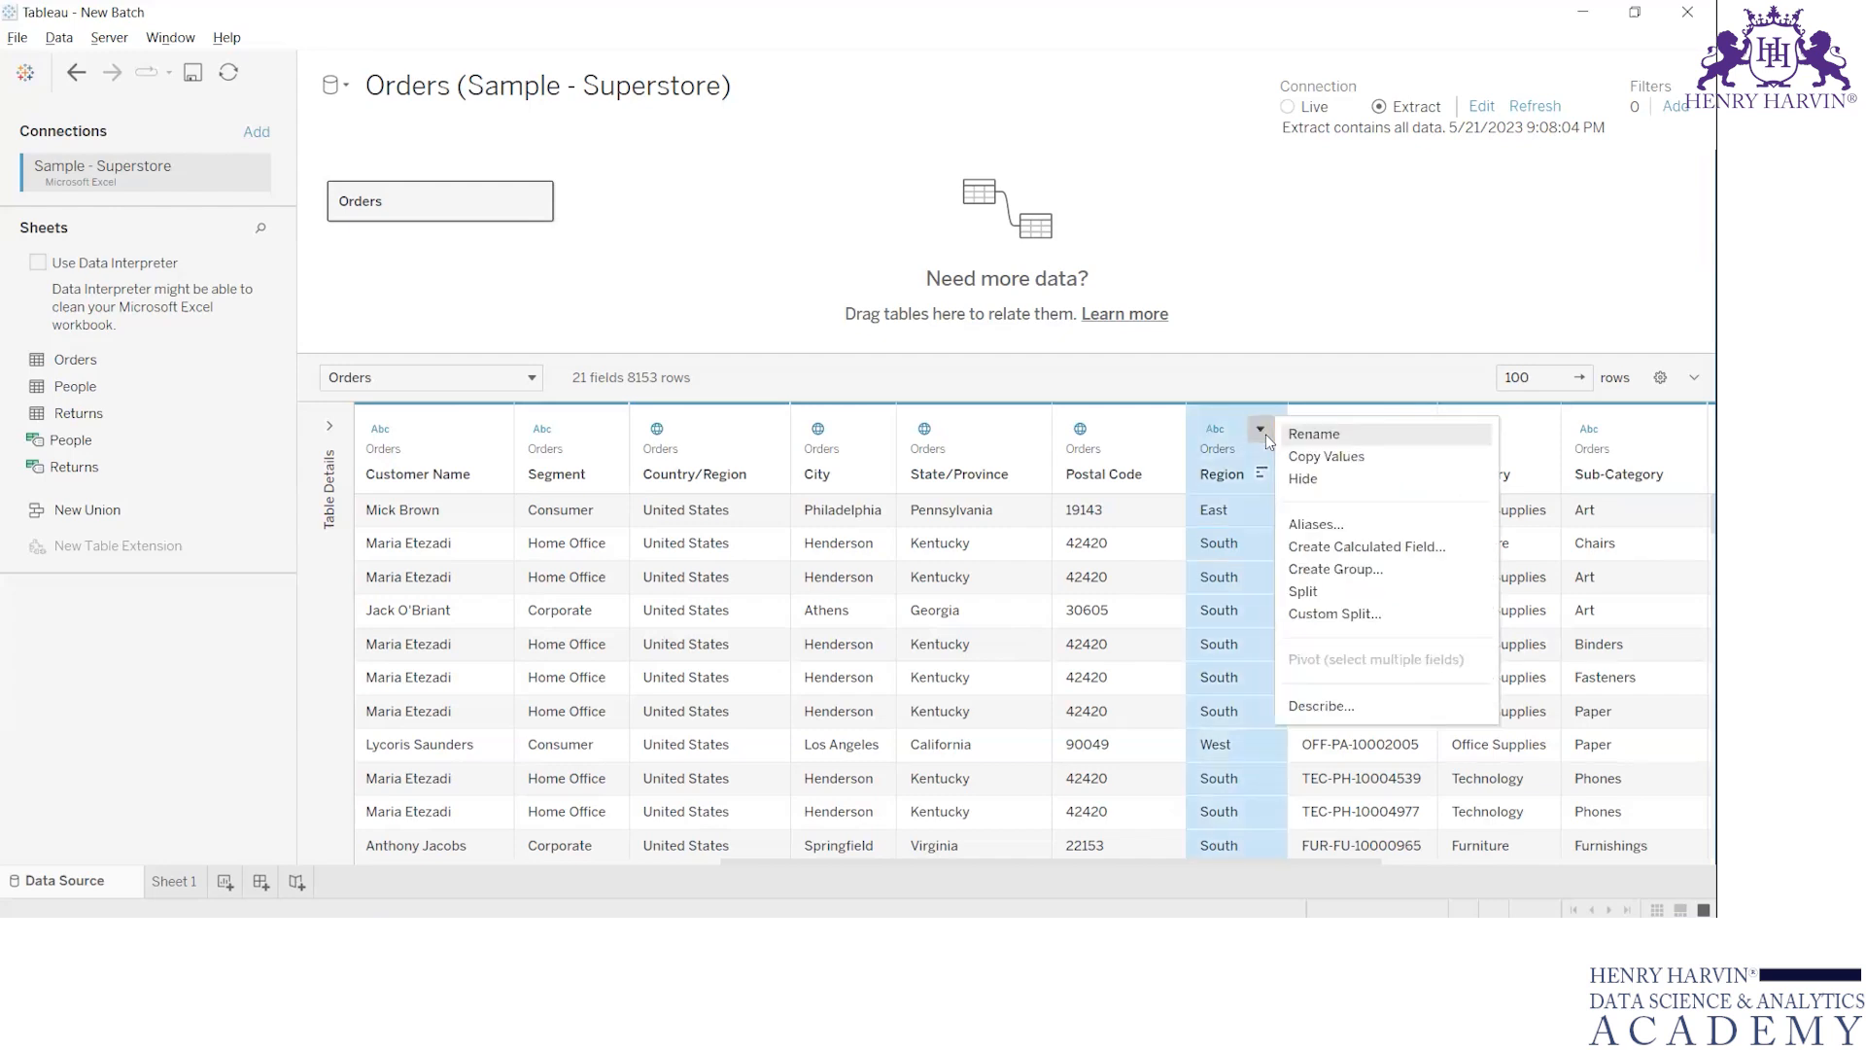
left_click(1314, 527)
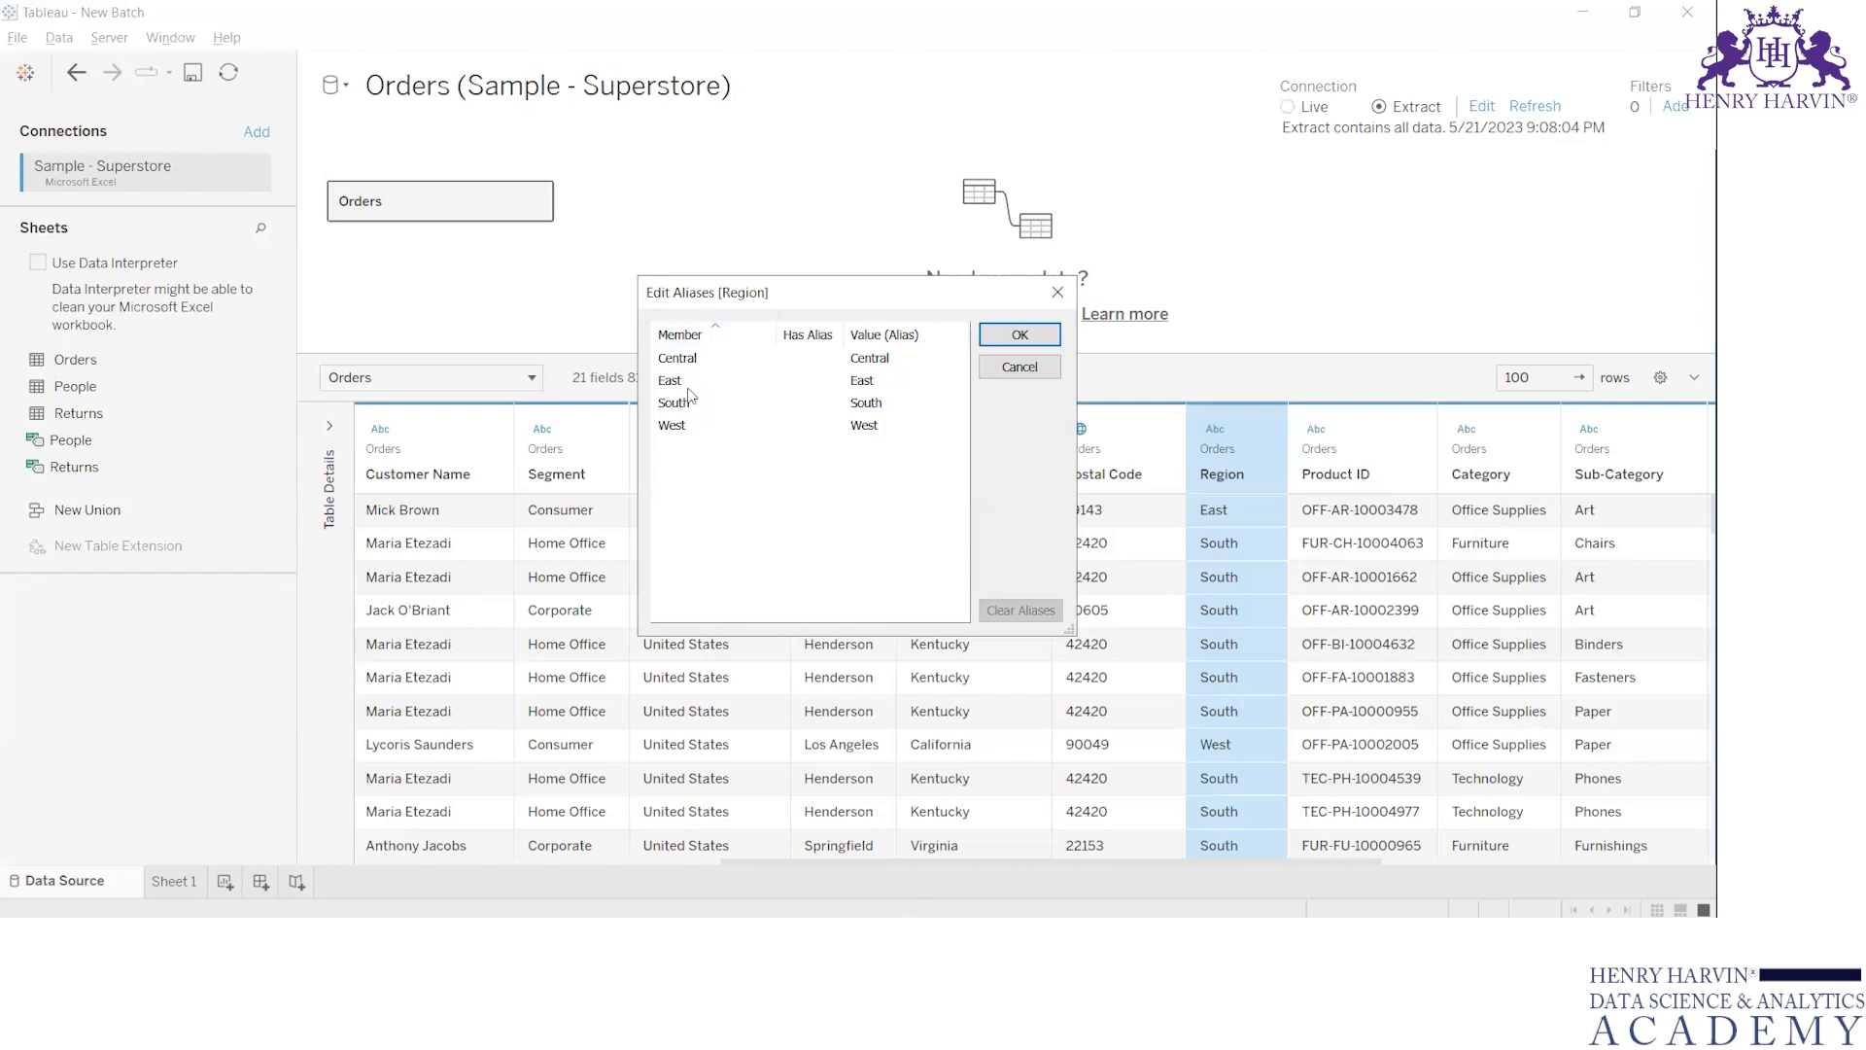
left_click(1058, 293)
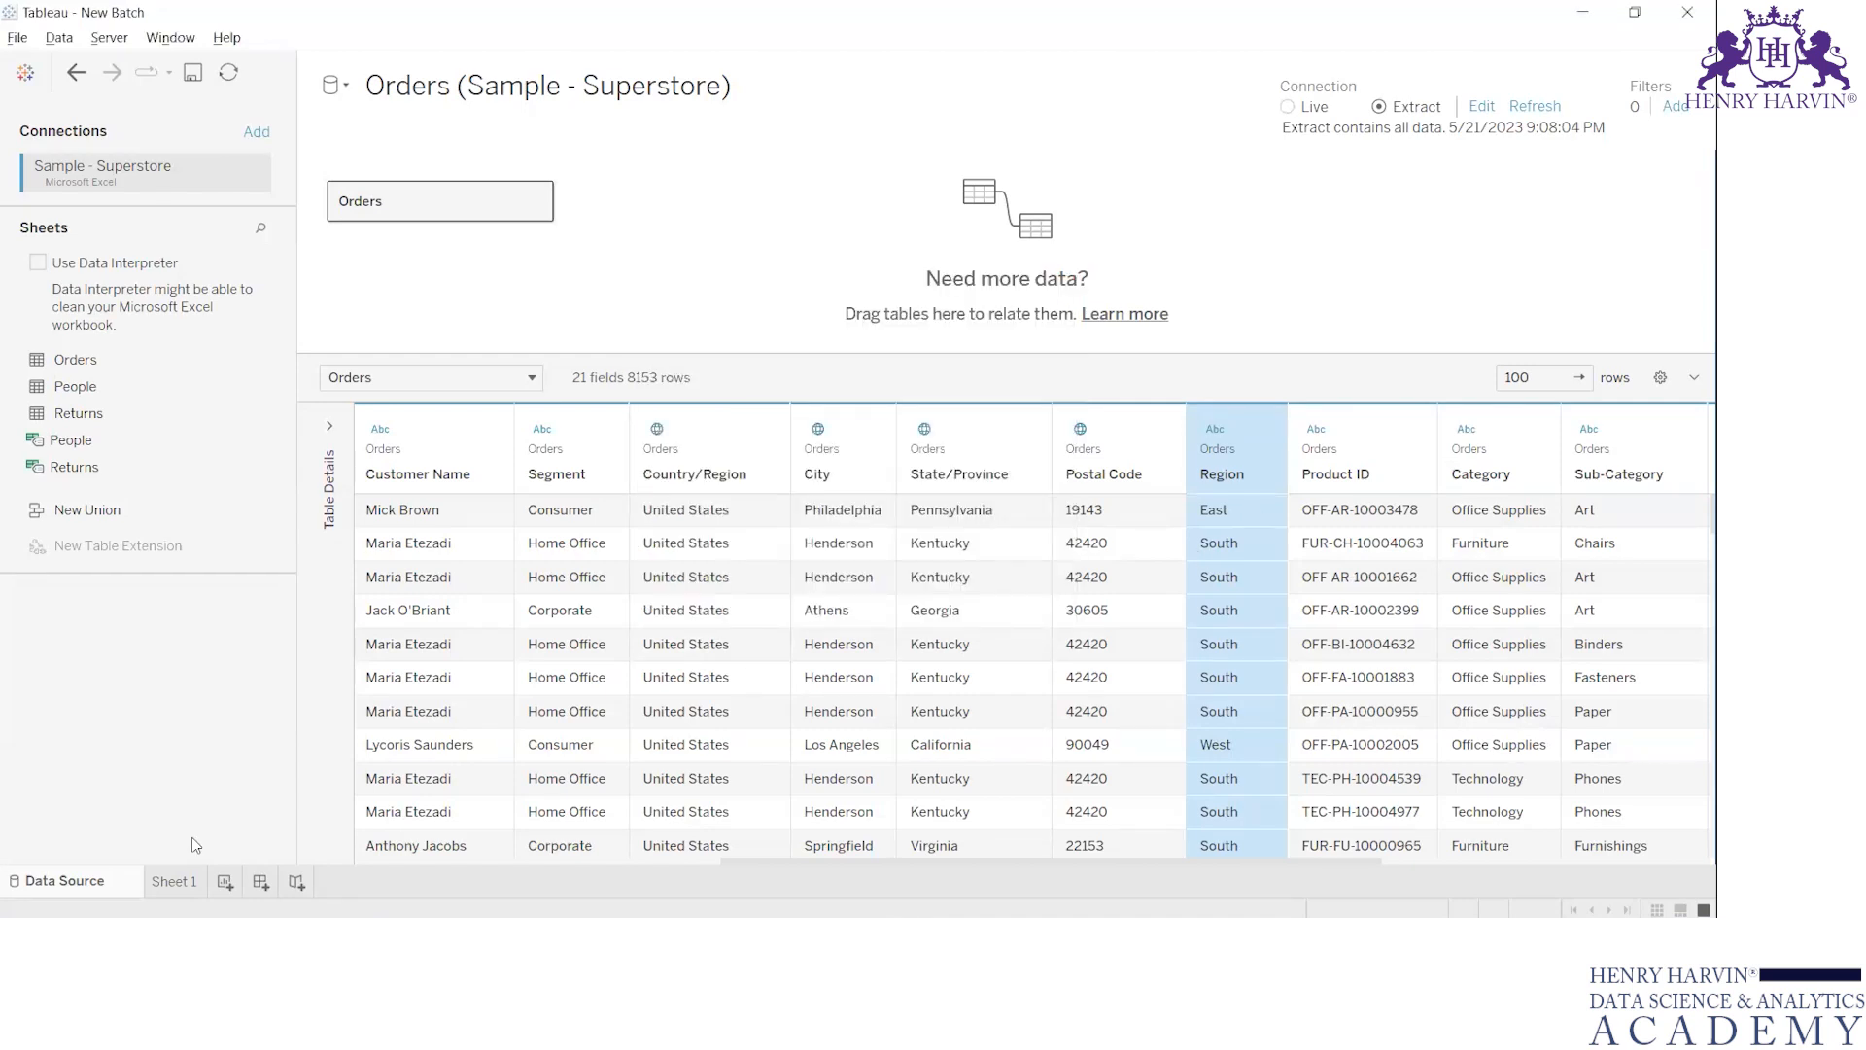
On Sheet 1, search the data fields for "reg" and place the Region field on Rows
left_click(197, 879)
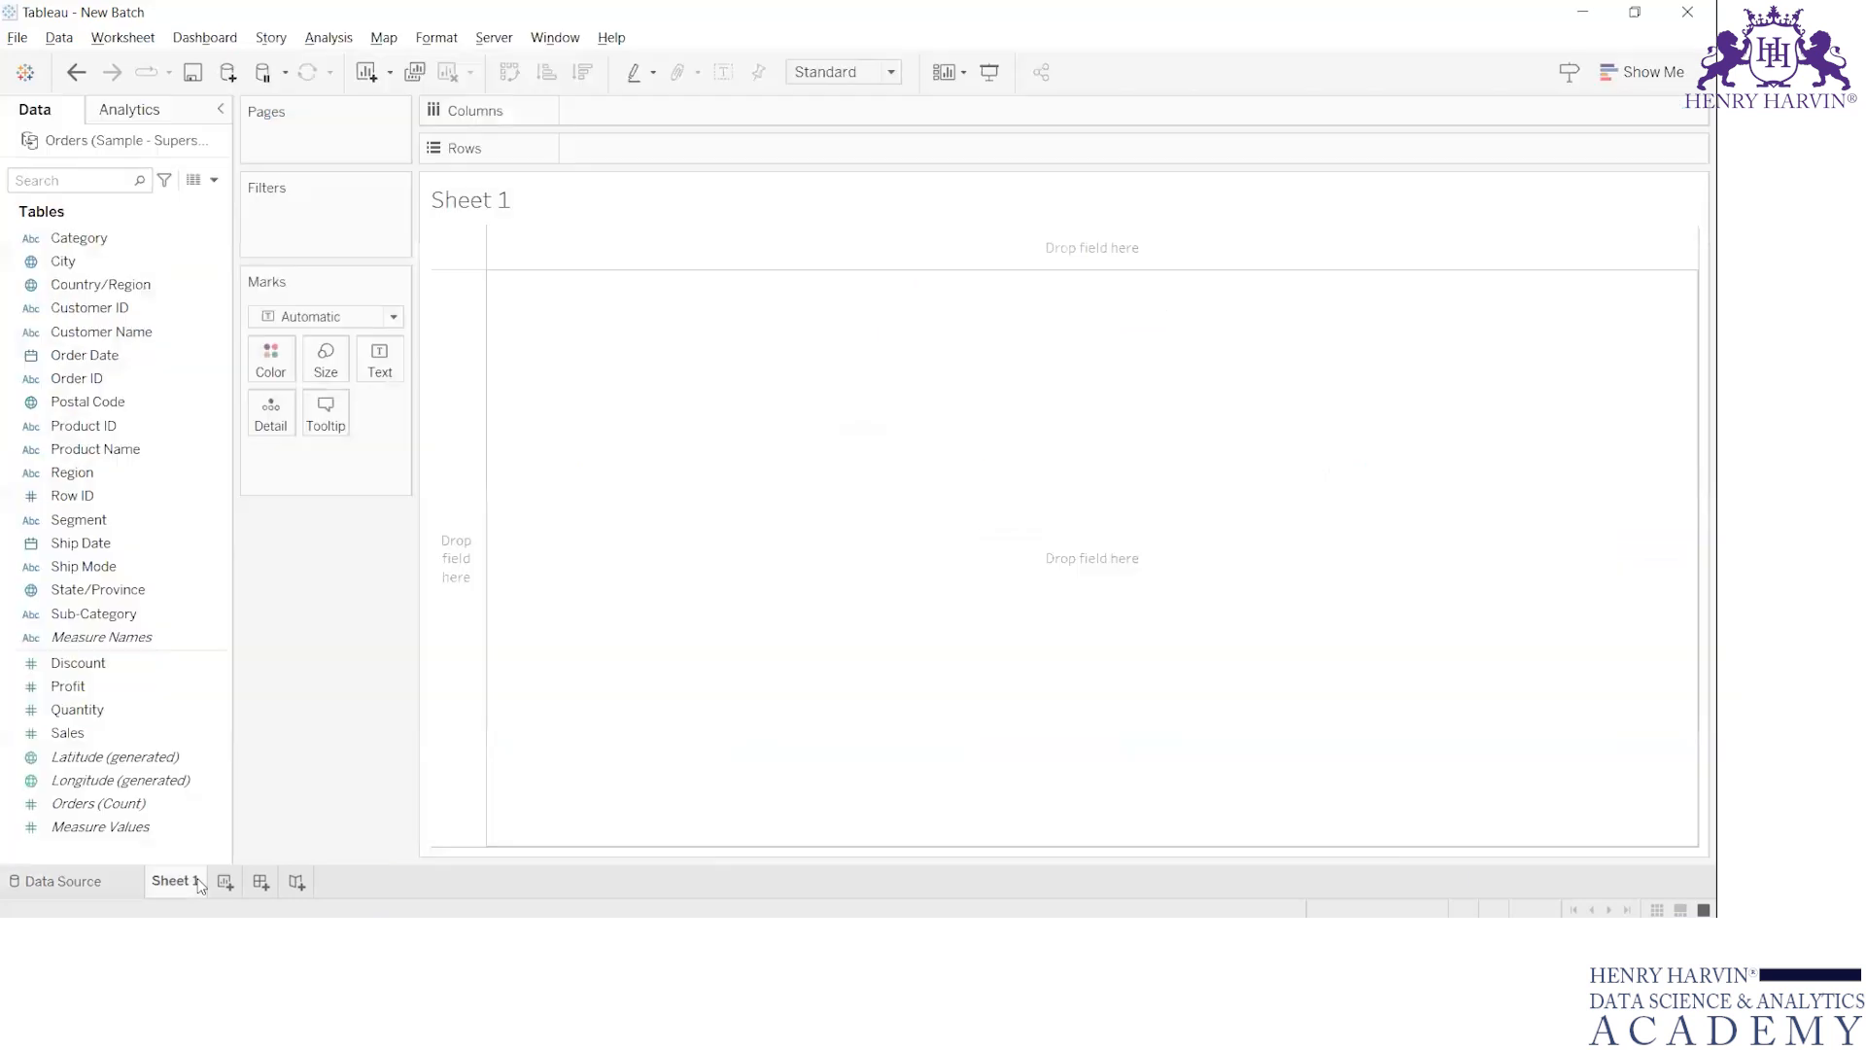
left_click(81, 179)
type("reg")
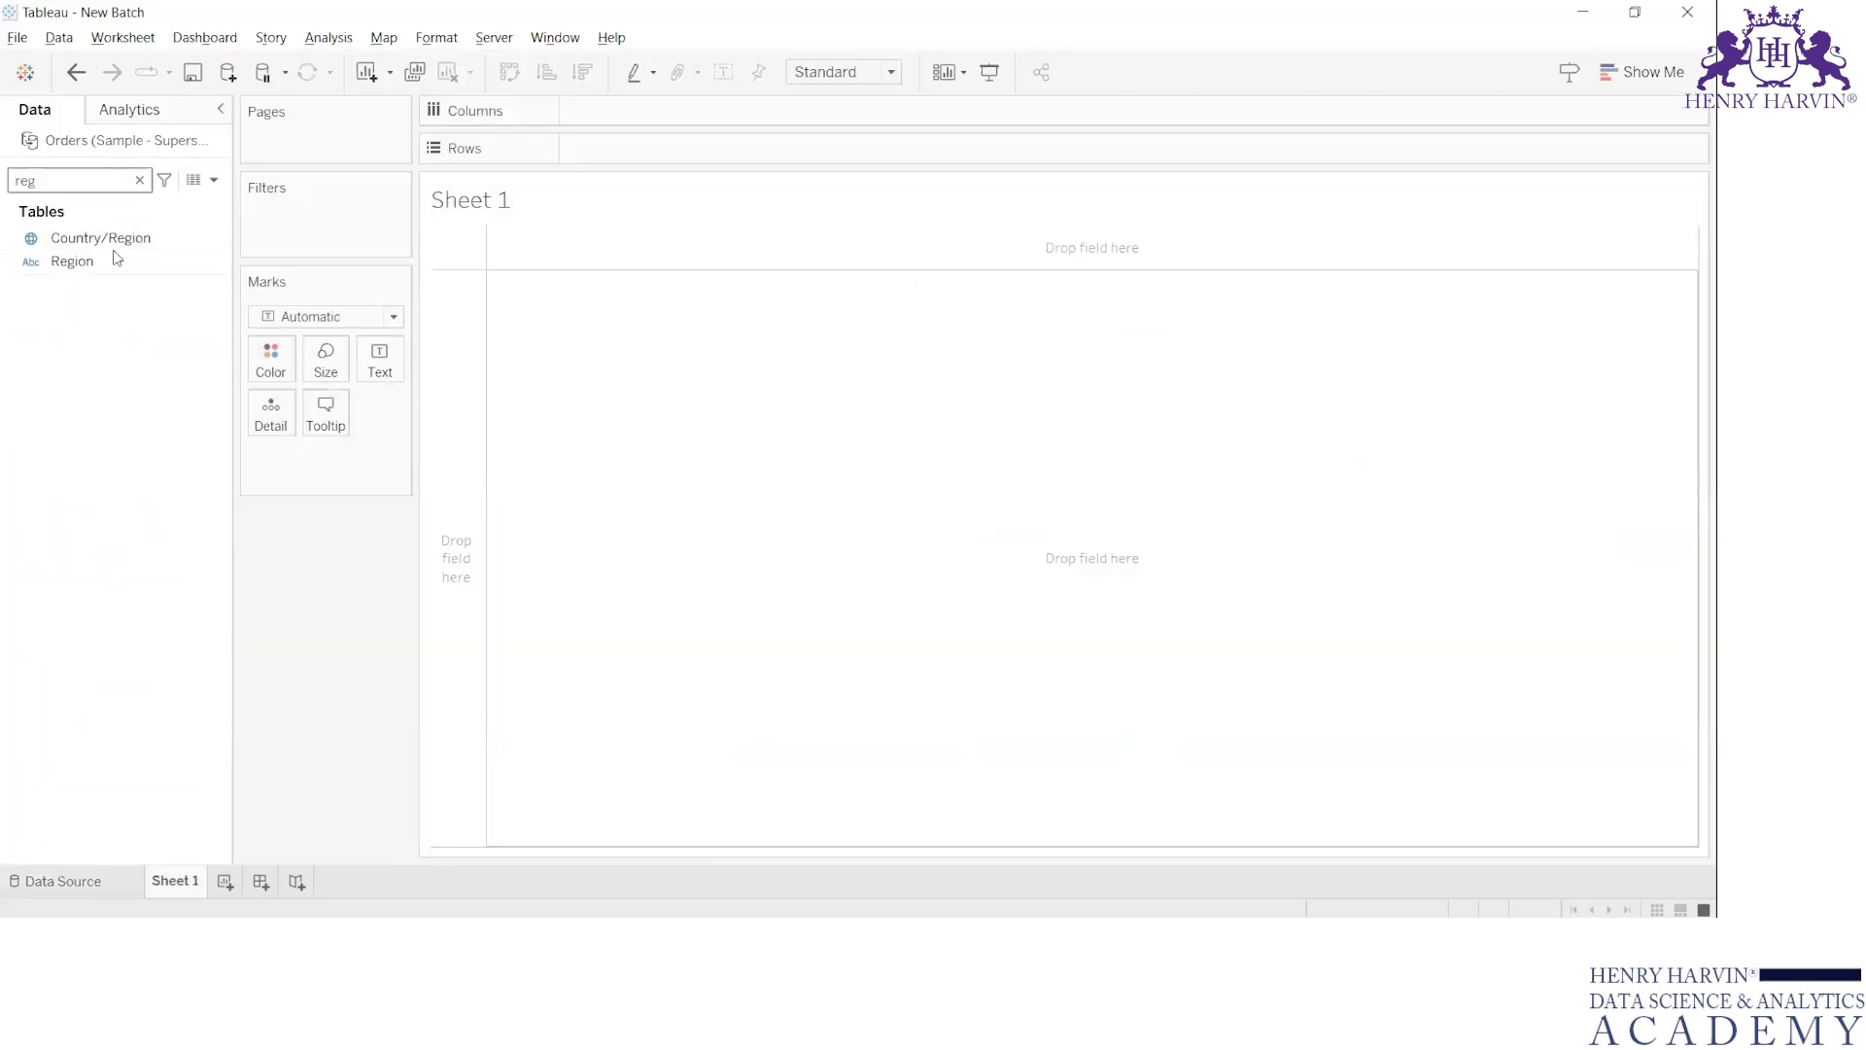
left_click_drag(111, 256, 661, 150)
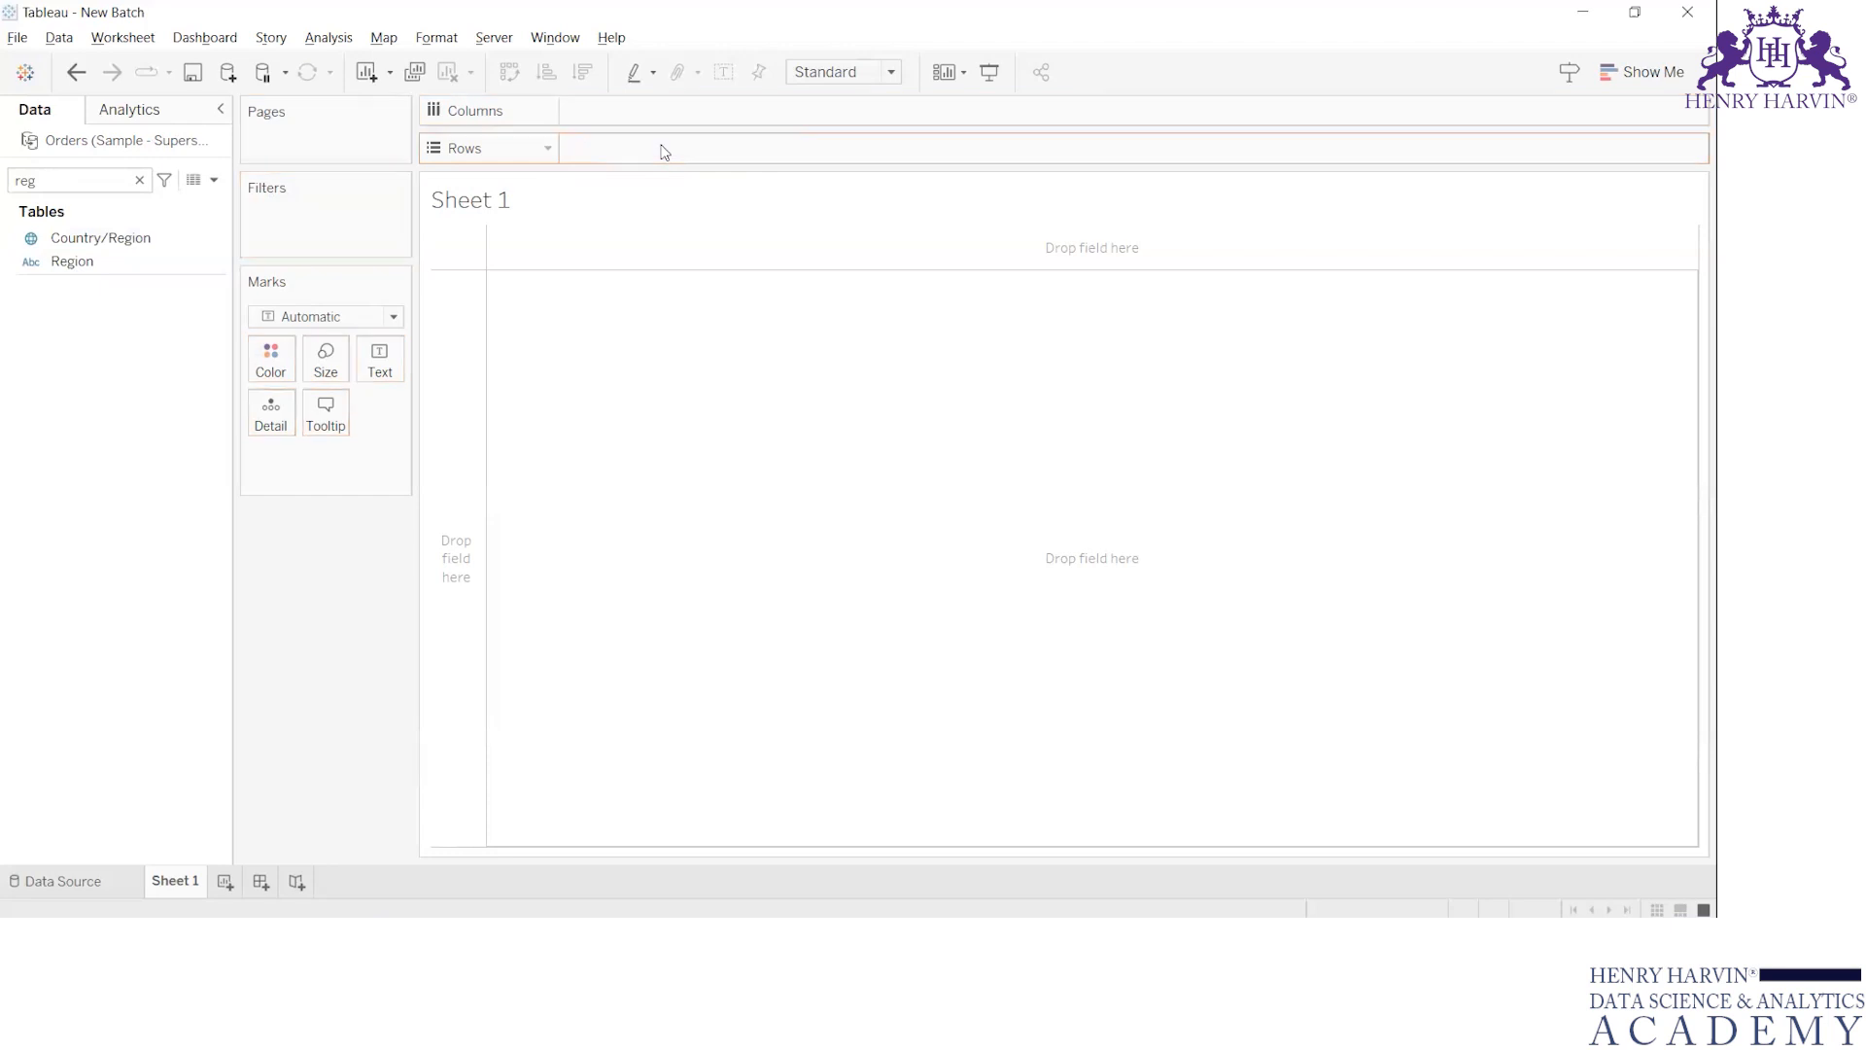
left_click(106, 267)
left_click_drag(106, 270, 649, 153)
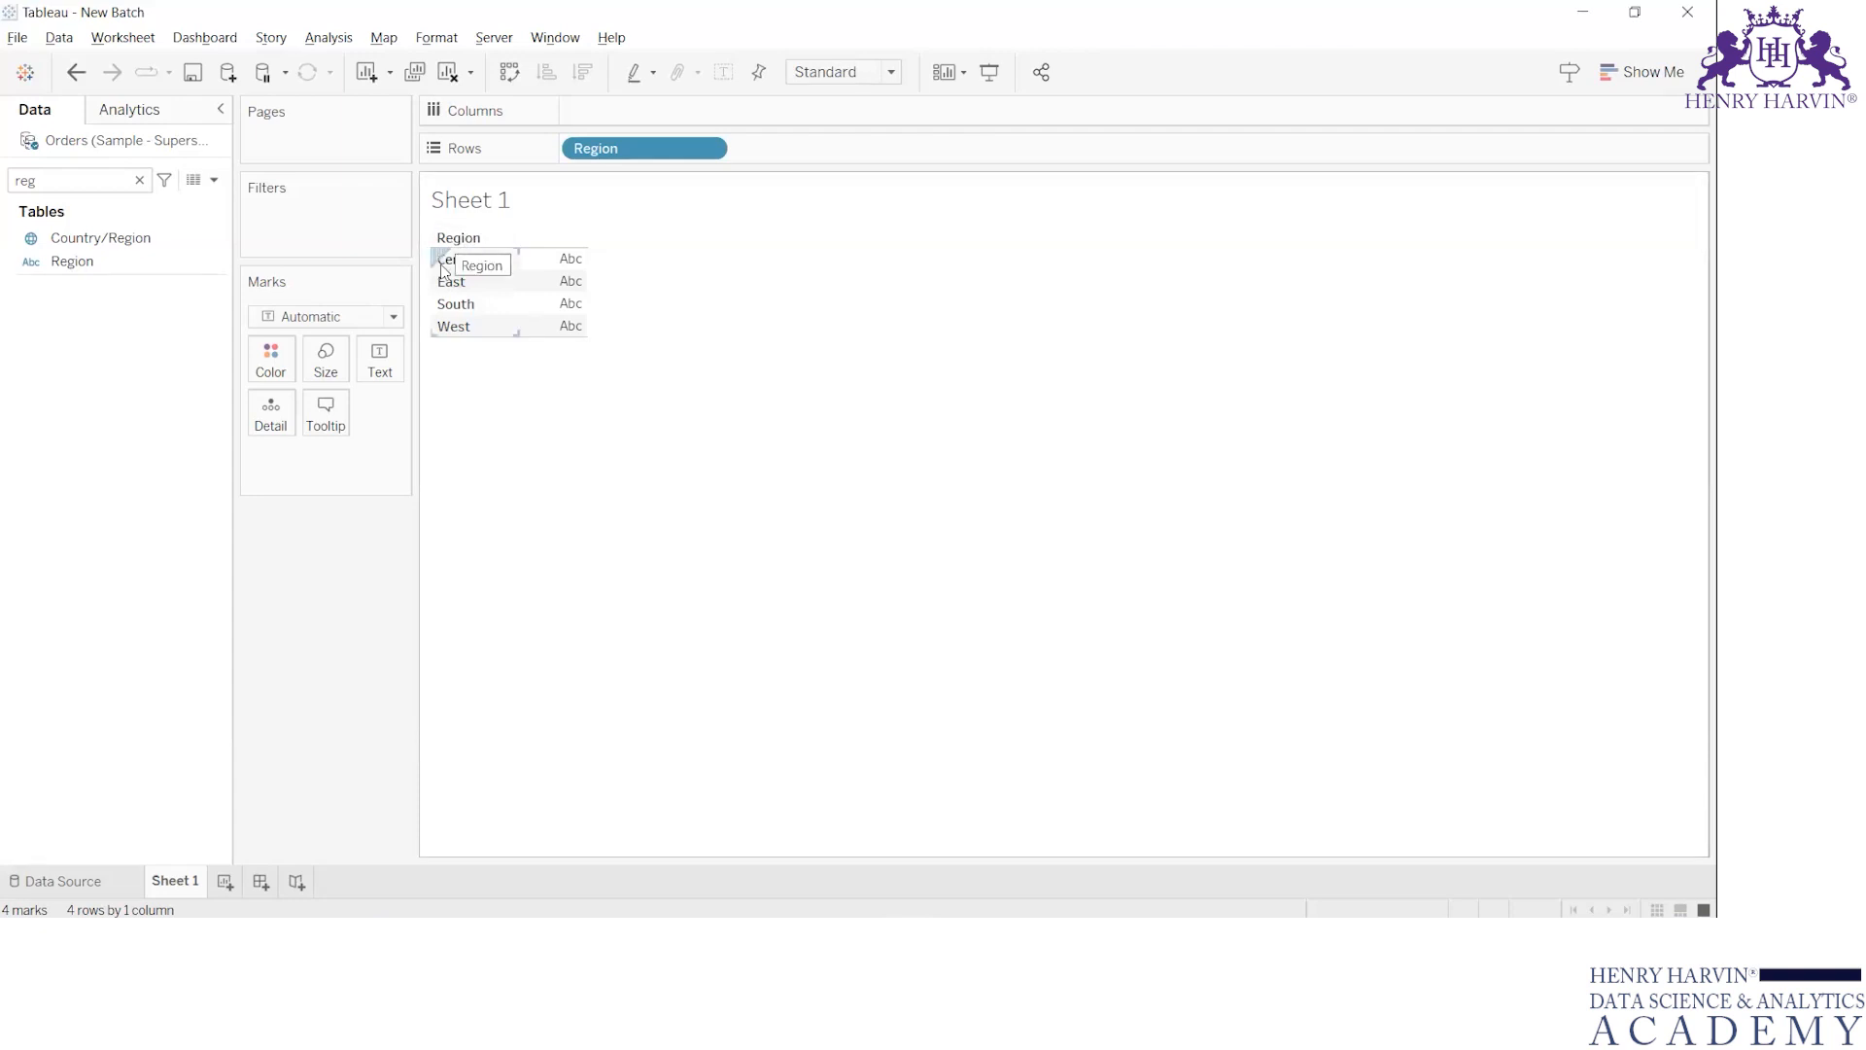
Switch to the Sample - Superstore workbook in Excel, add filters to the Orders header row and examine the Region filter values
key("alt+Tab")
key("alt+Tab")
key("alt+Tab")
left_click(1044, 258)
key("ctrl+shift+l")
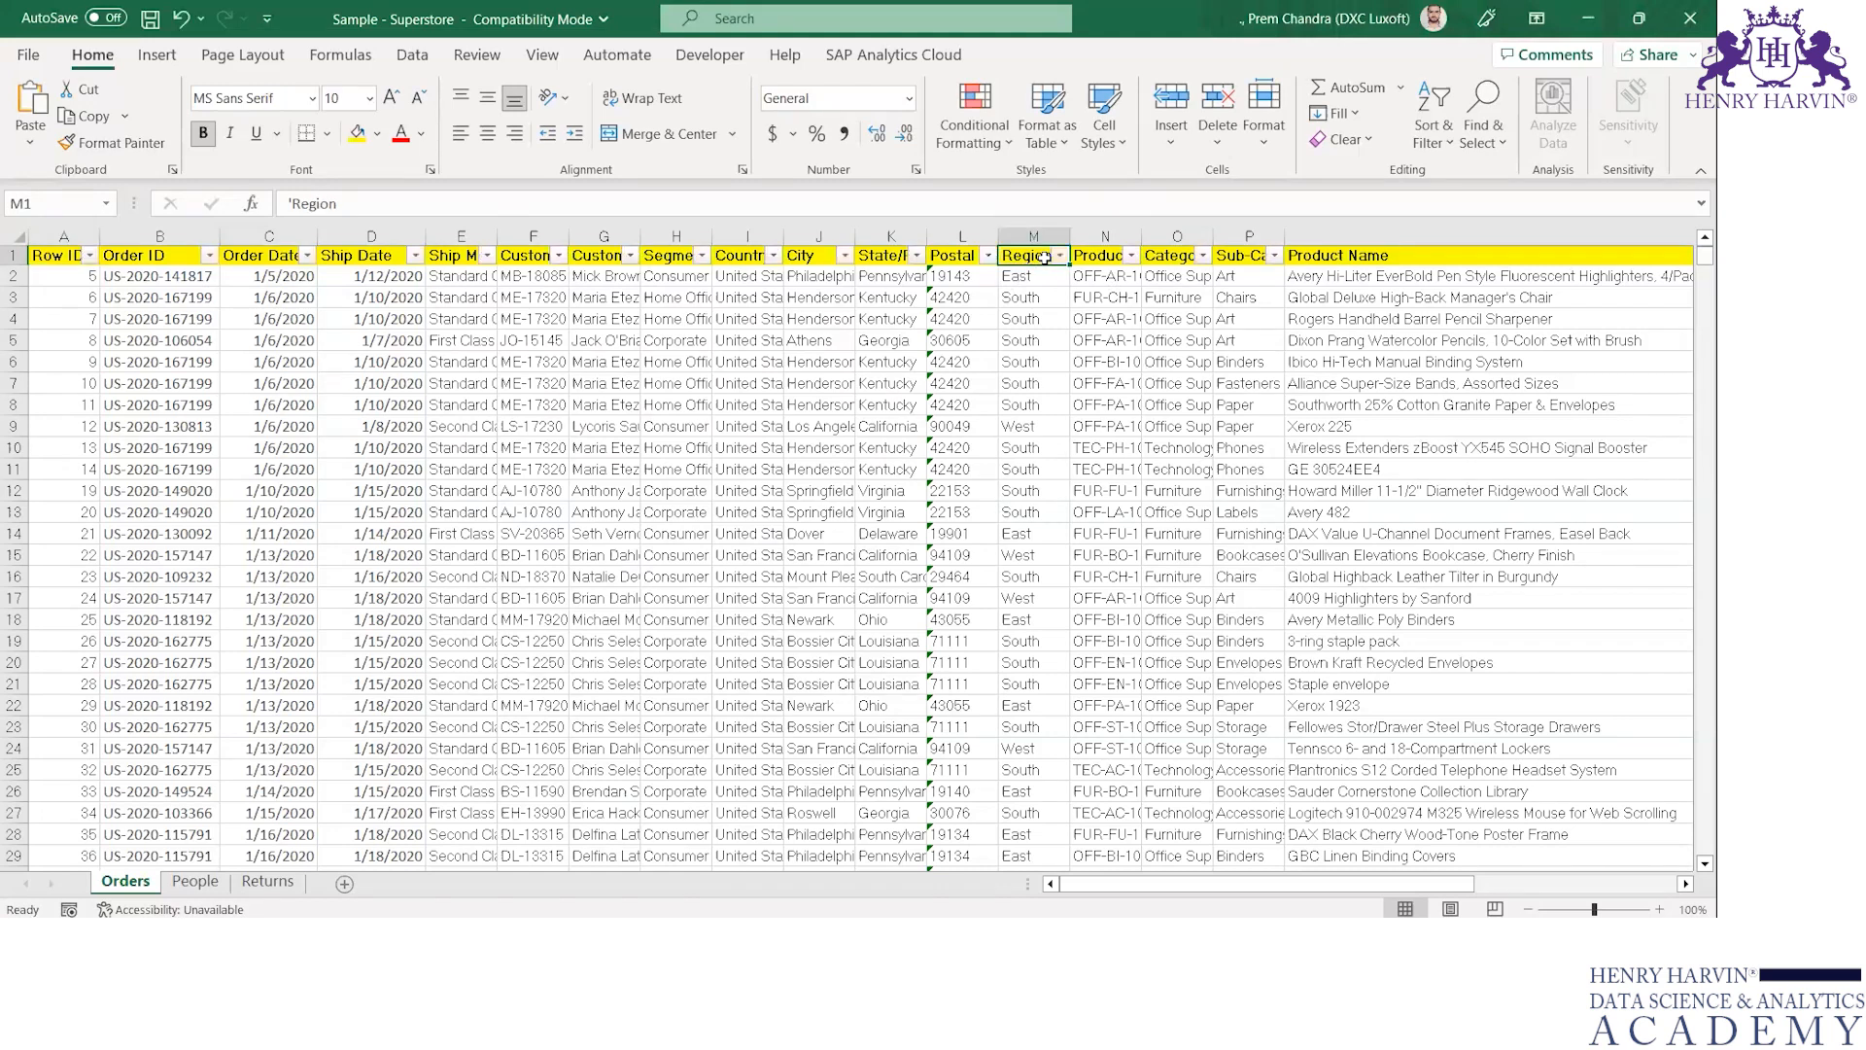
left_click(1059, 256)
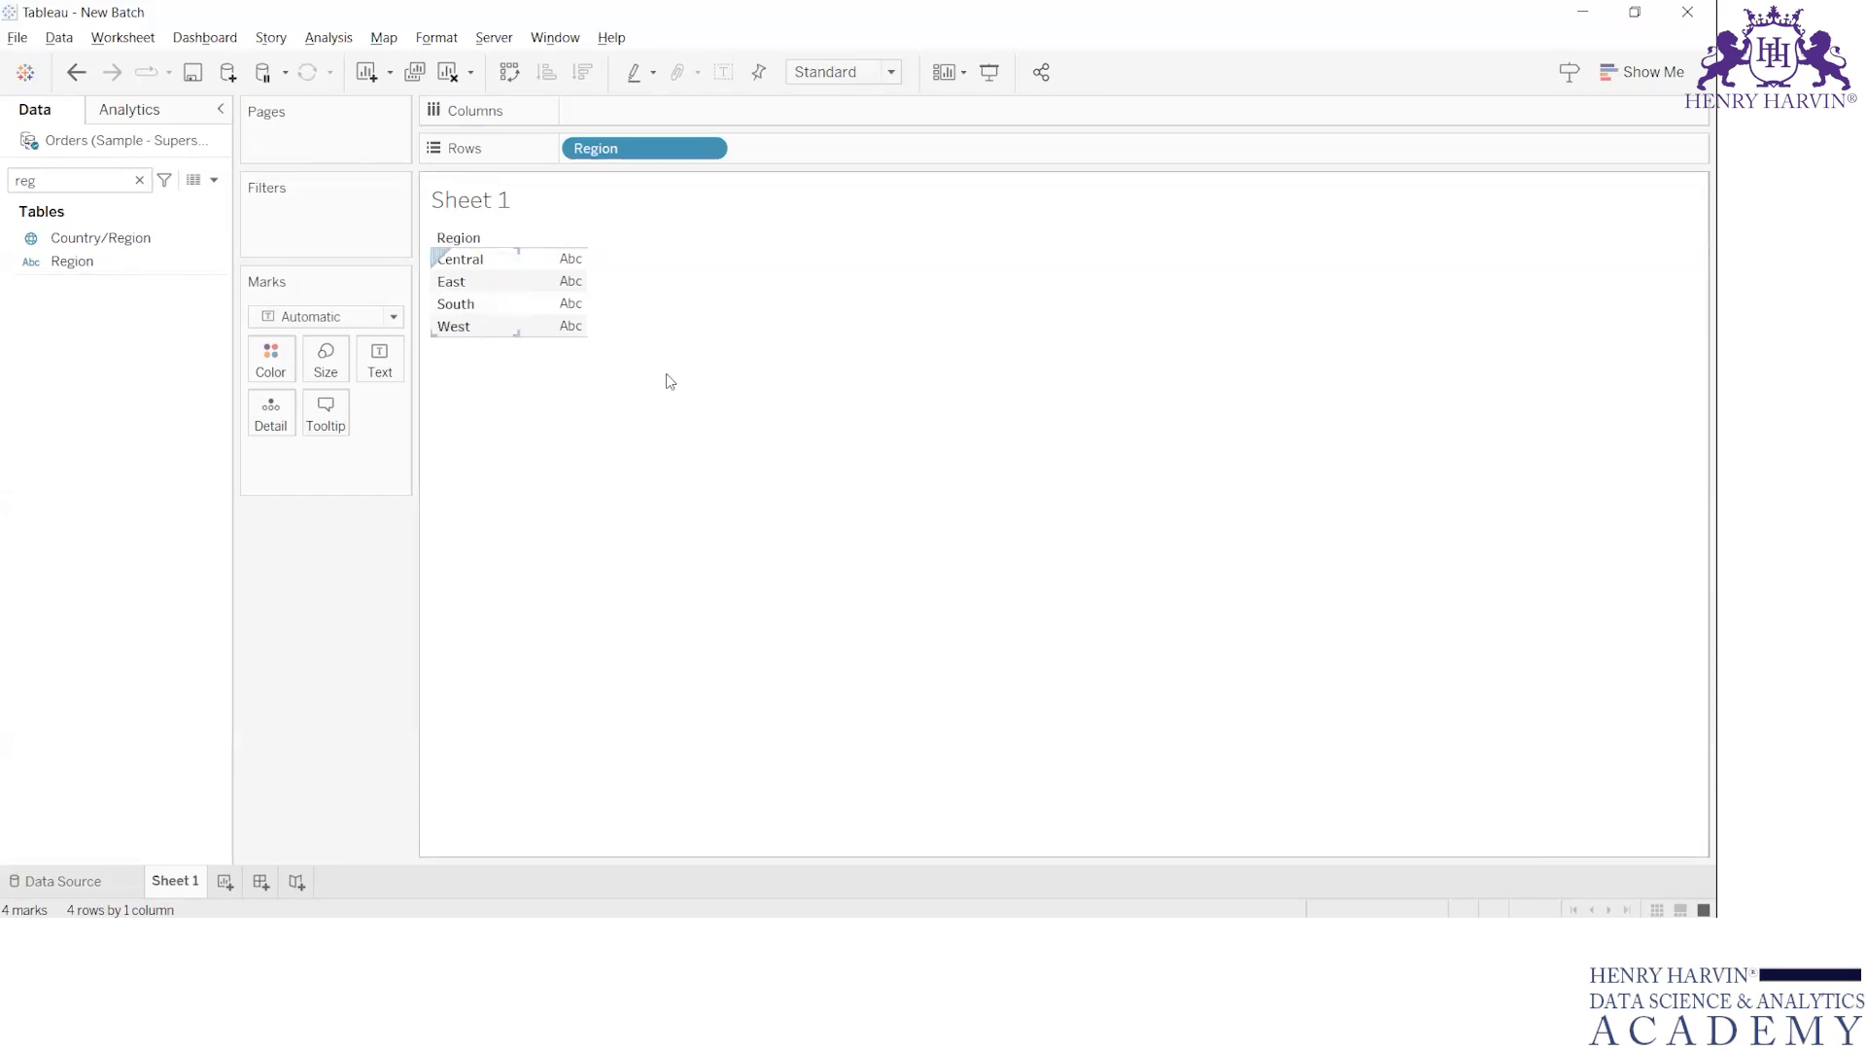
Check the extract details on Tableau's Data Source page and recheck the Region filter values in the Excel Orders sheet
key("alt+Tab")
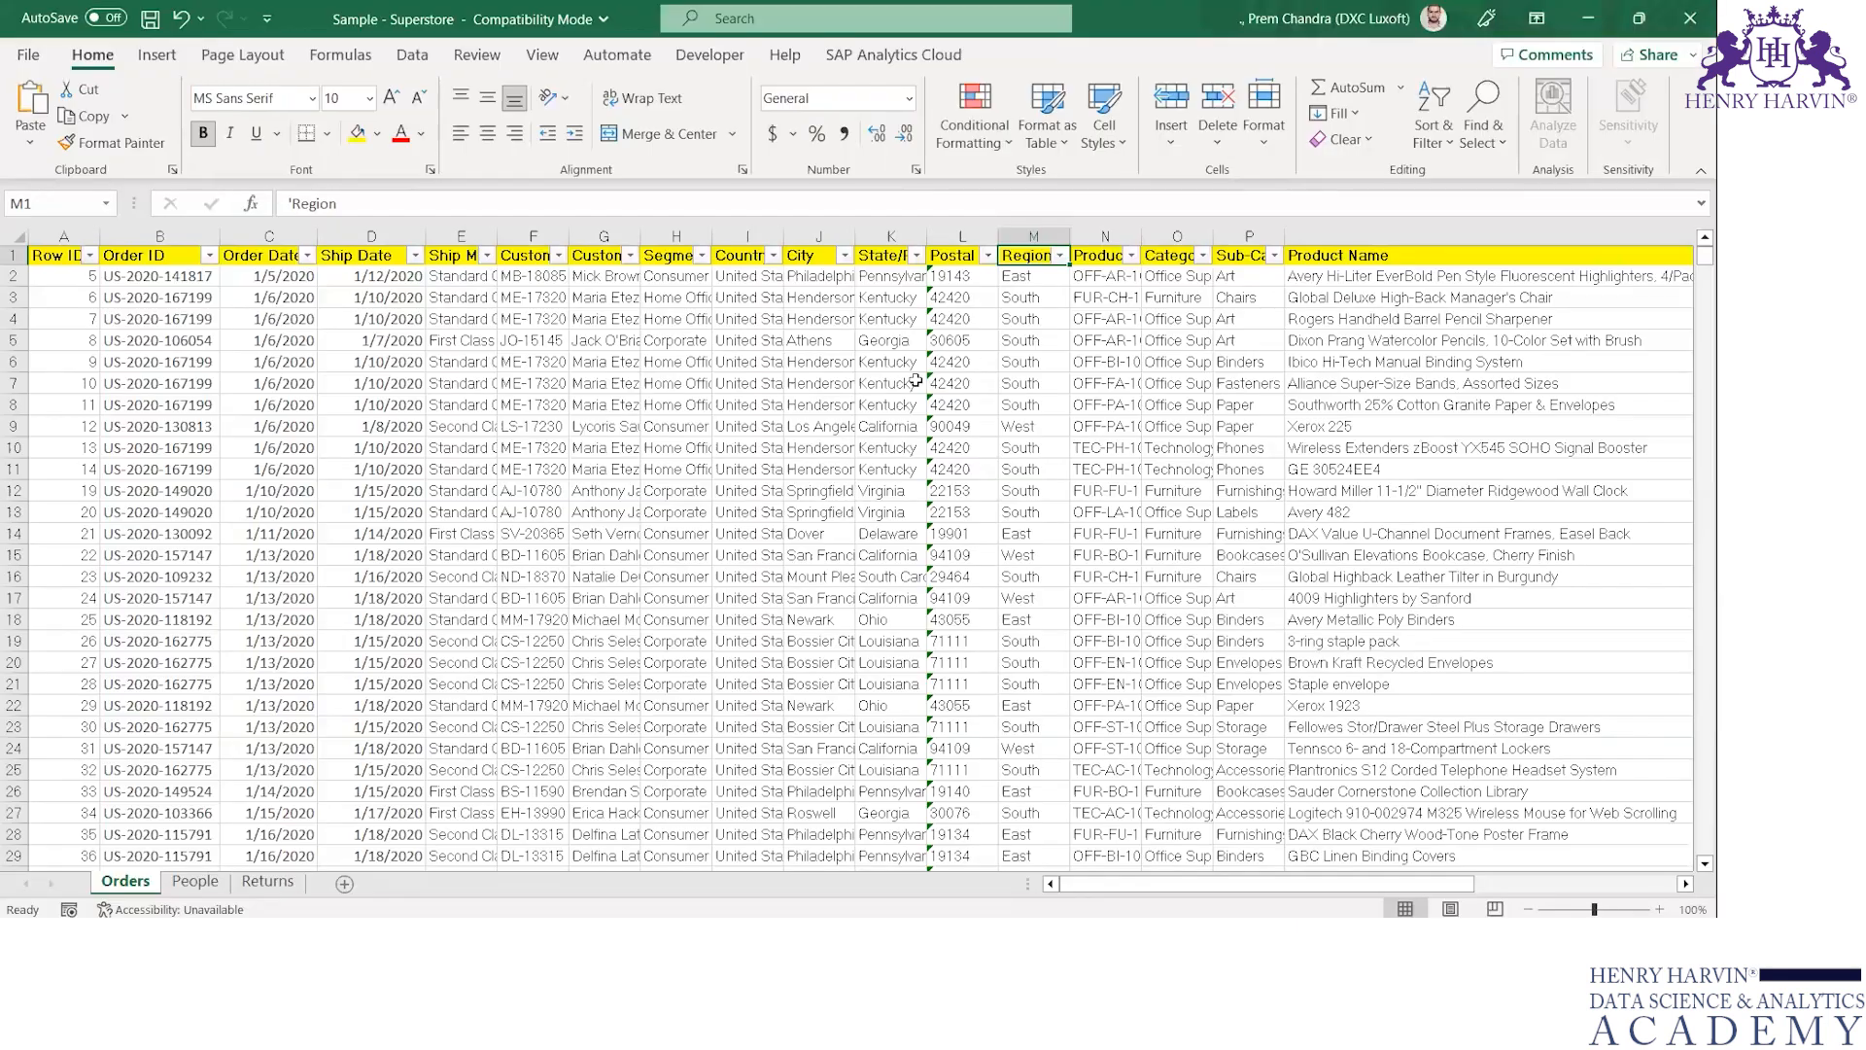
key("ctrl+shift+l")
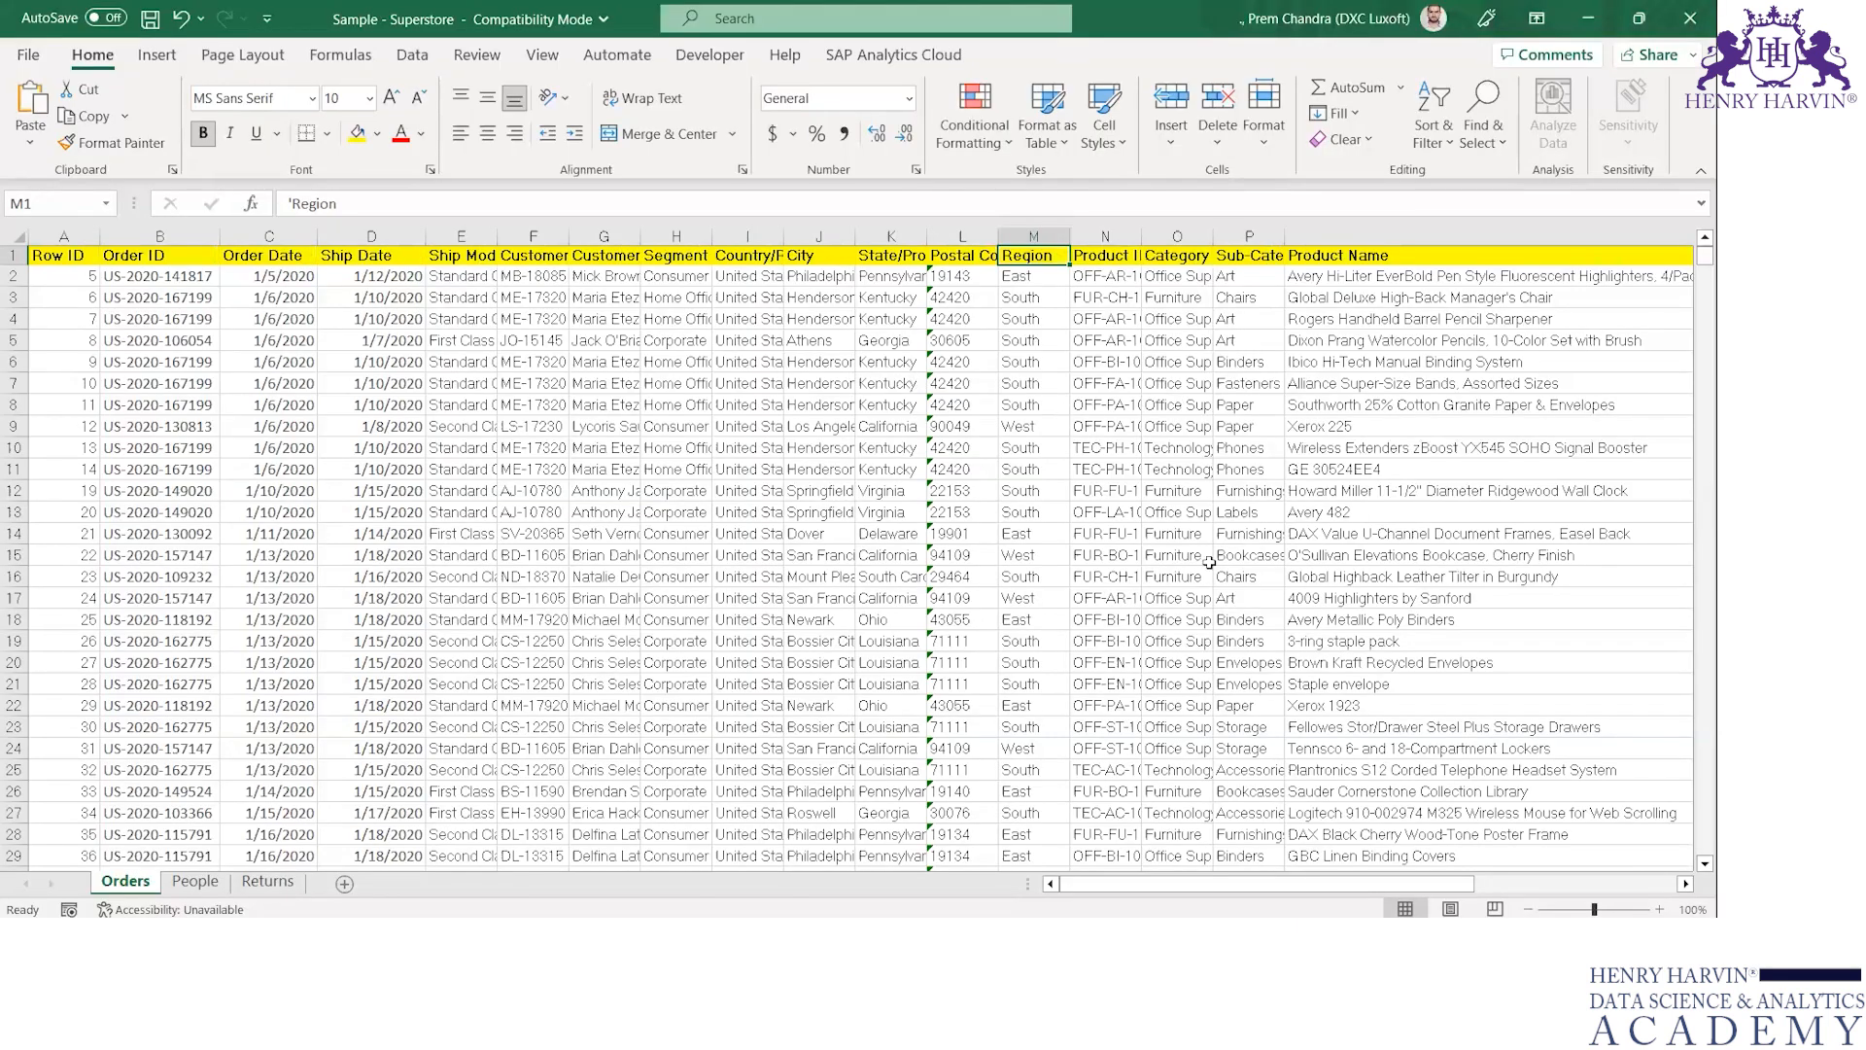
key("alt+Tab")
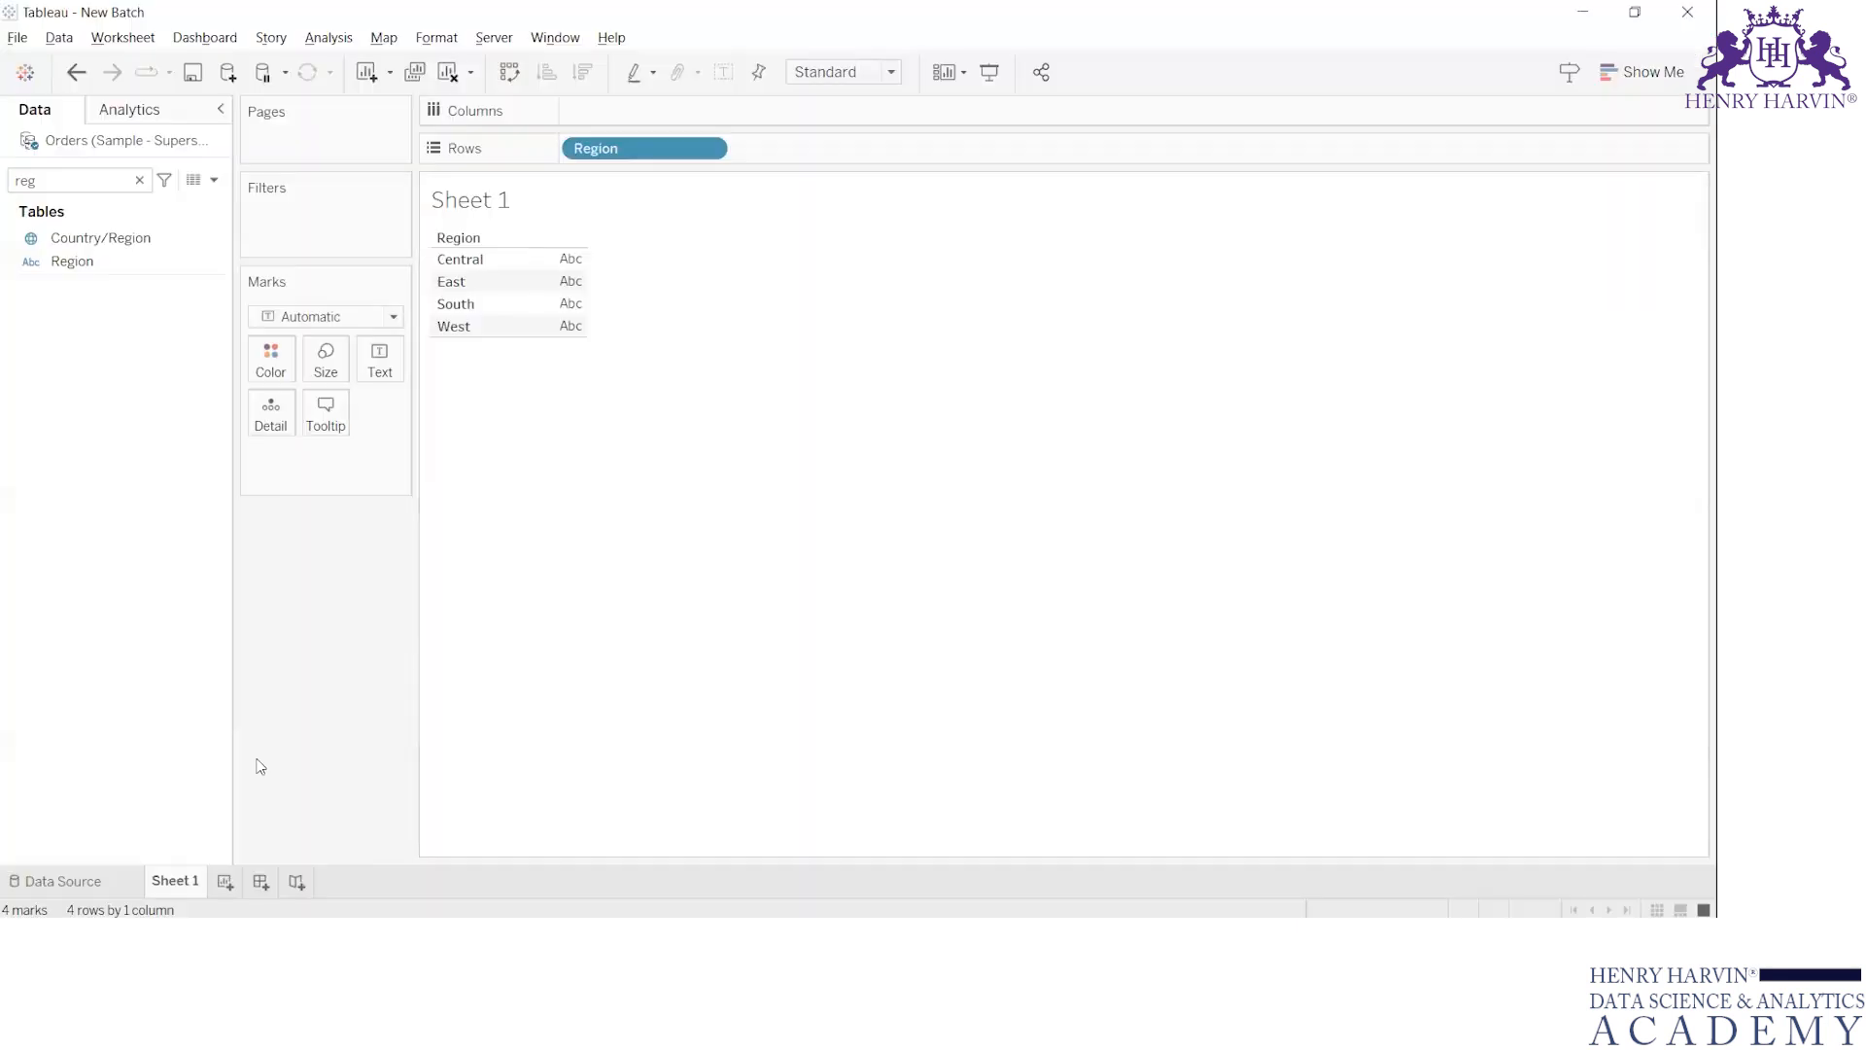
left_click(101, 878)
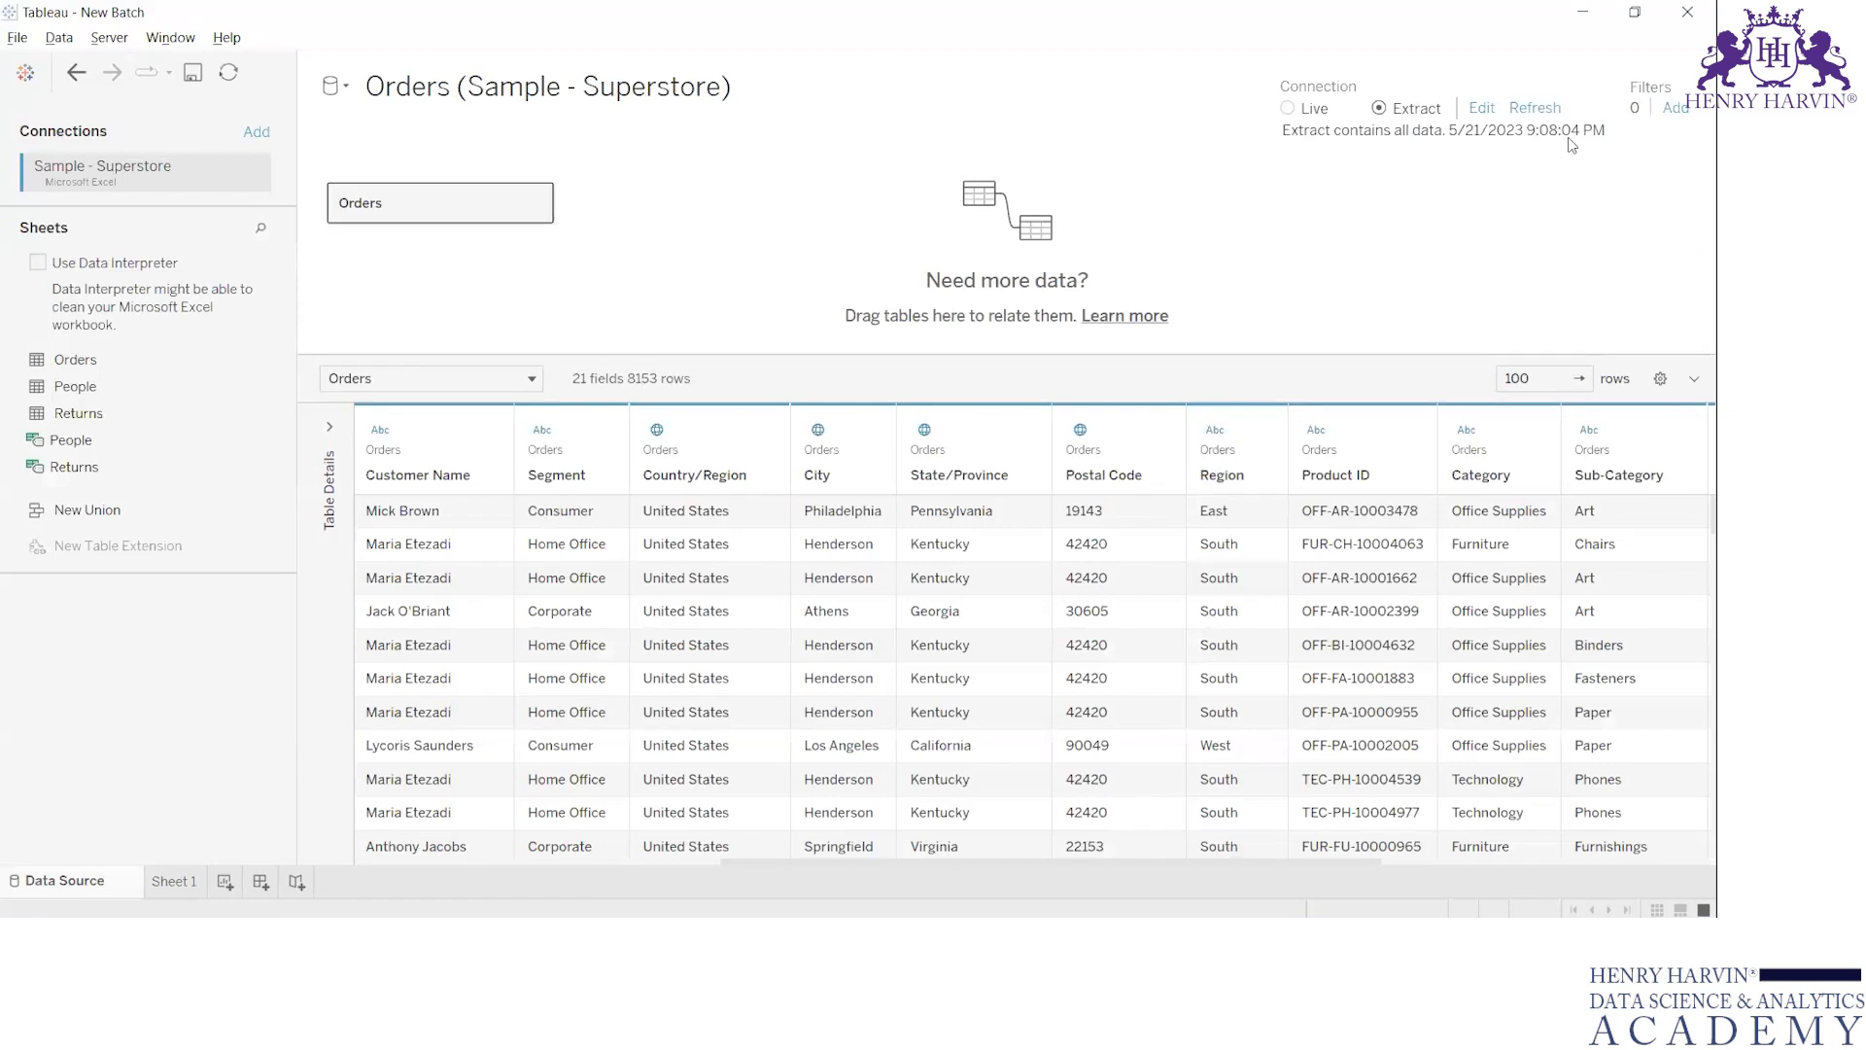
key("alt+Tab")
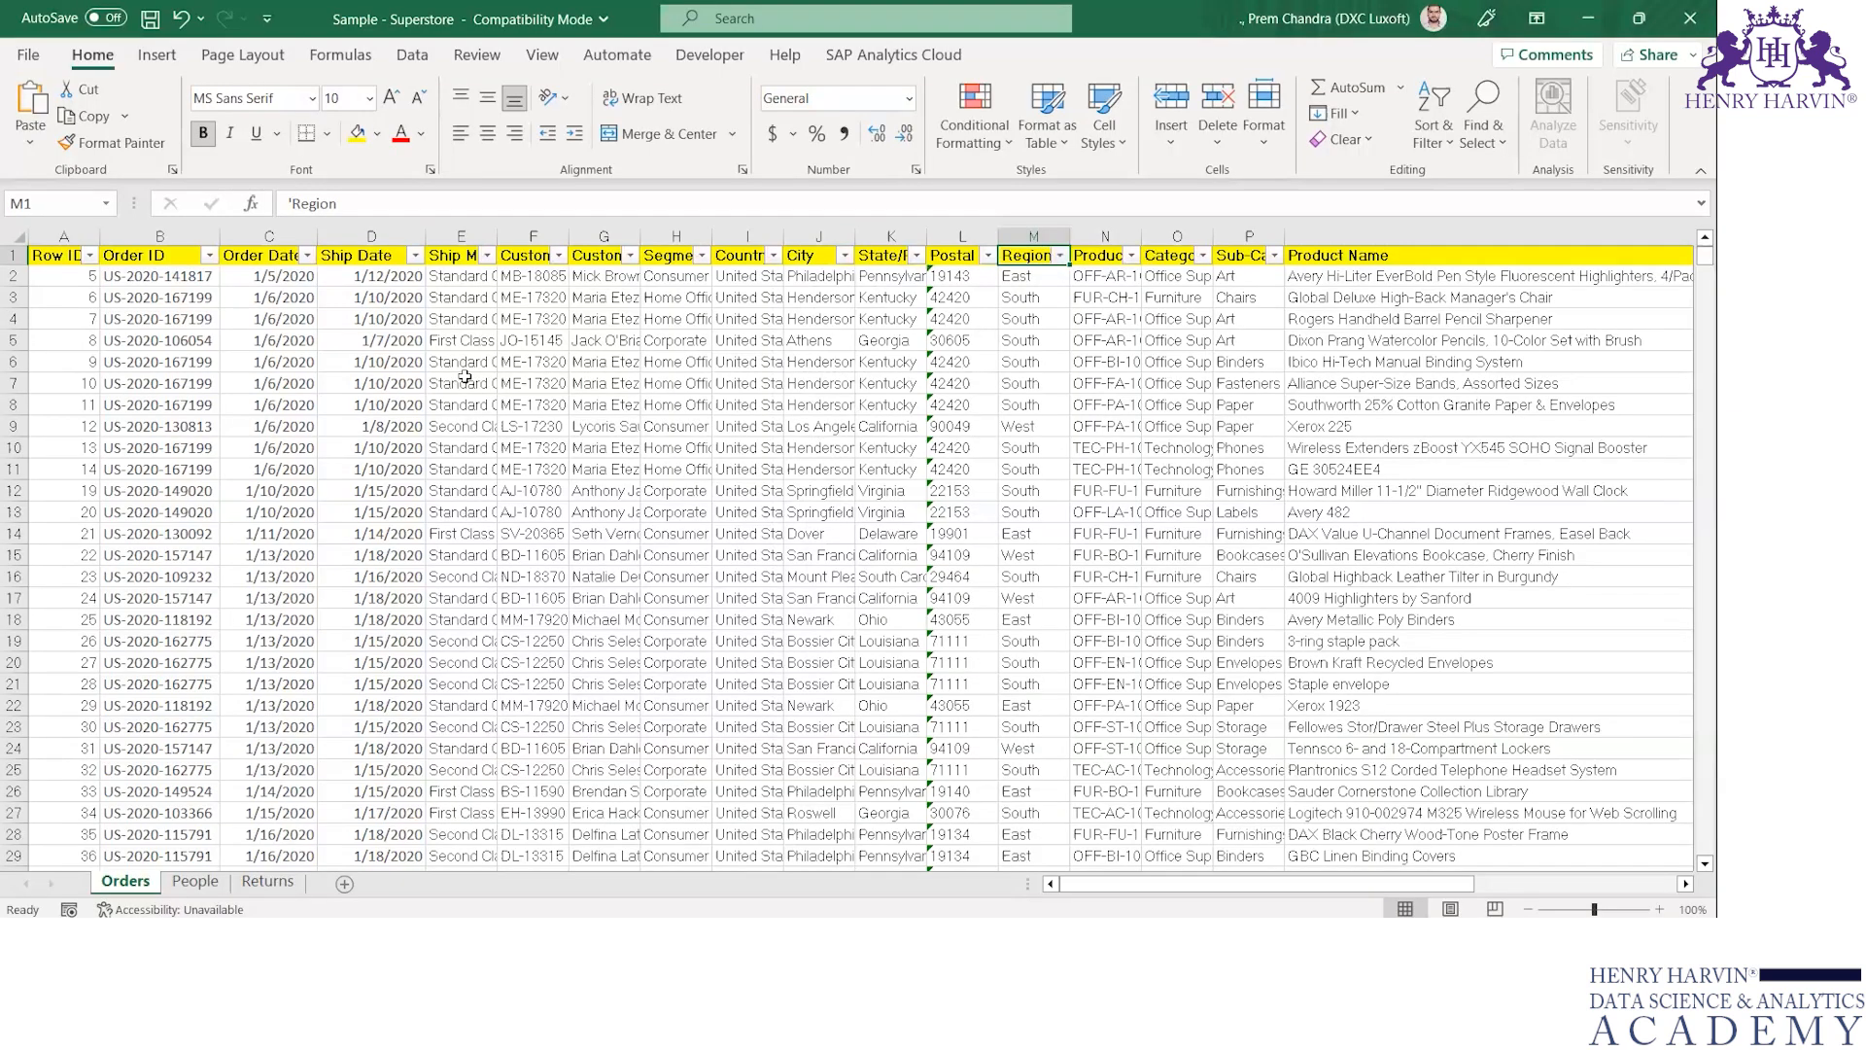
key("ctrl+shift+l")
key("alt+Down")
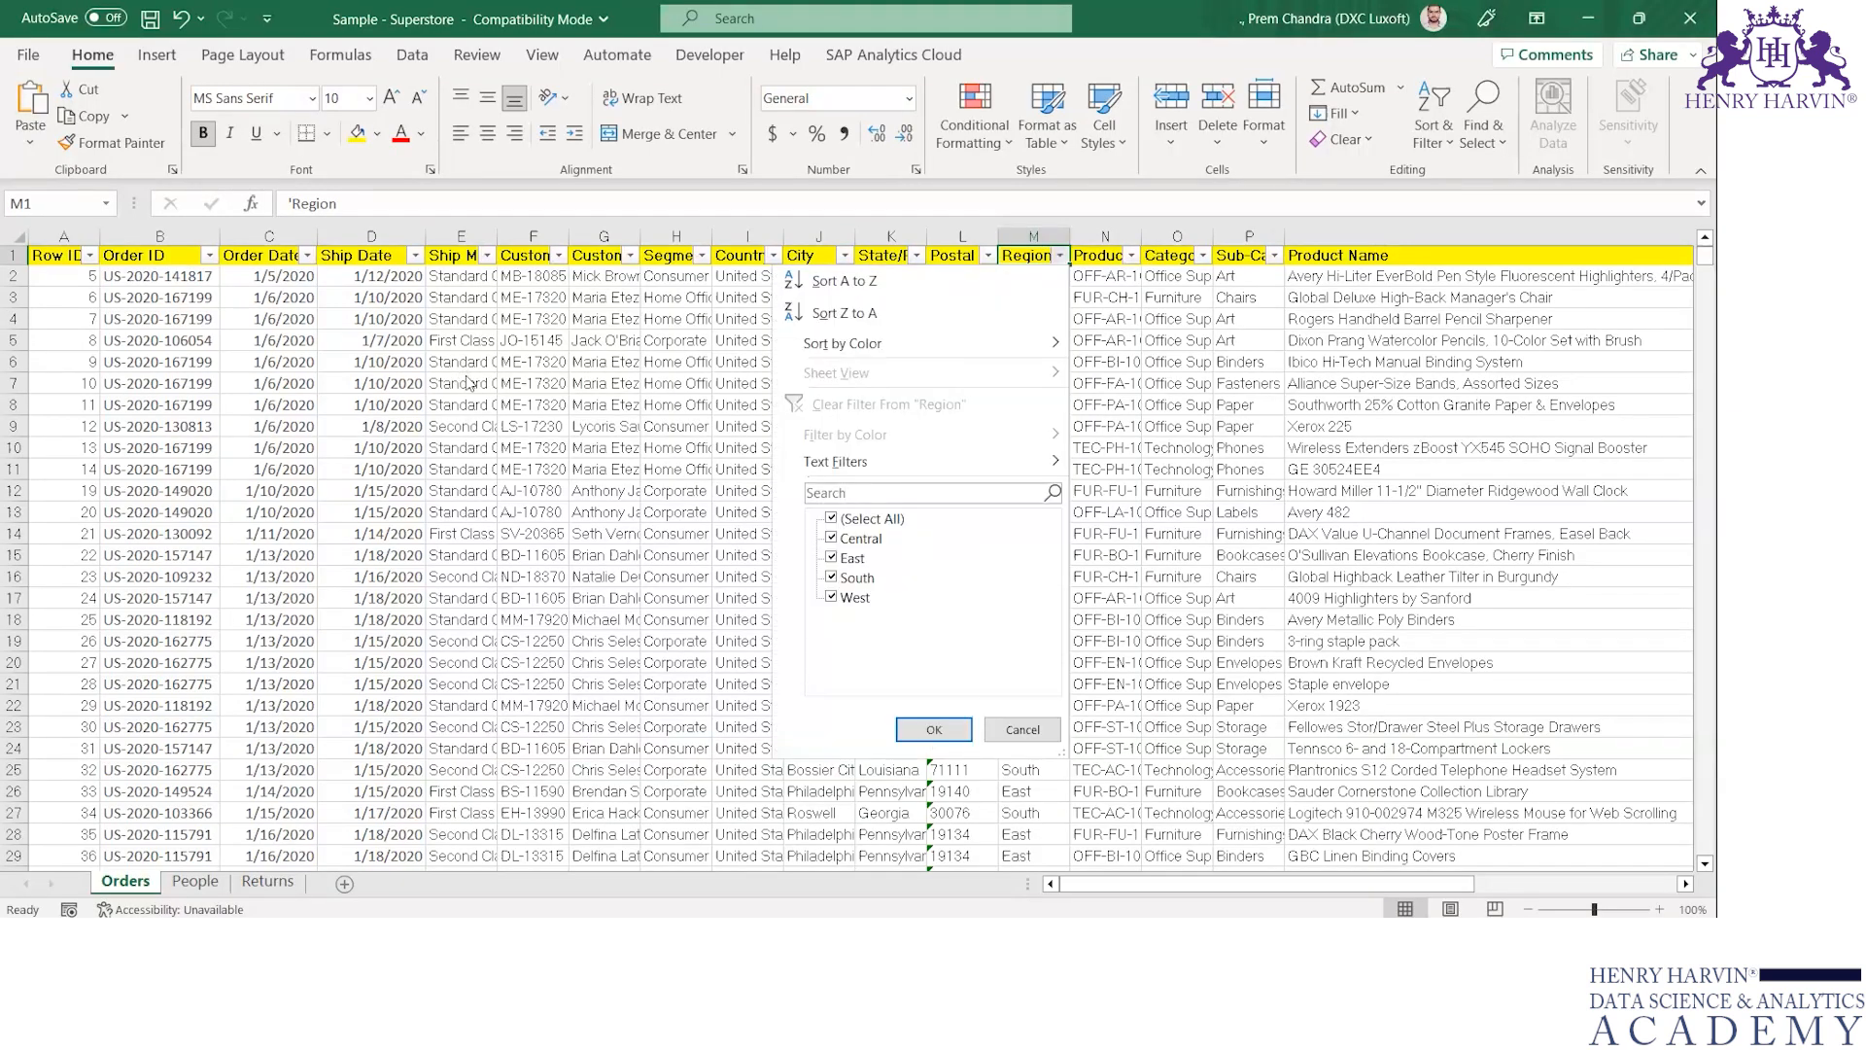
key("Escape")
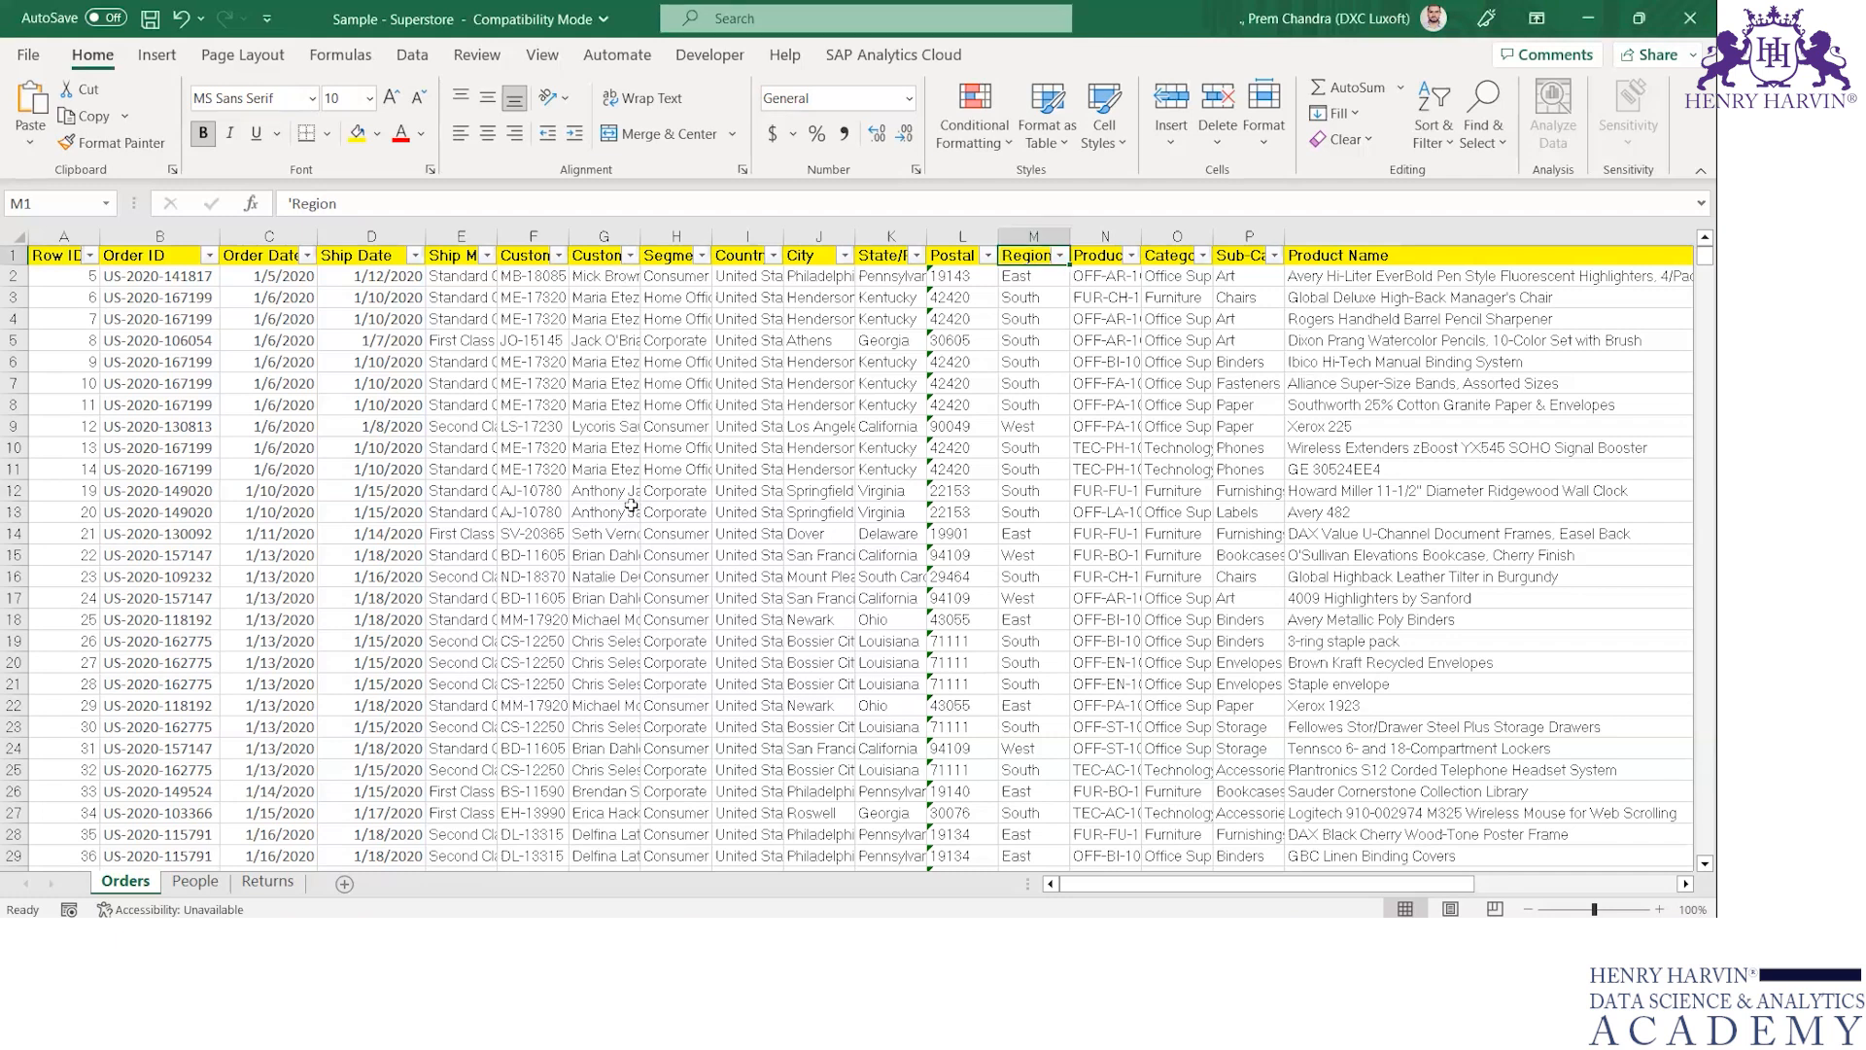
Switch back to Tableau, review the Region members on Sheet 1 and return to the Data Source page
key("alt+Tab")
key("Tab")
mouse_move(572, 274)
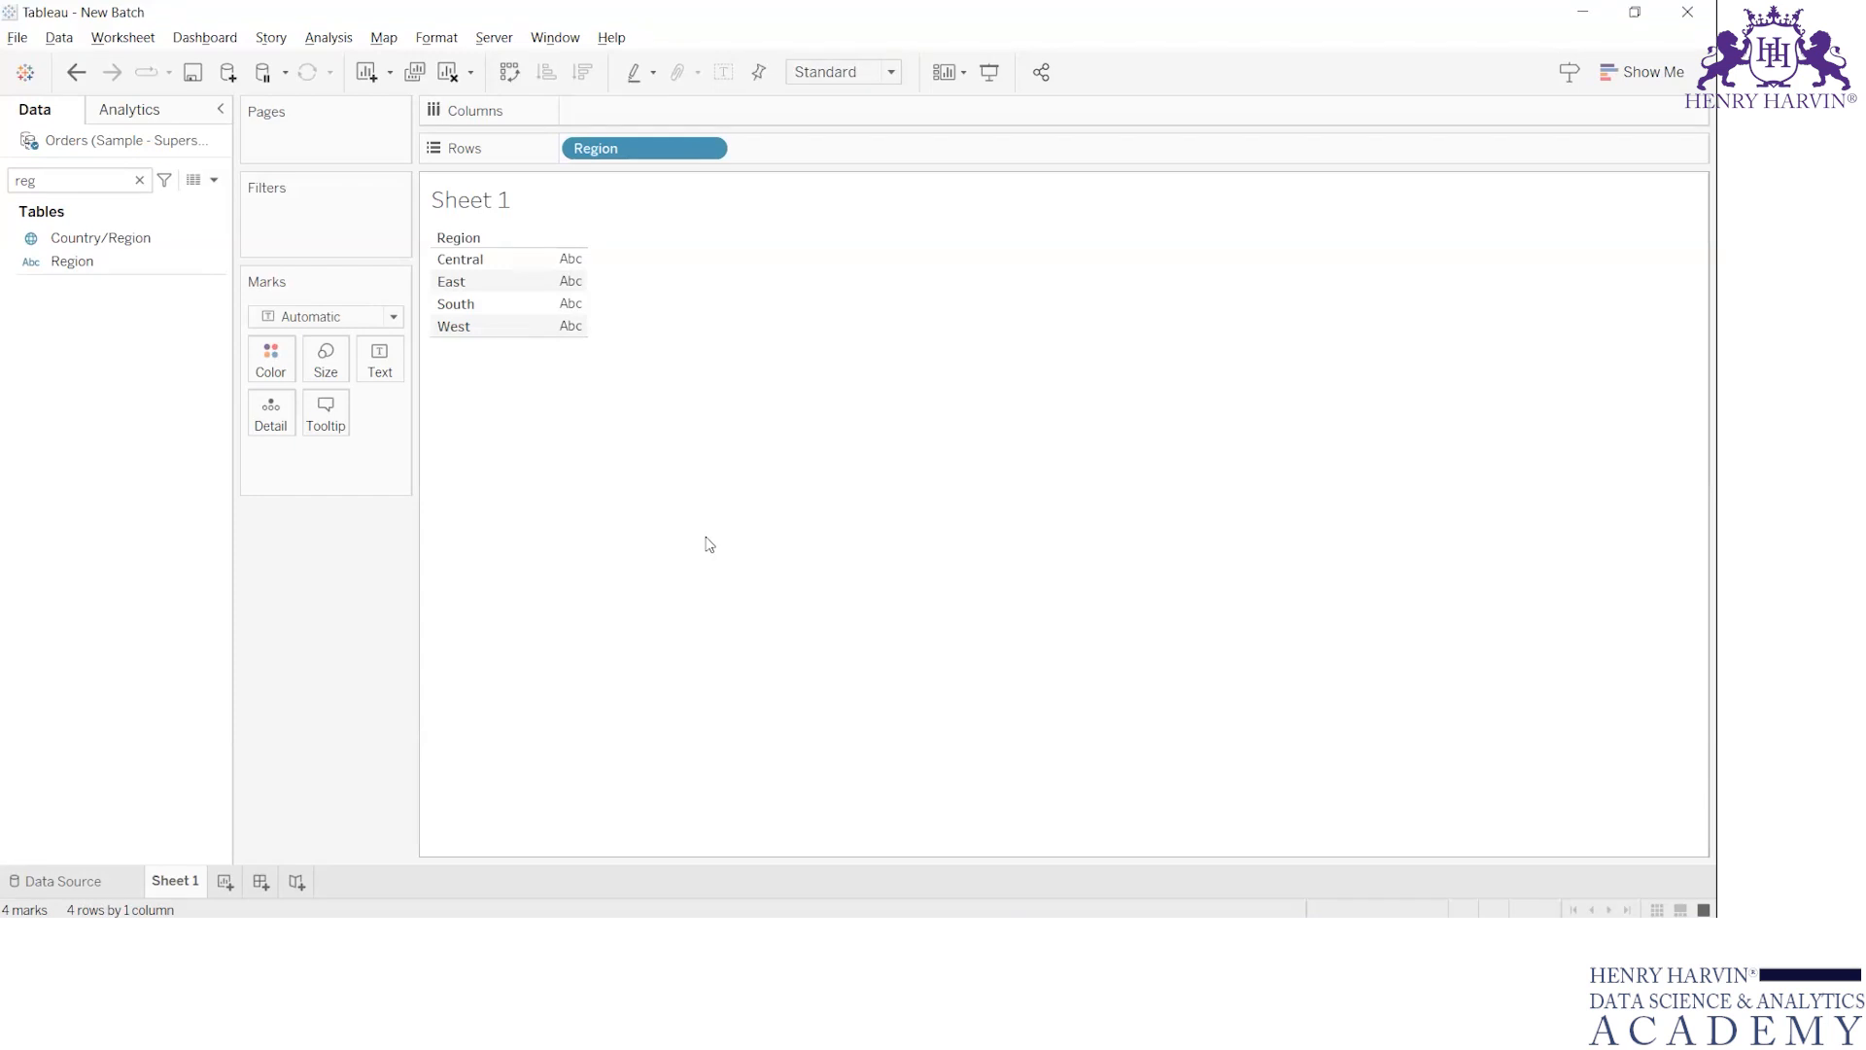
mouse_move(576, 308)
left_click(100, 895)
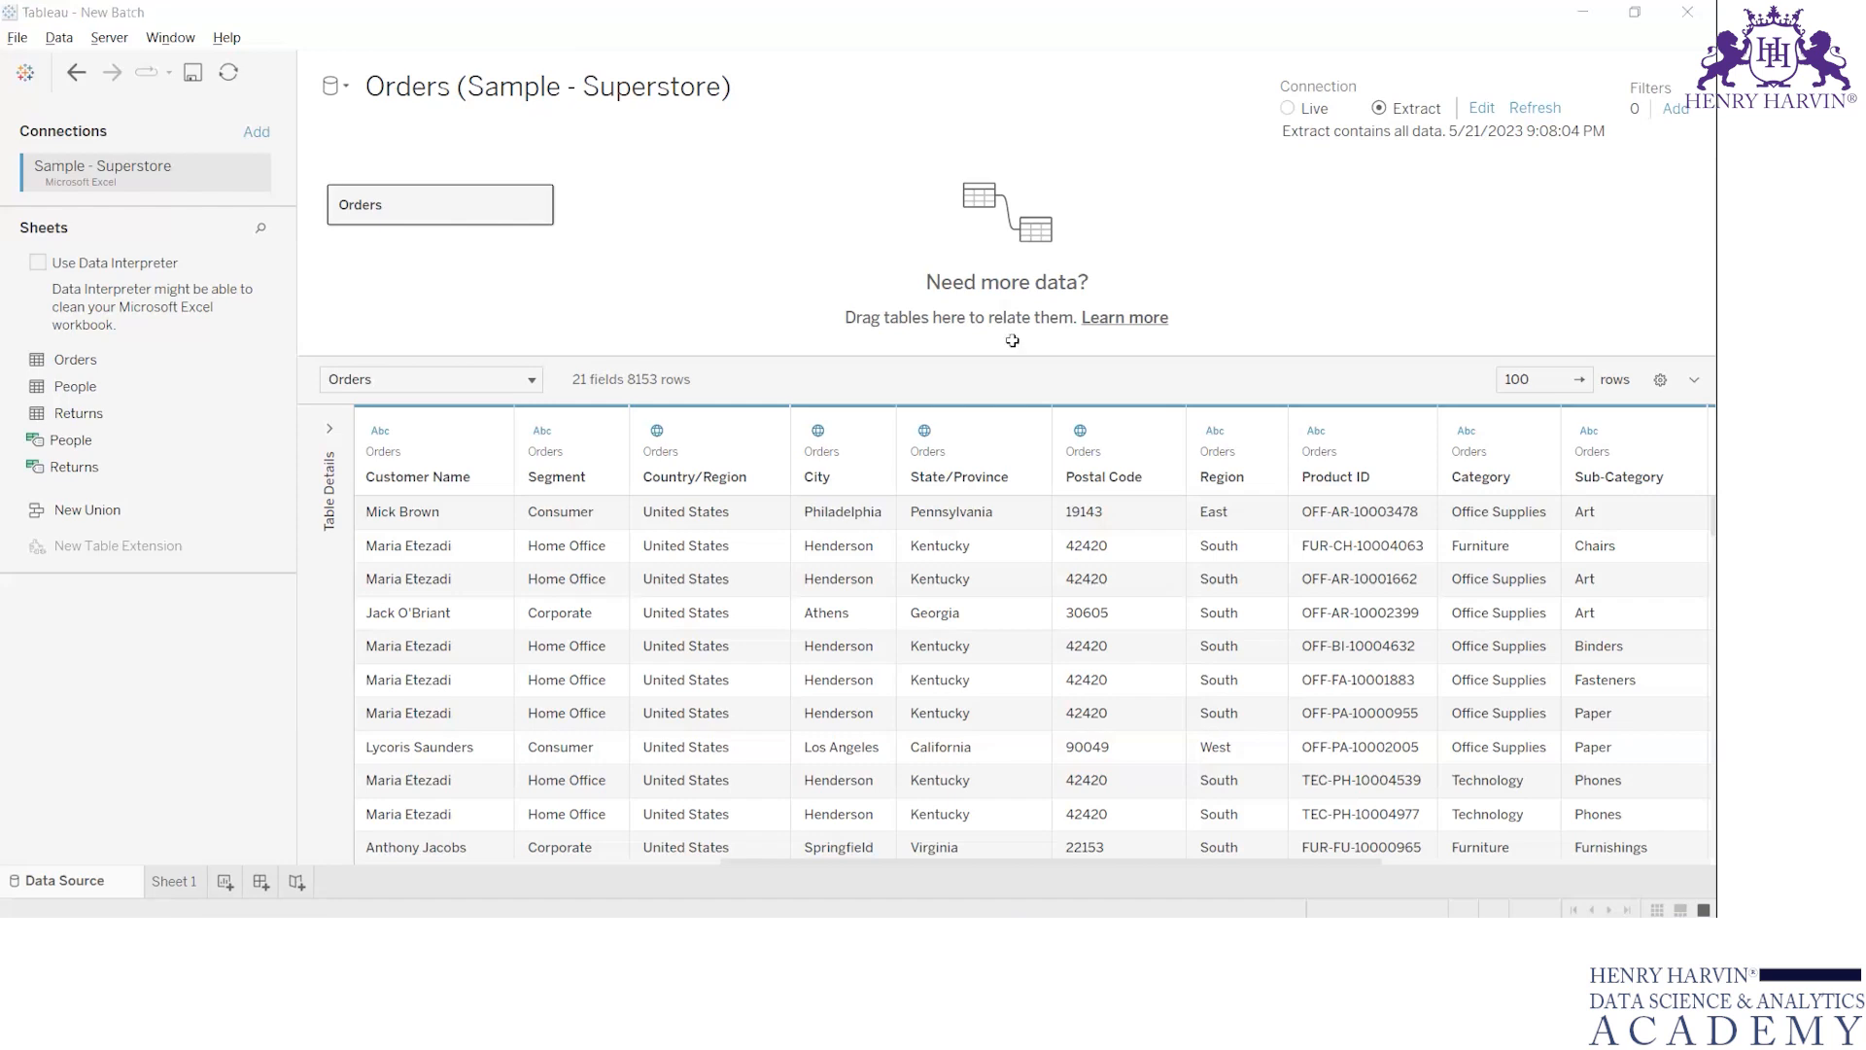
Switch to Excel and remove the filters from the header row of the Orders sheet
key("alt+Tab")
left_click(1055, 280)
key("ctrl+shift+l")
key("Up")
key("Left")
key("Left")
Look through the column headings of the Excel Orders sheet, comparing them with the fields in Tableau's data preview
key("Left")
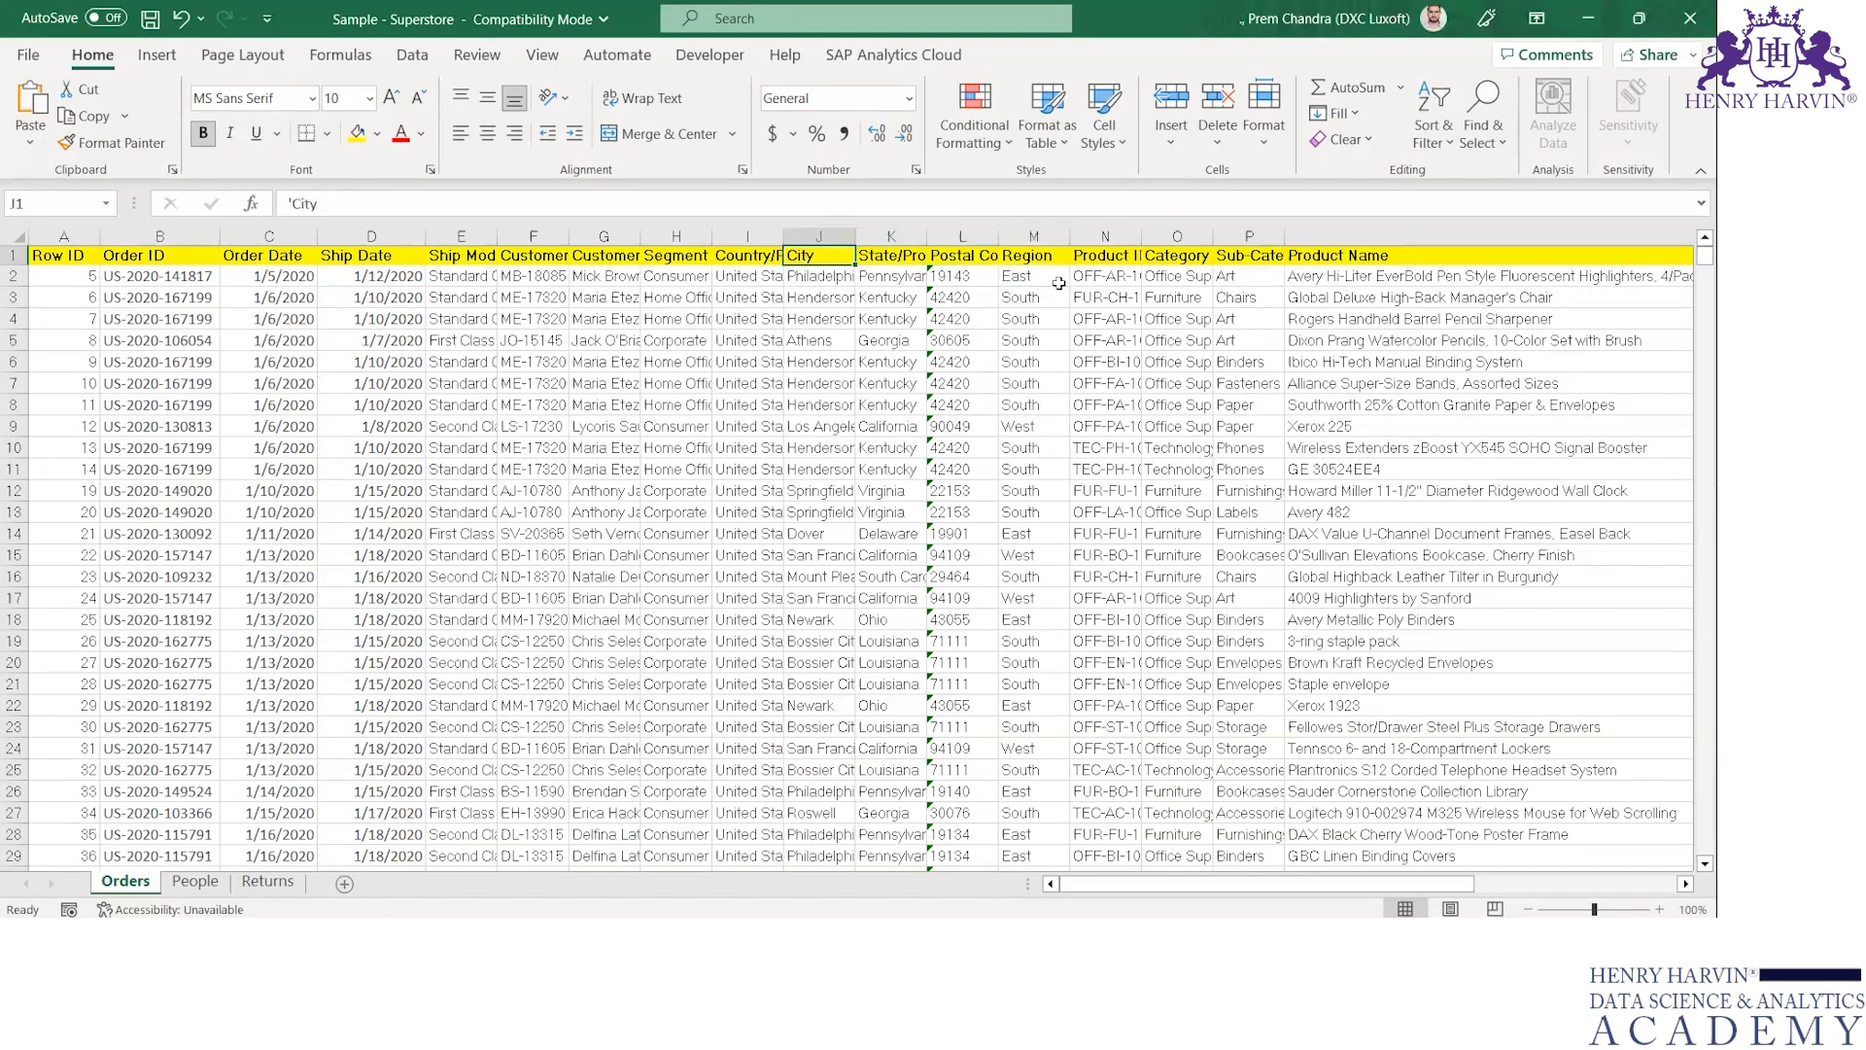
key("ctrl+shift+Right")
key("Left")
key("Left")
key("Left")
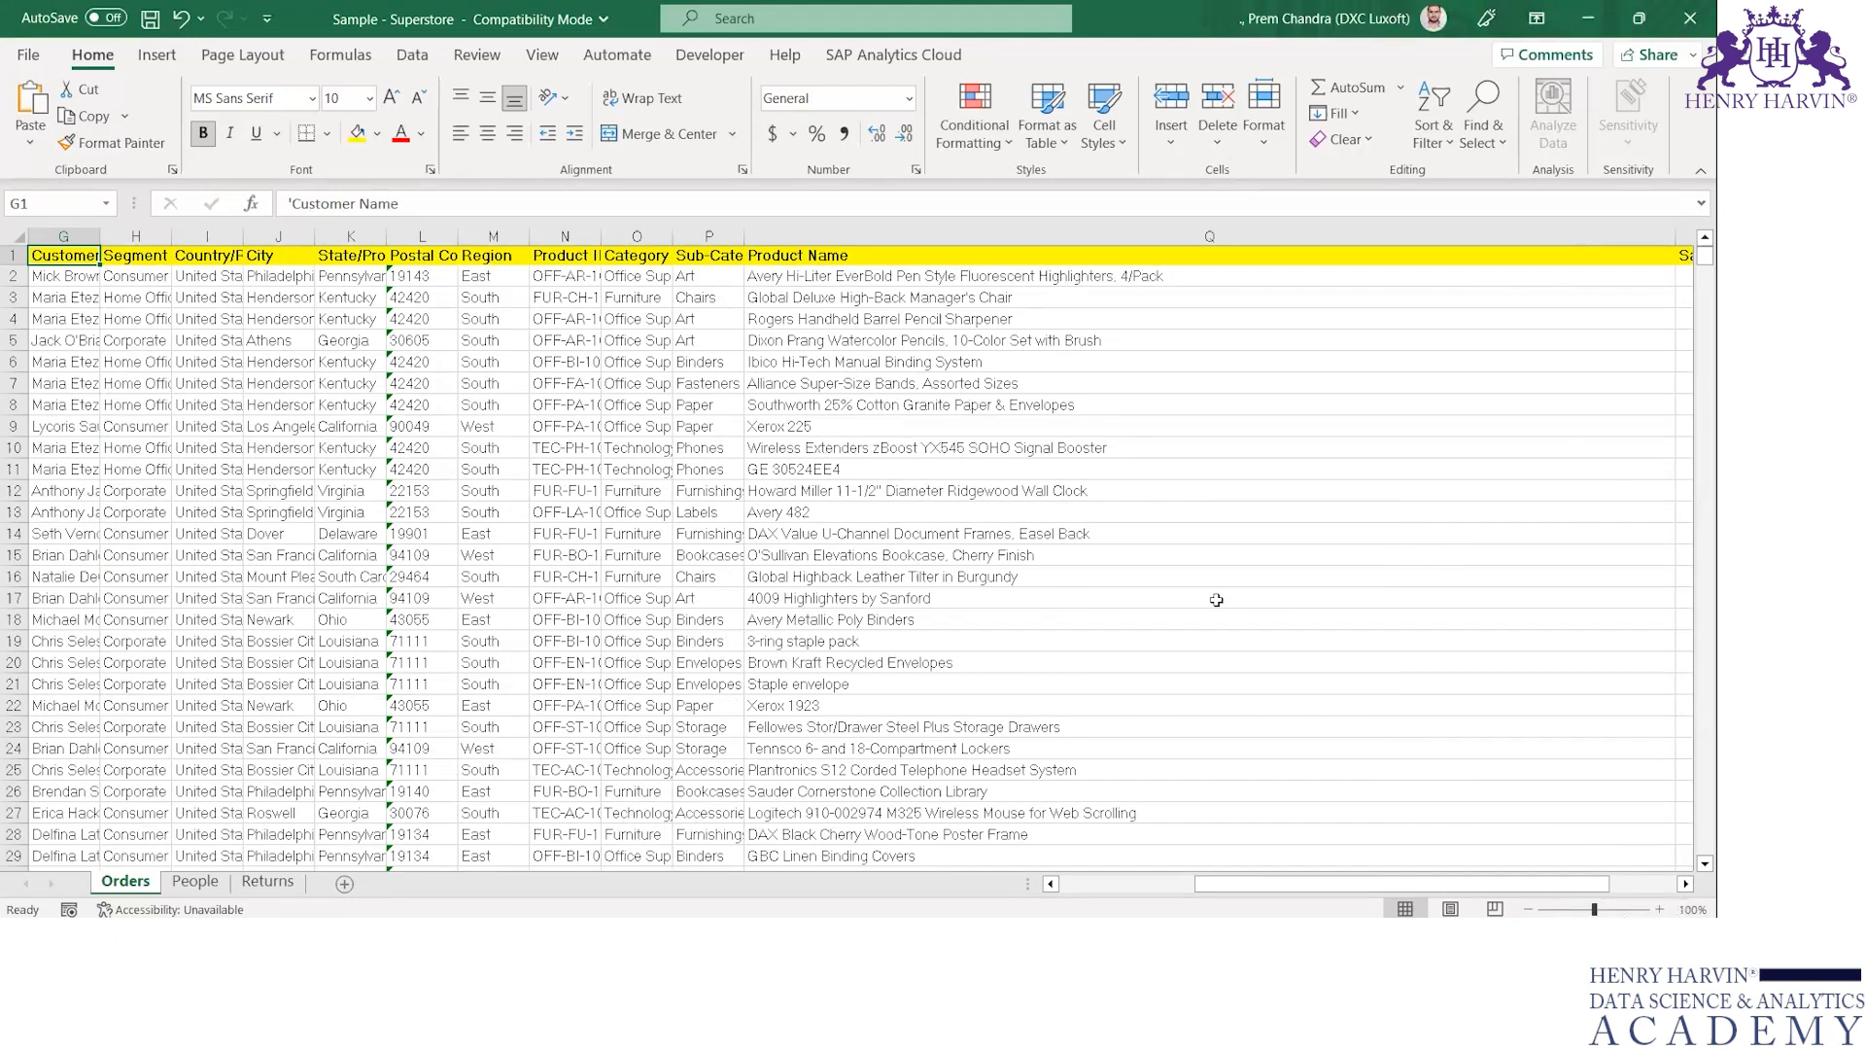
key("Right")
key("Right")
key("Left")
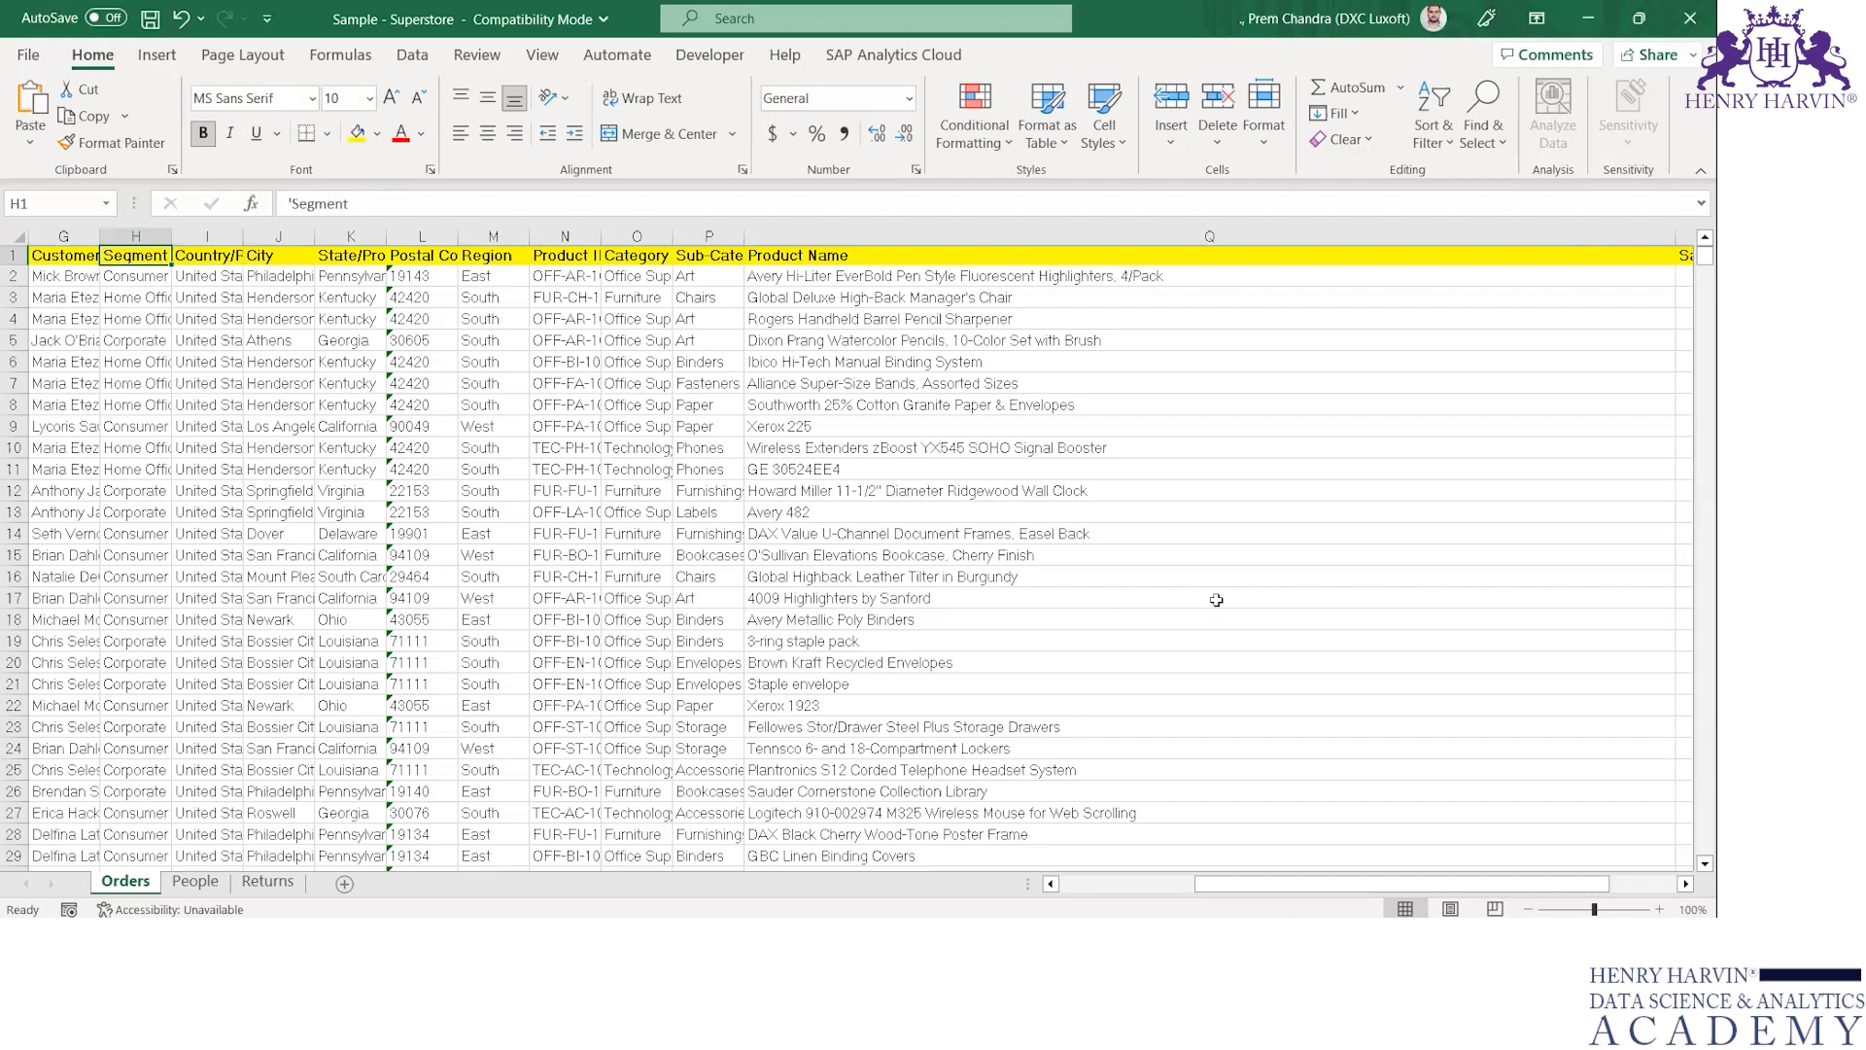
key("alt+Tab")
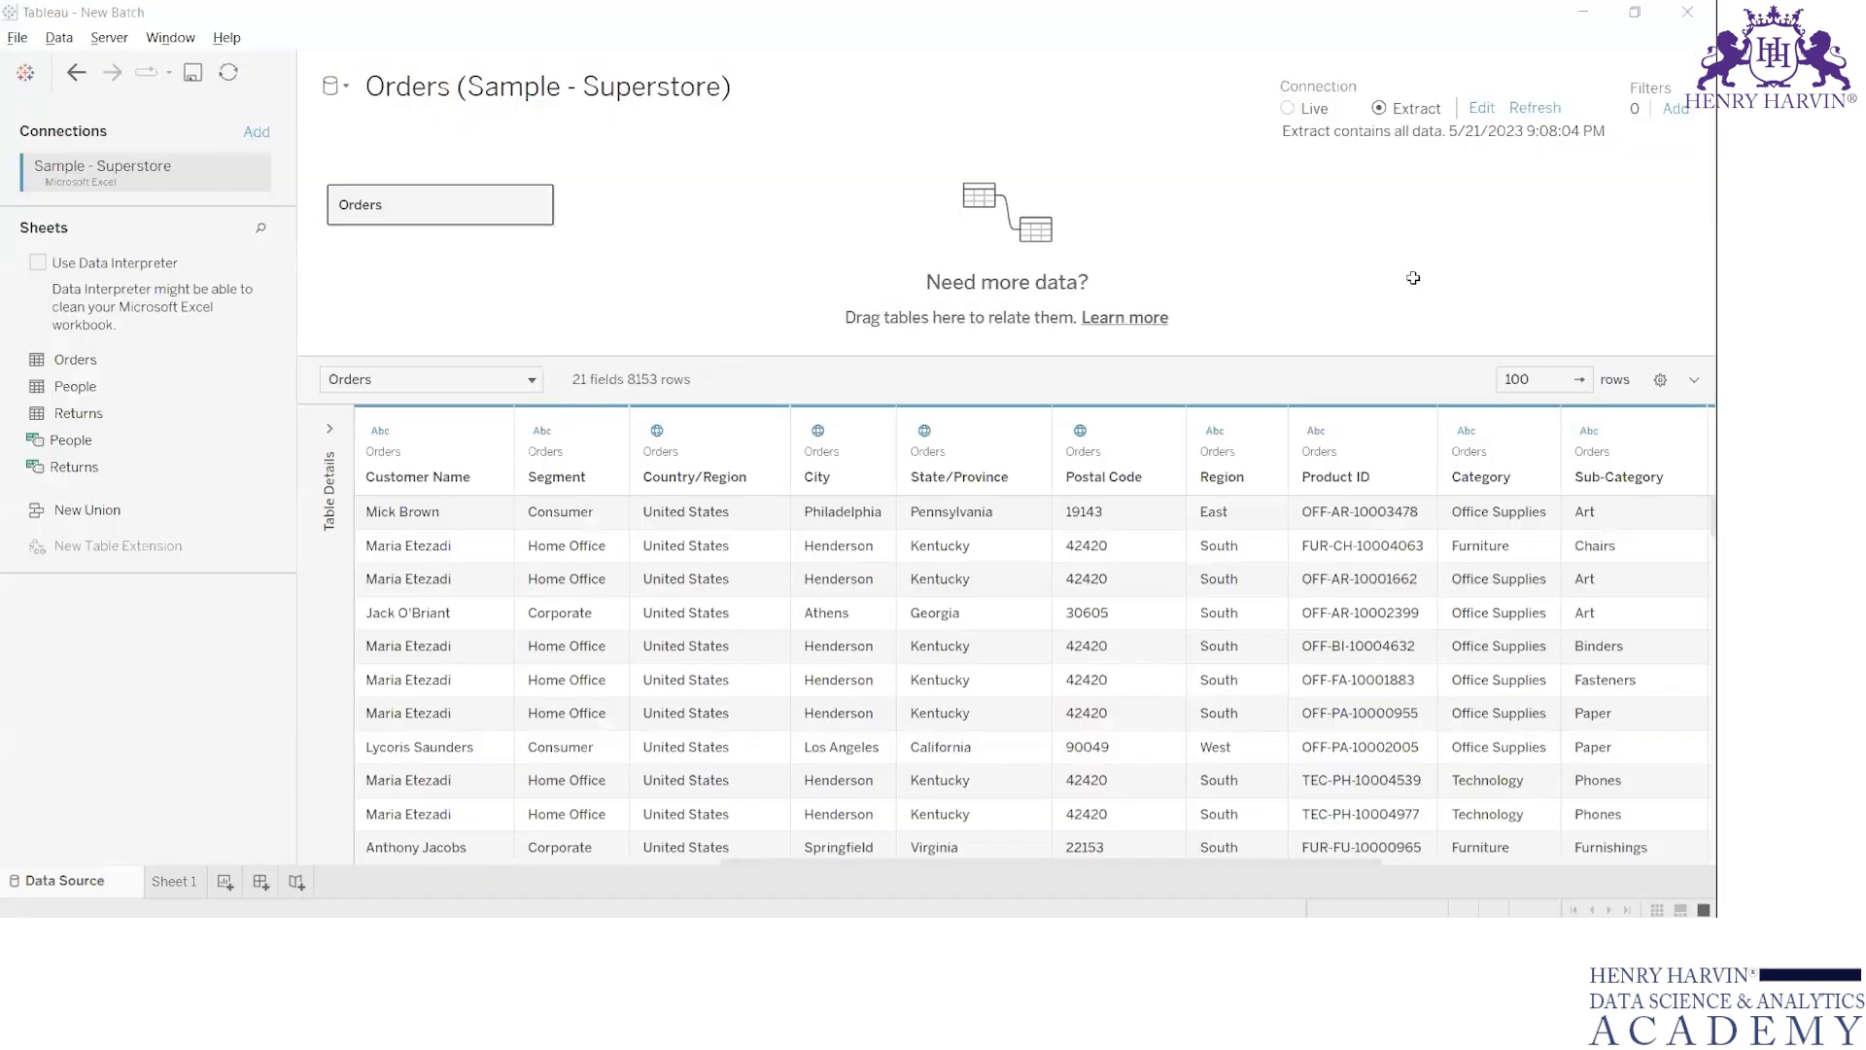
key("alt+Tab")
left_click(814, 258)
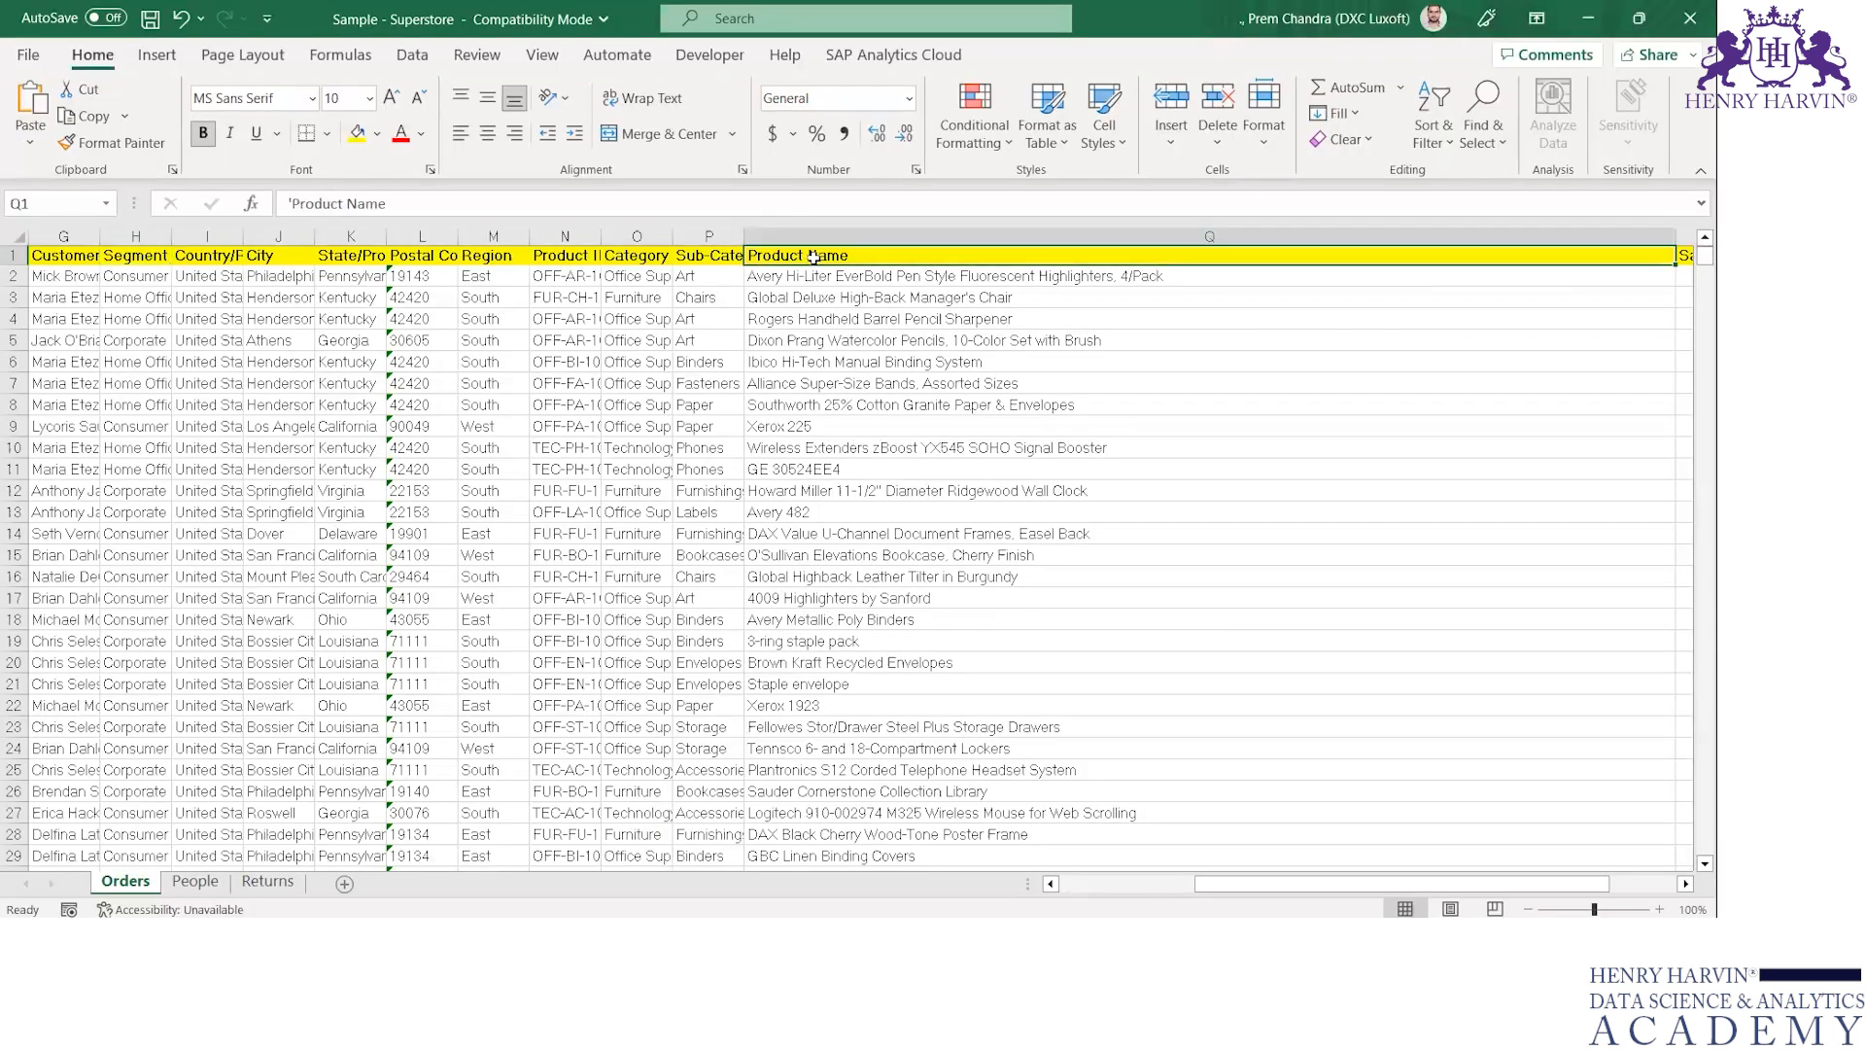
key("Right")
key("Right")
key("Right")
key("Right")
key("Right")
key("Right")
key("Left")
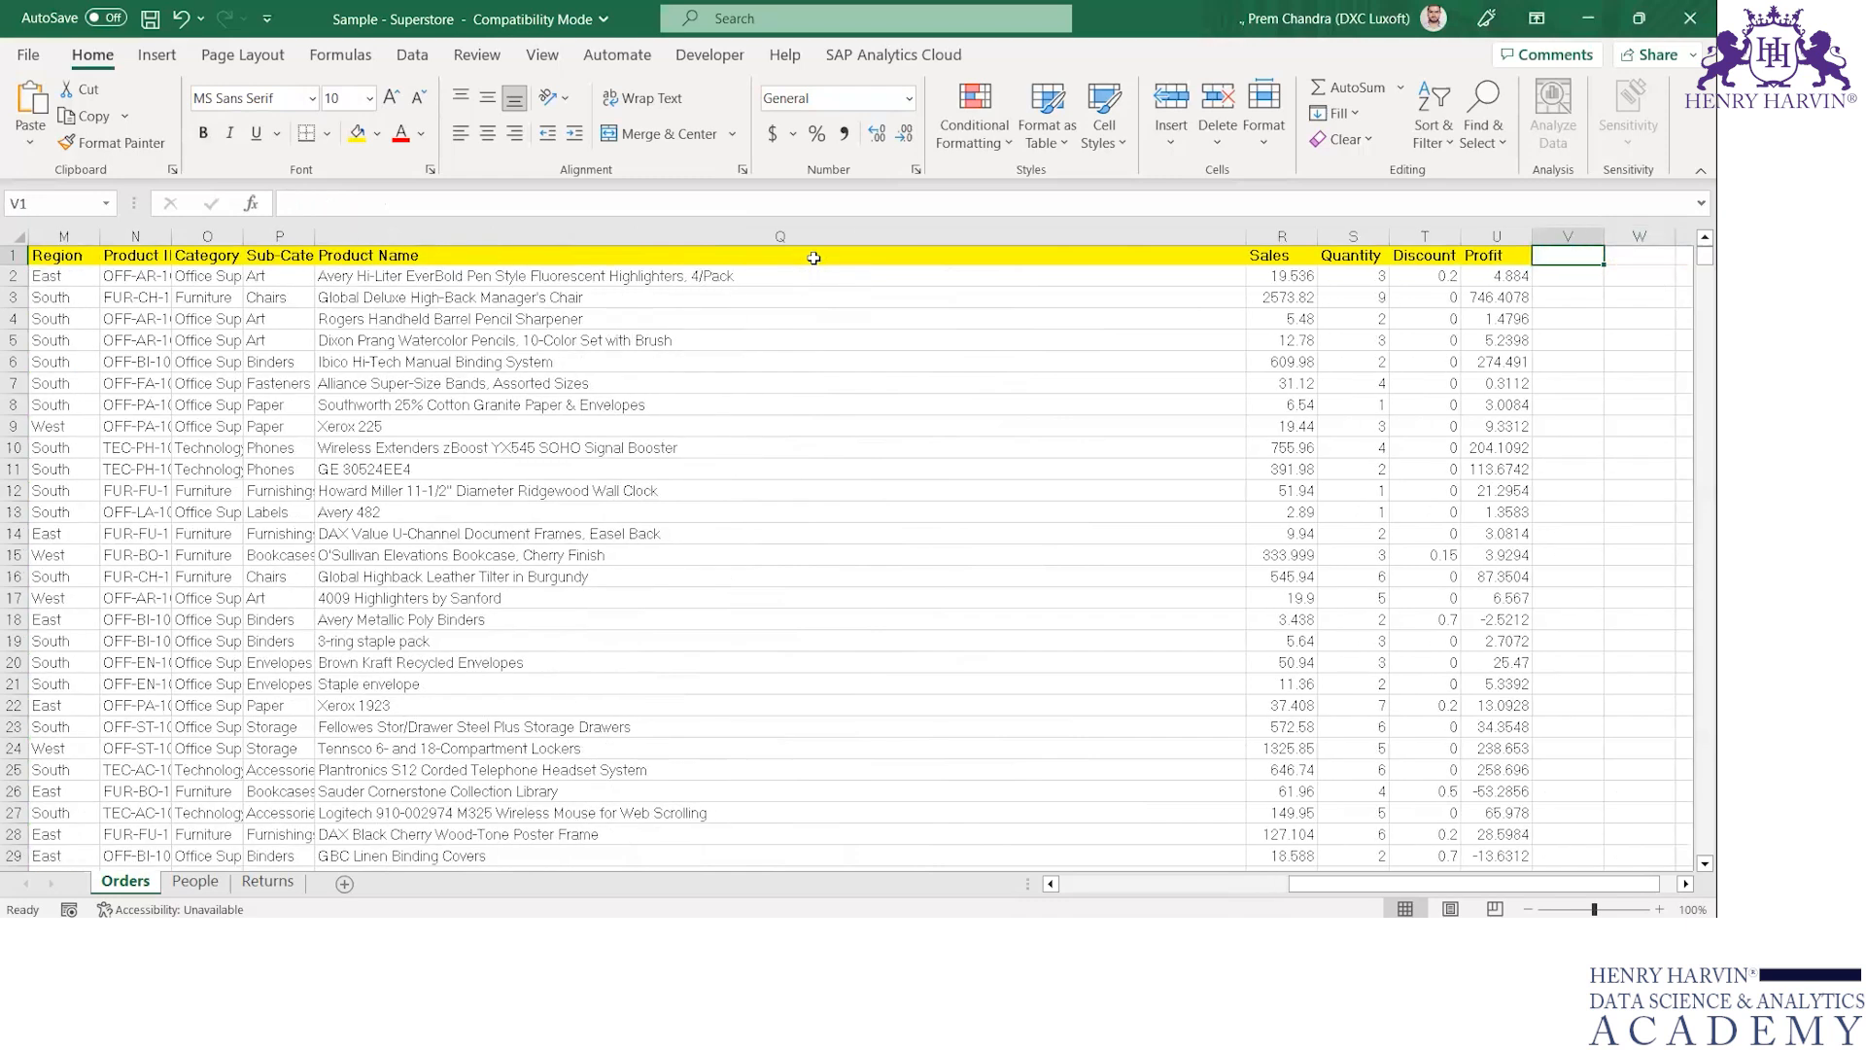
key("Left")
key("Left")
key("Home")
Duplicate the last record of the Orders sheet, row 8154, into the empty row 8155 below it
key("Right")
key("Right")
key("Right")
key("Right")
key("Right")
key("Right")
key("Right")
key("Right")
key("Right")
key("Right")
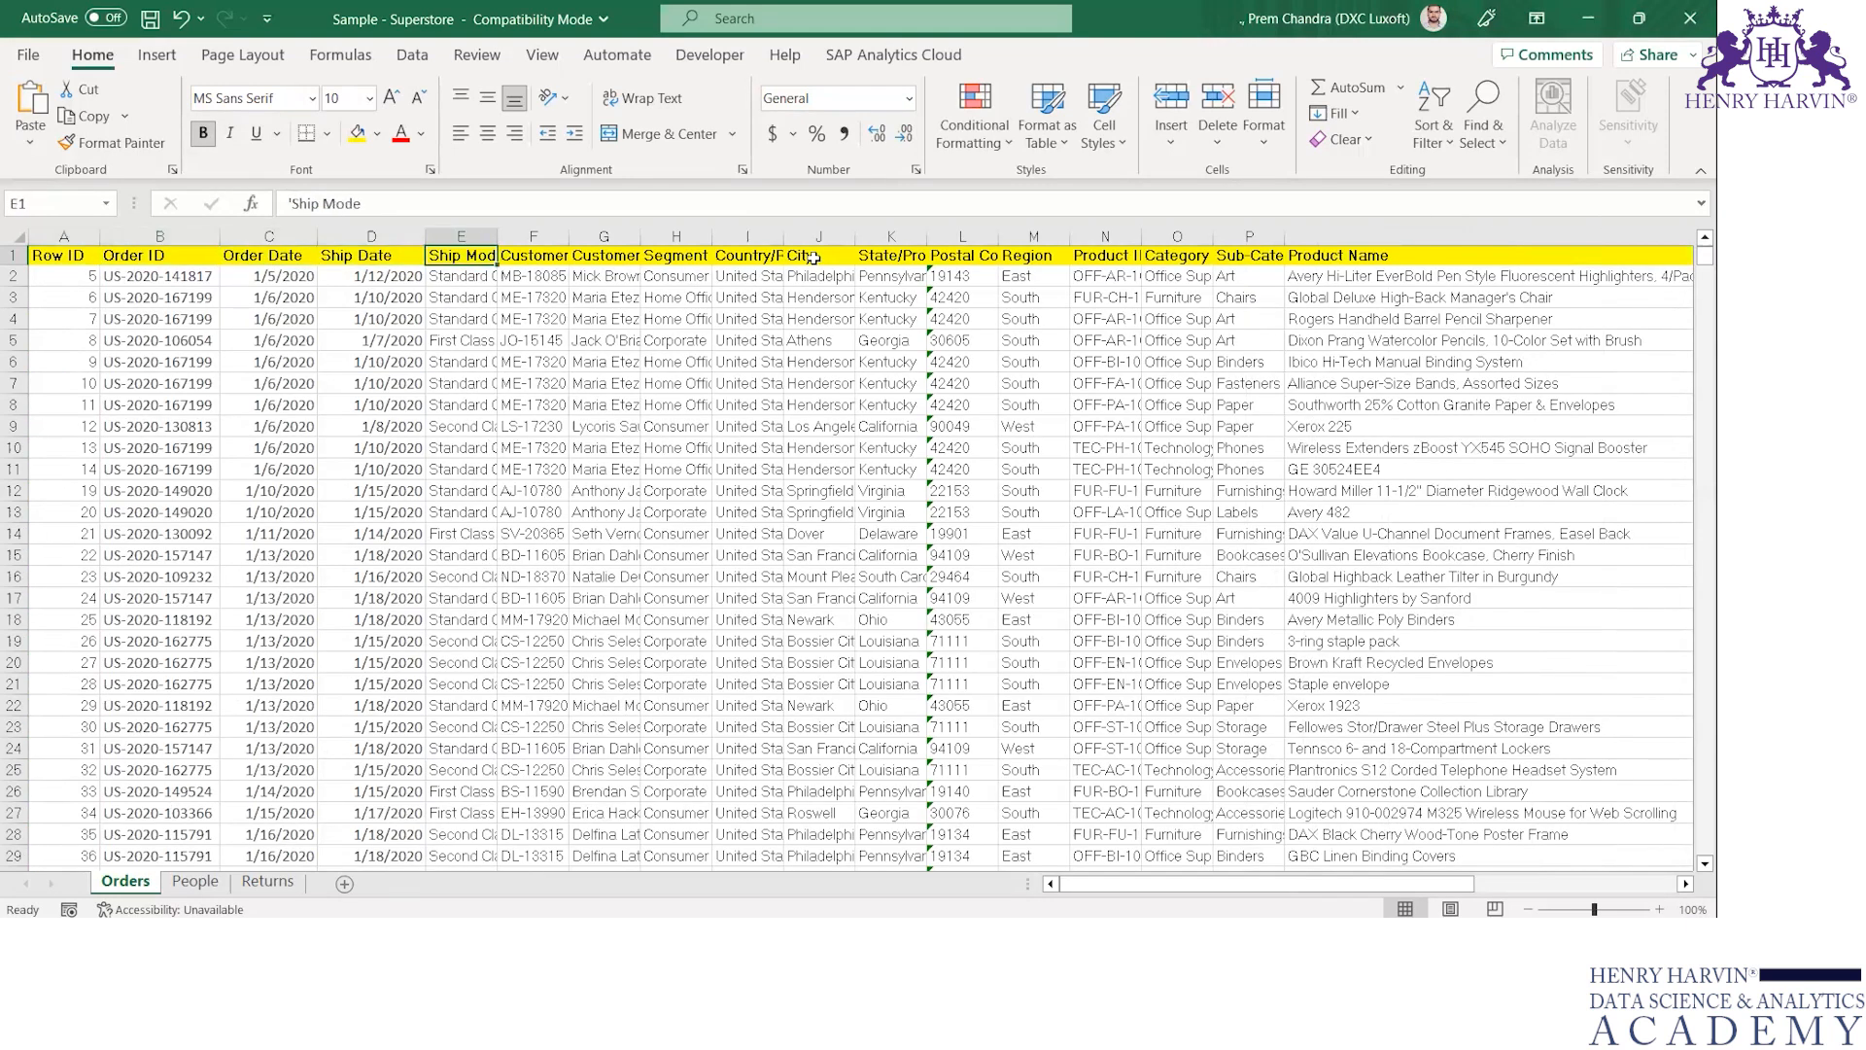
key("Right")
key("Down")
key("Right")
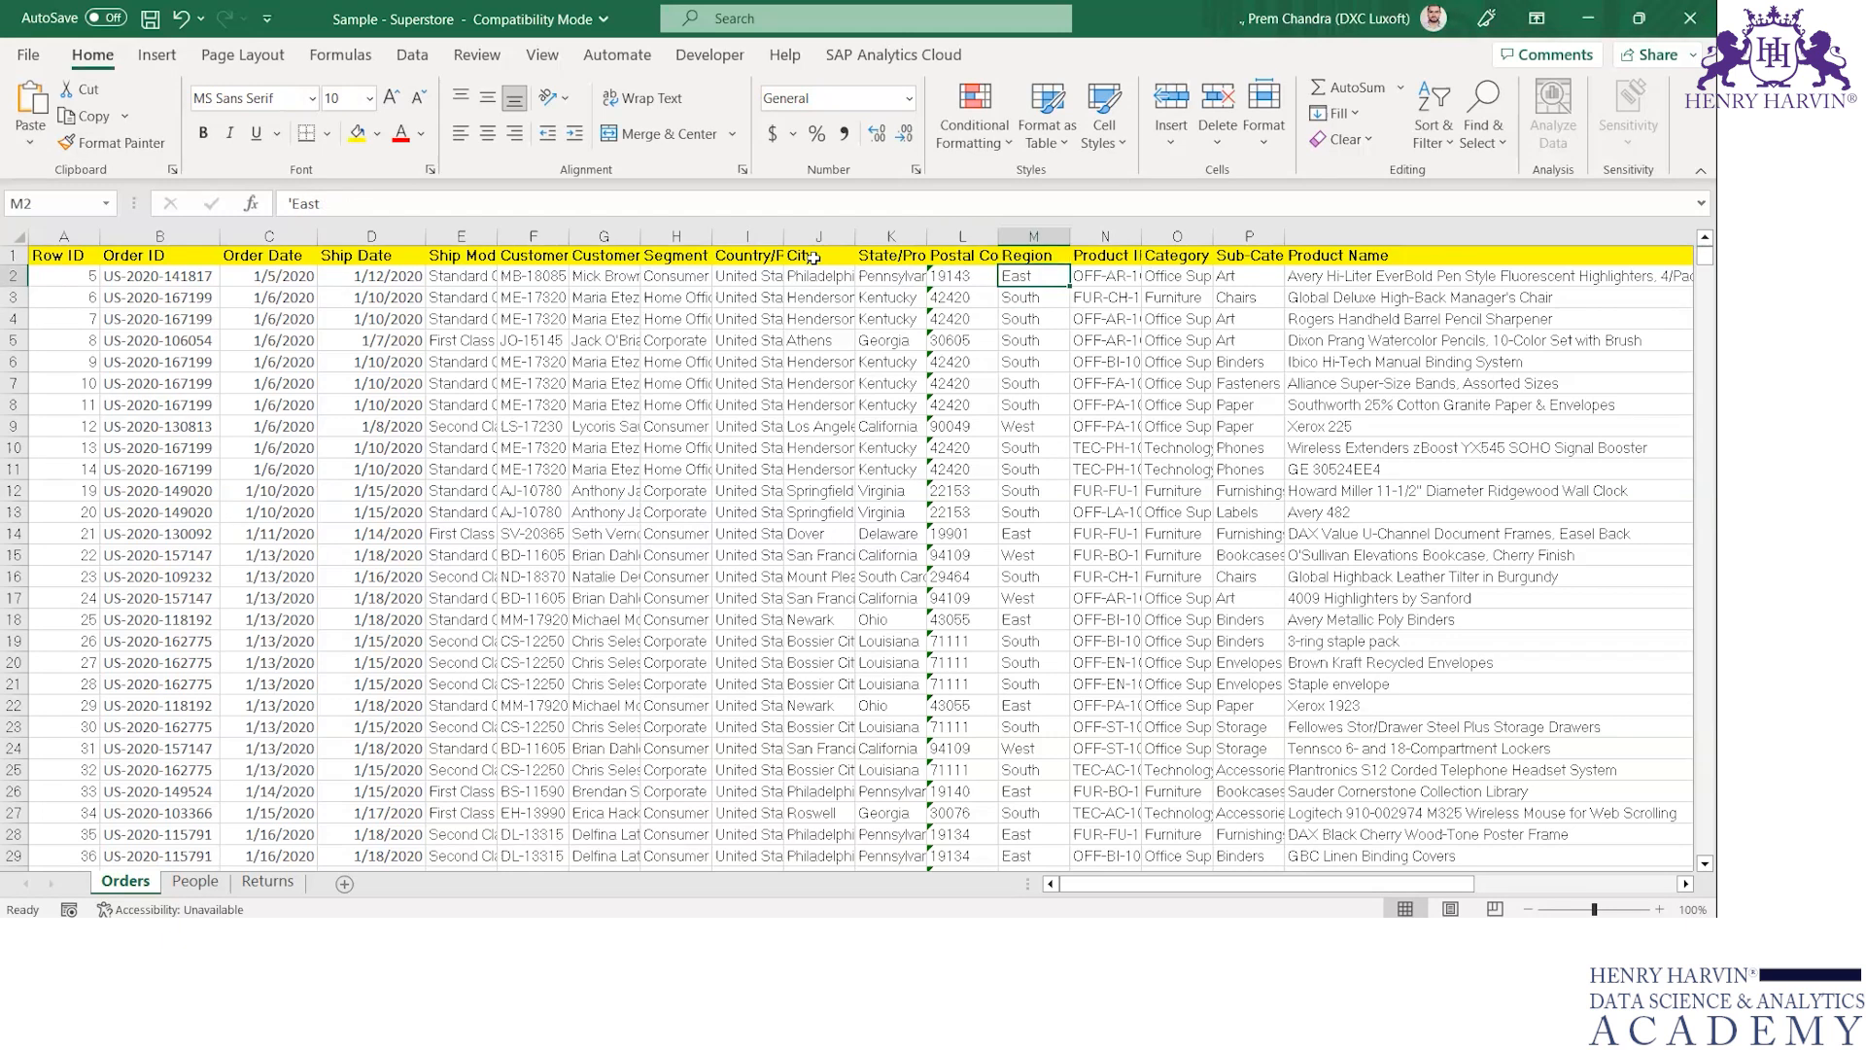
key("ctrl+Down")
key("Down")
key("Left")
key("Left")
key("Left")
key("Left")
key("Home")
key("Up")
key("ctrl+shift+Right")
key("ctrl+shift+Down")
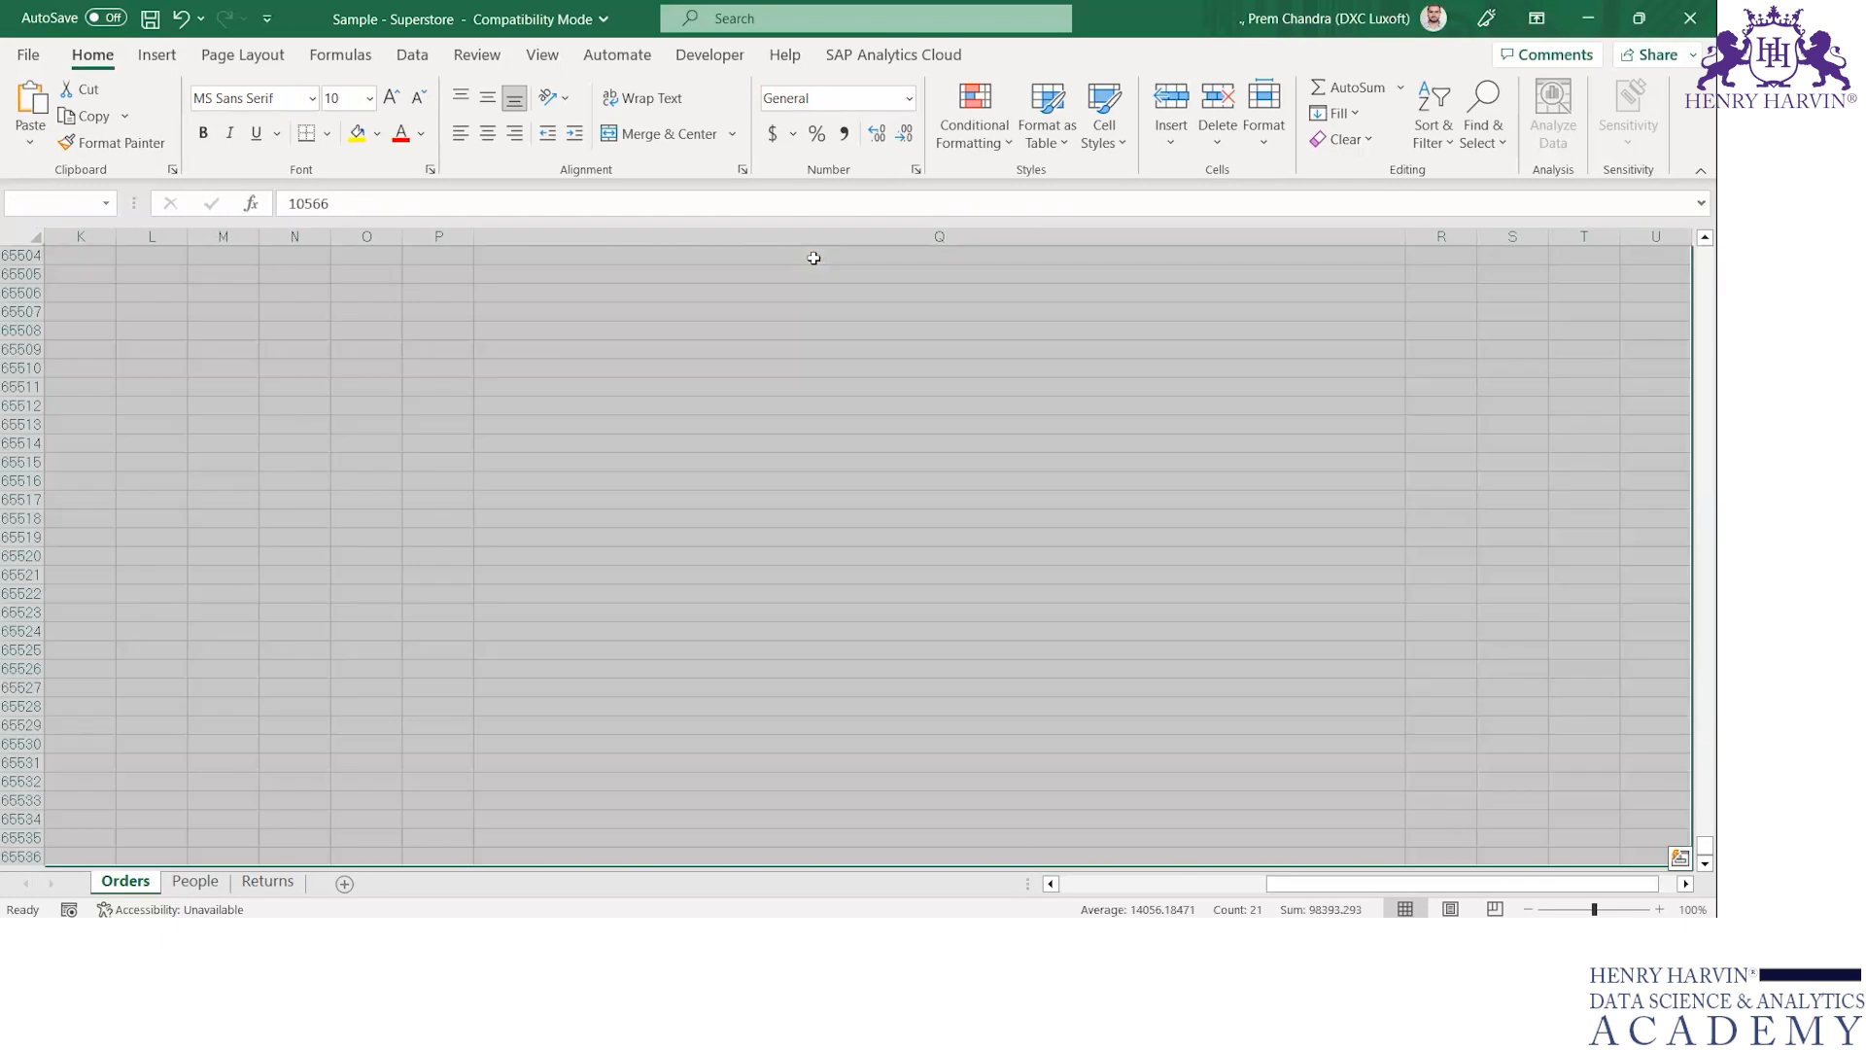
key("ctrl+shift+Up")
key("ctrl+c")
key("Down")
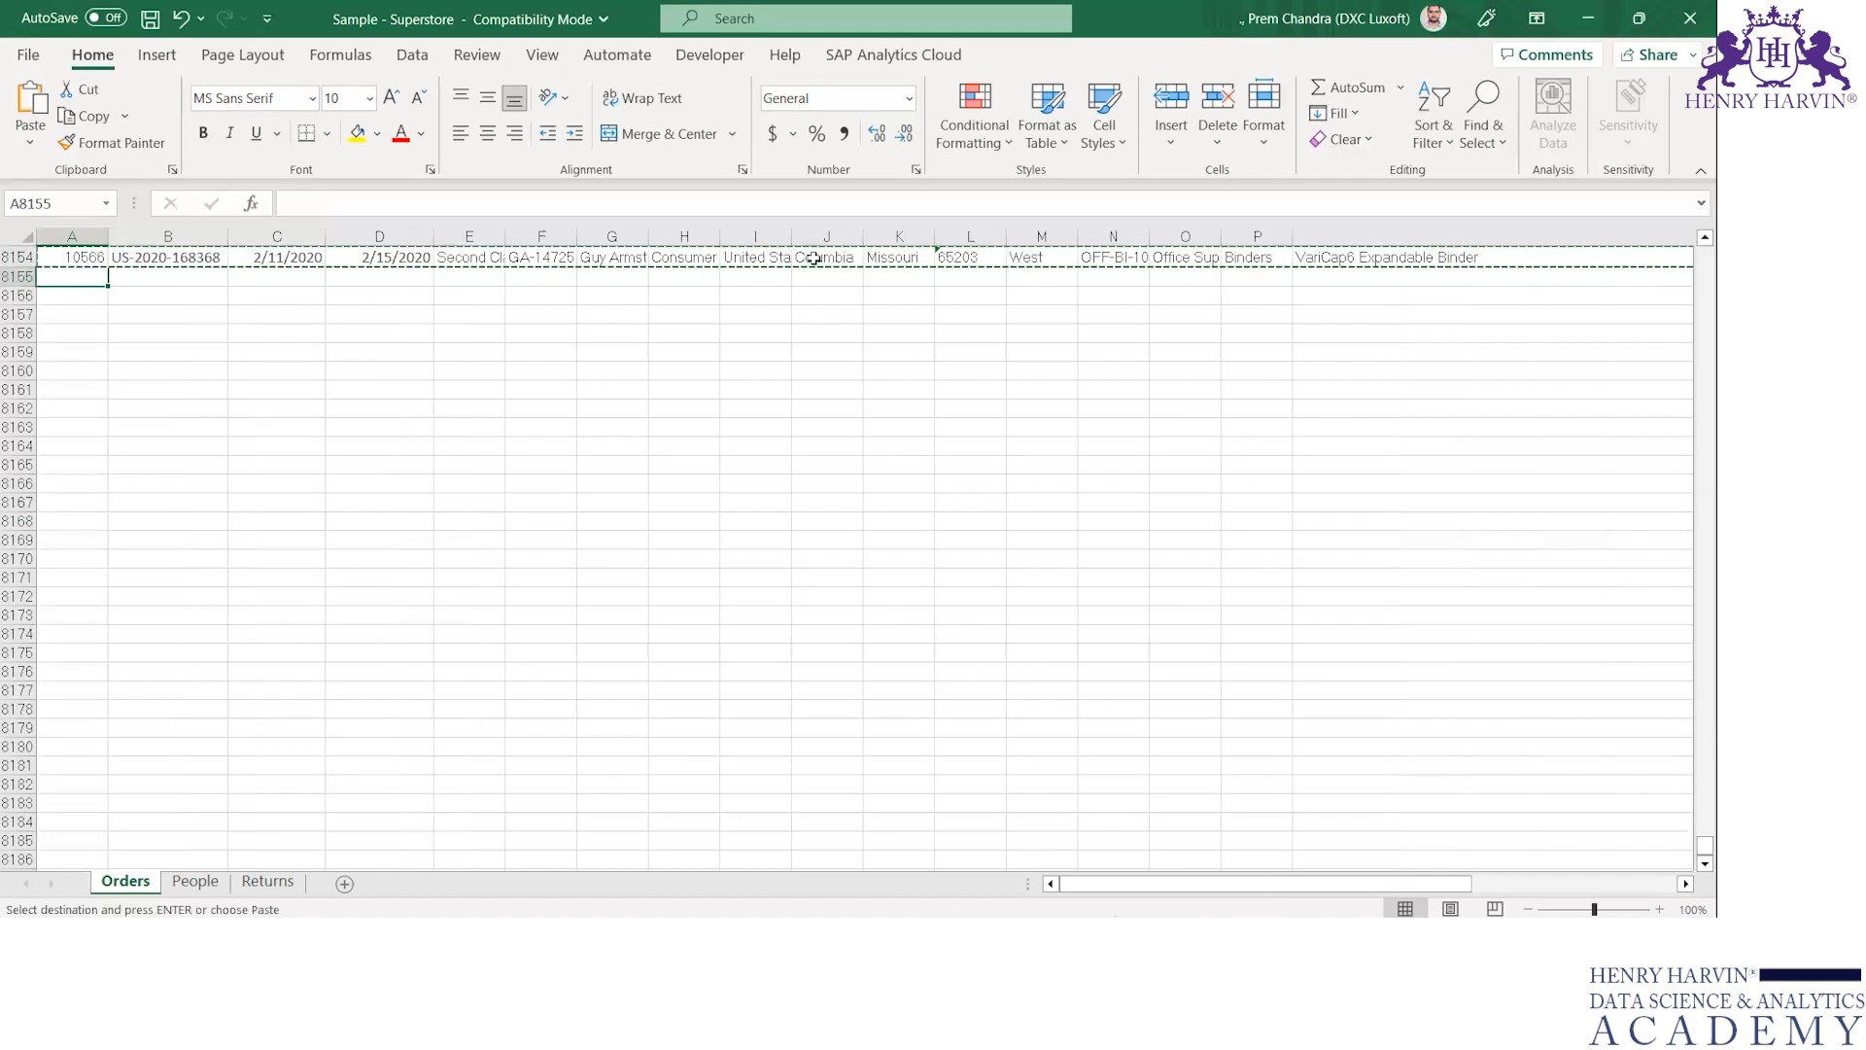
key("ctrl+v")
key("Escape")
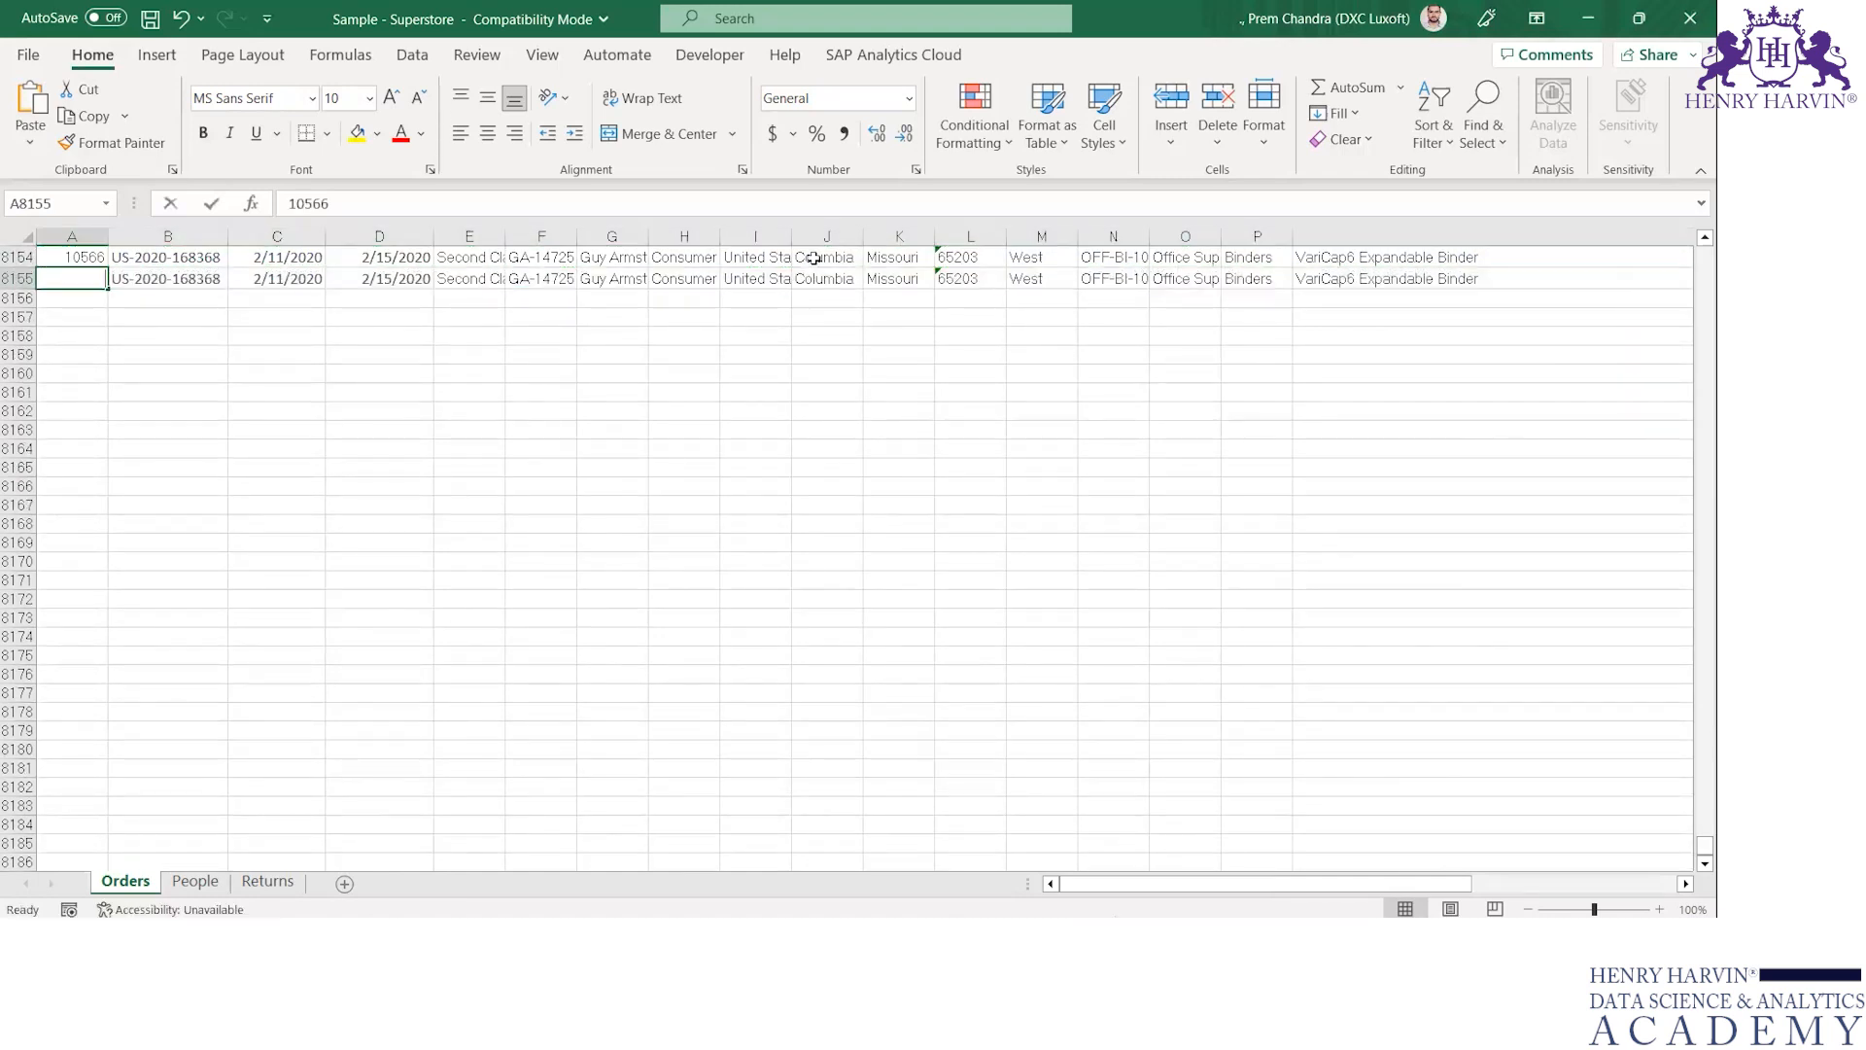
Set the Row ID of the duplicated record in cell A8155 to 10567
key("F2")
key("BackSpace")
type("7")
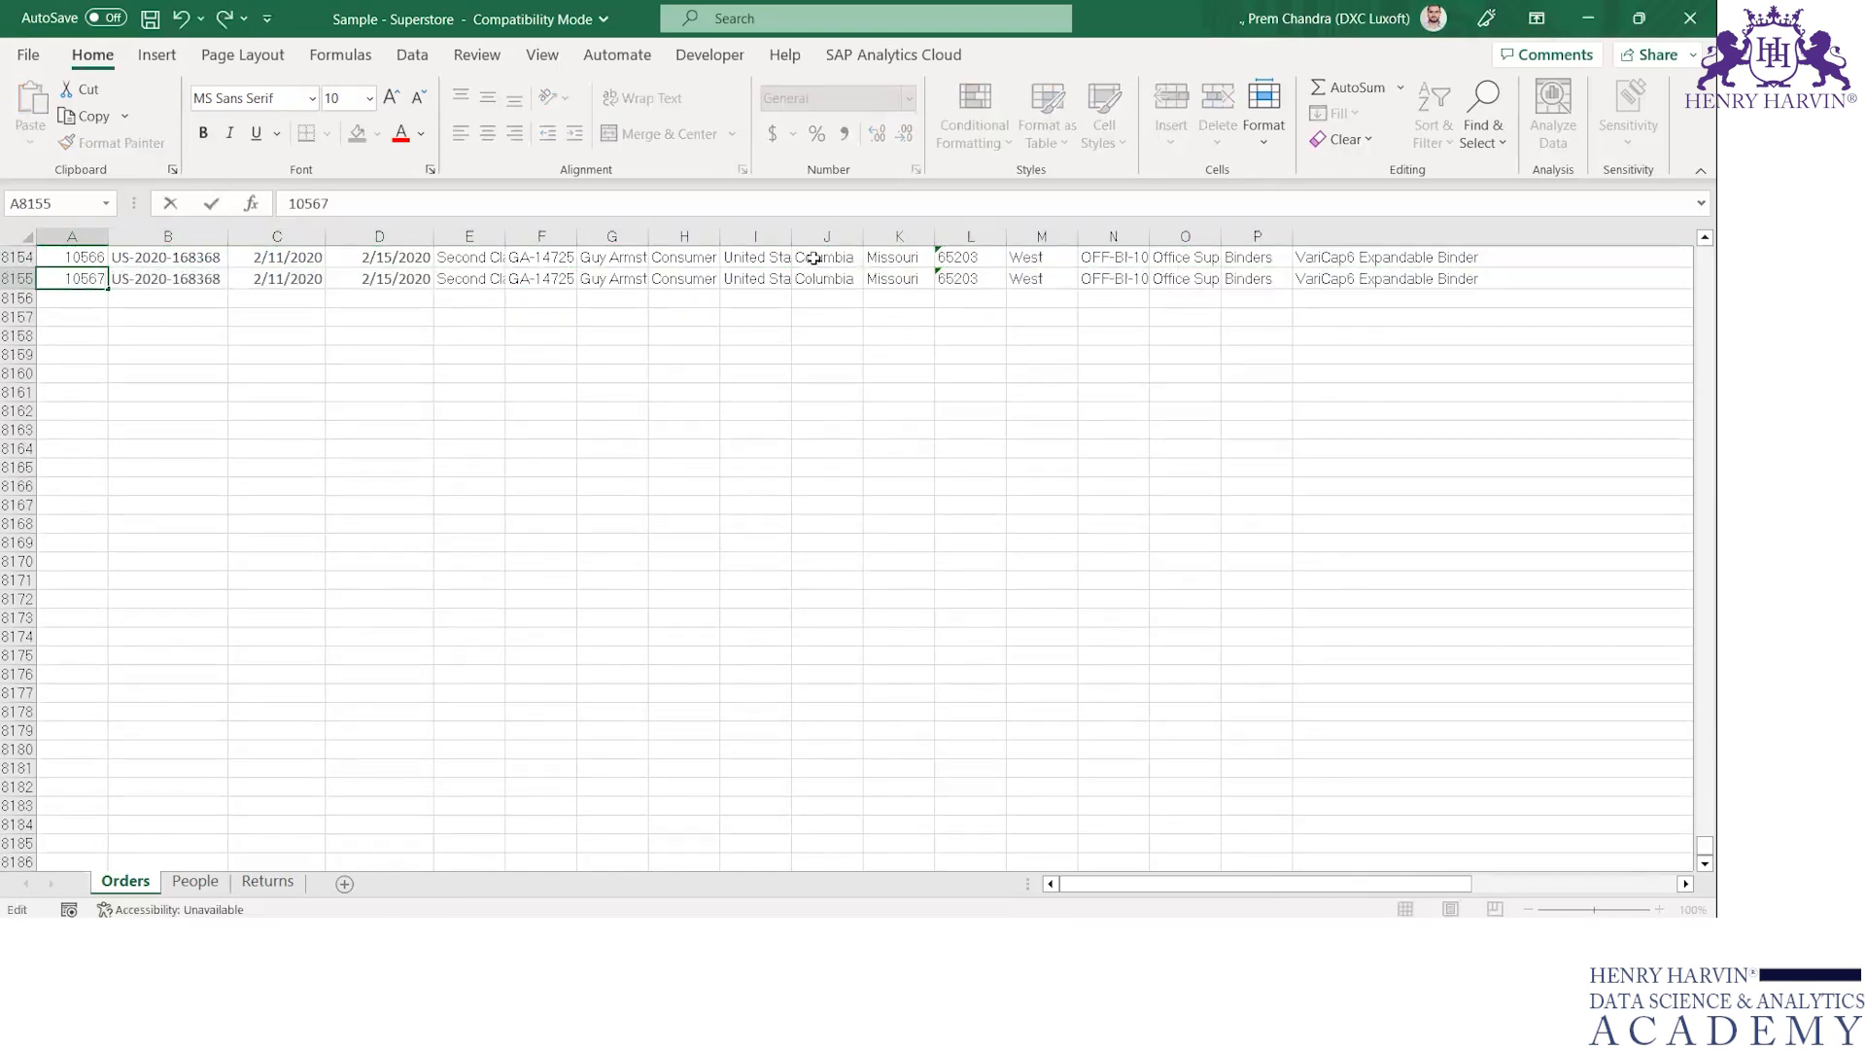
key("Return")
Set the Region of the duplicated record in cell M8155 to "New Record"
key("Up")
key("Right")
key("Right")
key("Right")
key("Right")
key("Right")
key("Right")
key("Right")
key("Right")
key("Right")
key("Right")
key("Right")
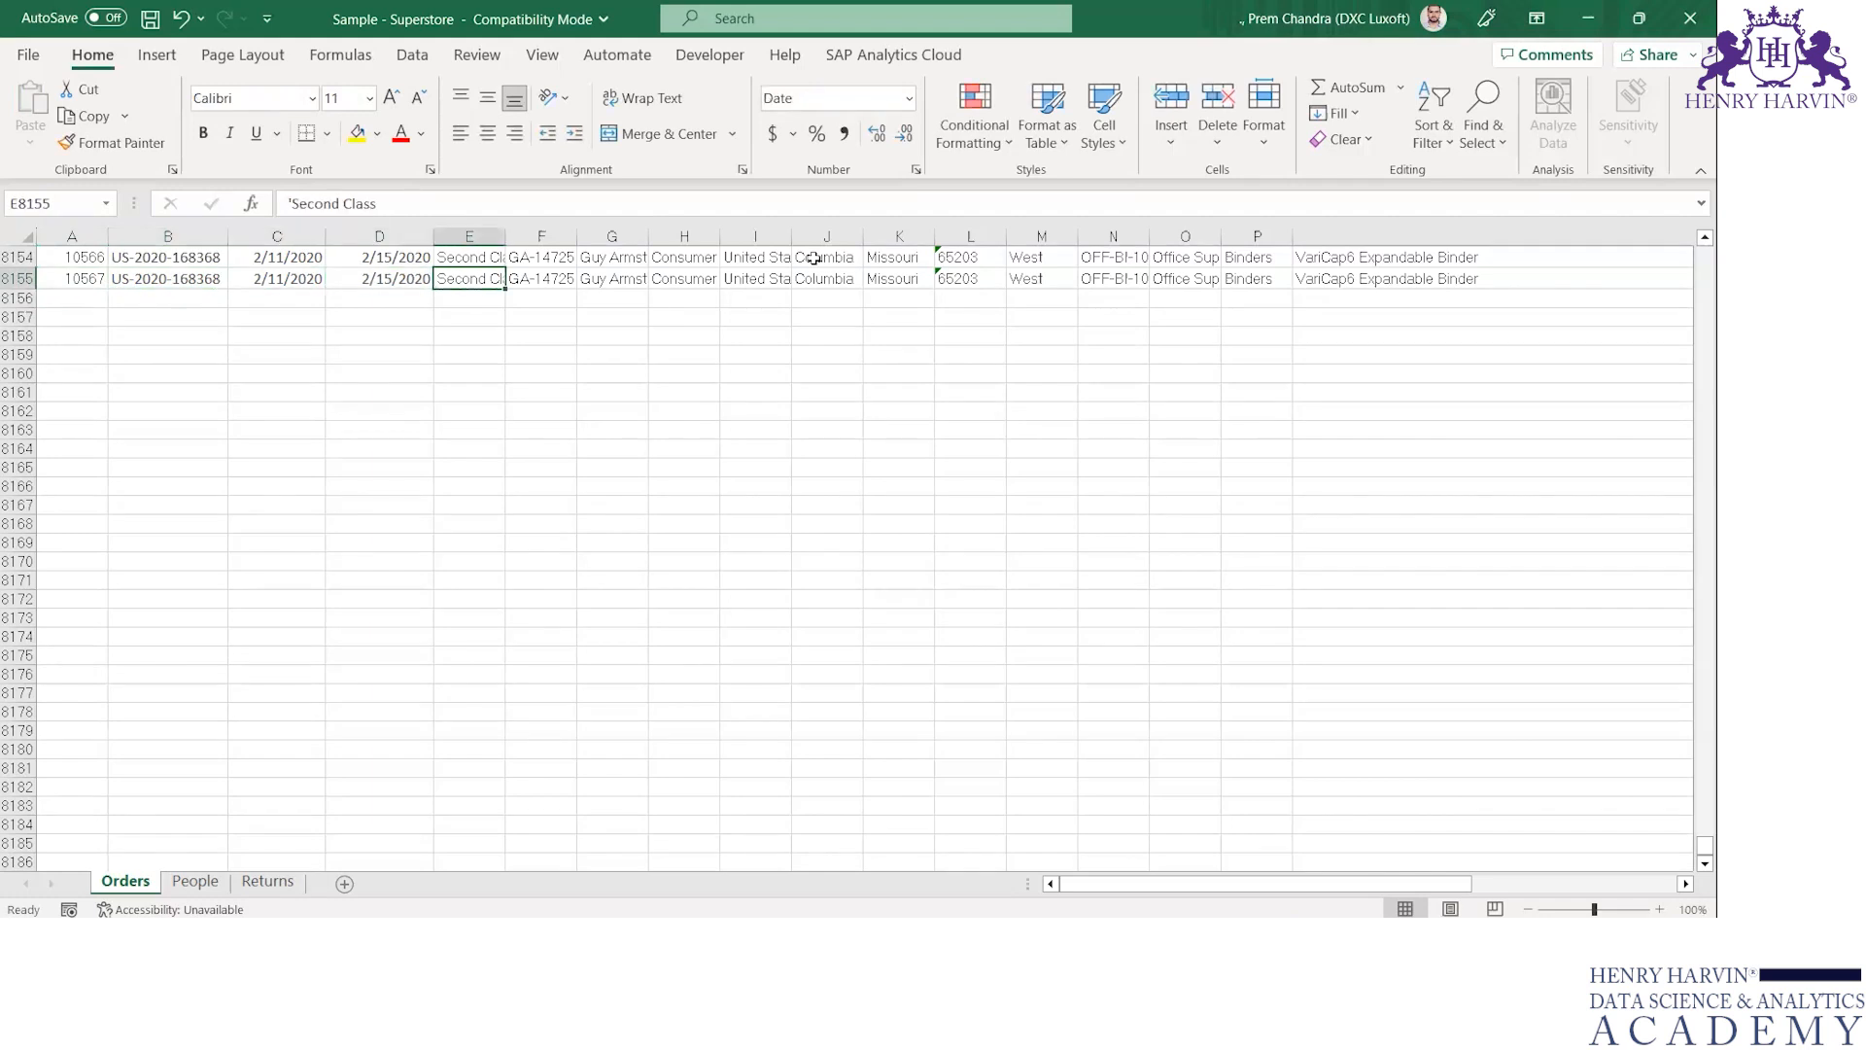
key("Right")
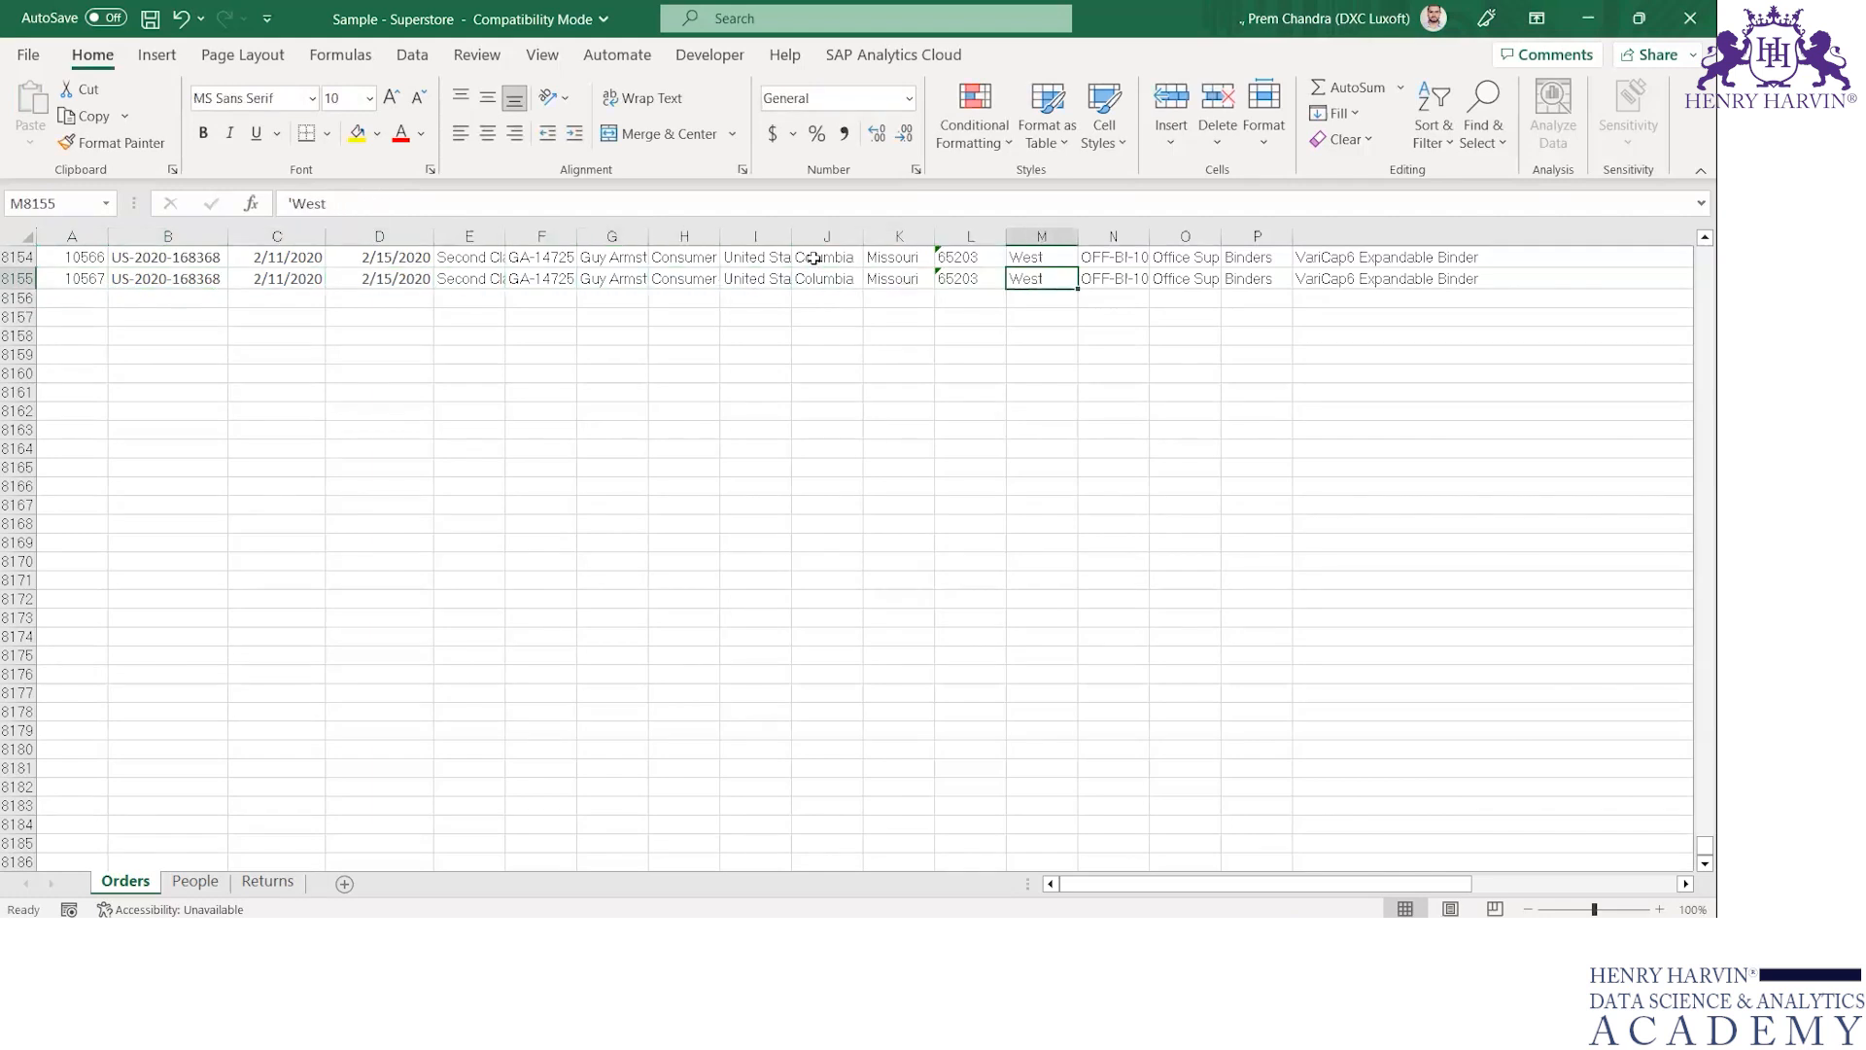
type("New Record")
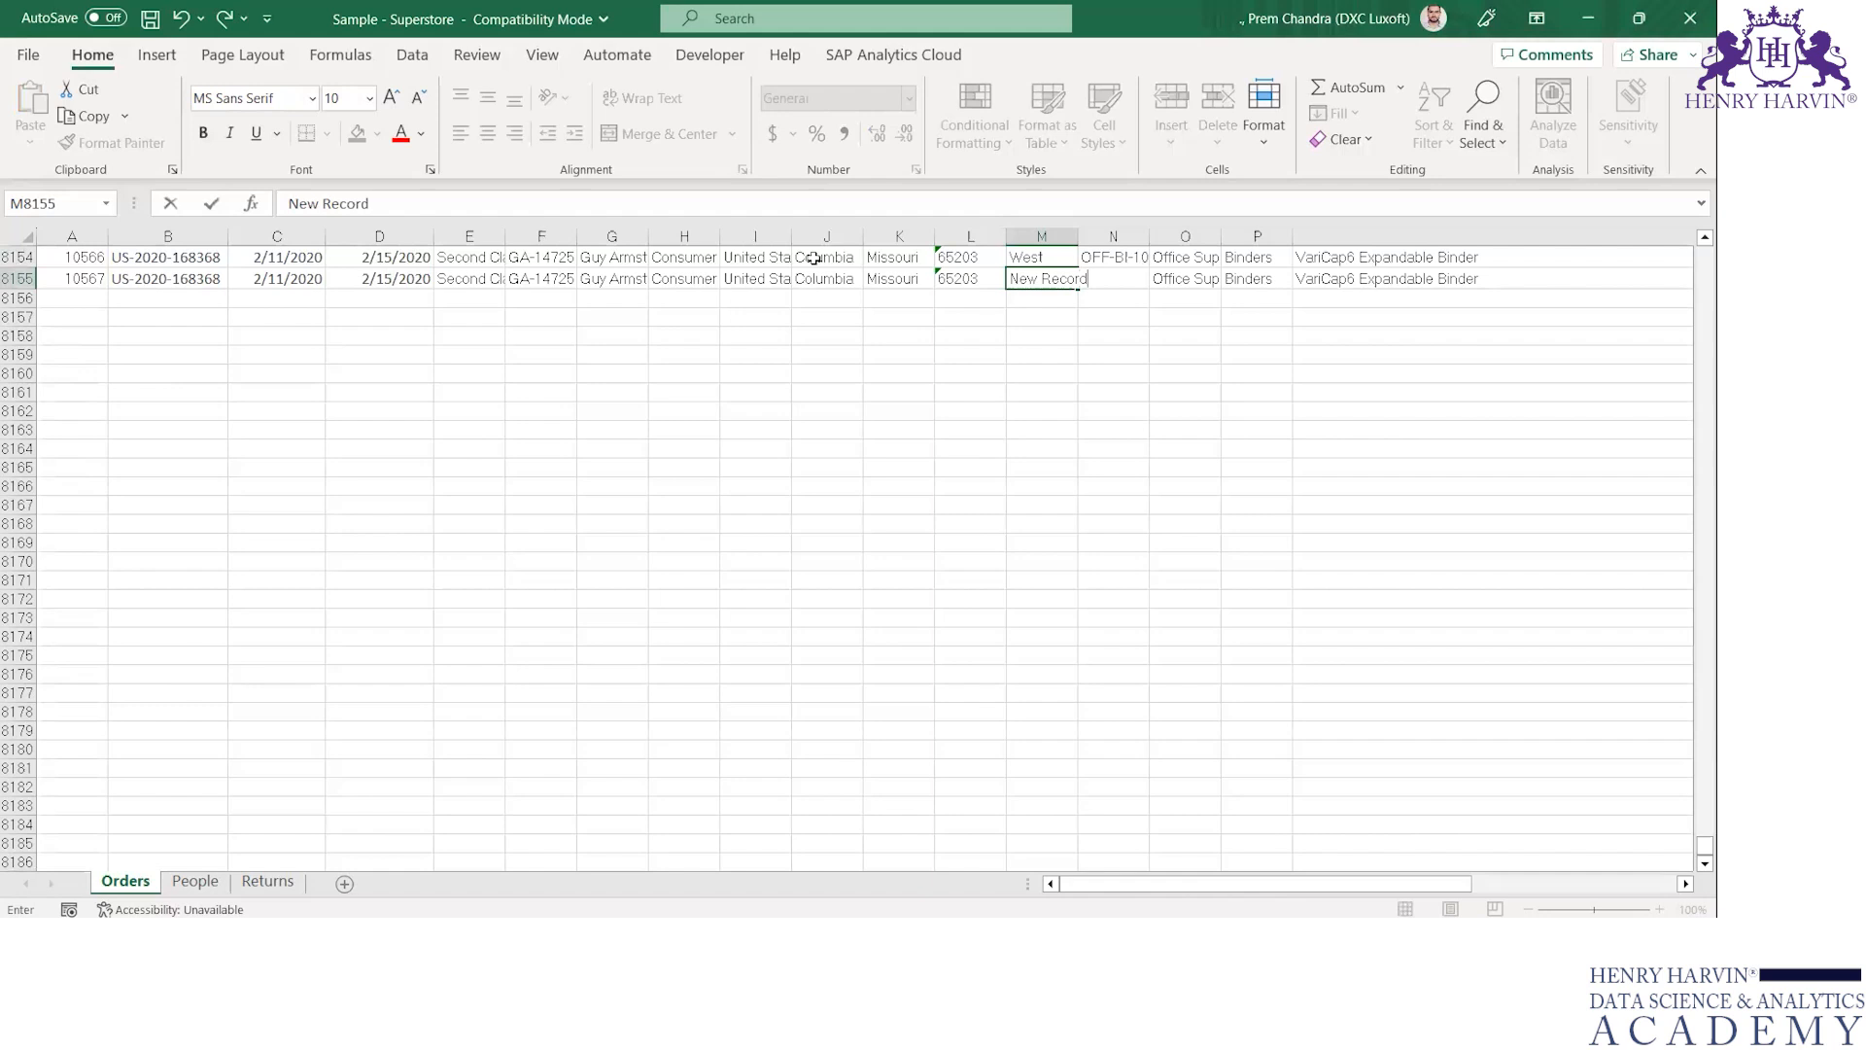
key("ctrl+Return")
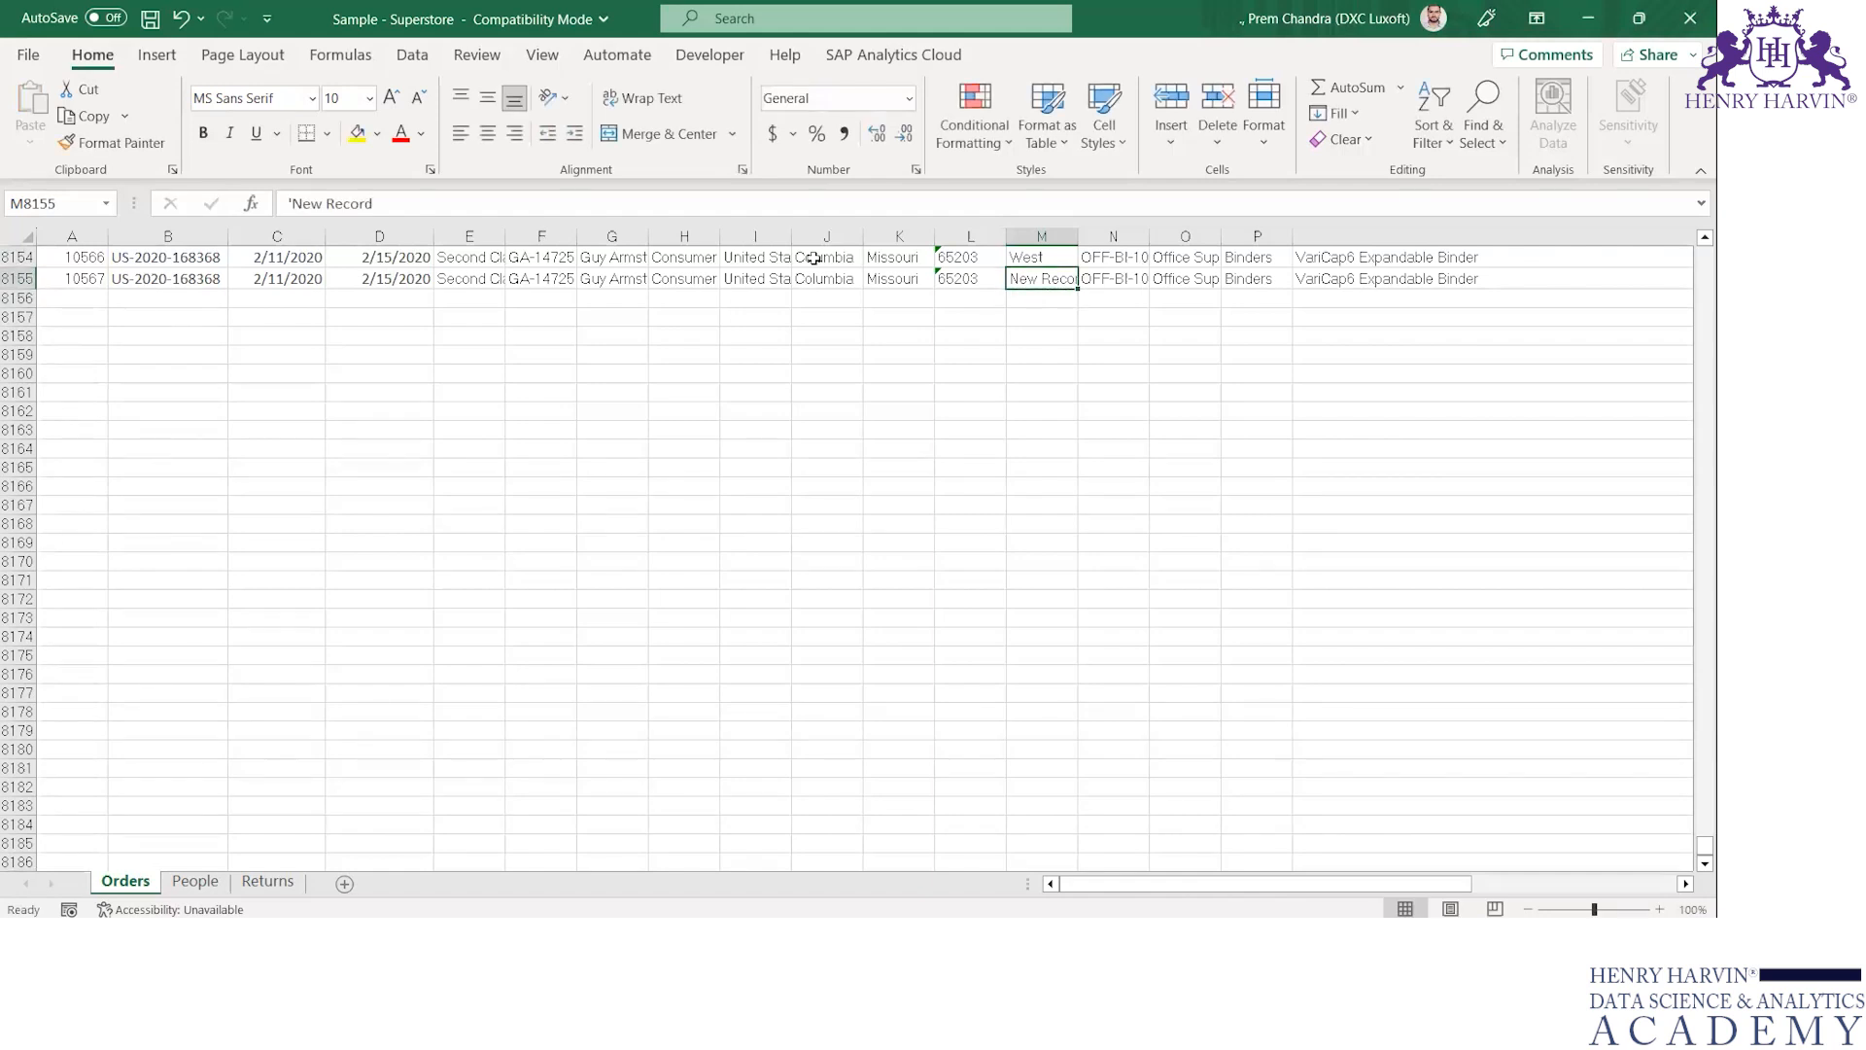
key("Home")
key("Up")
key("Down")
key("Down")
key("Up")
key("Down")
key("Up")
key("Down")
key("Up")
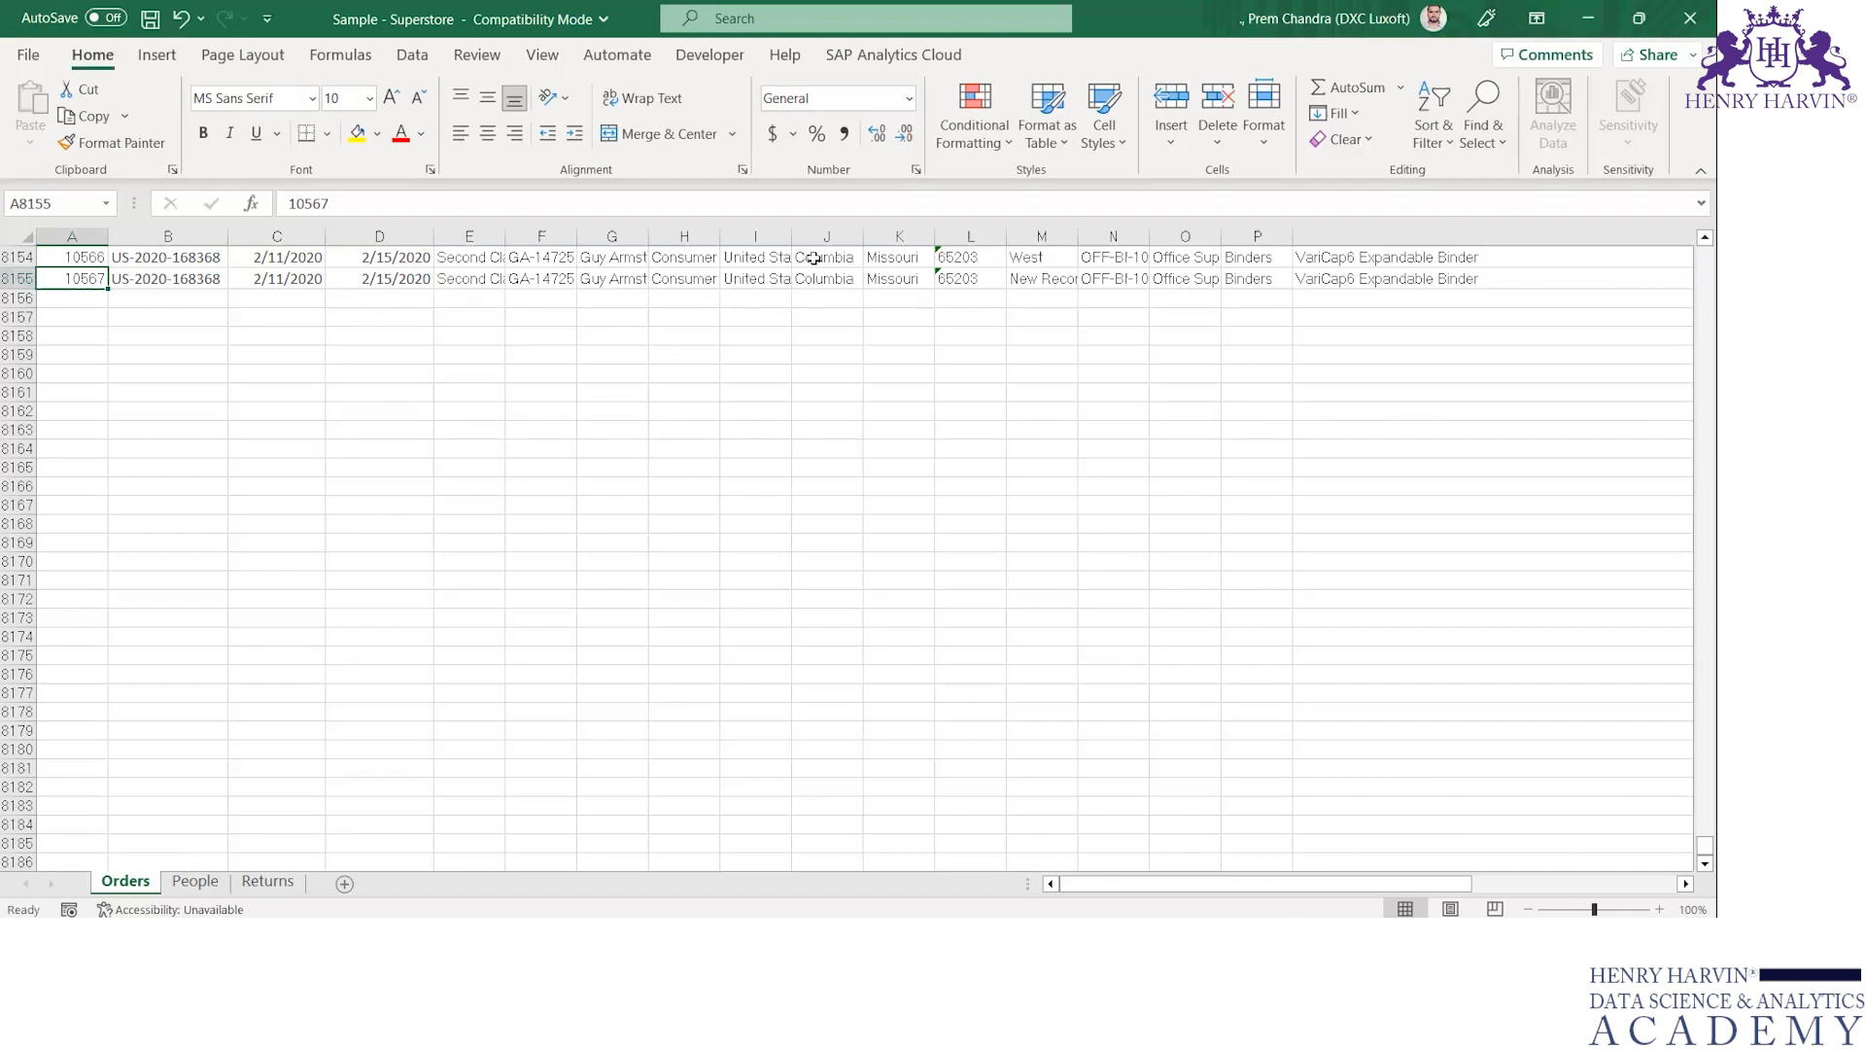
Copy the record in row 8154 over row 8155 and set its Row ID in cell A8155 to 10567
scroll(814, 258, "up", 1)
key("Up")
key("ctrl+shift+Right")
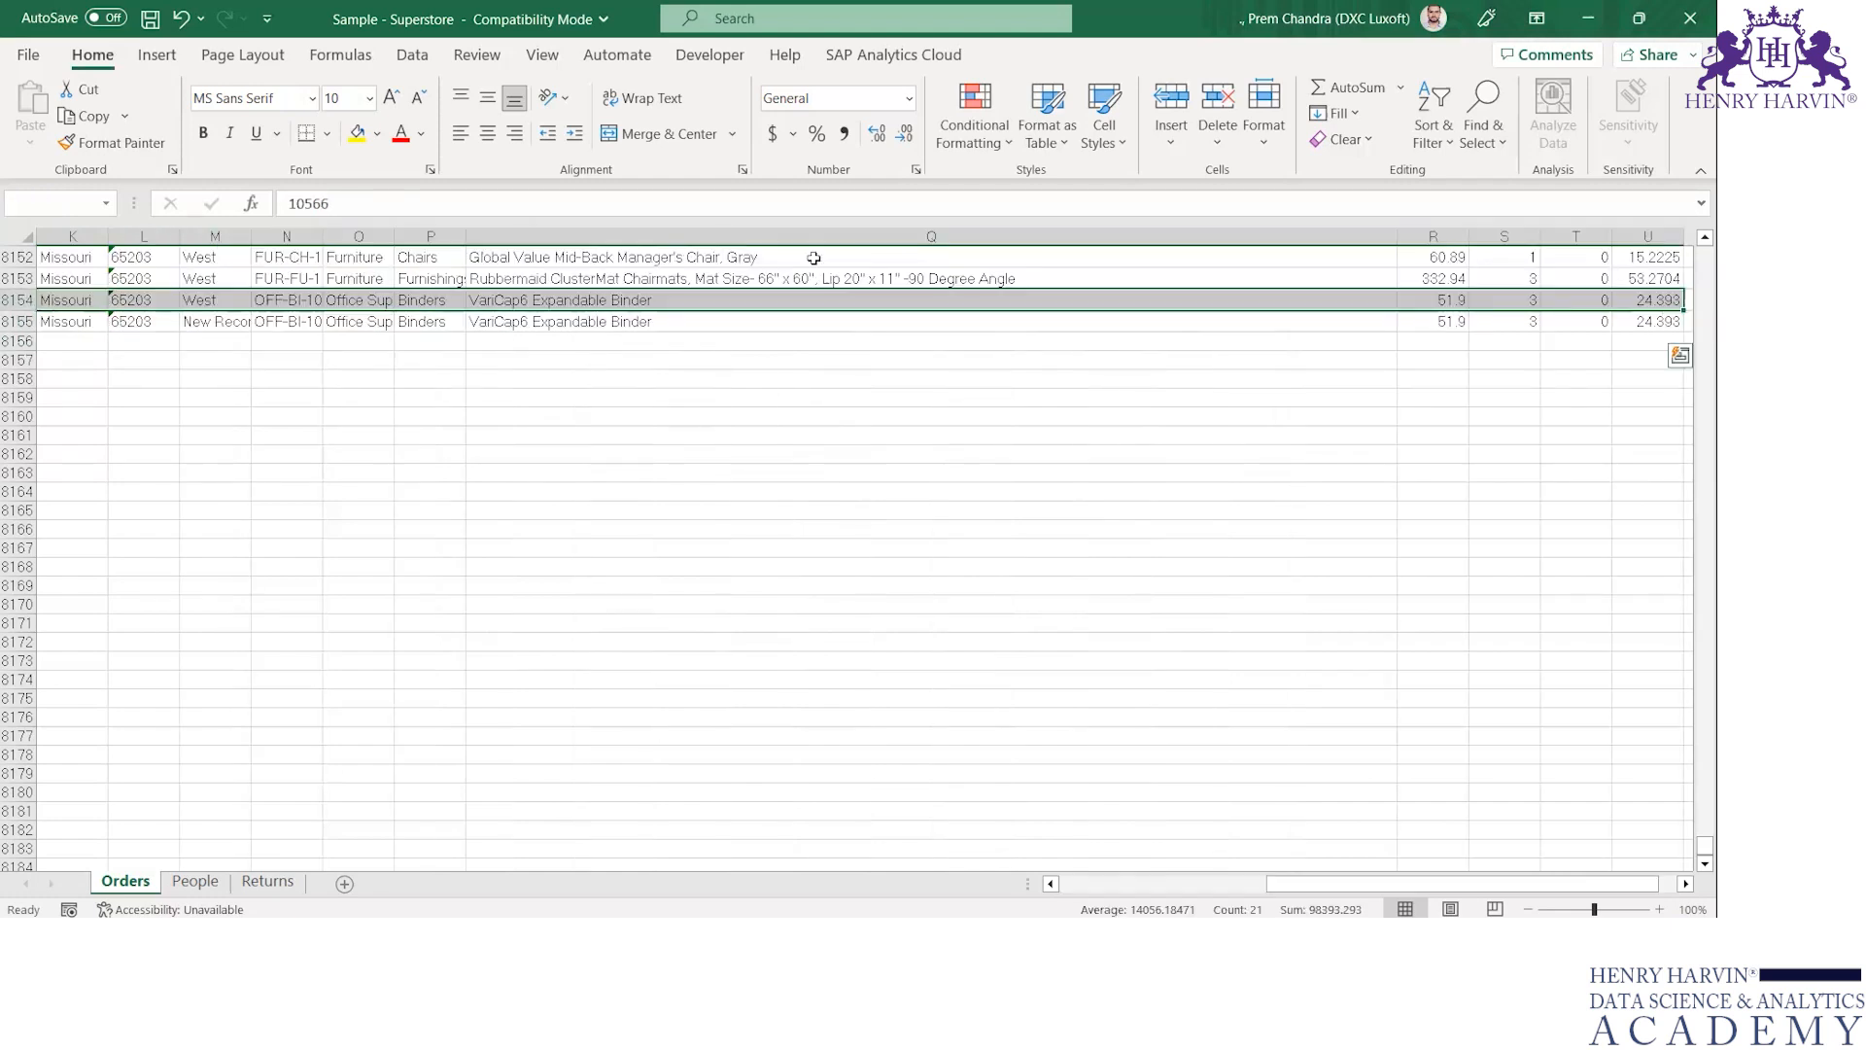
key("ctrl+c")
key("Down")
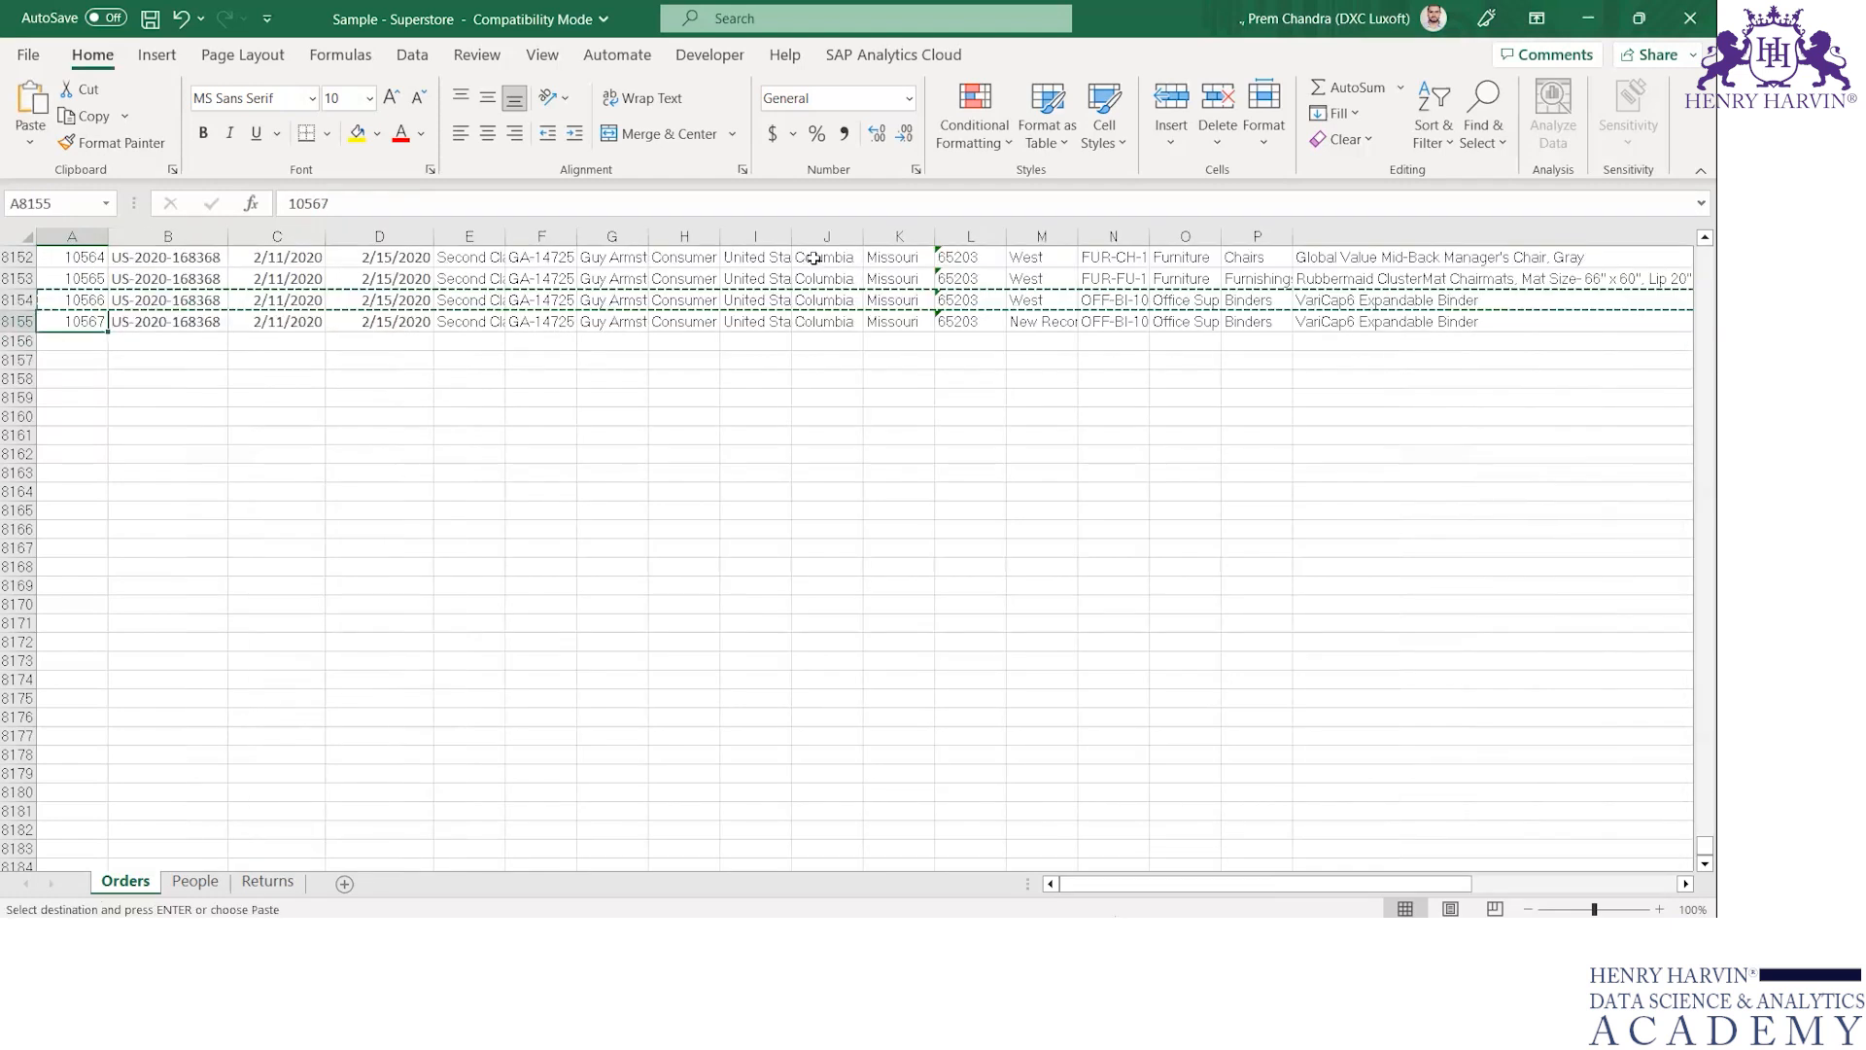
key("ctrl+v")
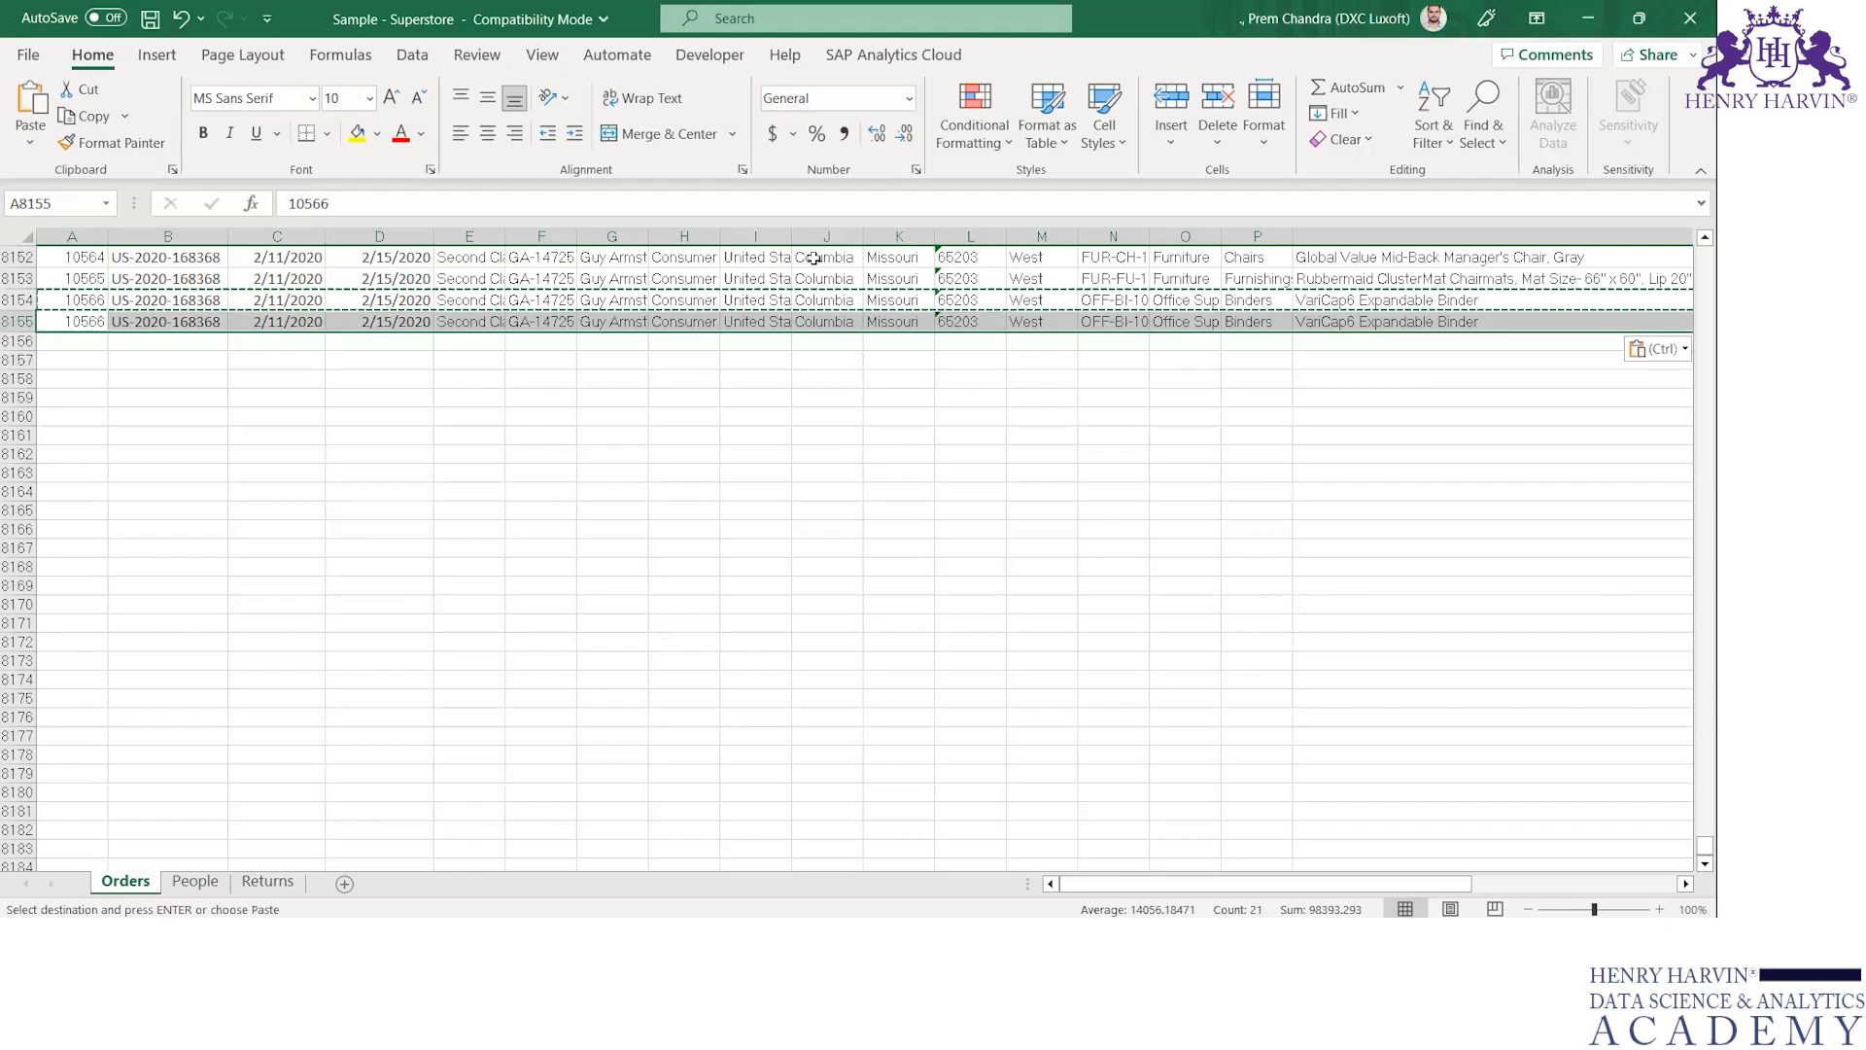
type("10567")
key("Tab")
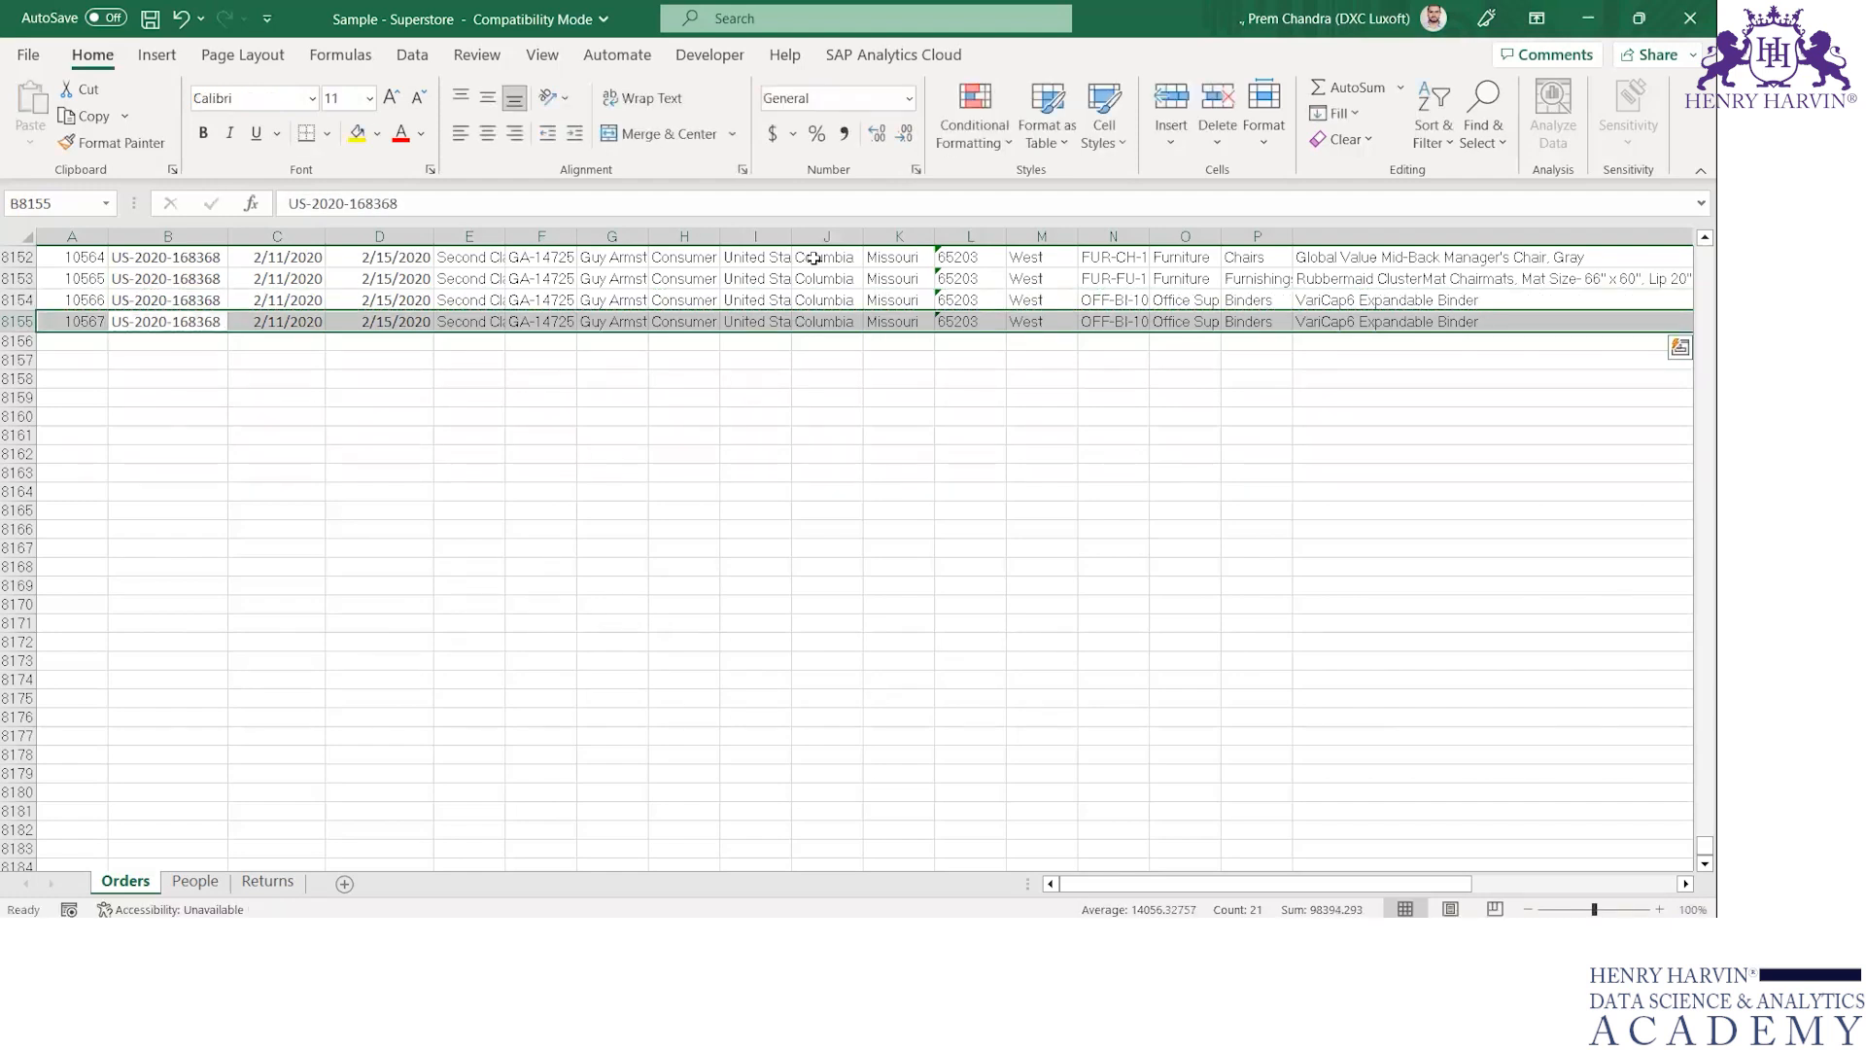
Enter "New record" as the Region of row 8155 in cell M8155
key("Right")
key("Right")
key("Right")
key("Right")
key("Right")
key("Right")
key("Right")
key("Right")
key("Right")
key("Right")
key("Right")
type("N")
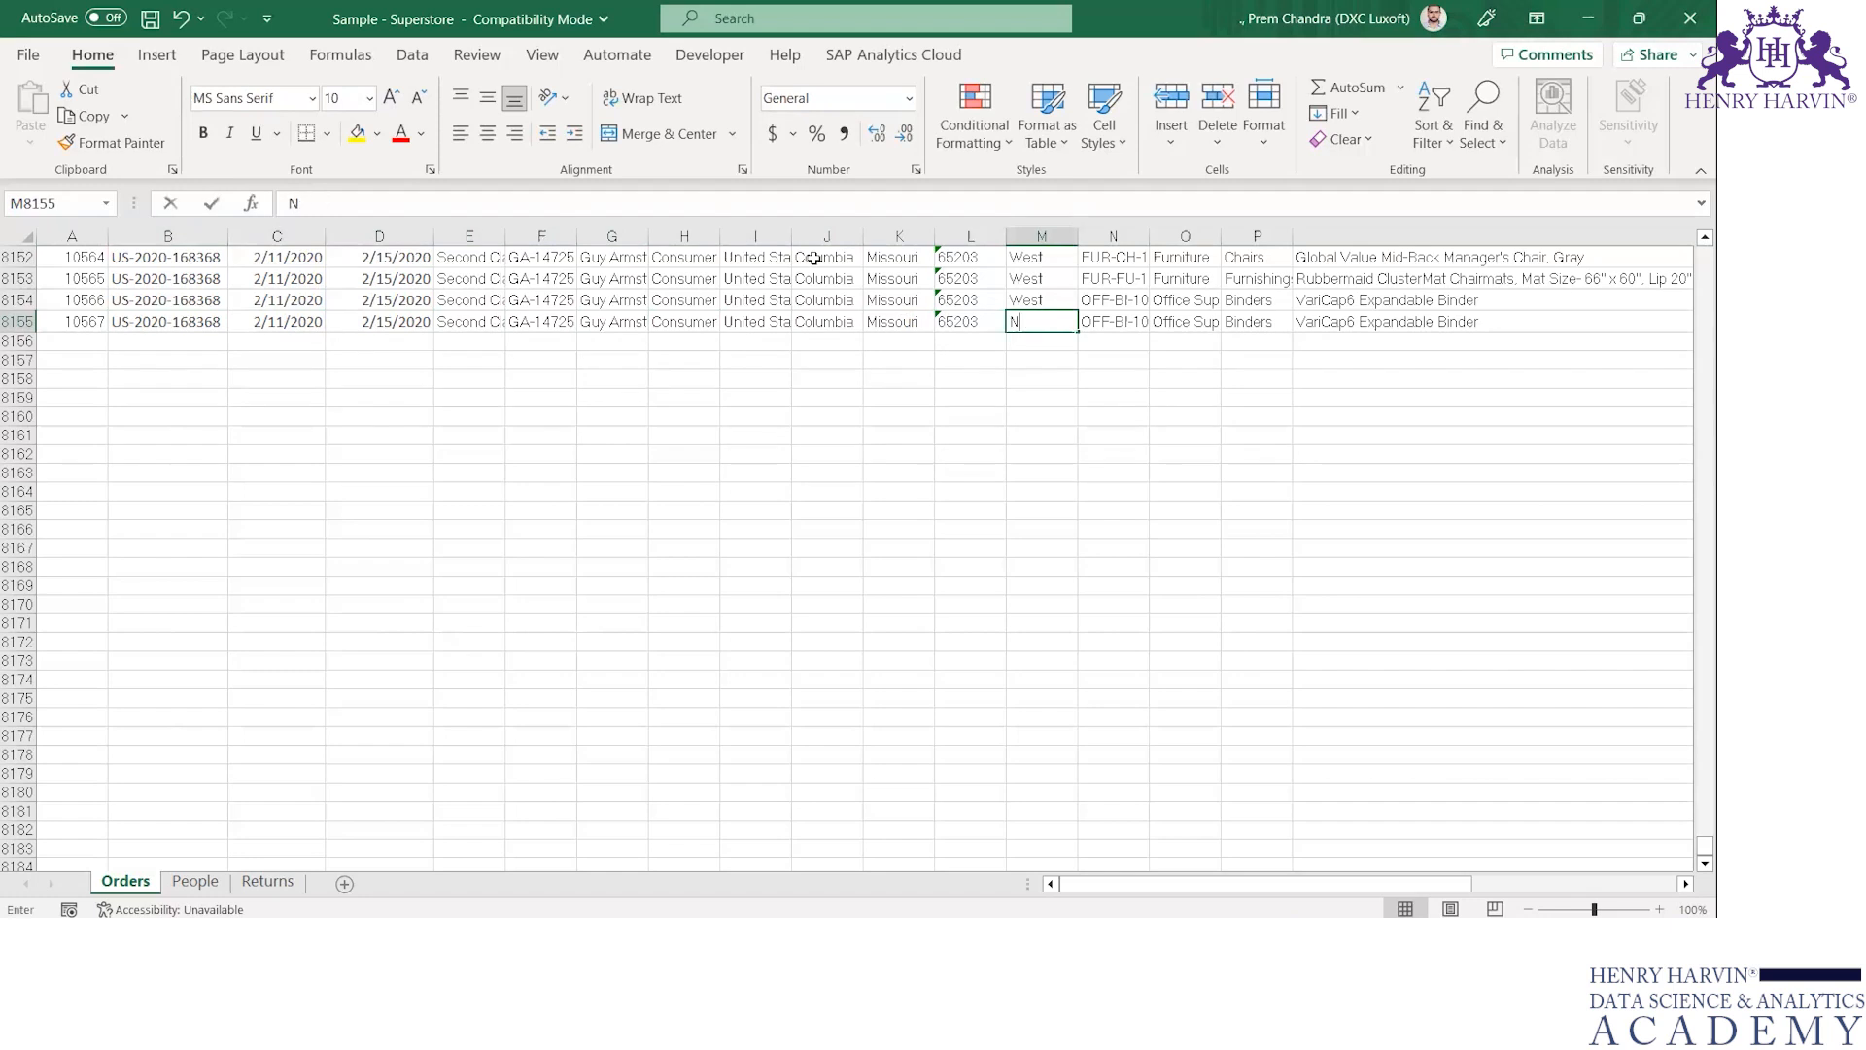
type("ew record")
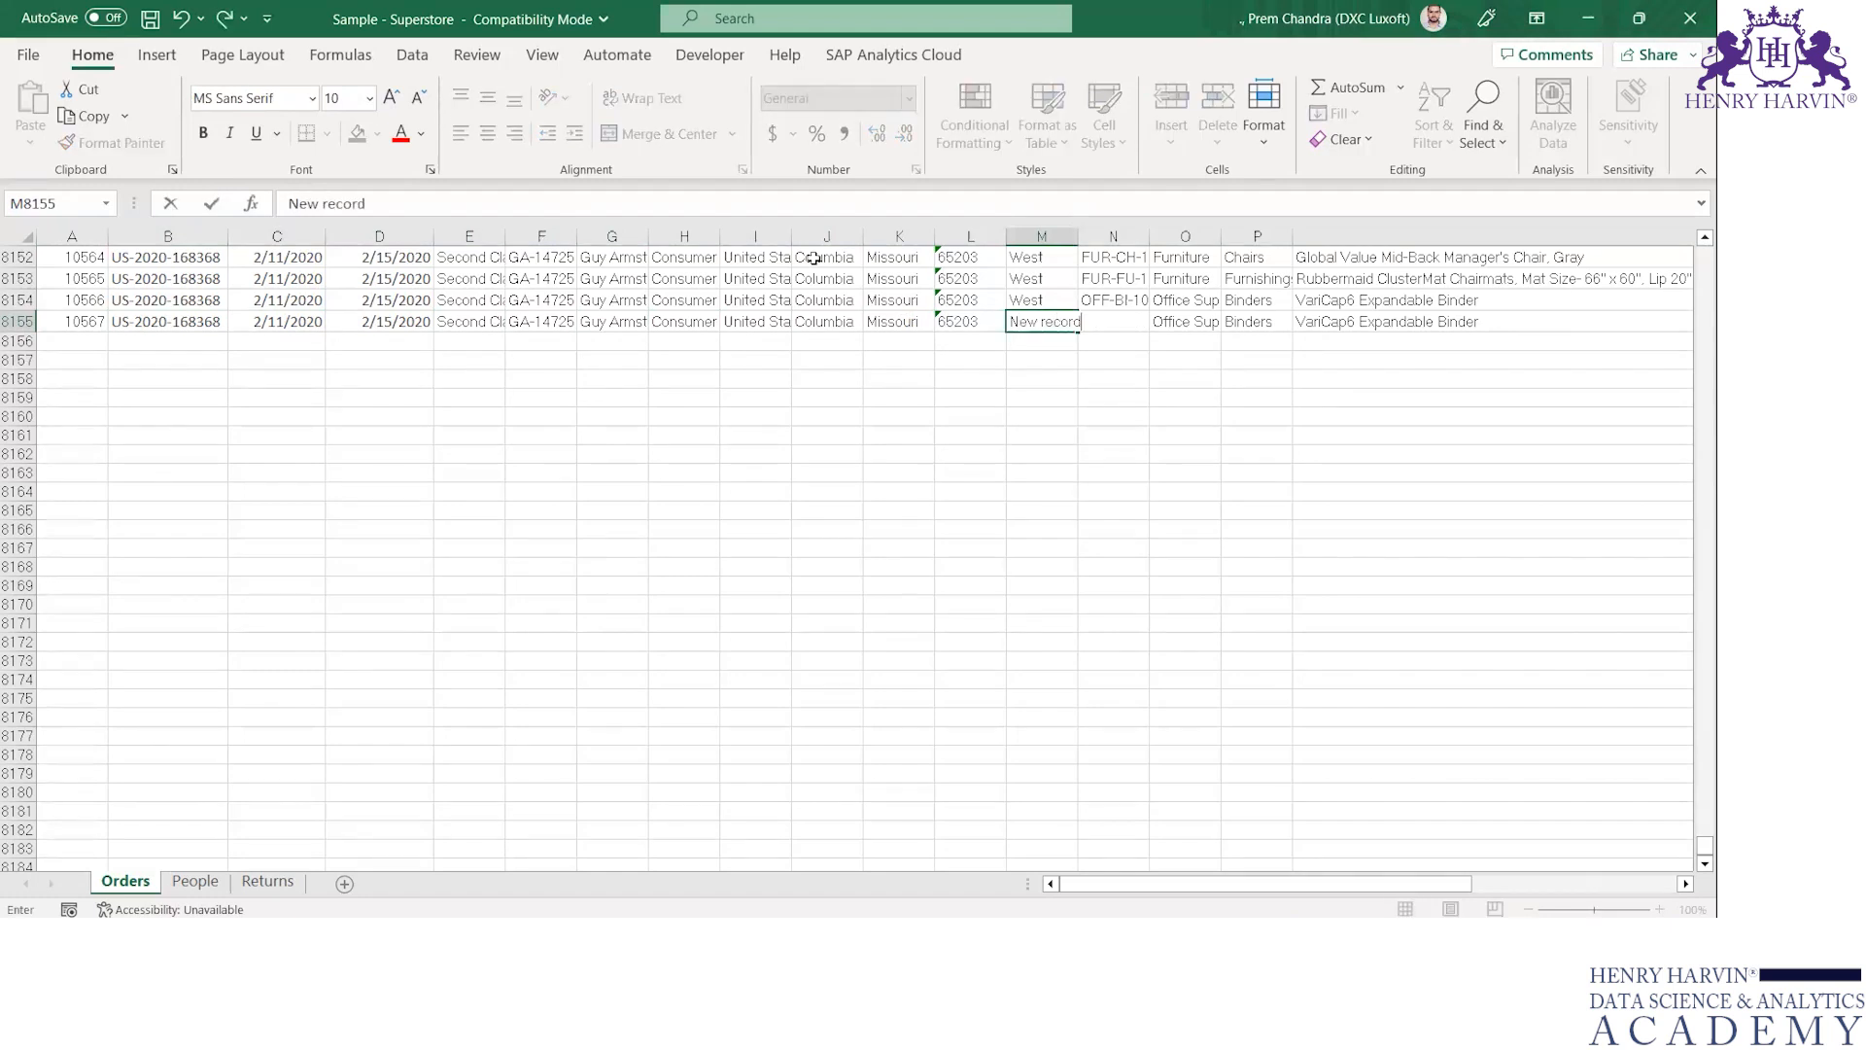
key("Return")
Capitalize the second word of the Region in cell M8155 so that it reads "New Record"
key("Up")
key("F2")
key("Left")
key("Left")
key("Left")
key("Left")
key("Left")
key("BackSpace")
type("R")
key("Return")
key("Up")
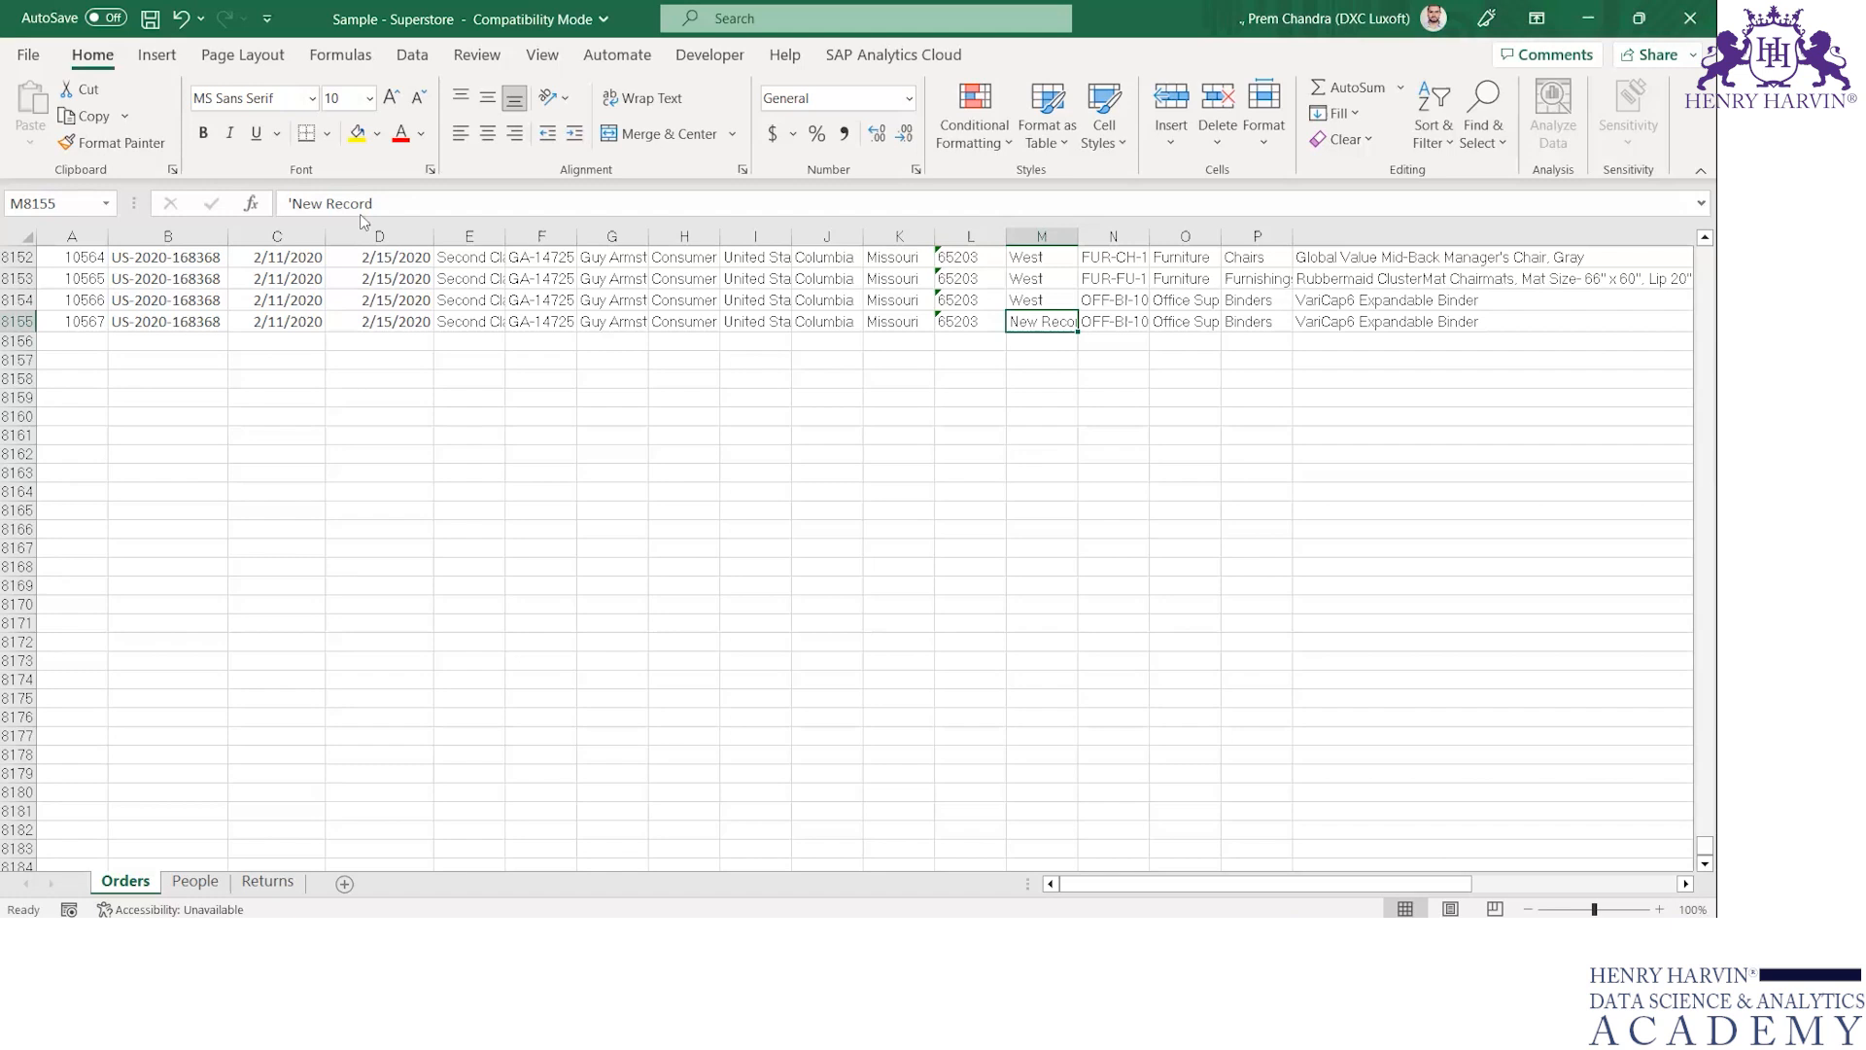
Compare Tableau's Orders extract with the added row 8155 in Excel, and open Sheet 1 in Tableau
key("alt+Tab")
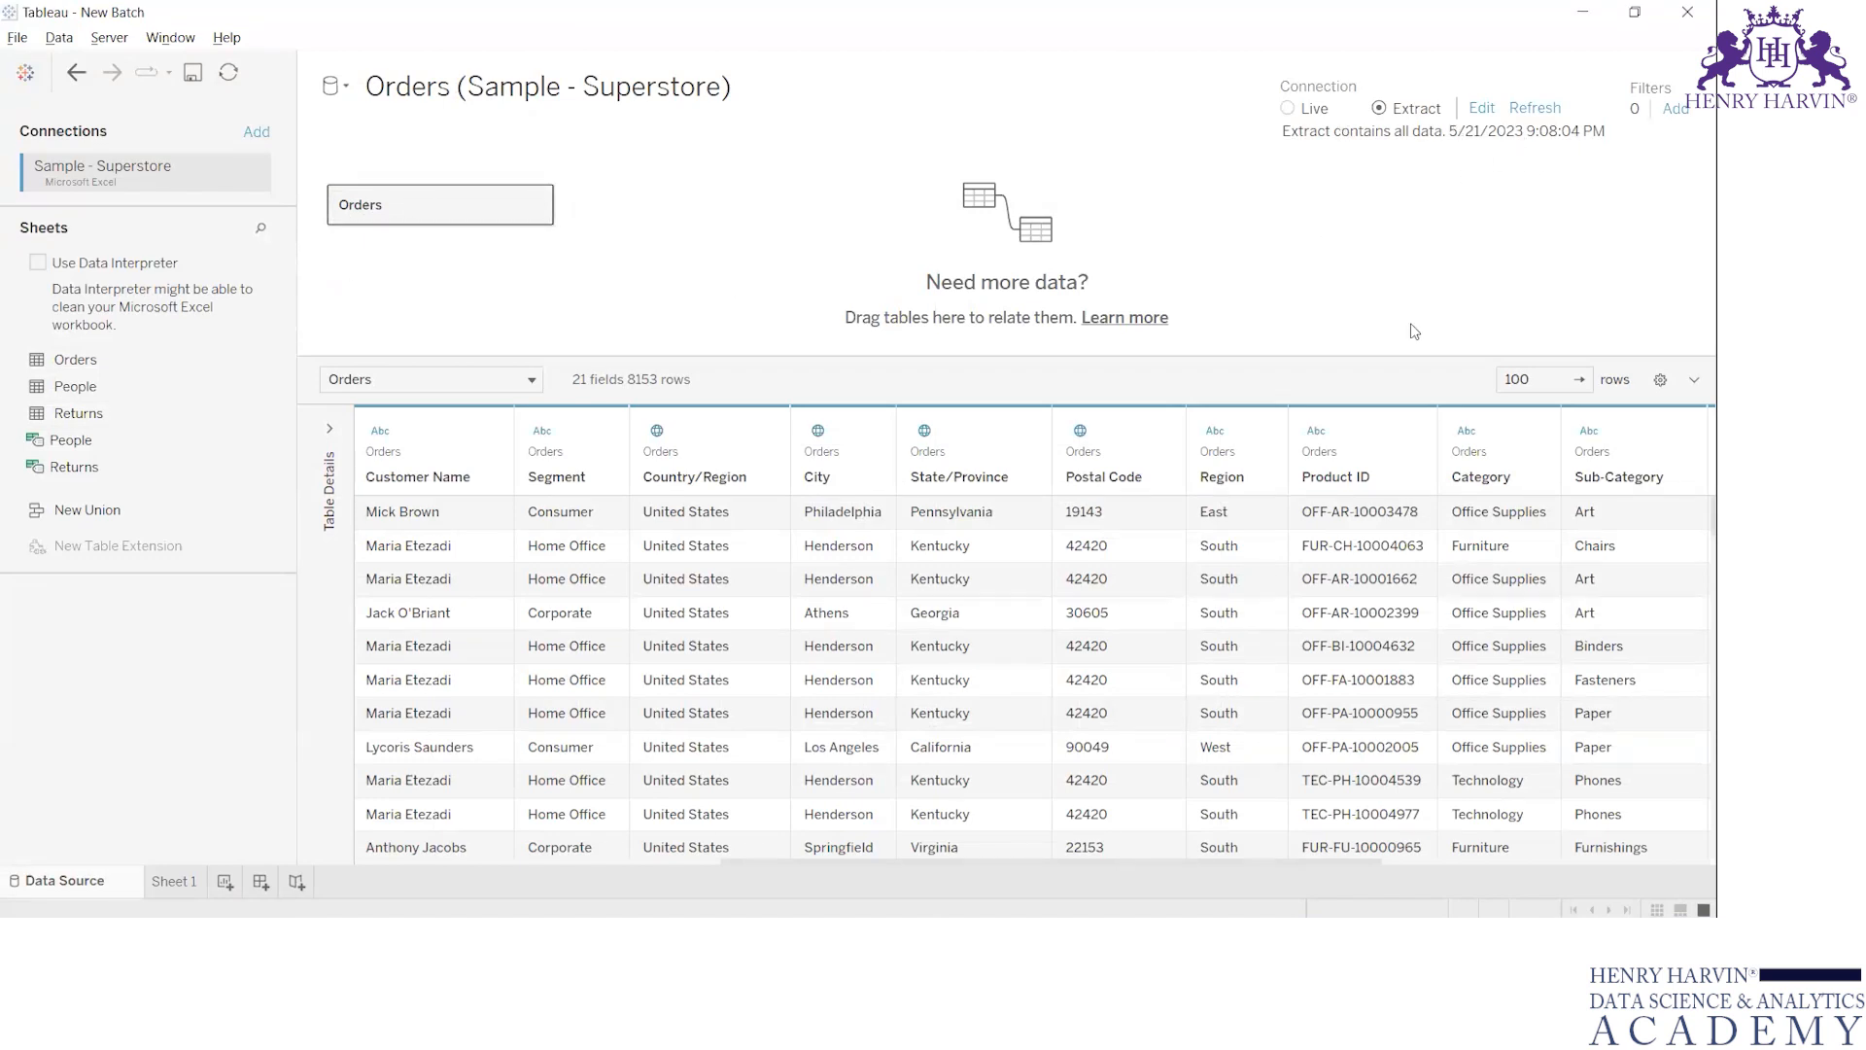
key("alt+Tab")
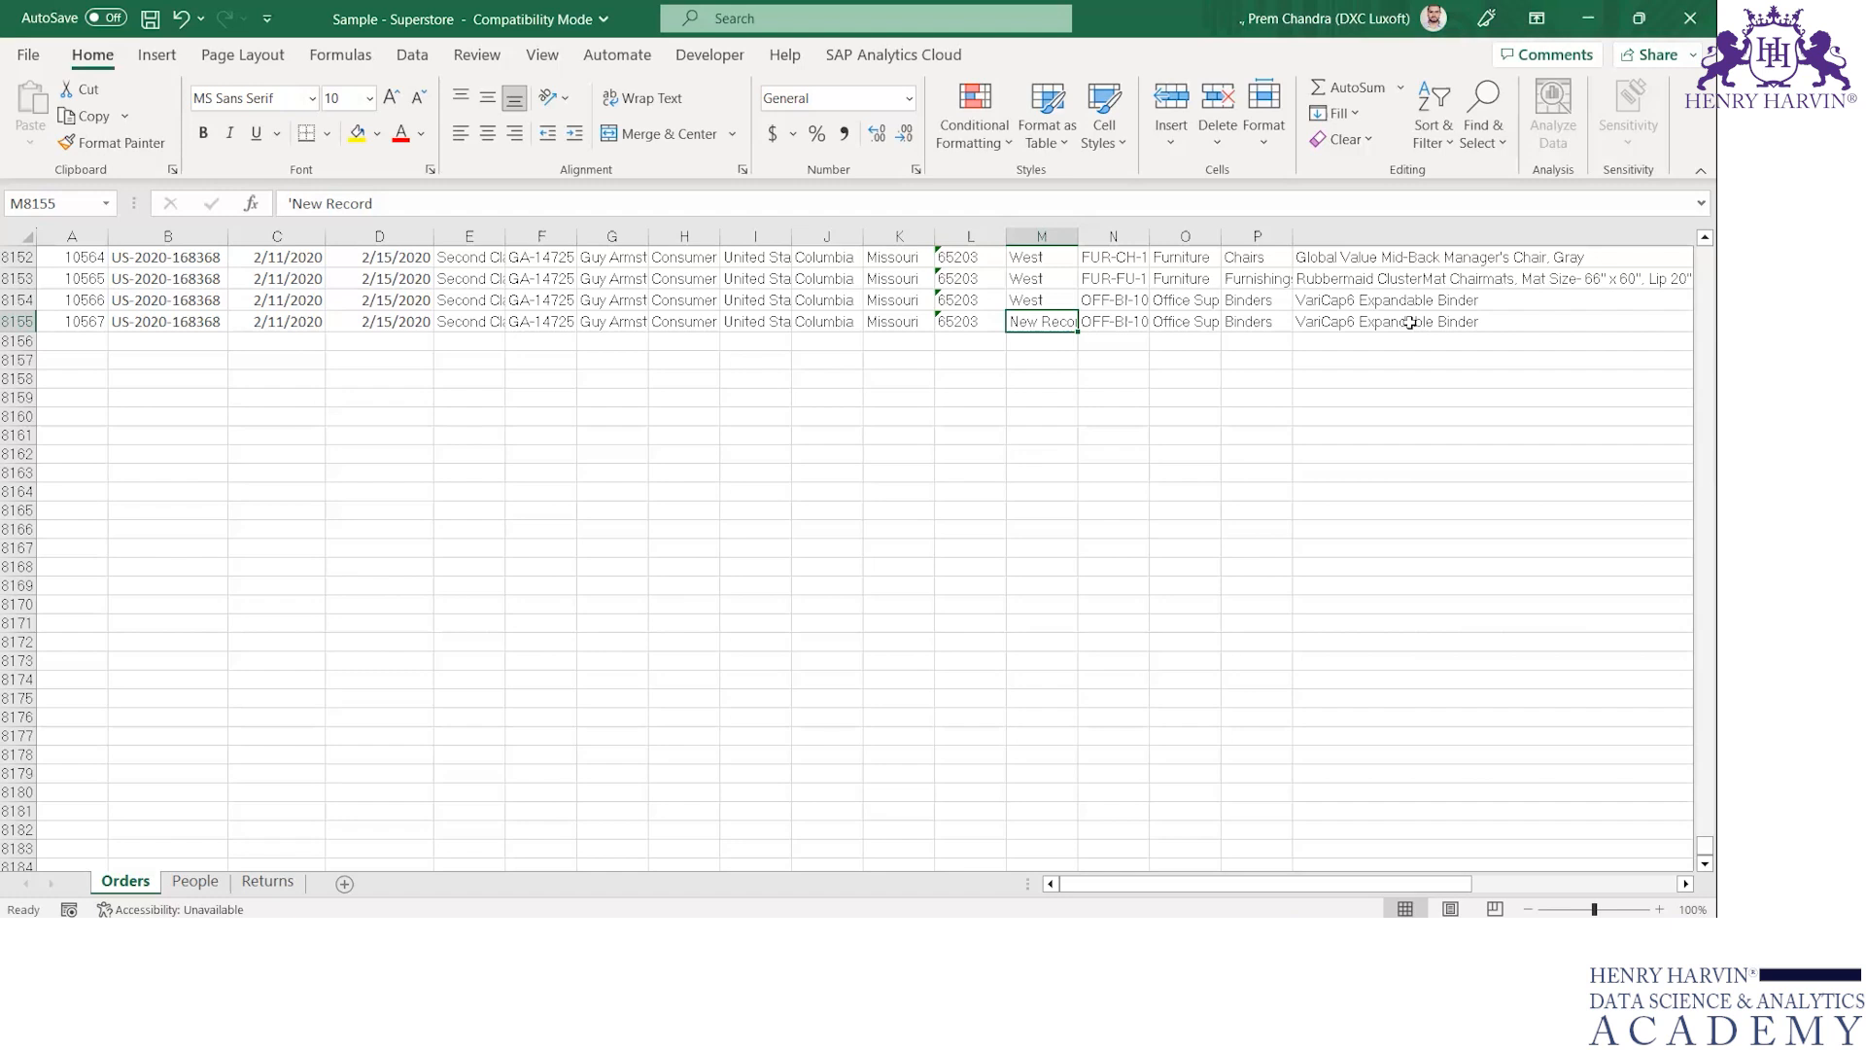
key("Left")
key("Left")
key("Left")
key("Left")
key("Left")
key("Left")
key("Left")
key("Left")
key("Left")
key("Left")
key("Left")
key("Left")
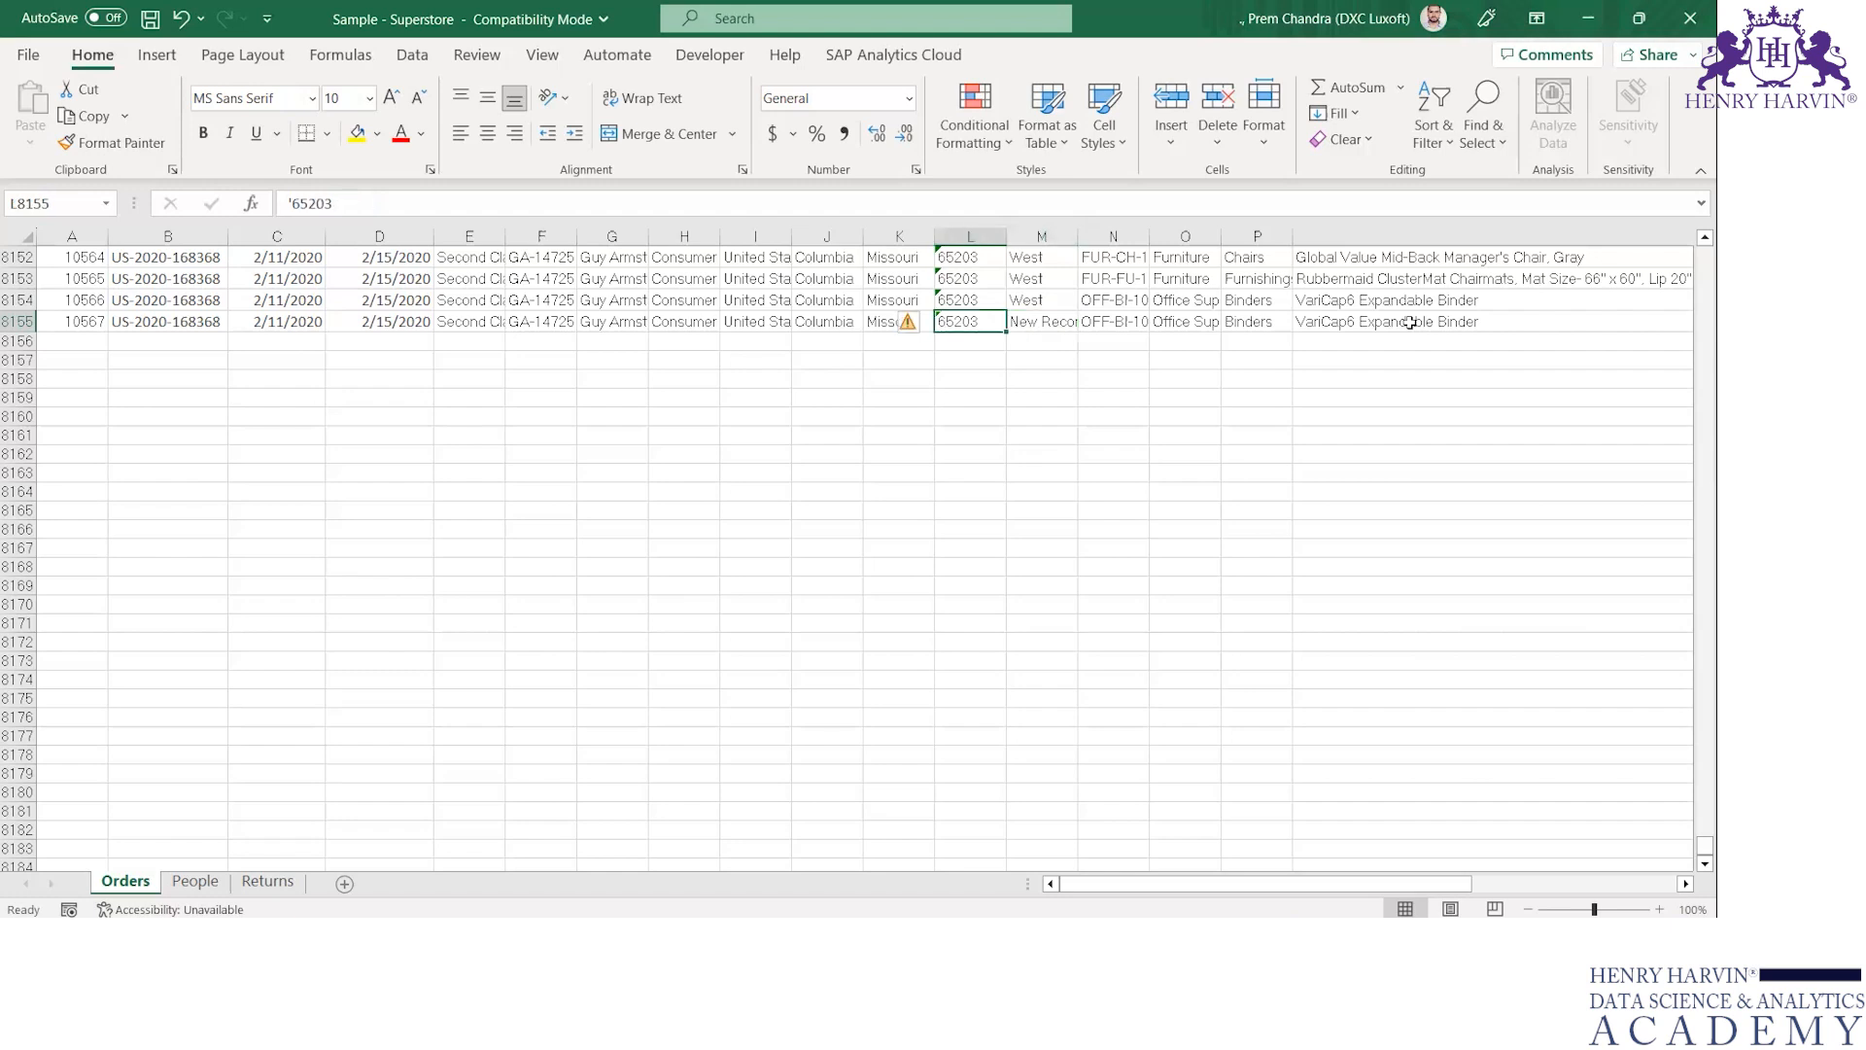
key("Up")
key("Down")
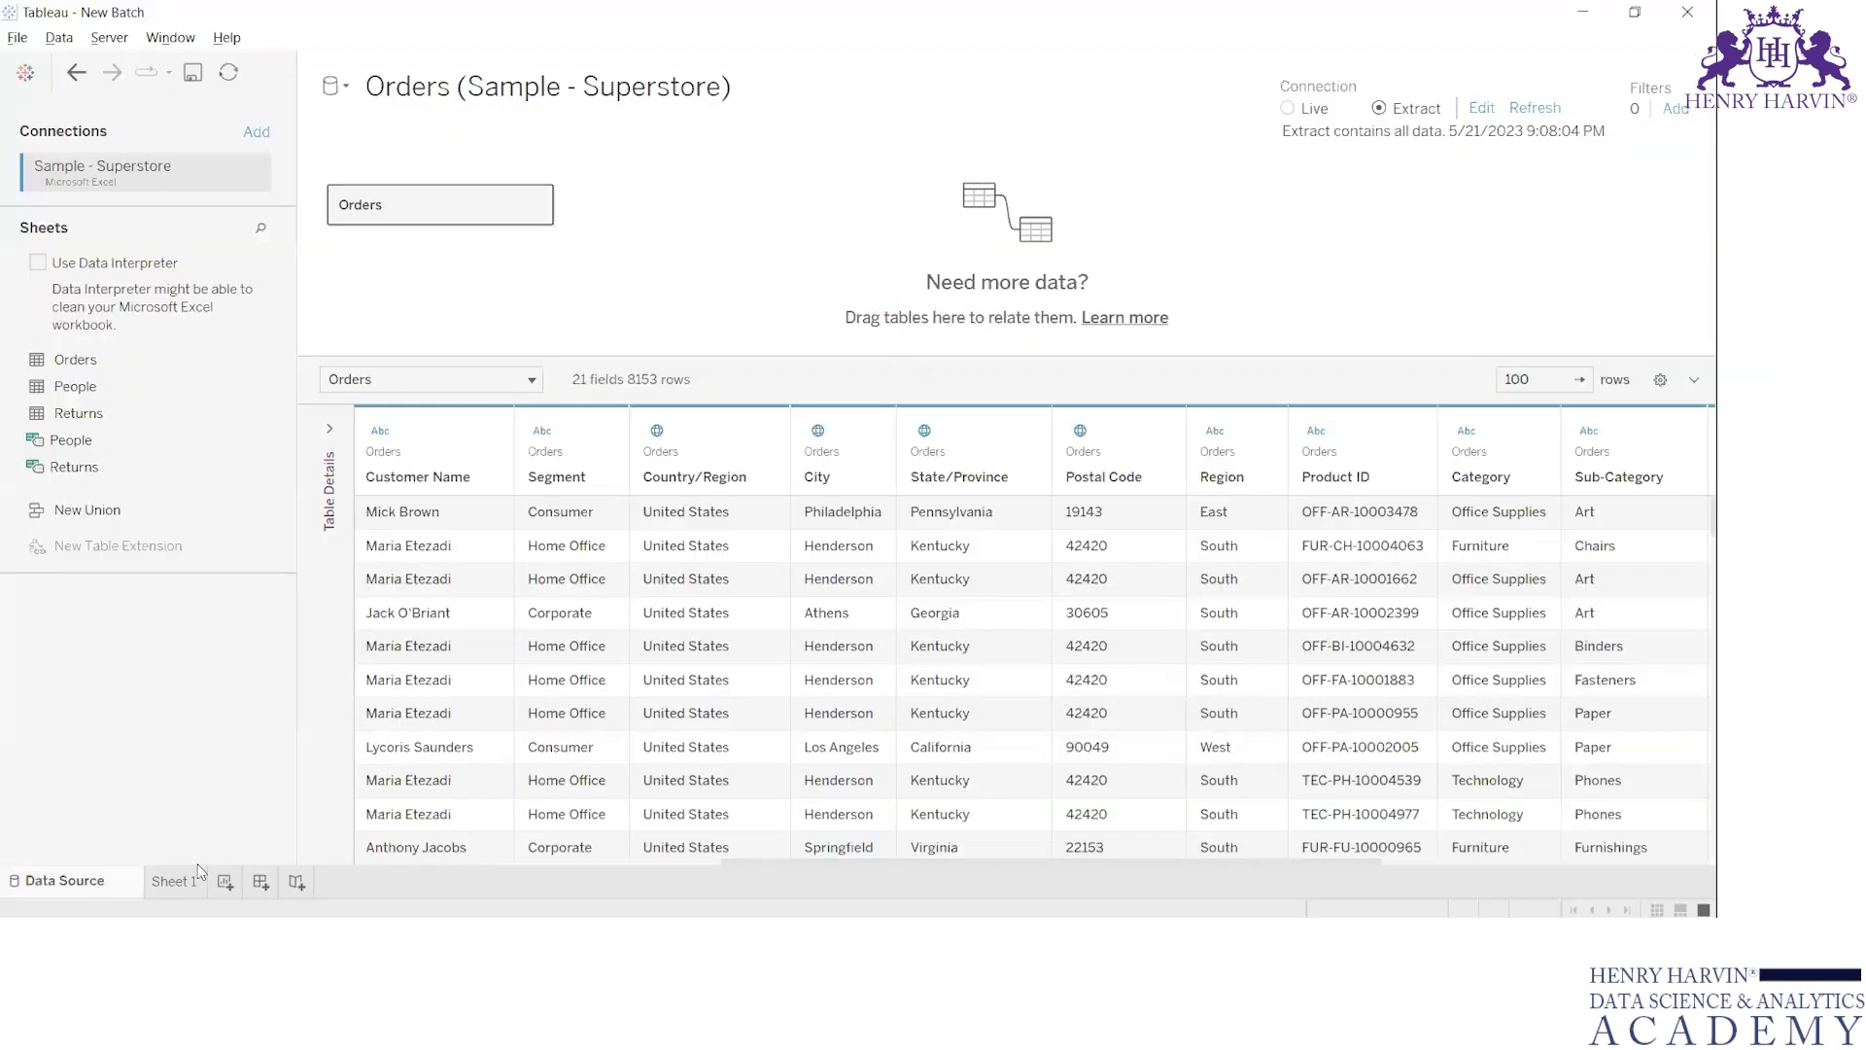
left_click(185, 879)
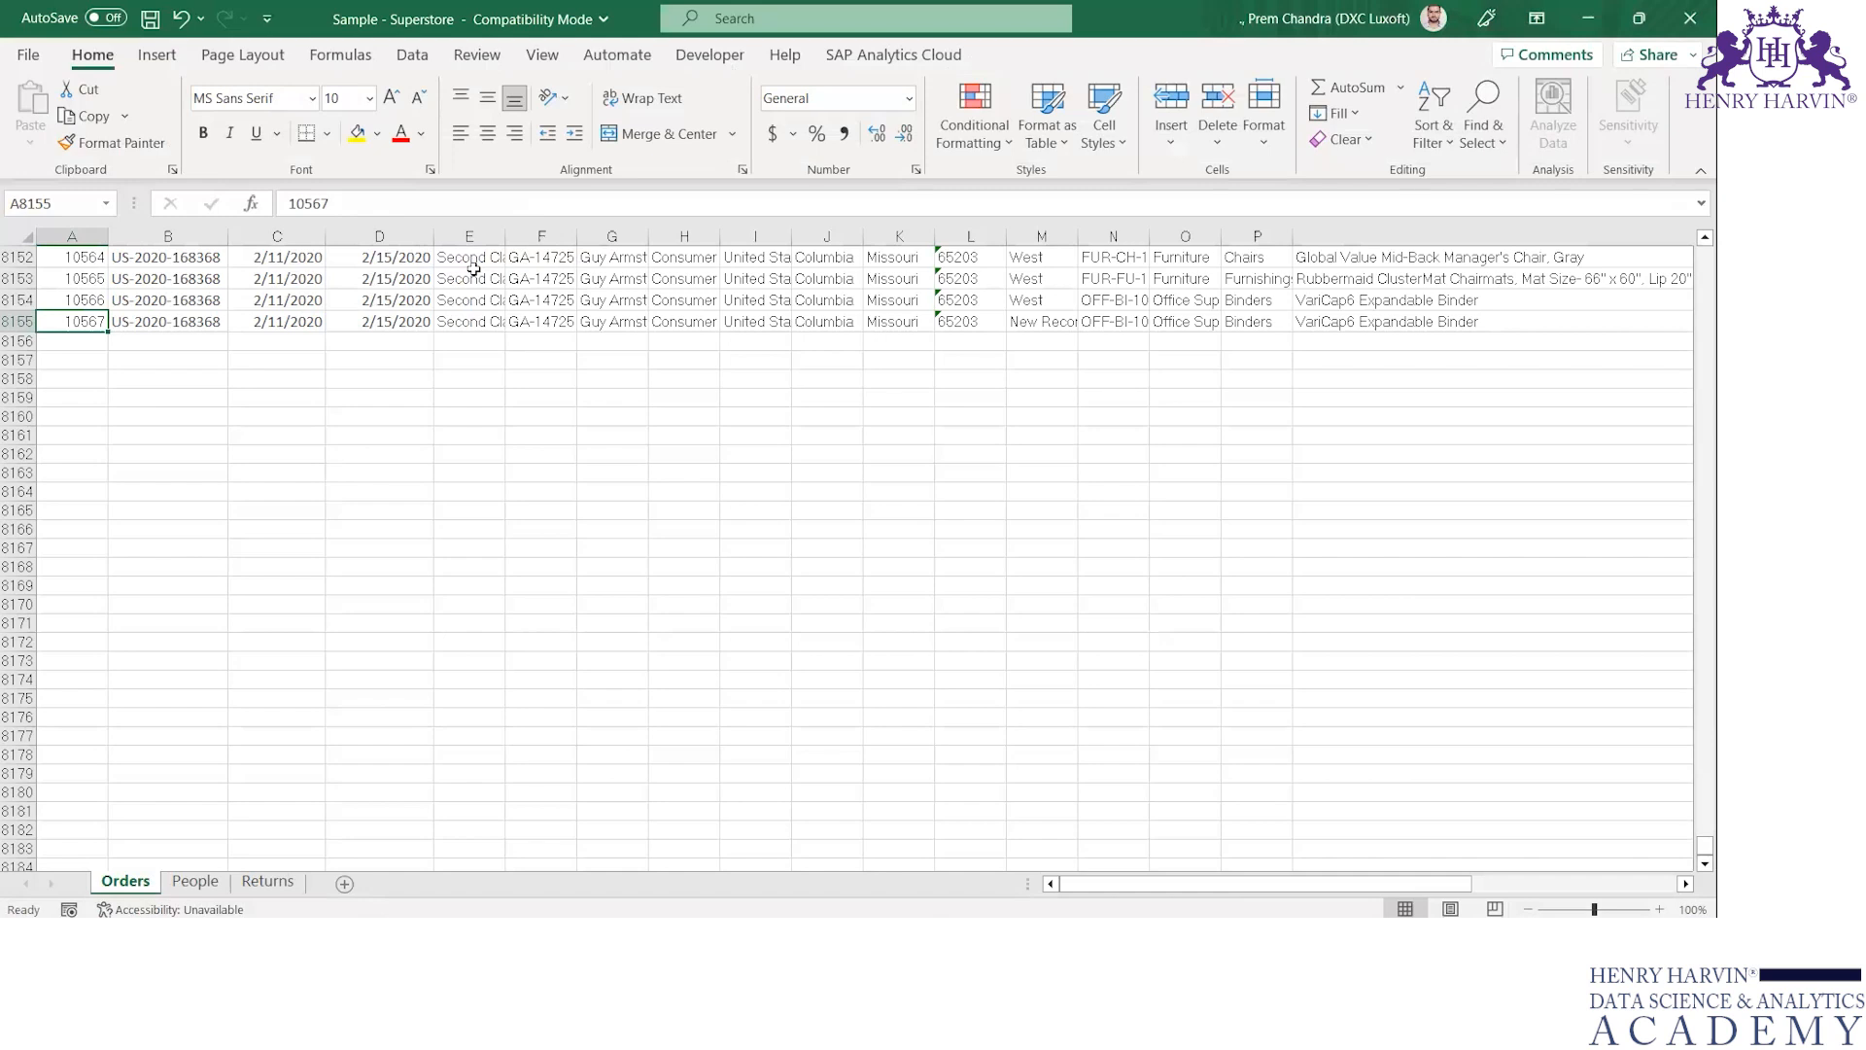
In Excel, turn on the header row filters of the Orders sheet and examine the values listed for Region
key("ctrl+Home")
key("Right")
key("Right")
key("Right")
key("Right")
key("Right")
key("Right")
key("Right")
key("Right")
key("Right")
key("Right")
key("Right")
key("Right")
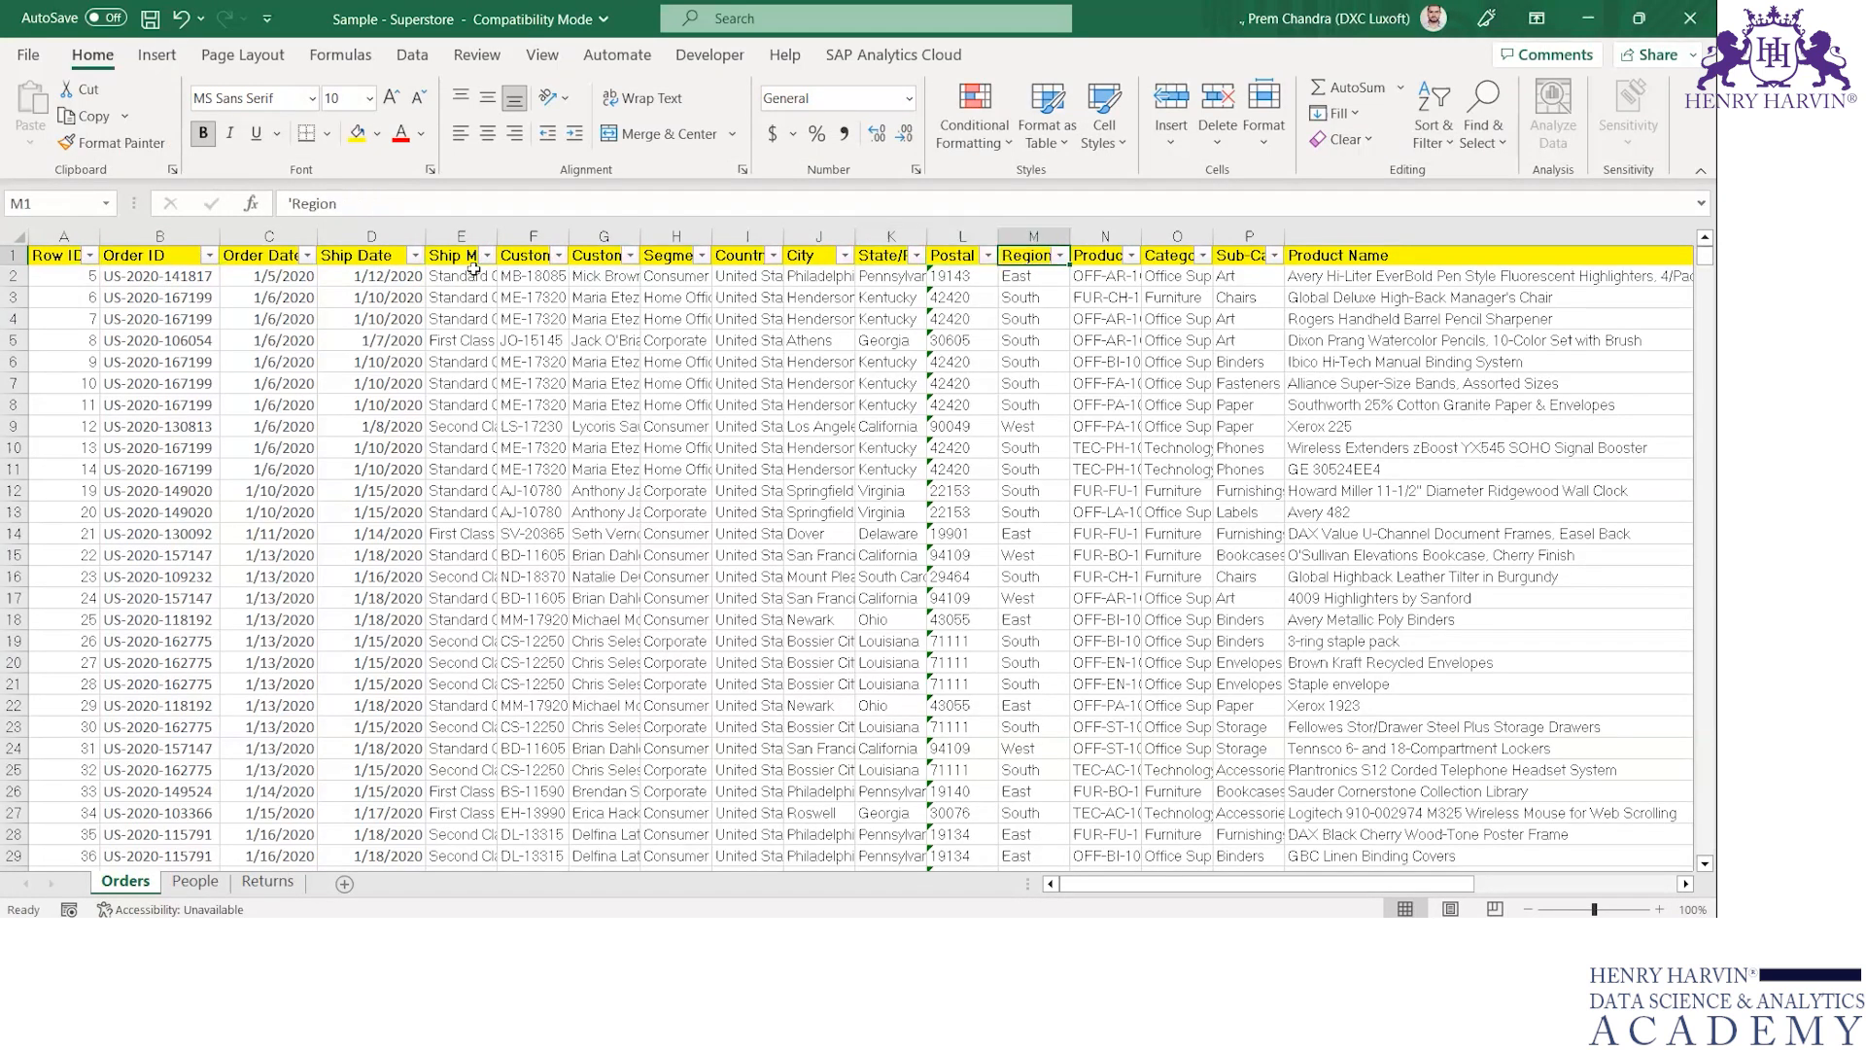
key("alt+Down")
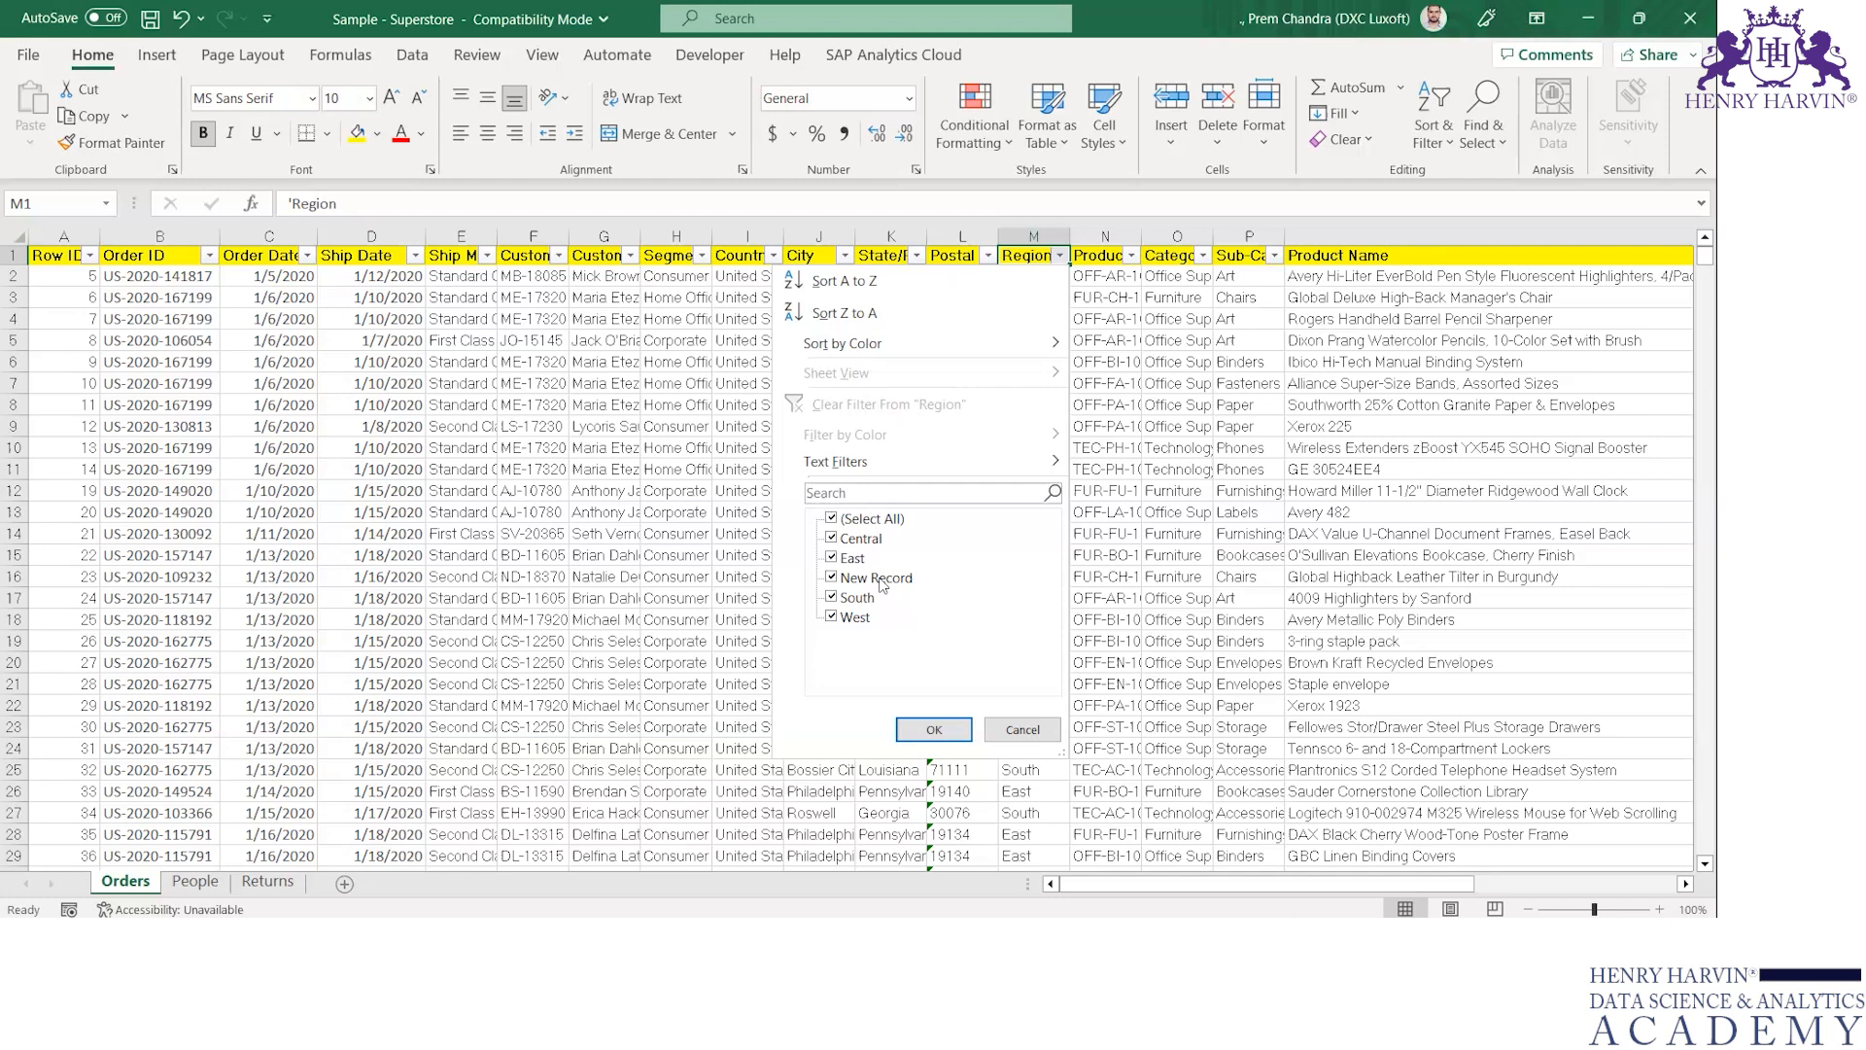
key("Escape")
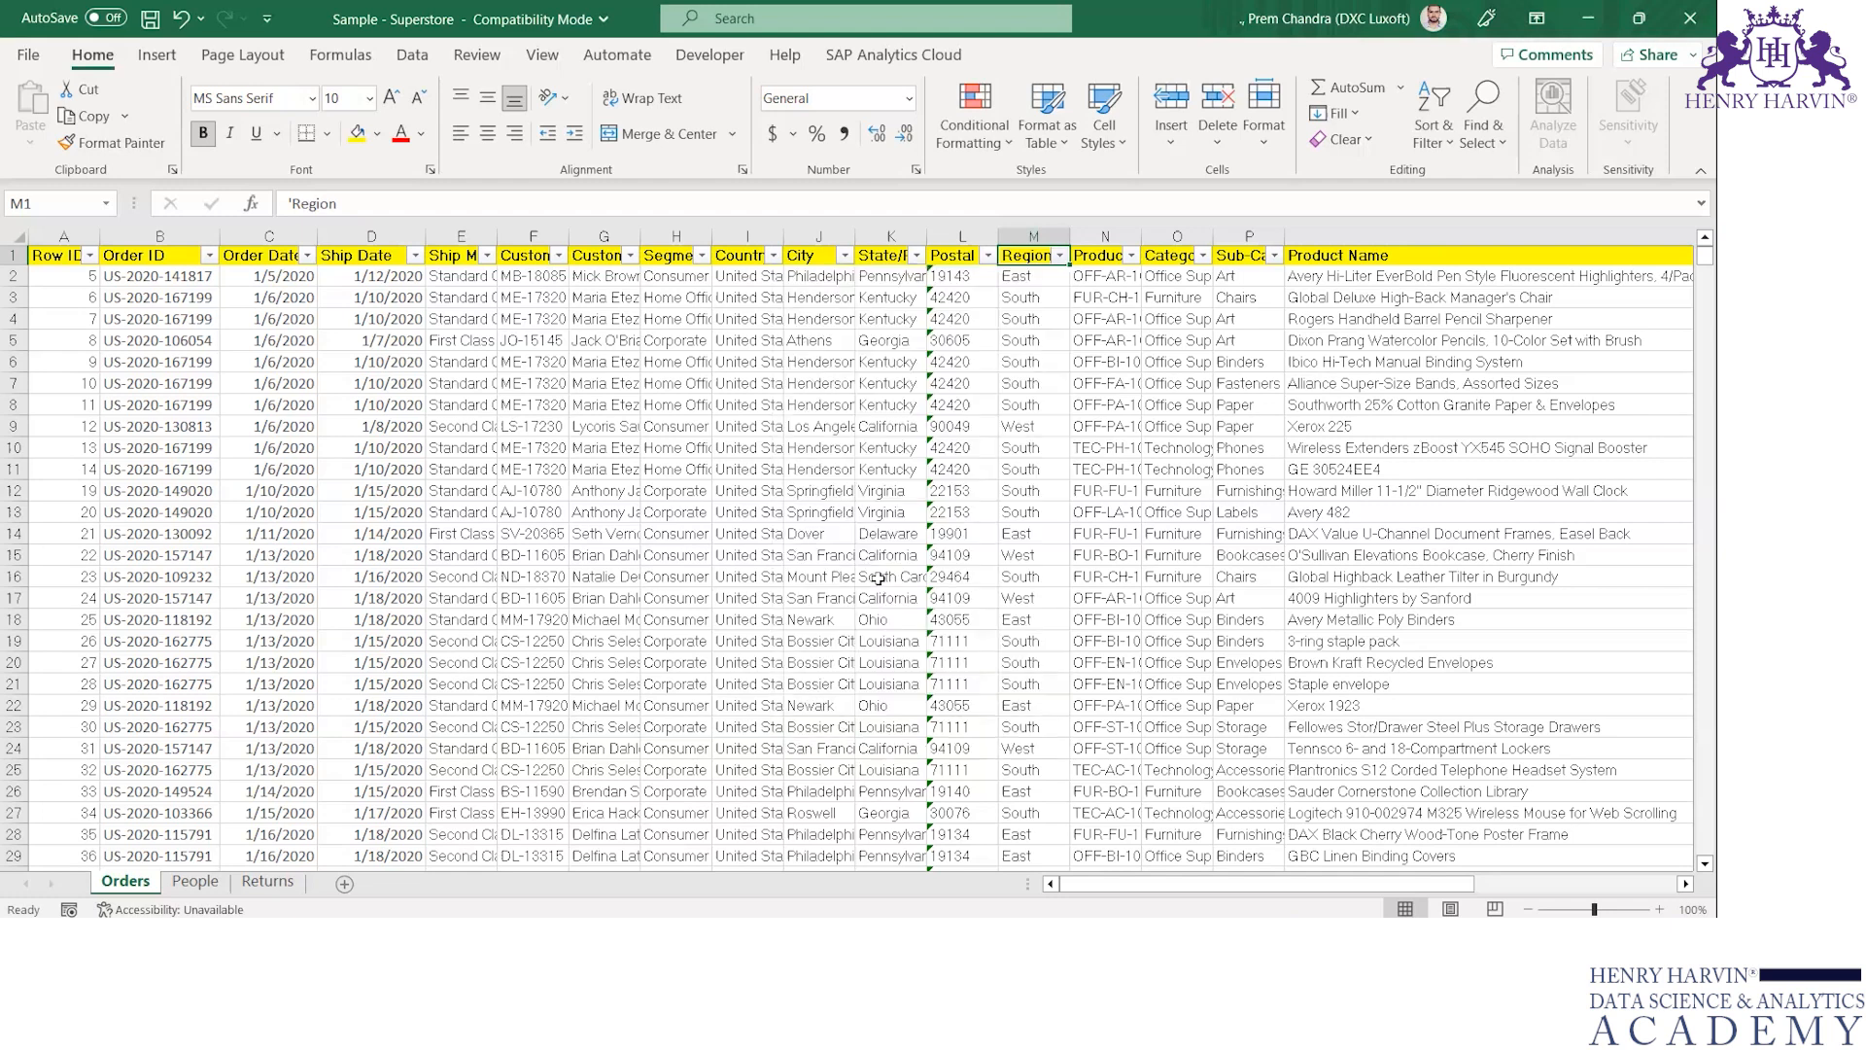
Compare the regions on Tableau's Sheet 1 and its data source page with the Region filter values in Excel
key("alt+Tab")
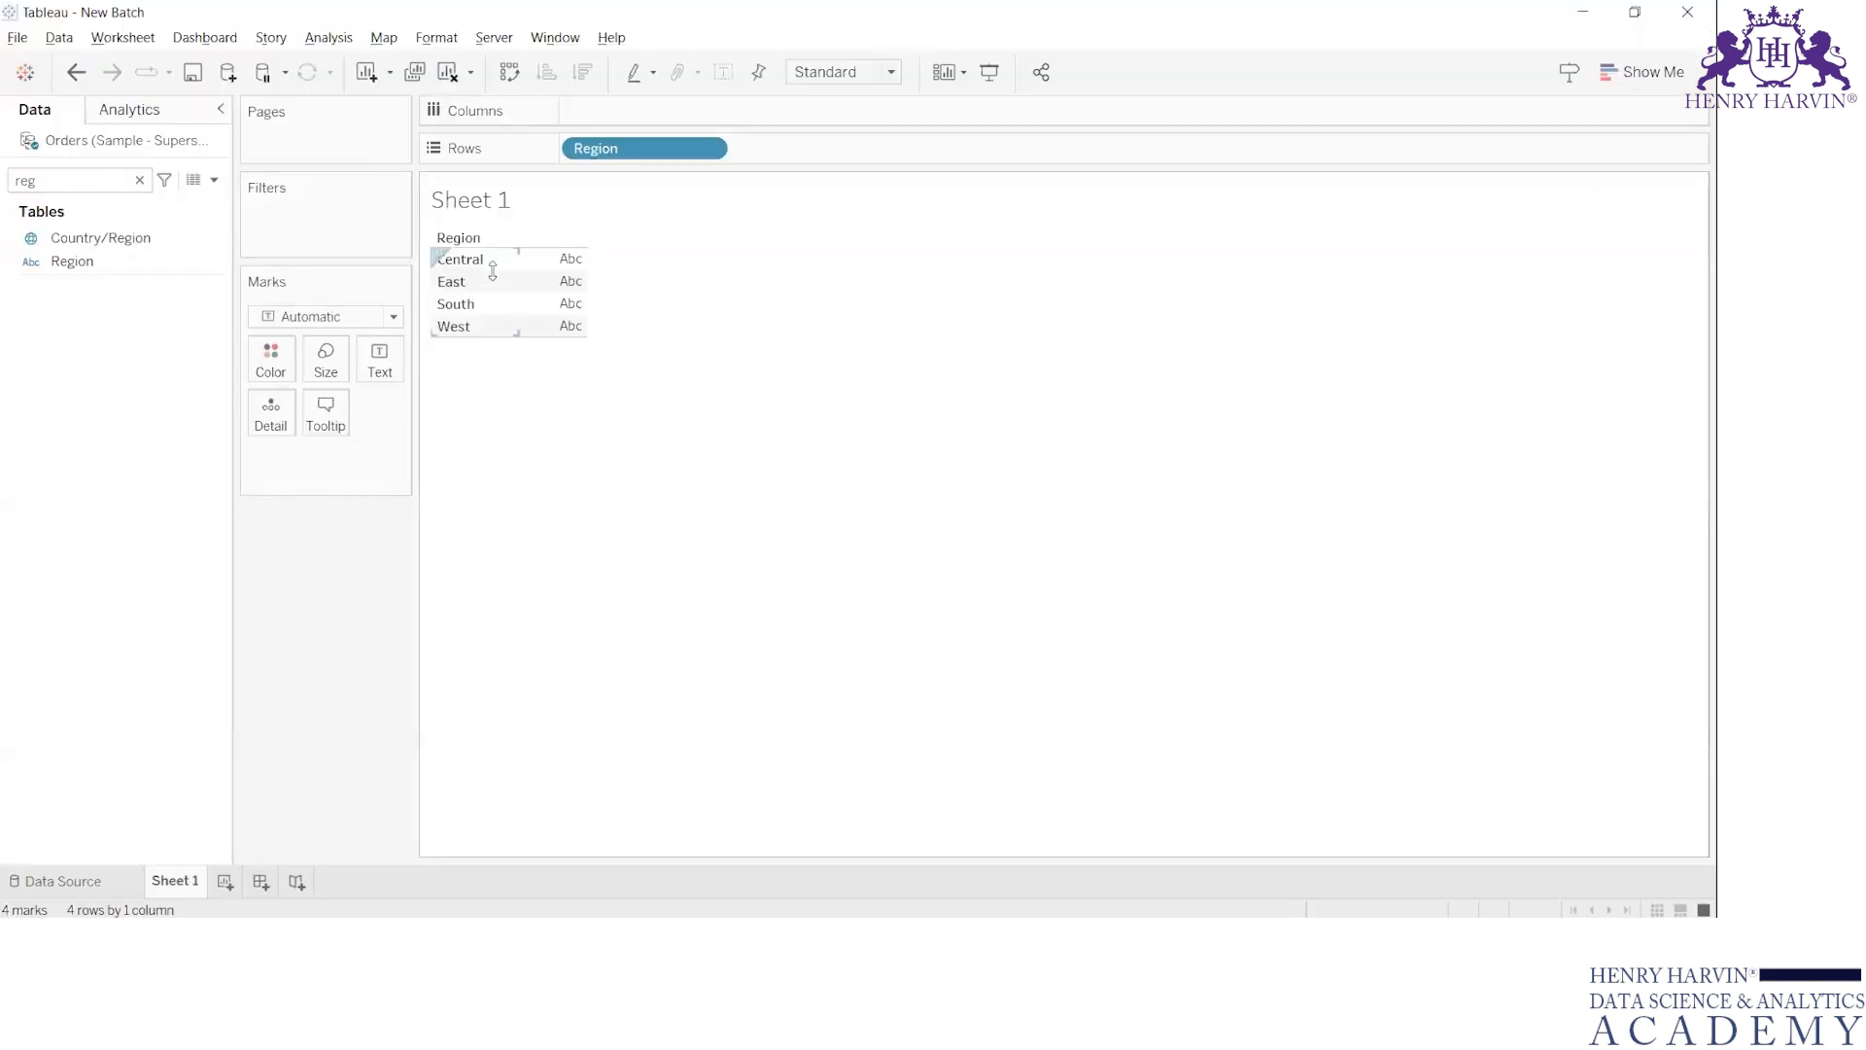
key("alt+Tab")
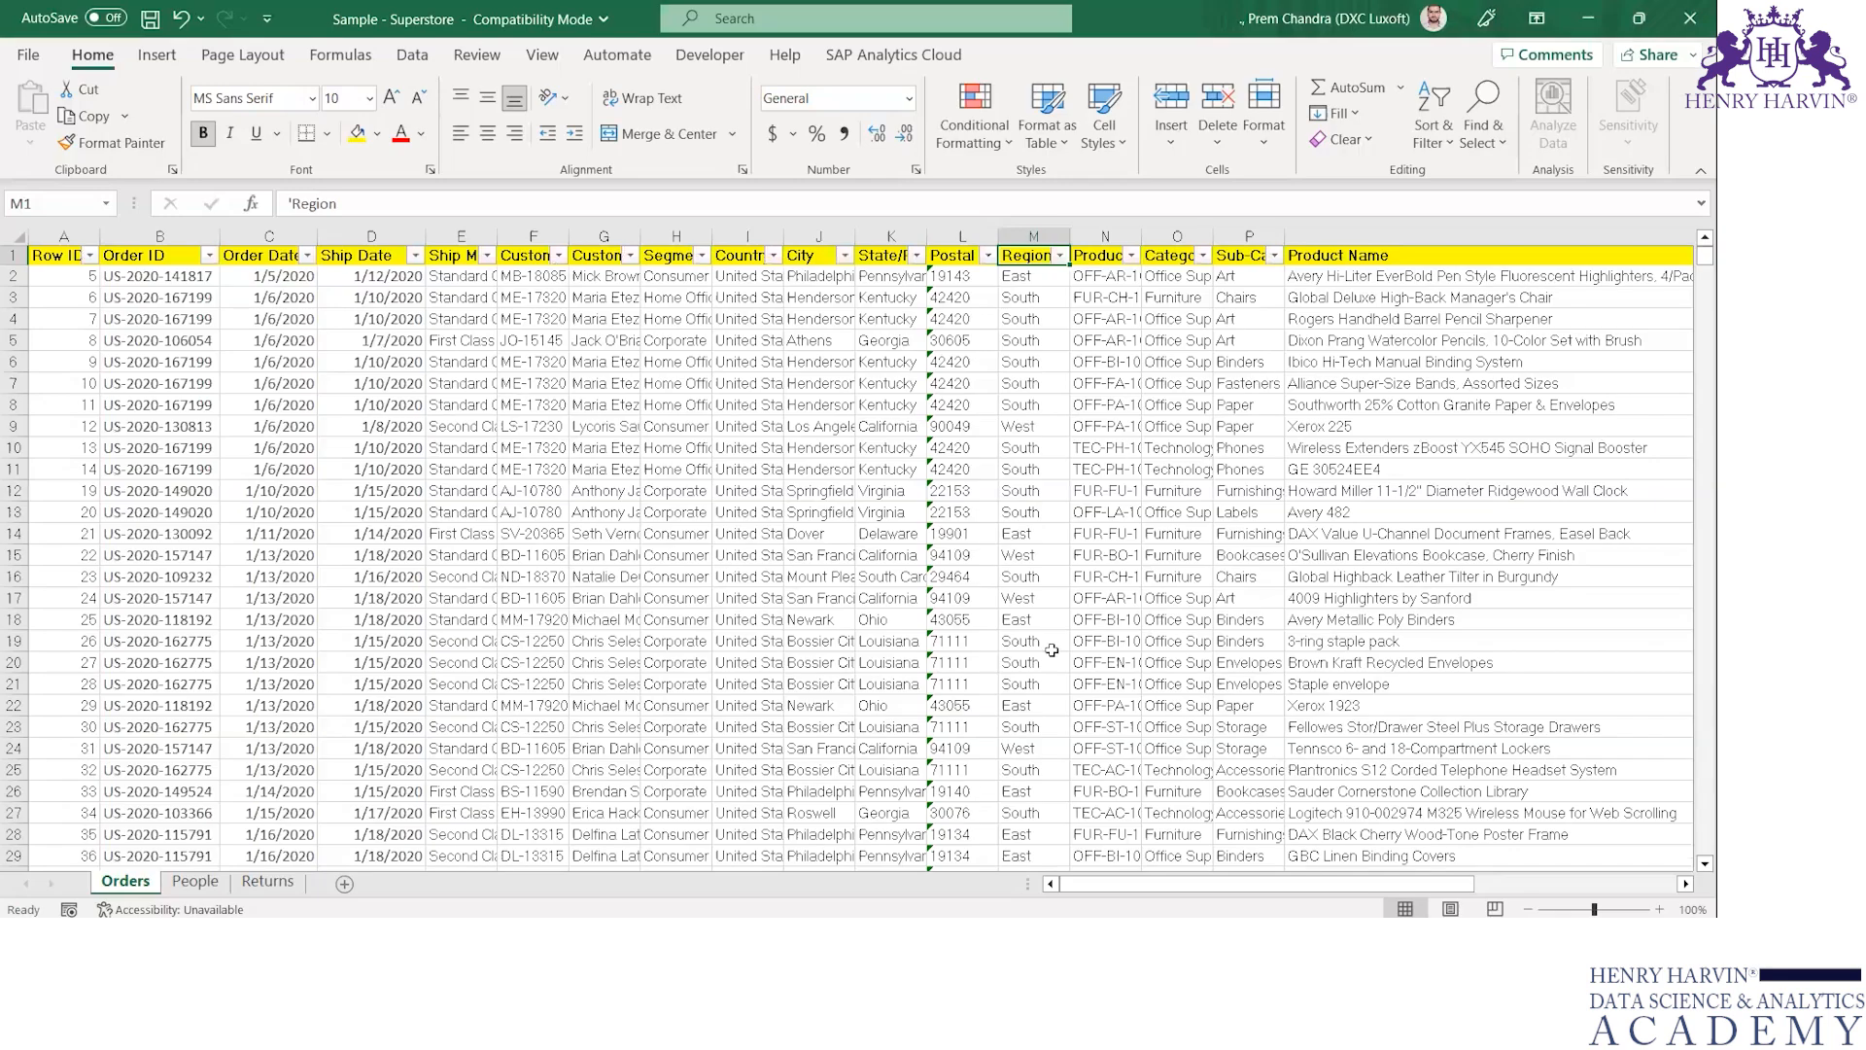
key("alt+Tab")
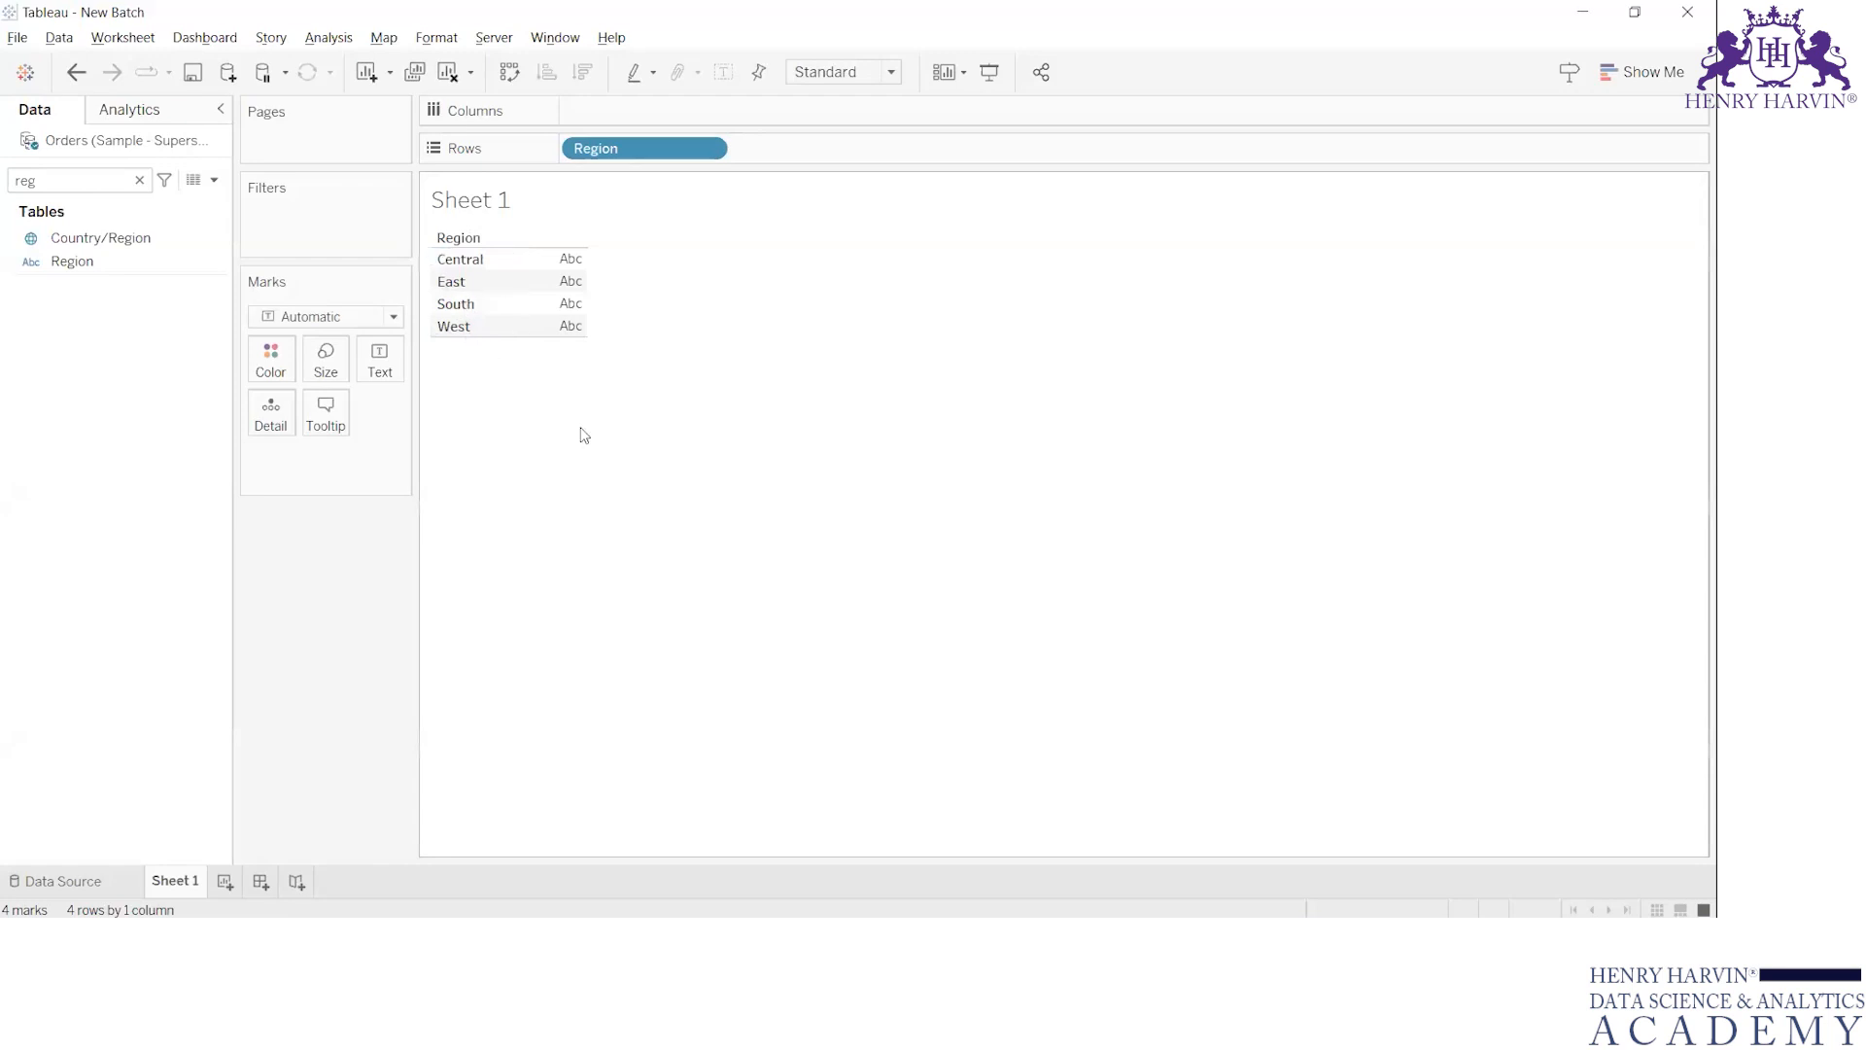
left_click(135, 882)
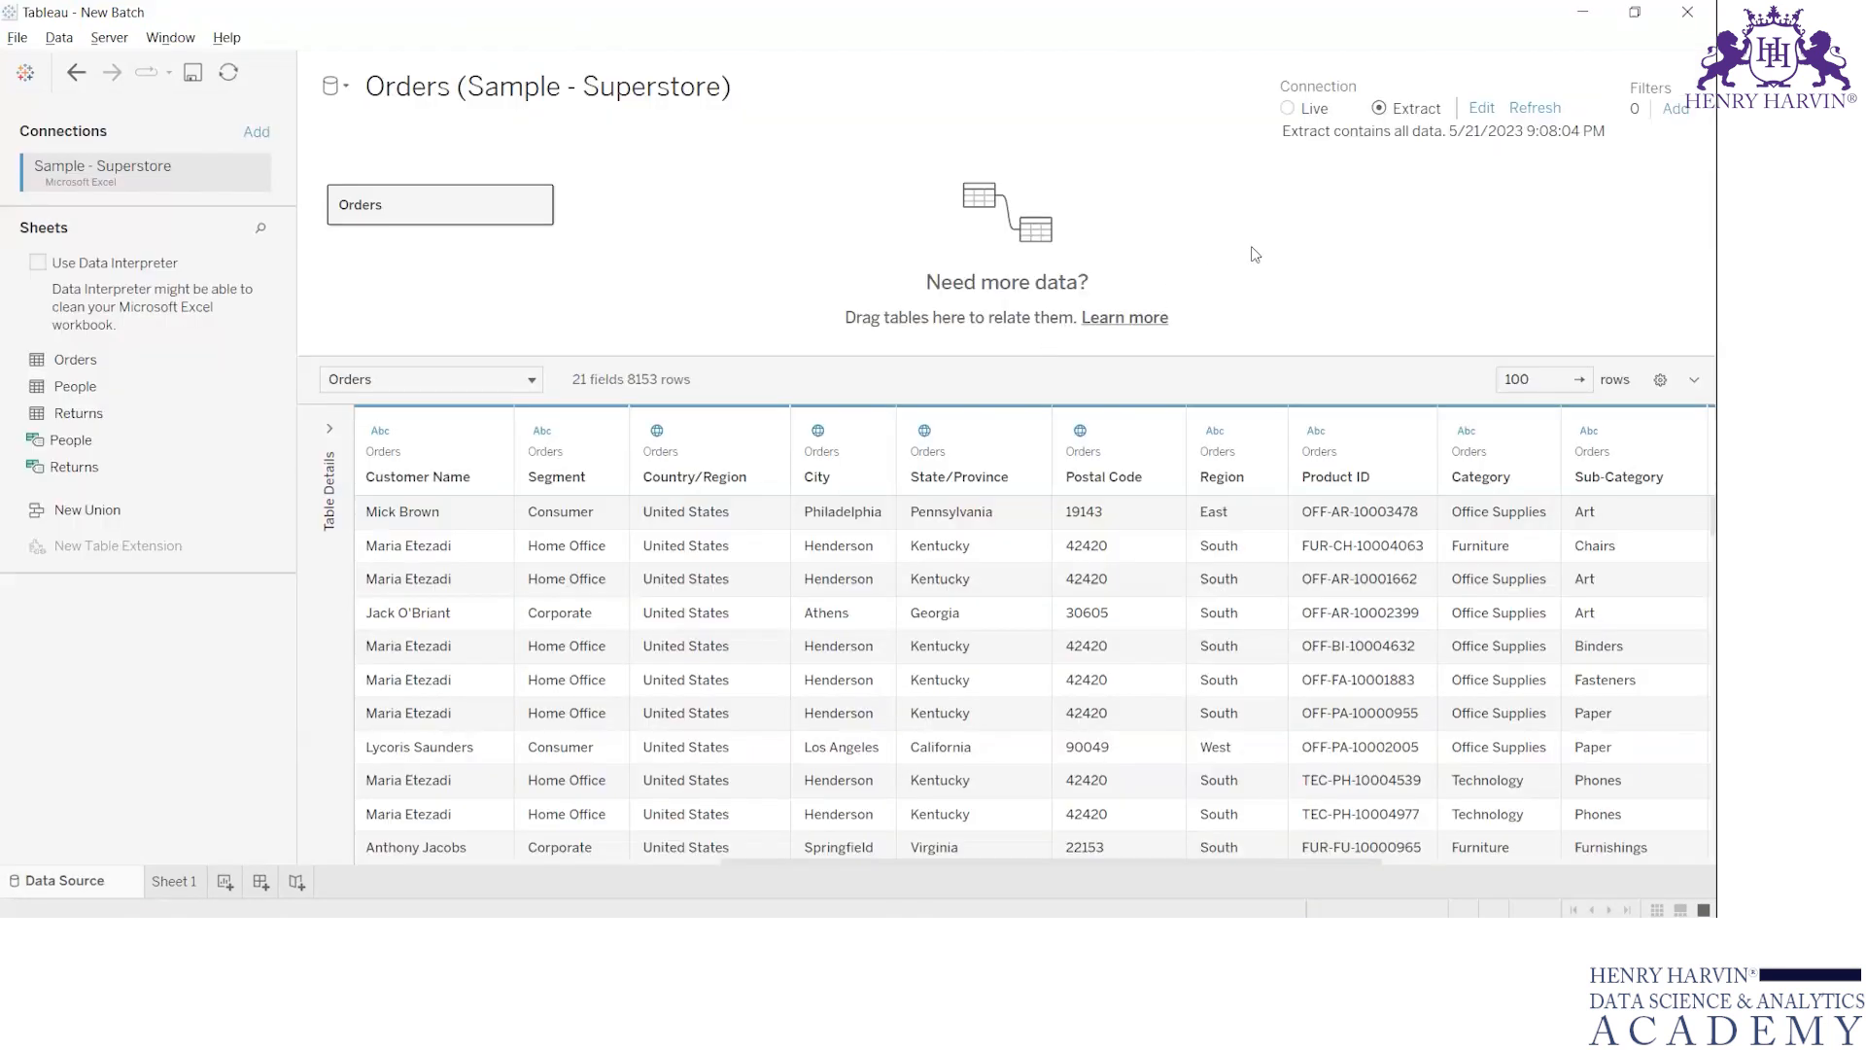
key("alt+Tab")
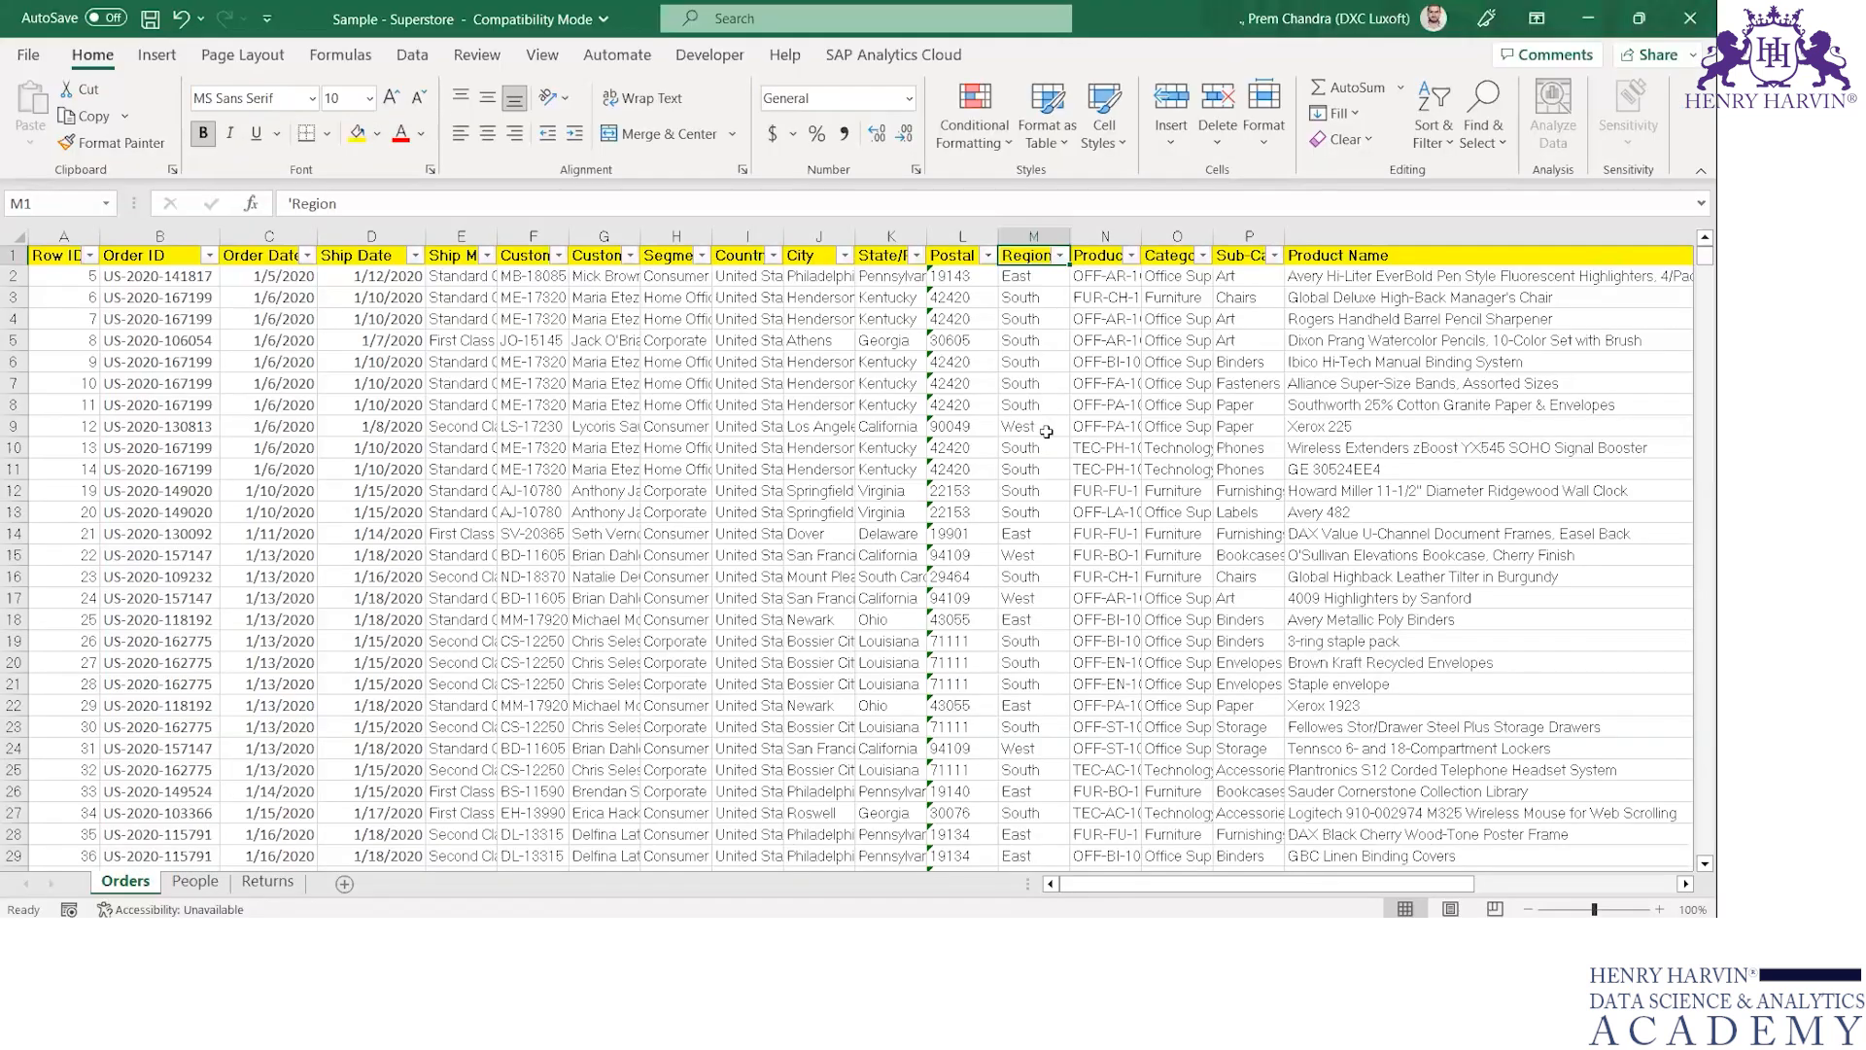
left_click(1060, 256)
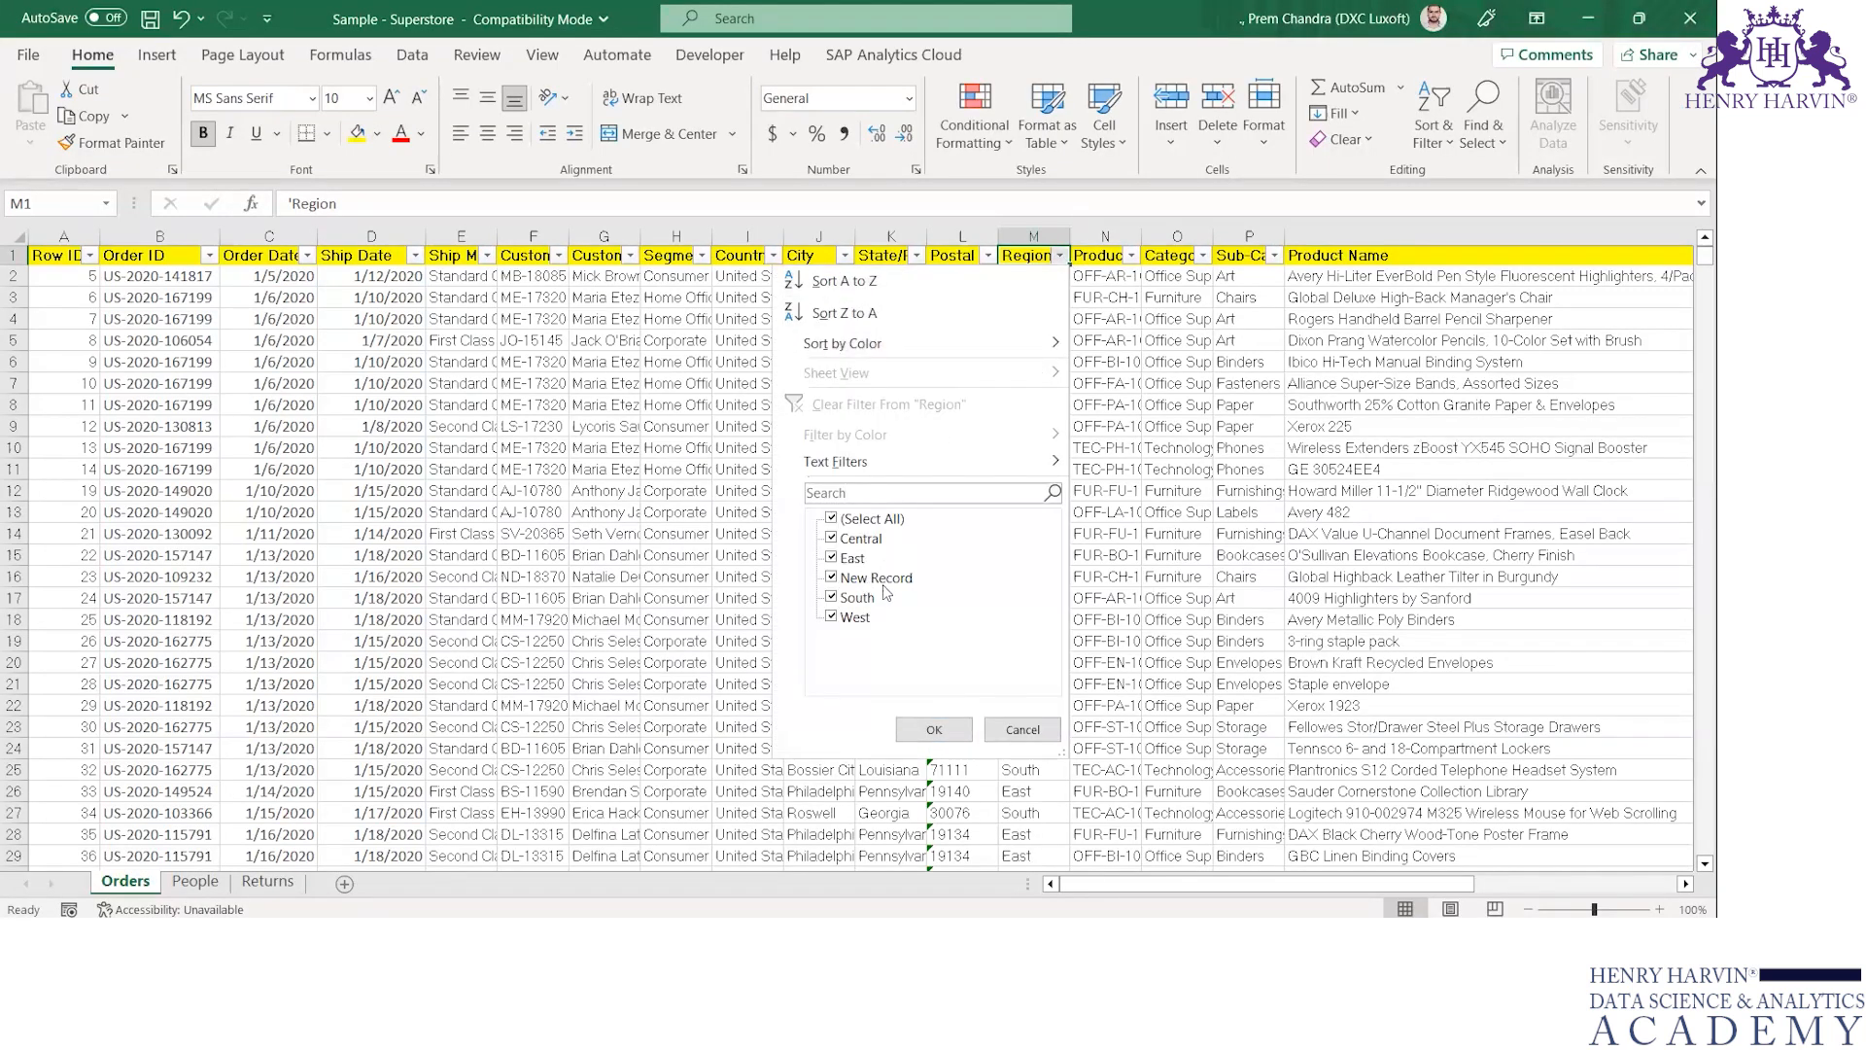
key("Escape")
Save the Excel workbook and refresh the Orders extract on Tableau's data source page
key("alt+Tab")
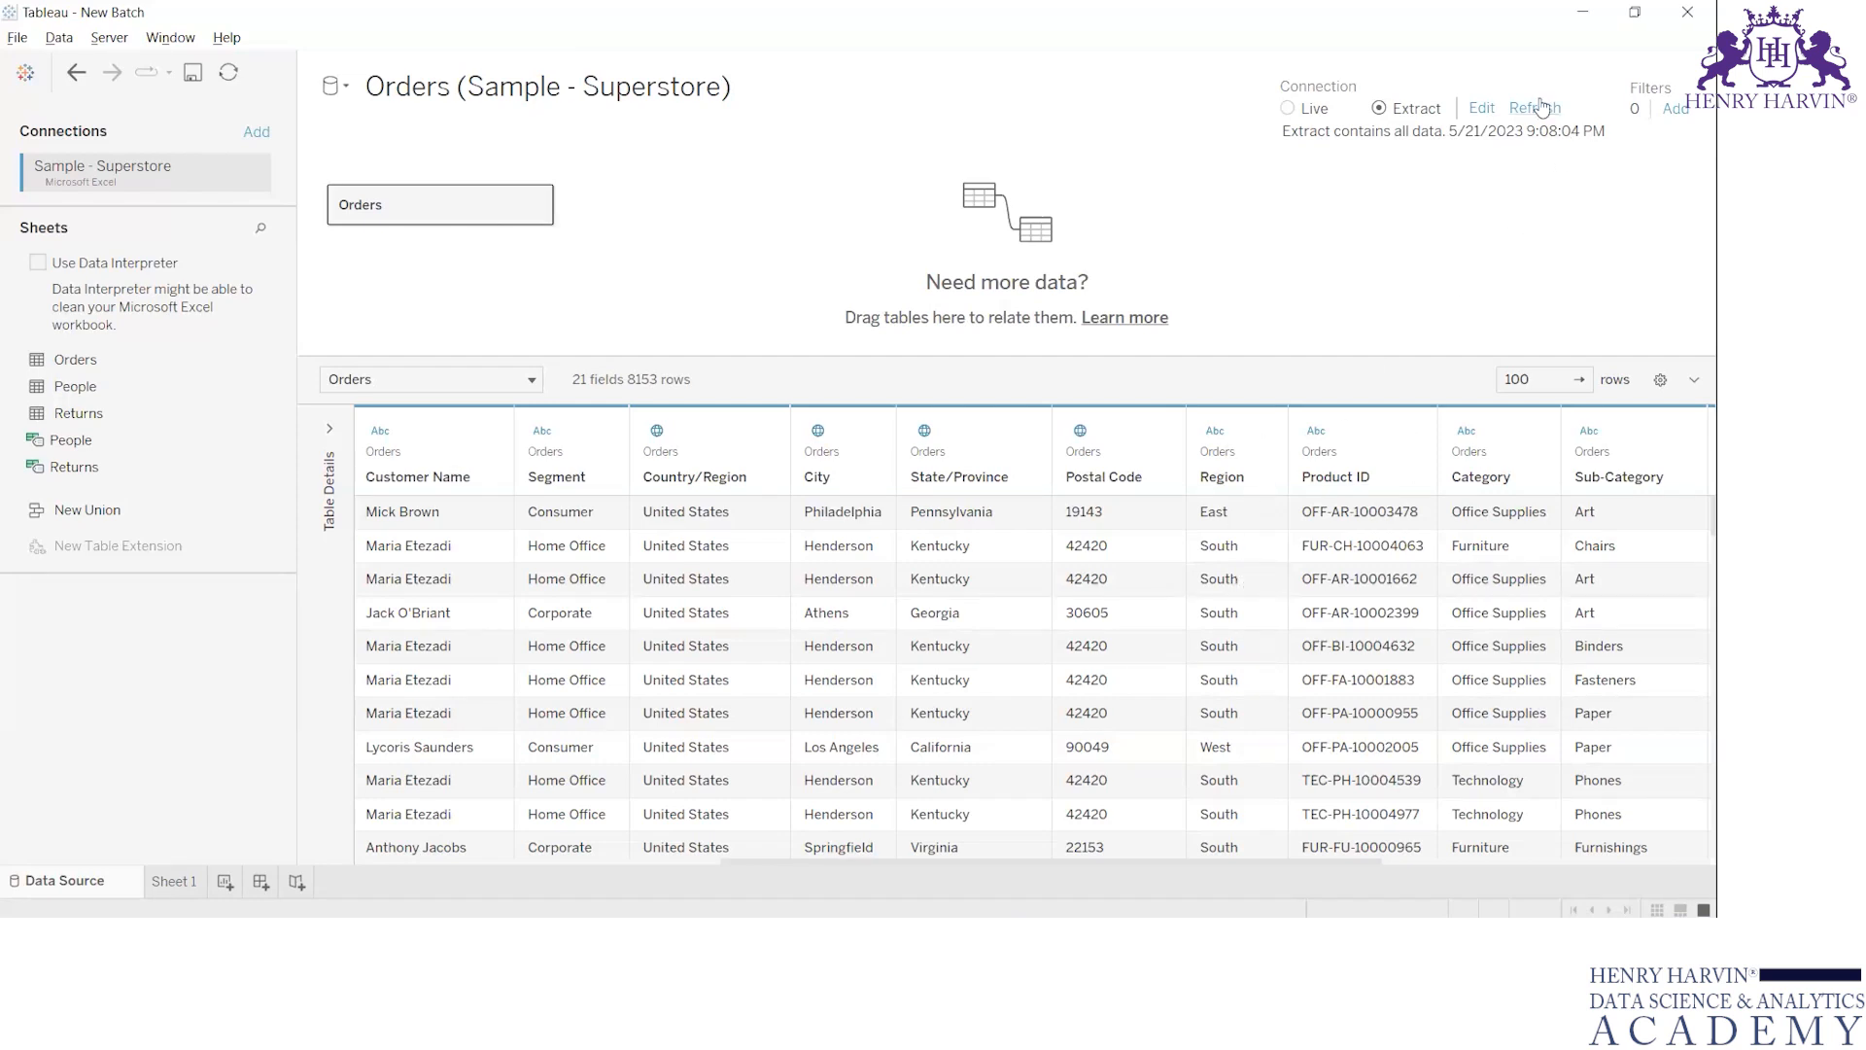
key("alt+Tab")
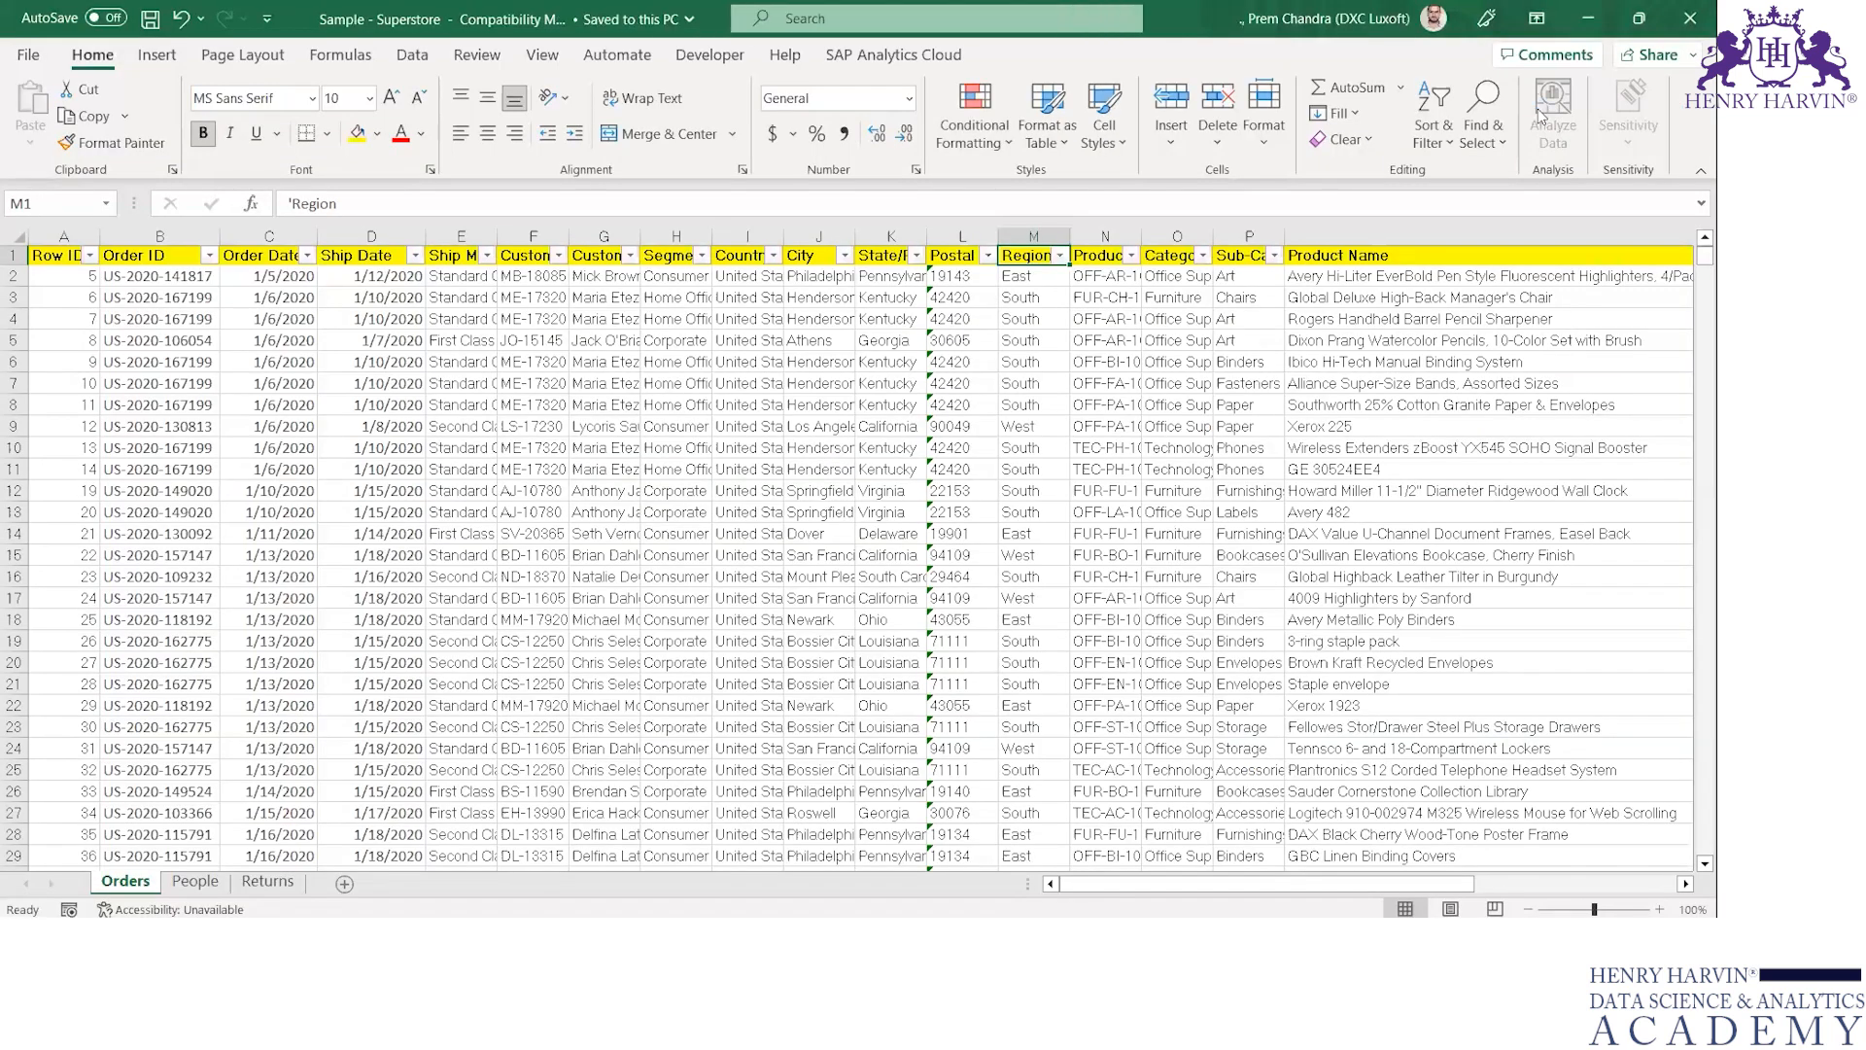
key("alt+Tab")
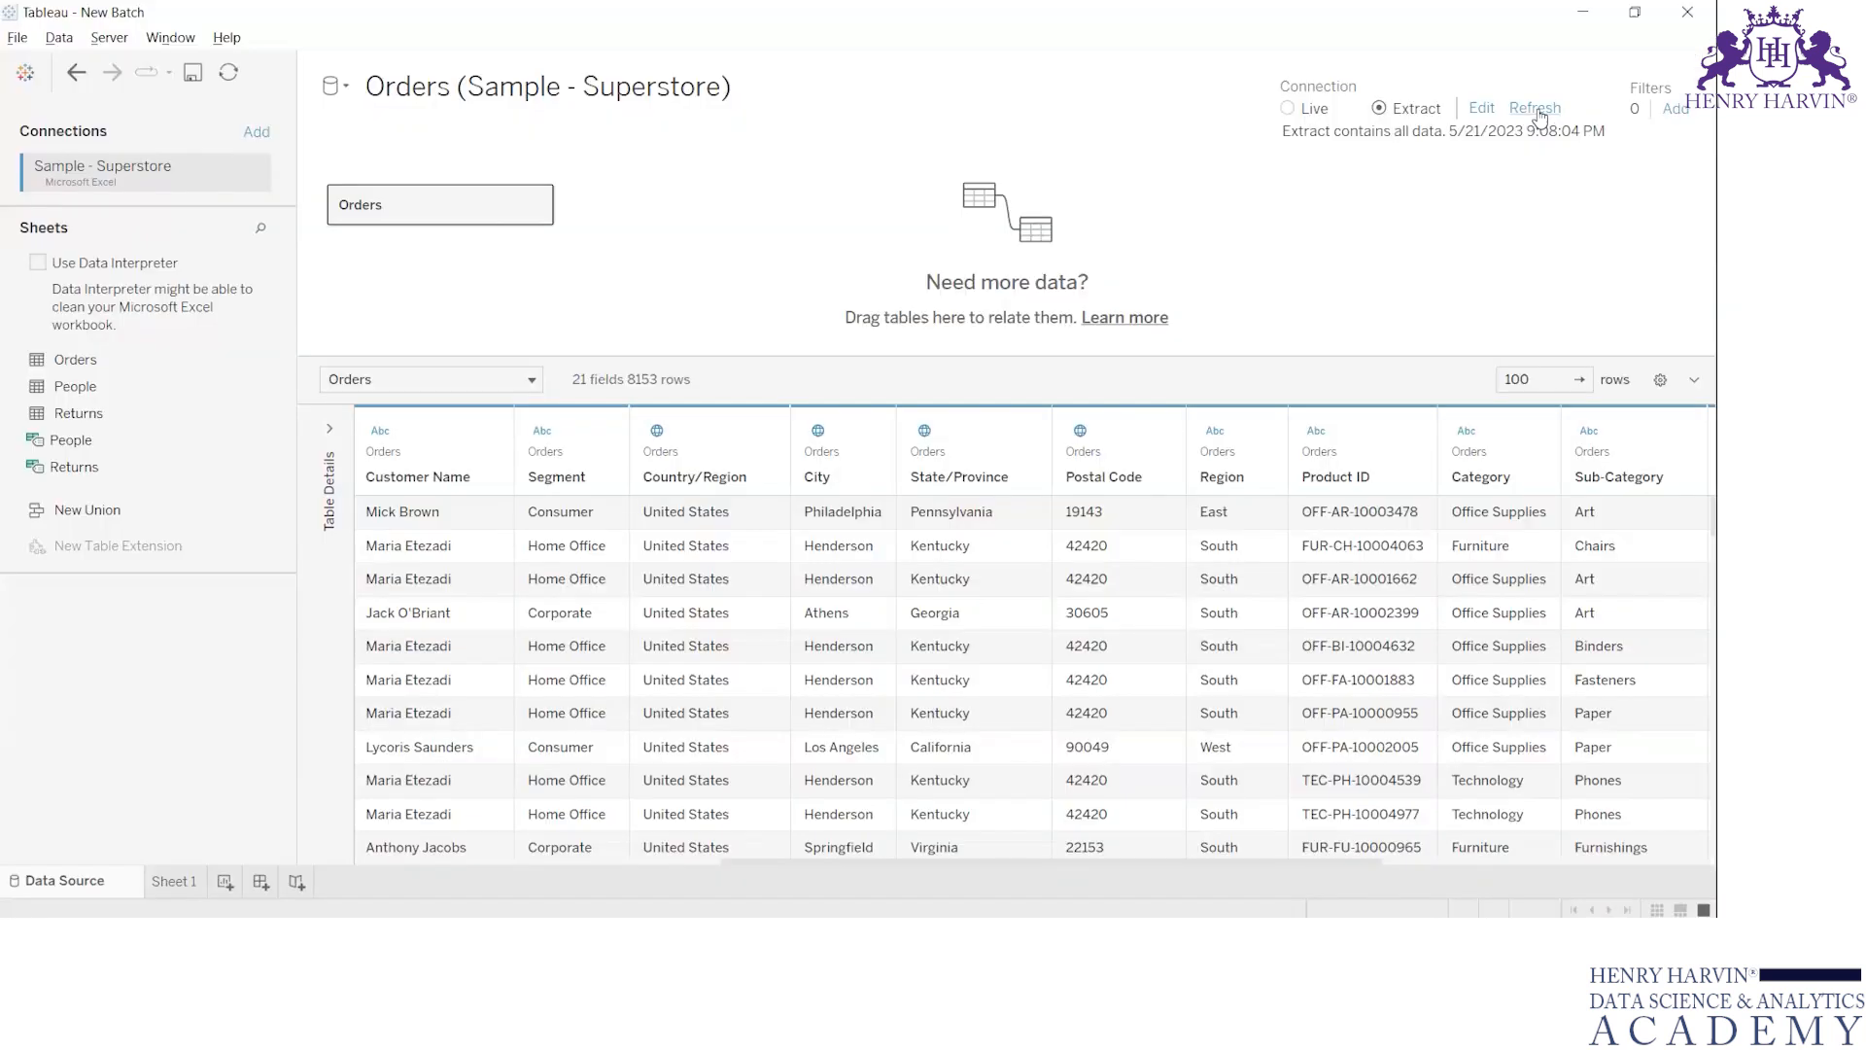
left_click(1537, 109)
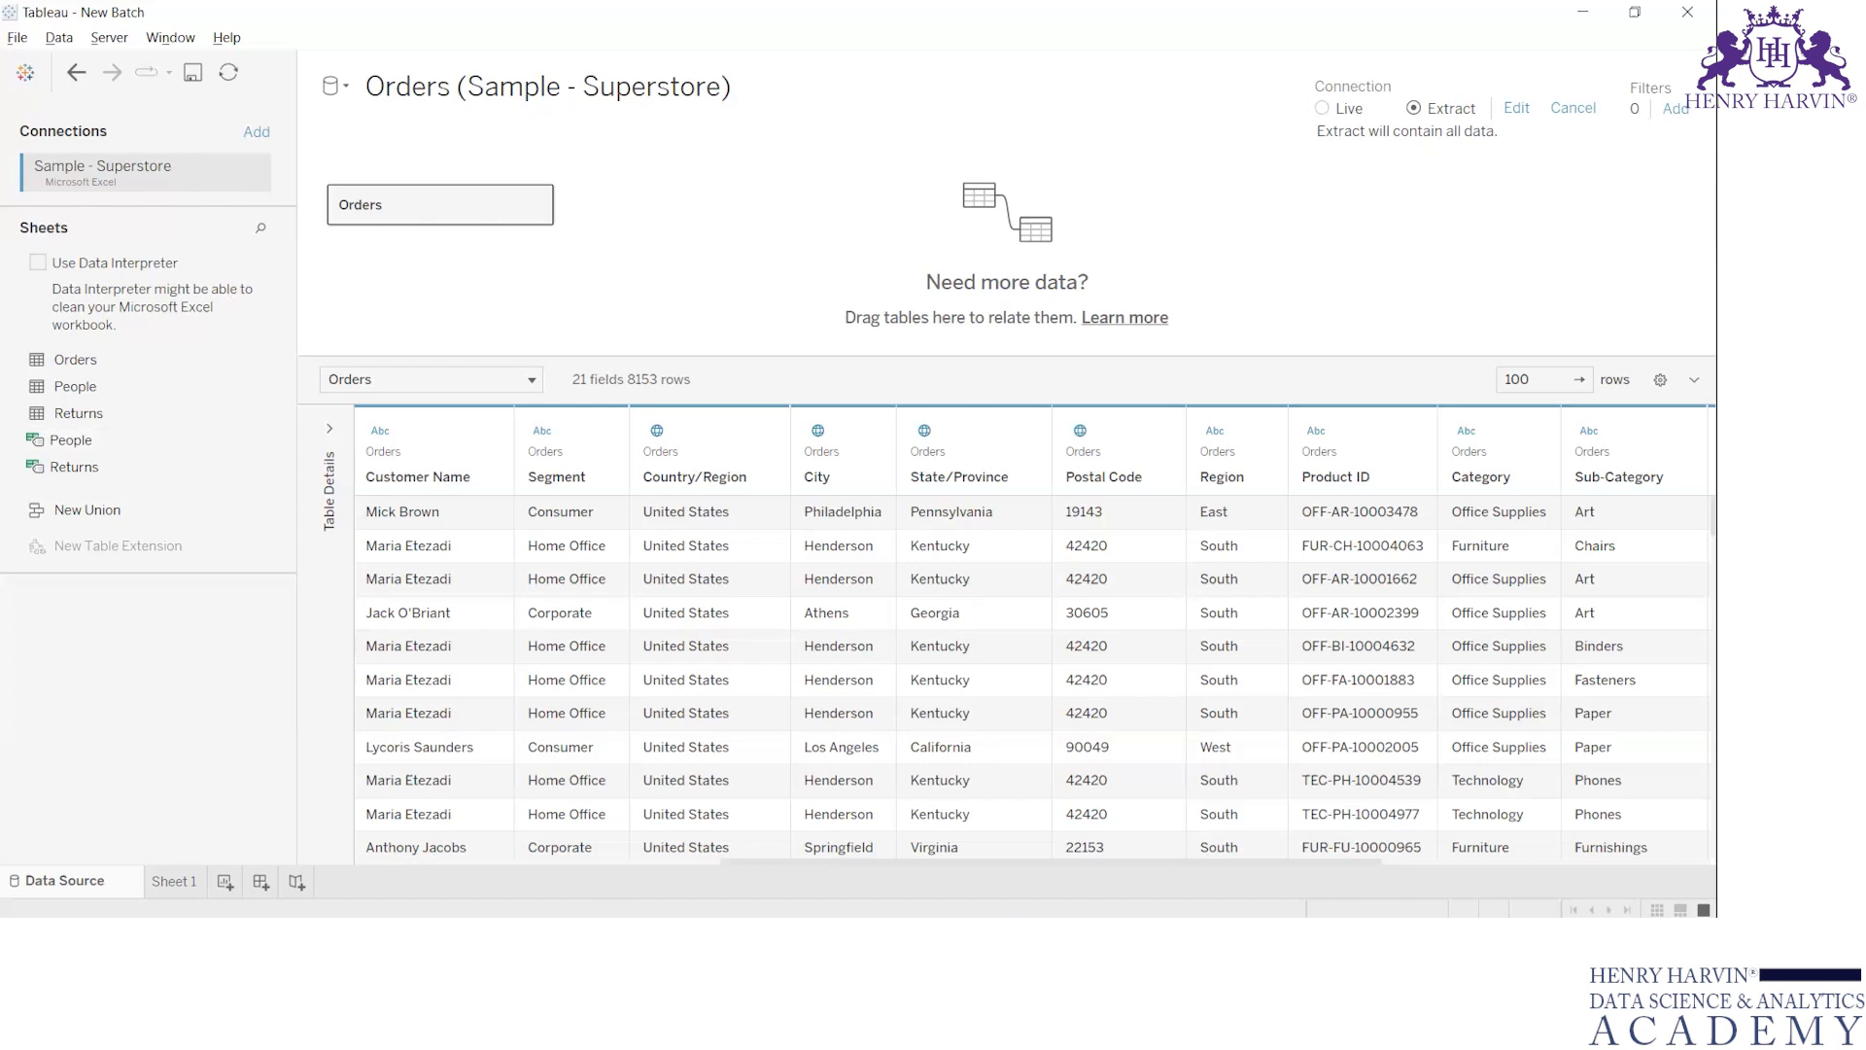
Switch to Excel without header filters and select the whole Orders data range, first with the header row and again without it
left_click(735, 937)
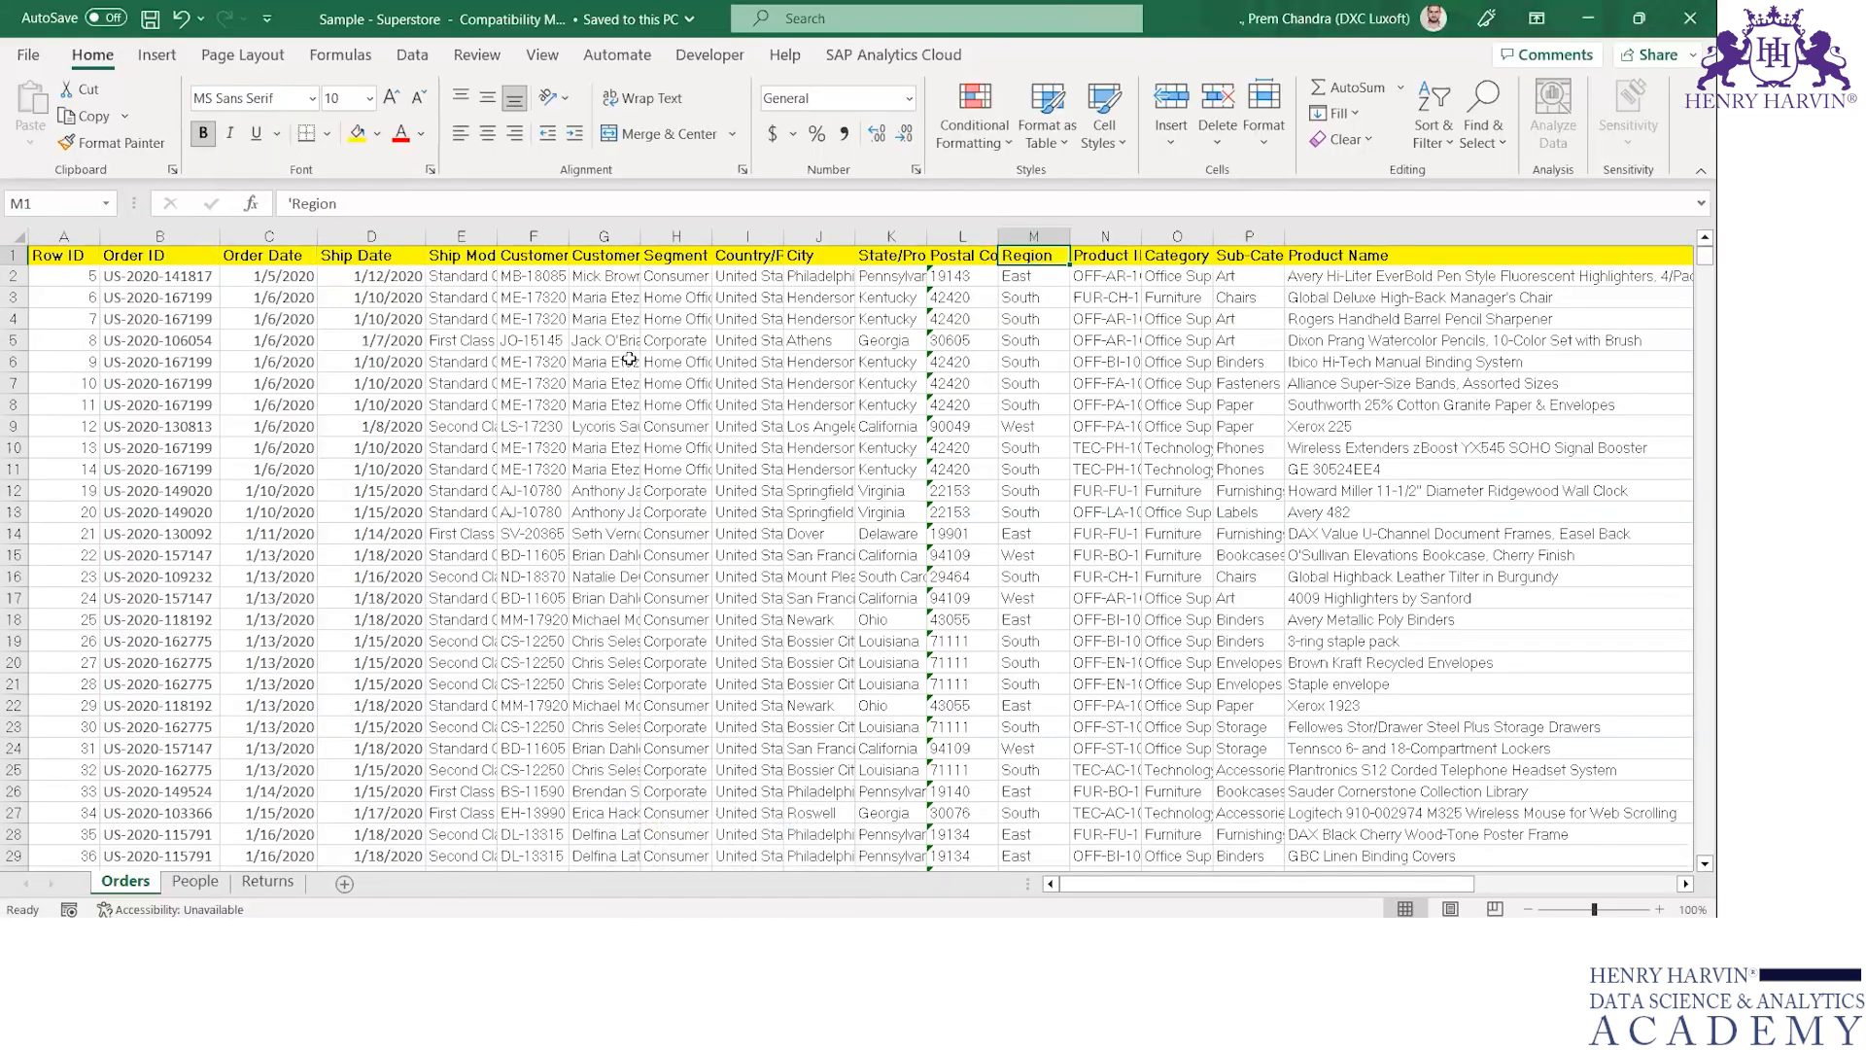
key("Left")
key("Left")
key("Left")
key("Left")
key("Left")
key("Left")
key("Left")
key("Left")
key("Left")
key("Left")
key("Left")
key("Left")
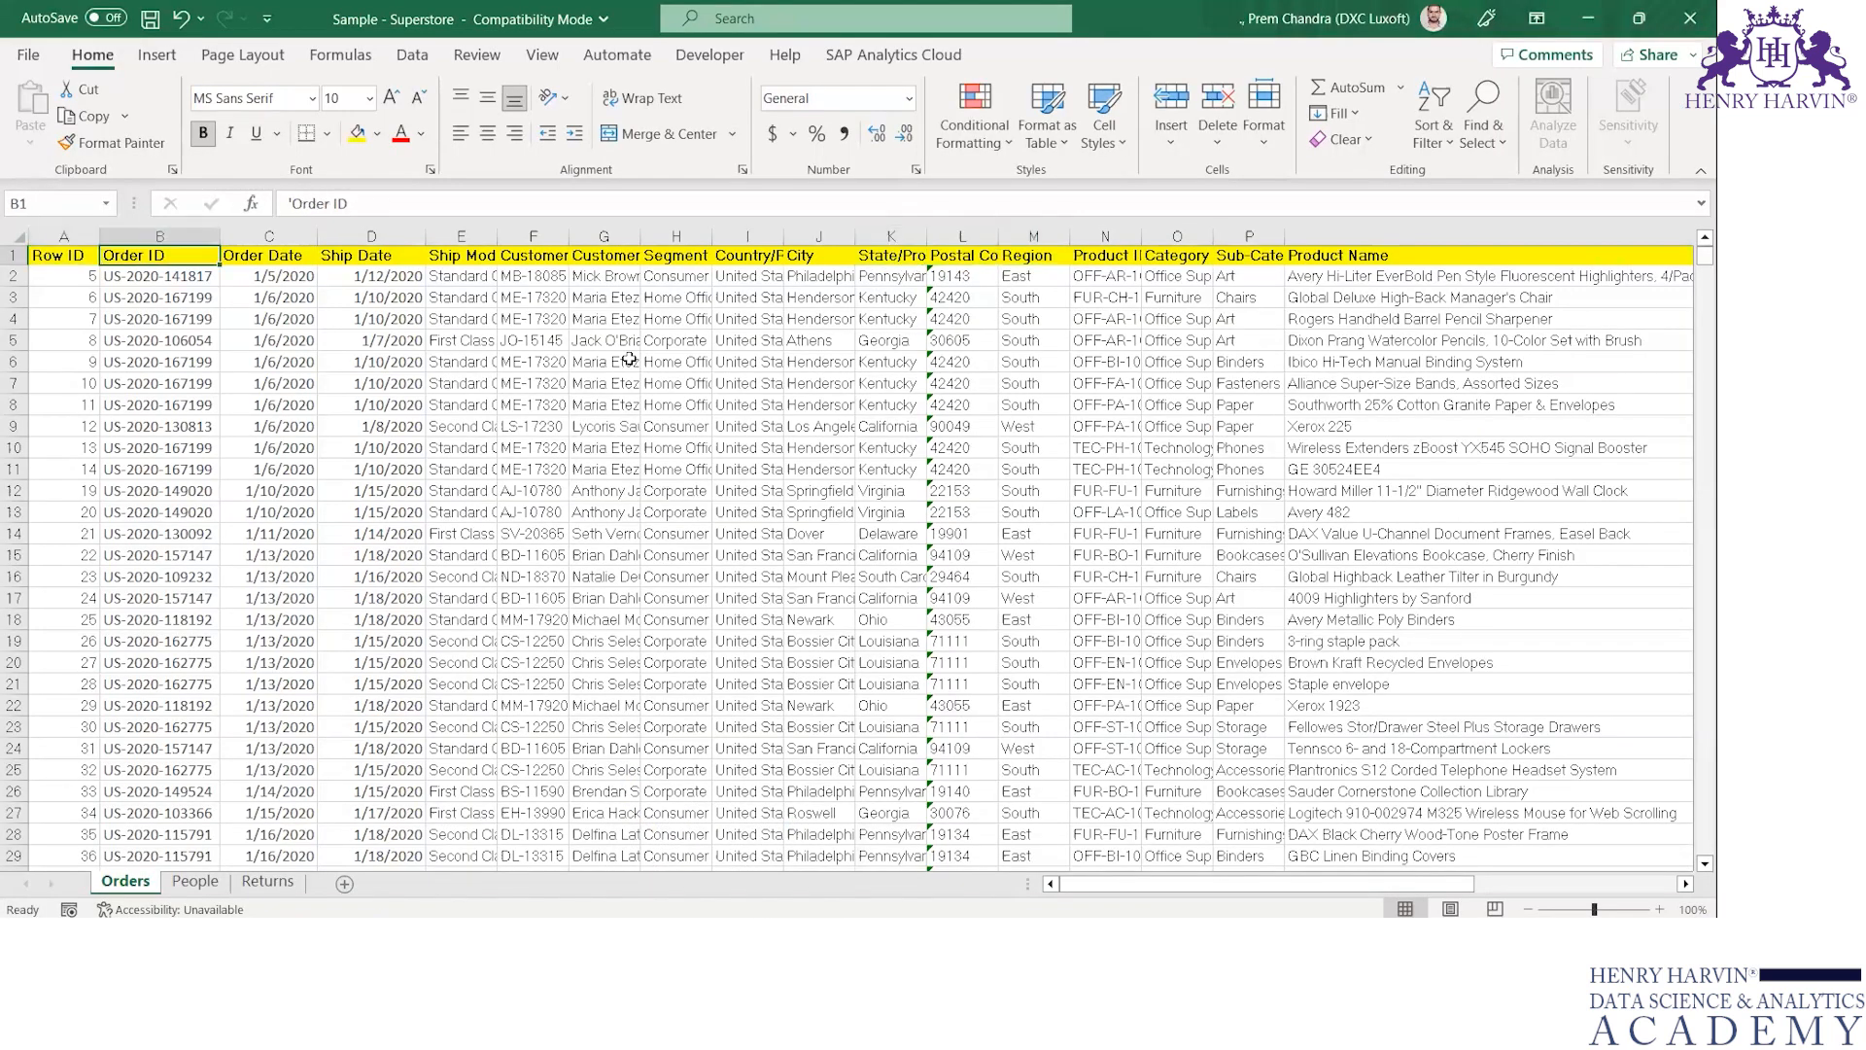
key("ctrl+shift+Right")
key("ctrl+shift+Down")
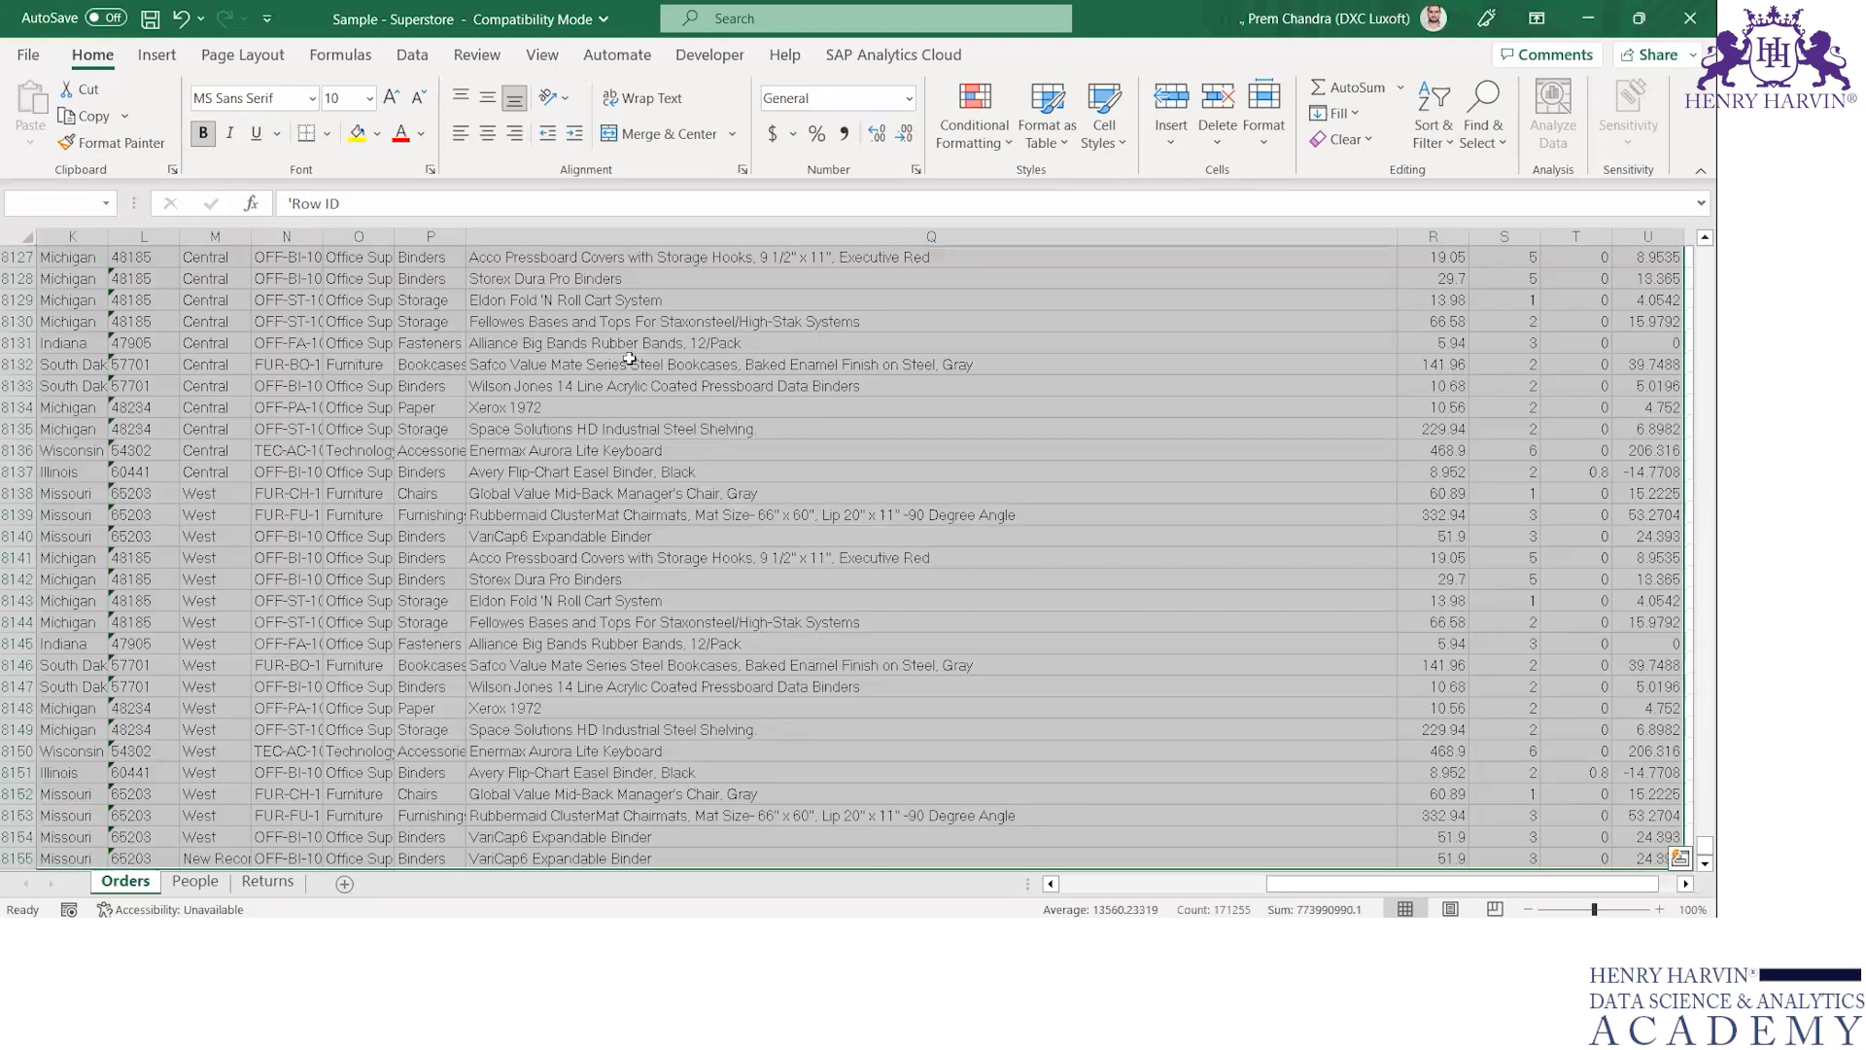
key("Down")
key("ctrl+shift+Right")
key("ctrl+shift+Down")
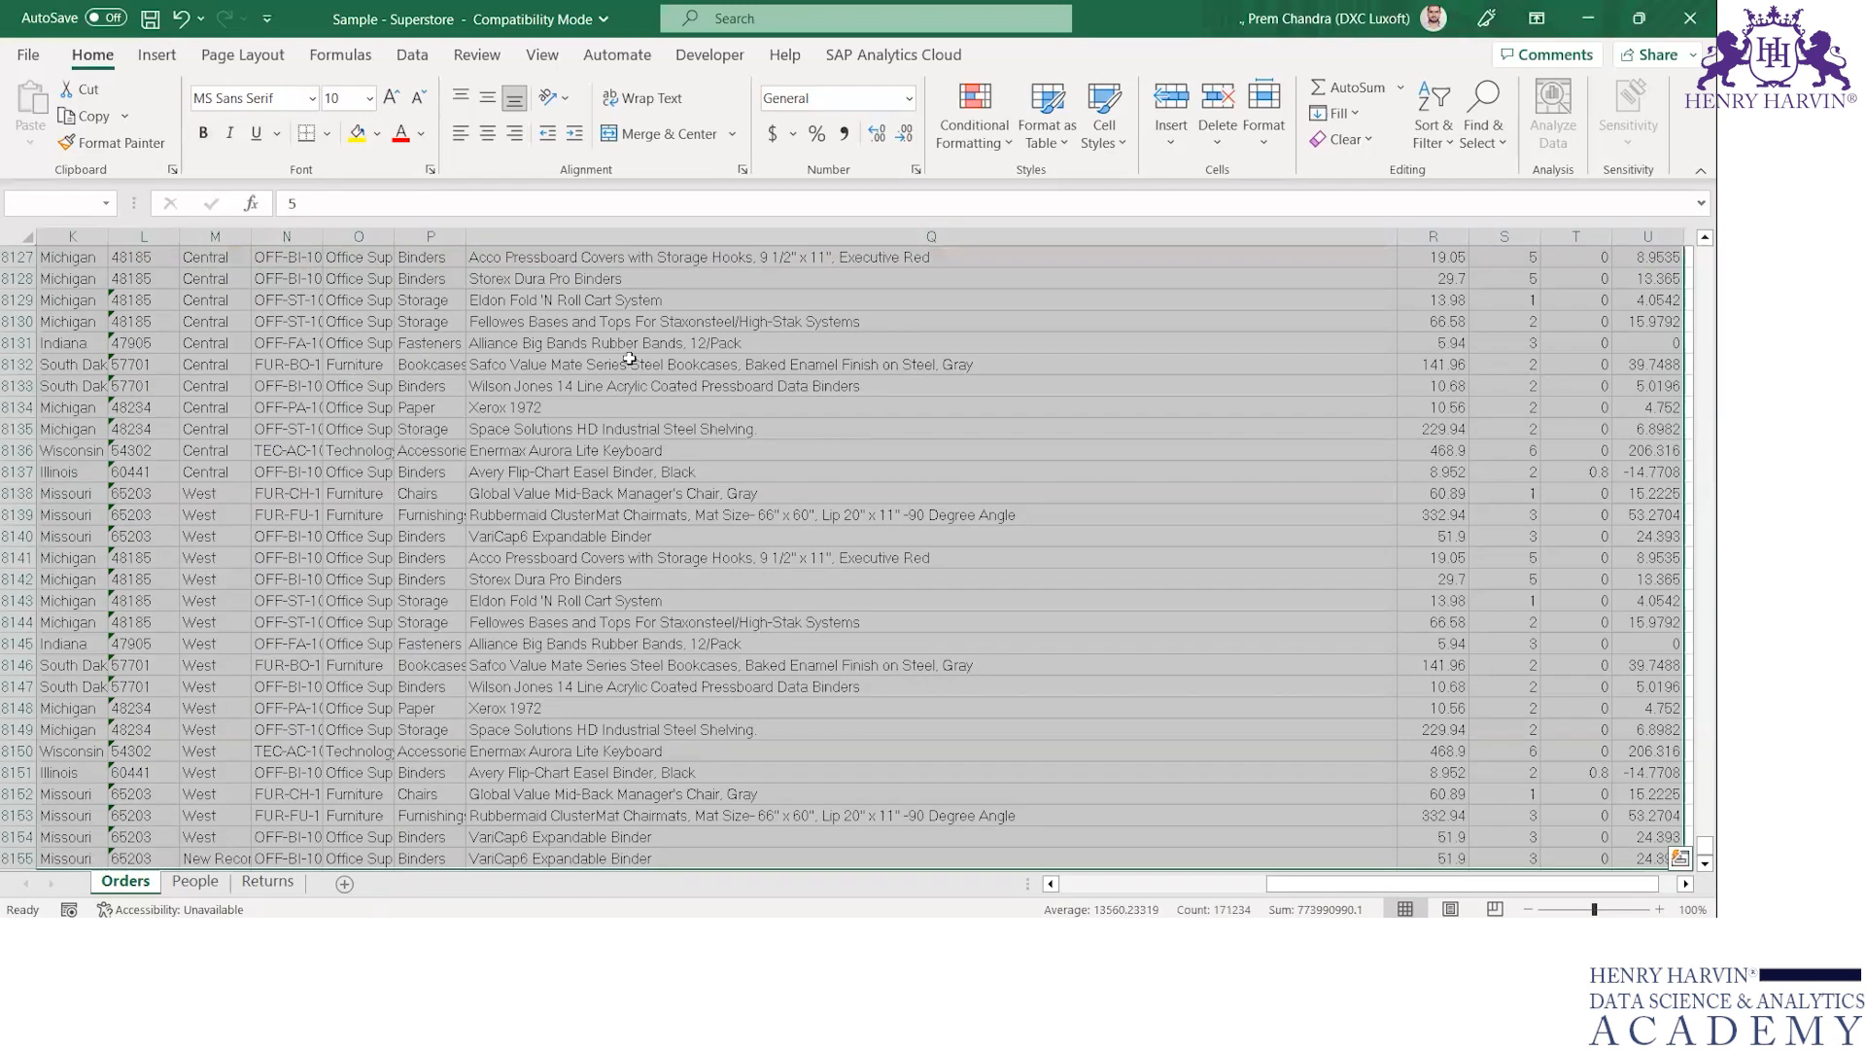
Go to the last record of the Orders sheet to check its row number
key("Down")
key("Down")
key("Down")
key("Down")
key("Down")
key("Down")
key("ctrl+Down")
key("Up")
key("Down")
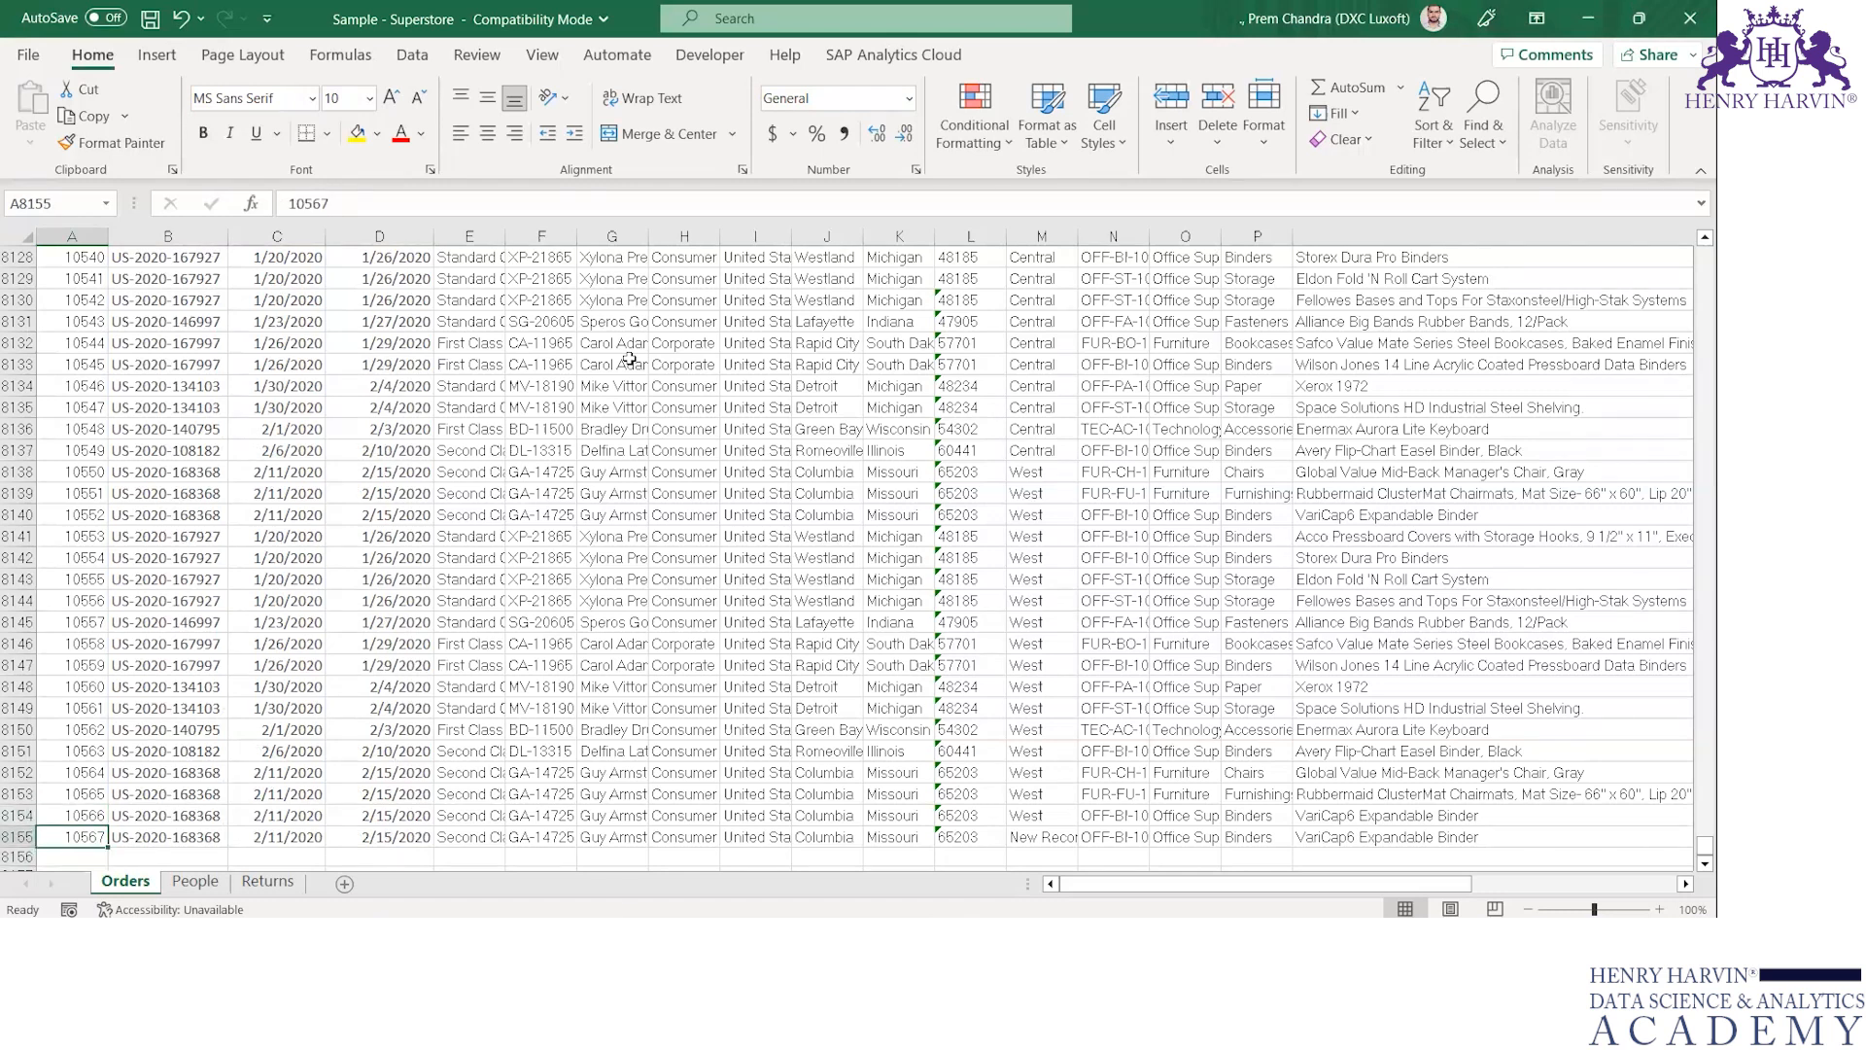
Select the last Orders record across all its columns, and check the regions on Tableau's Sheet 1
key("ctrl+shift+Right")
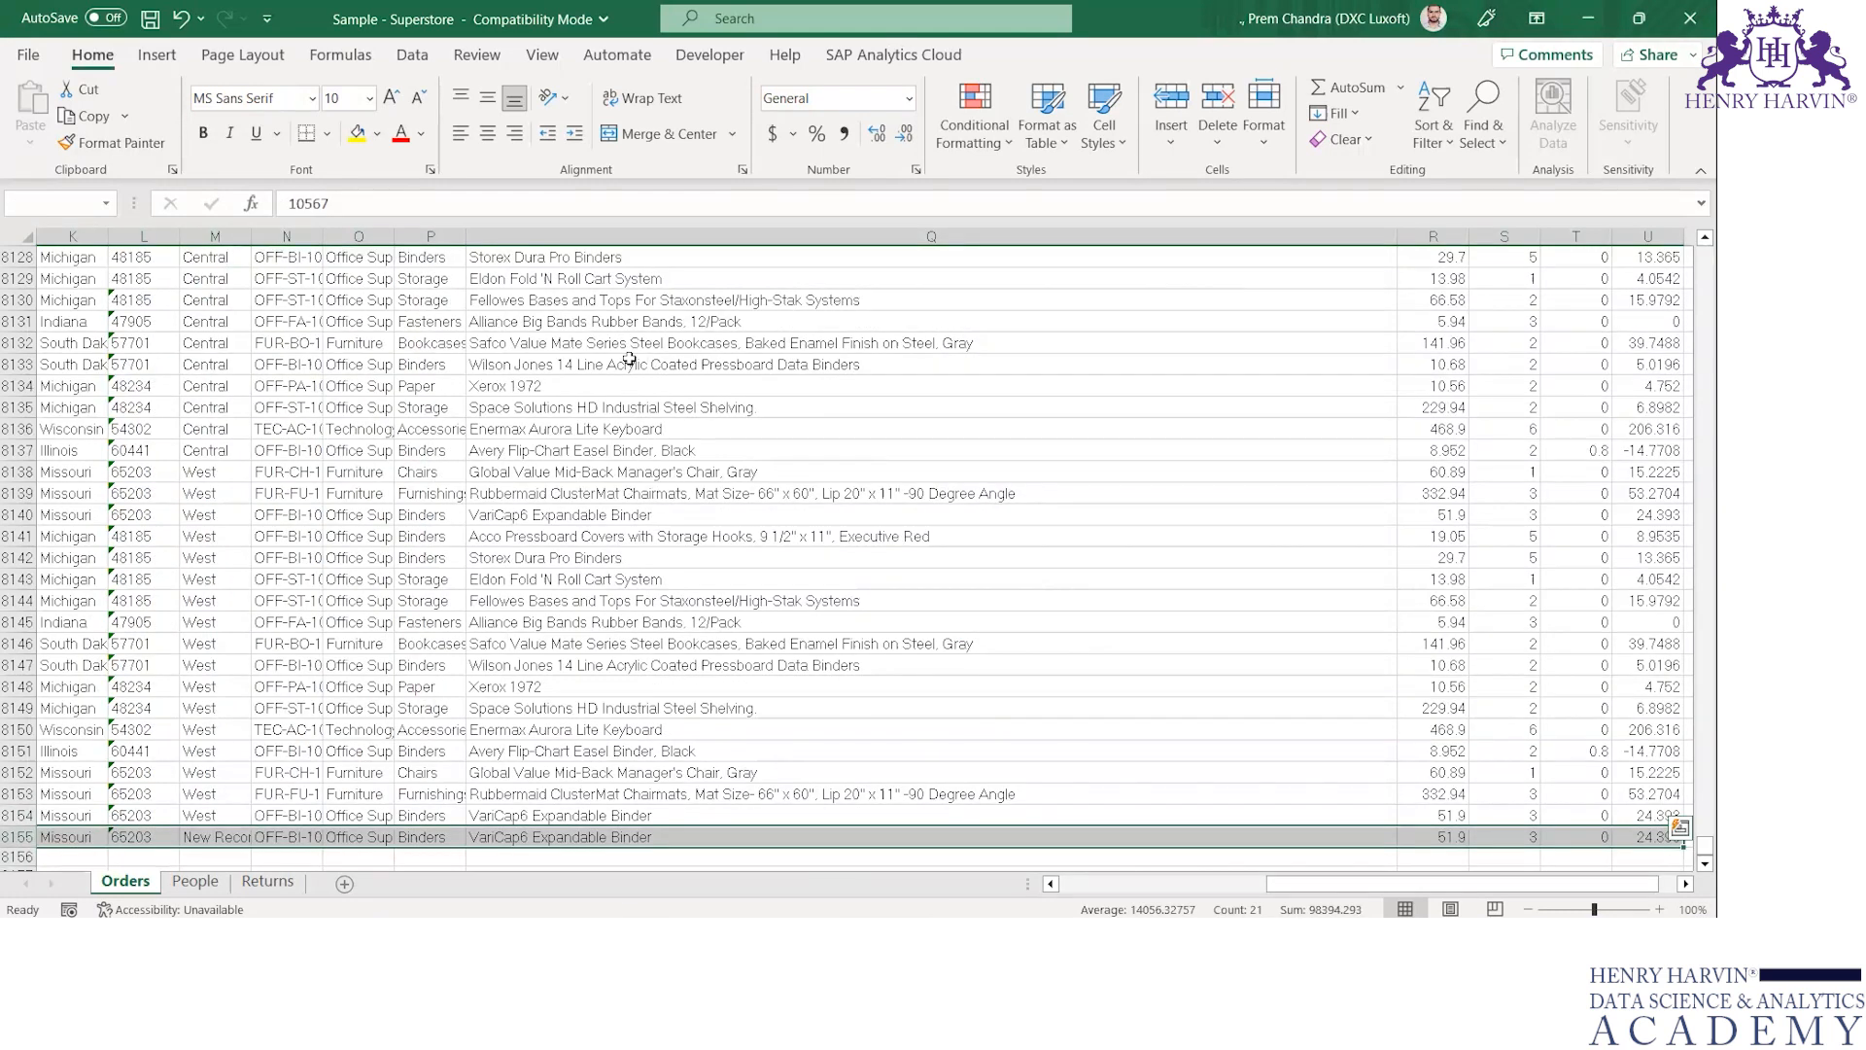
key("ctrl+Left")
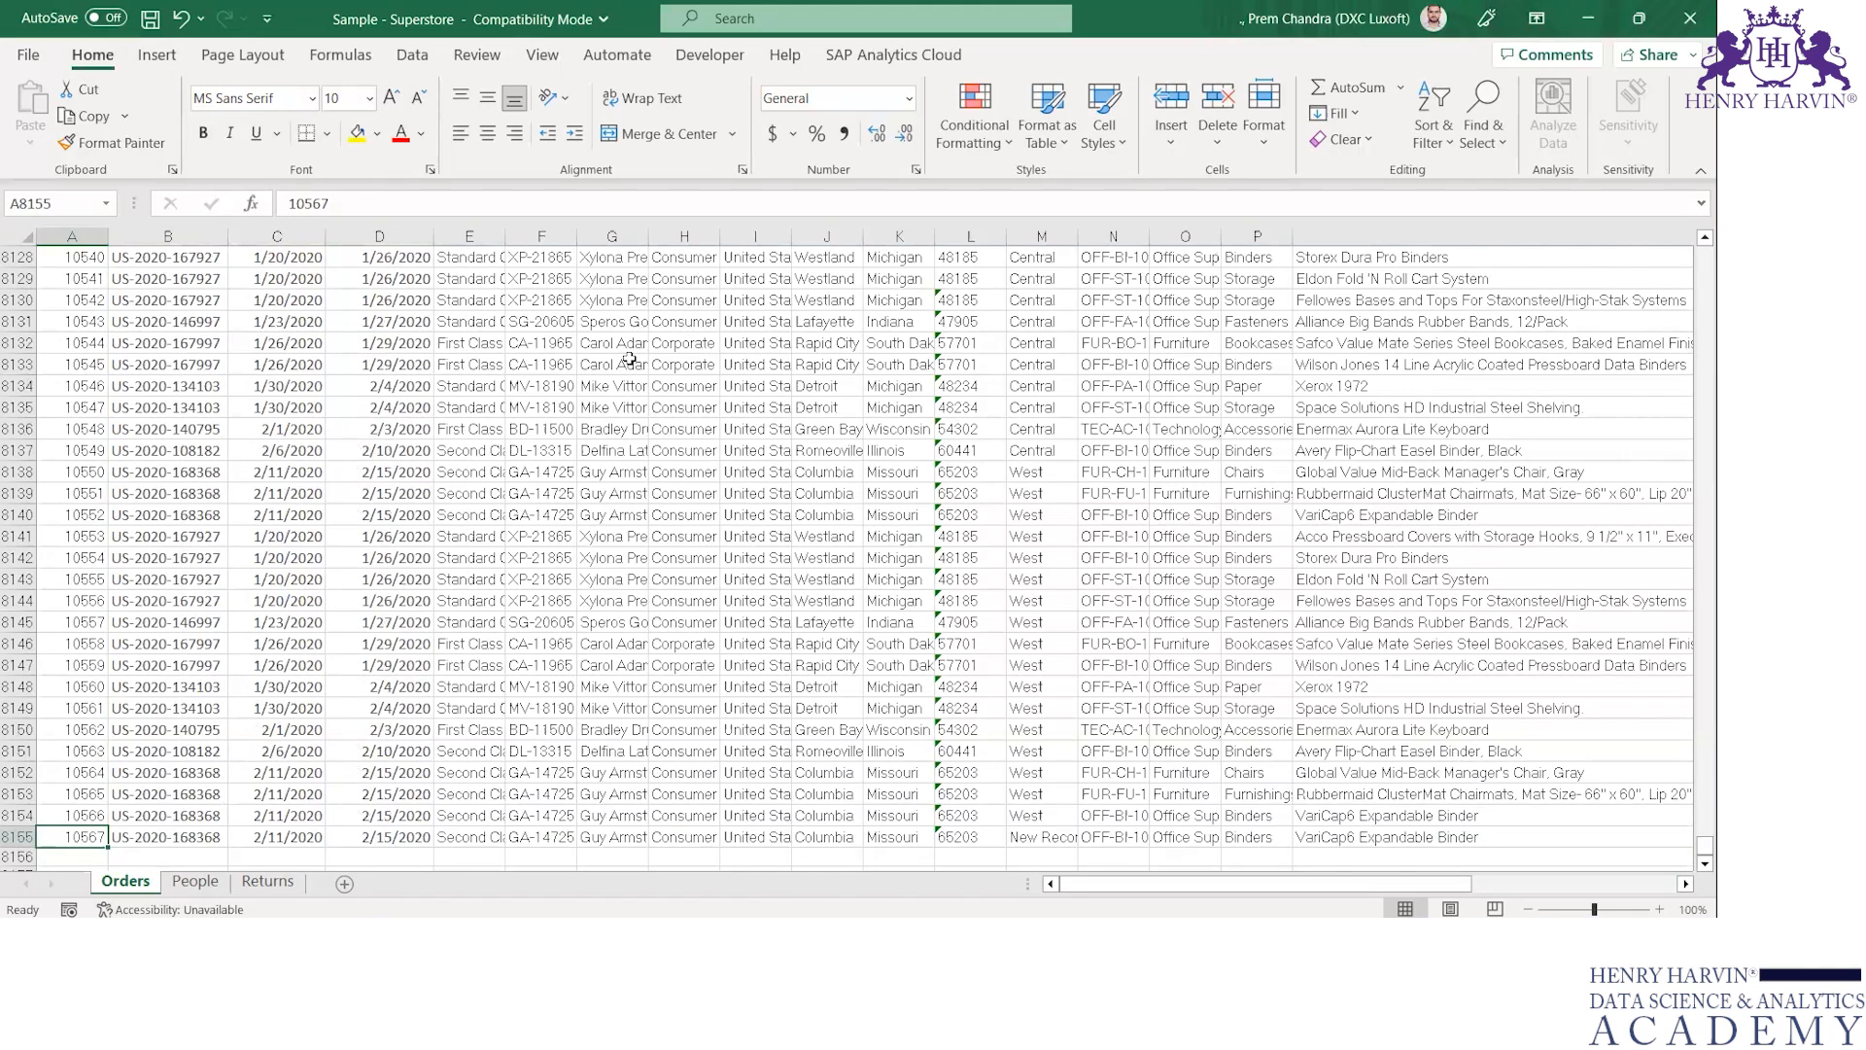
key("ctrl+shift+Right")
key("Down")
key("Up")
key("alt+Tab")
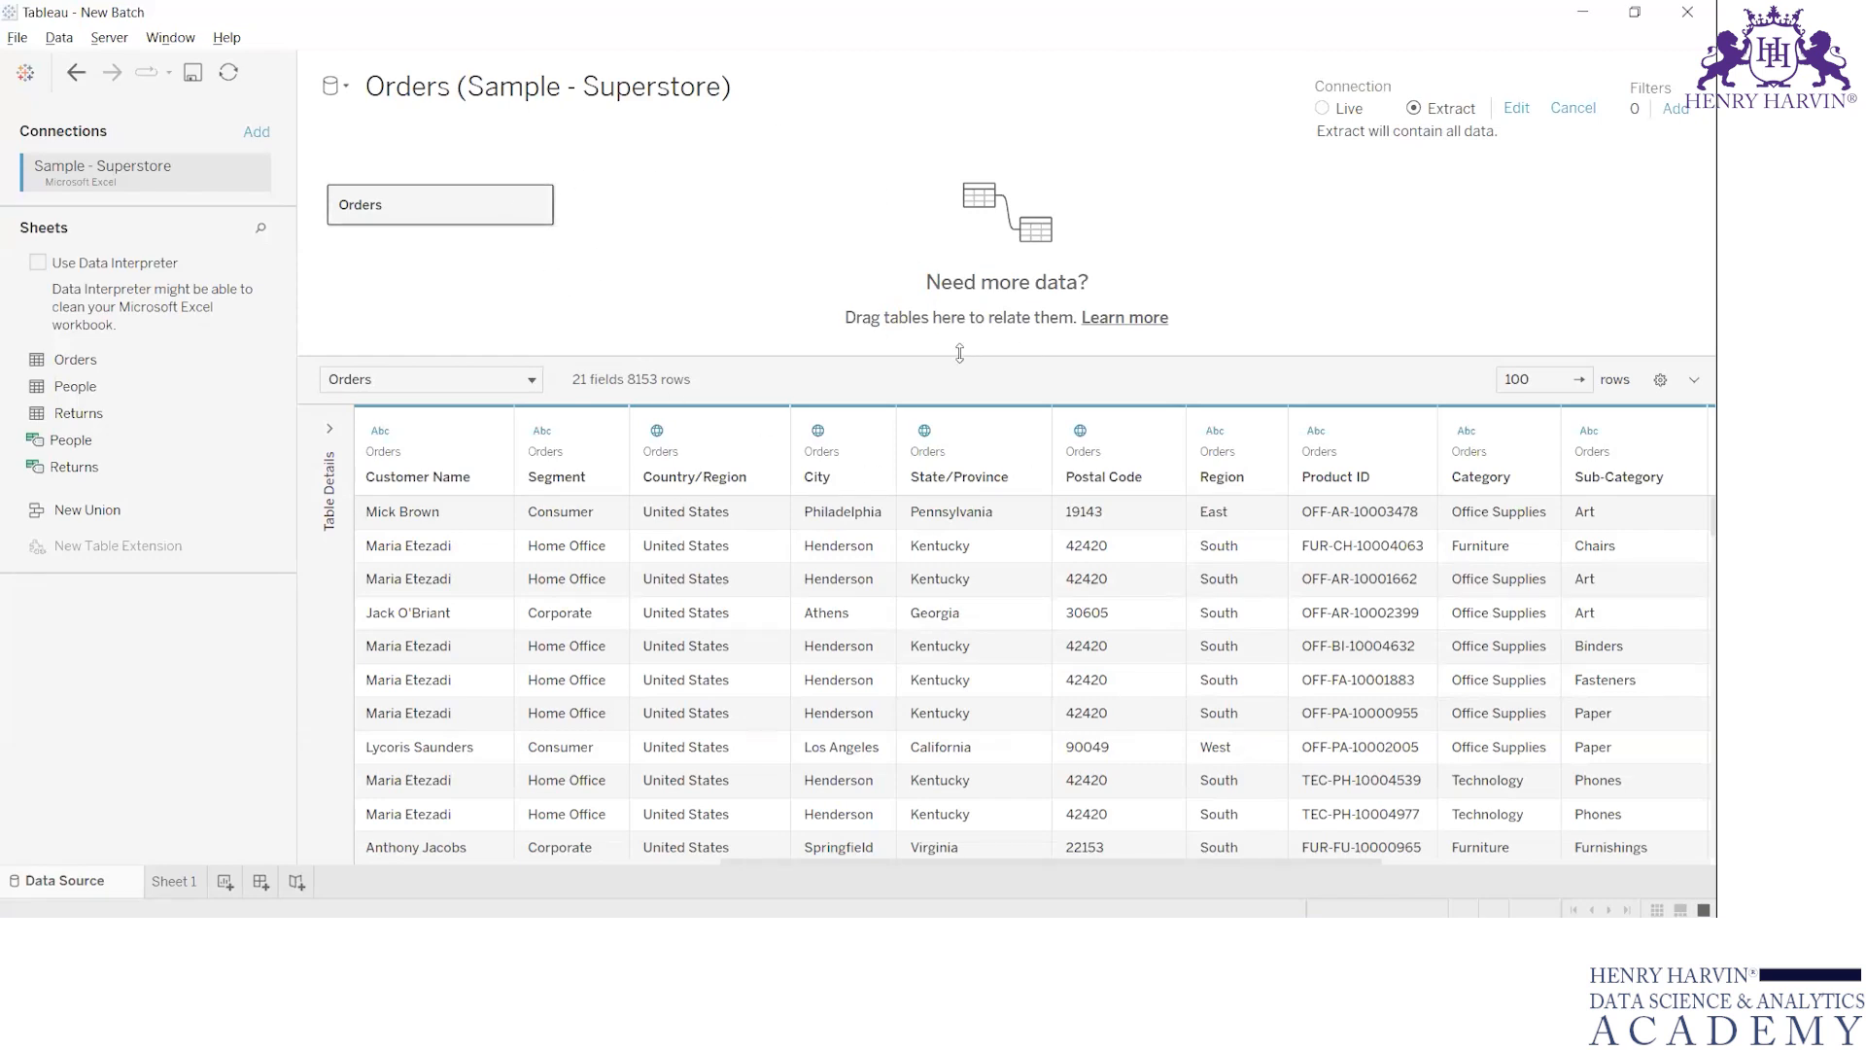
mouse_move(194, 883)
left_click(197, 887)
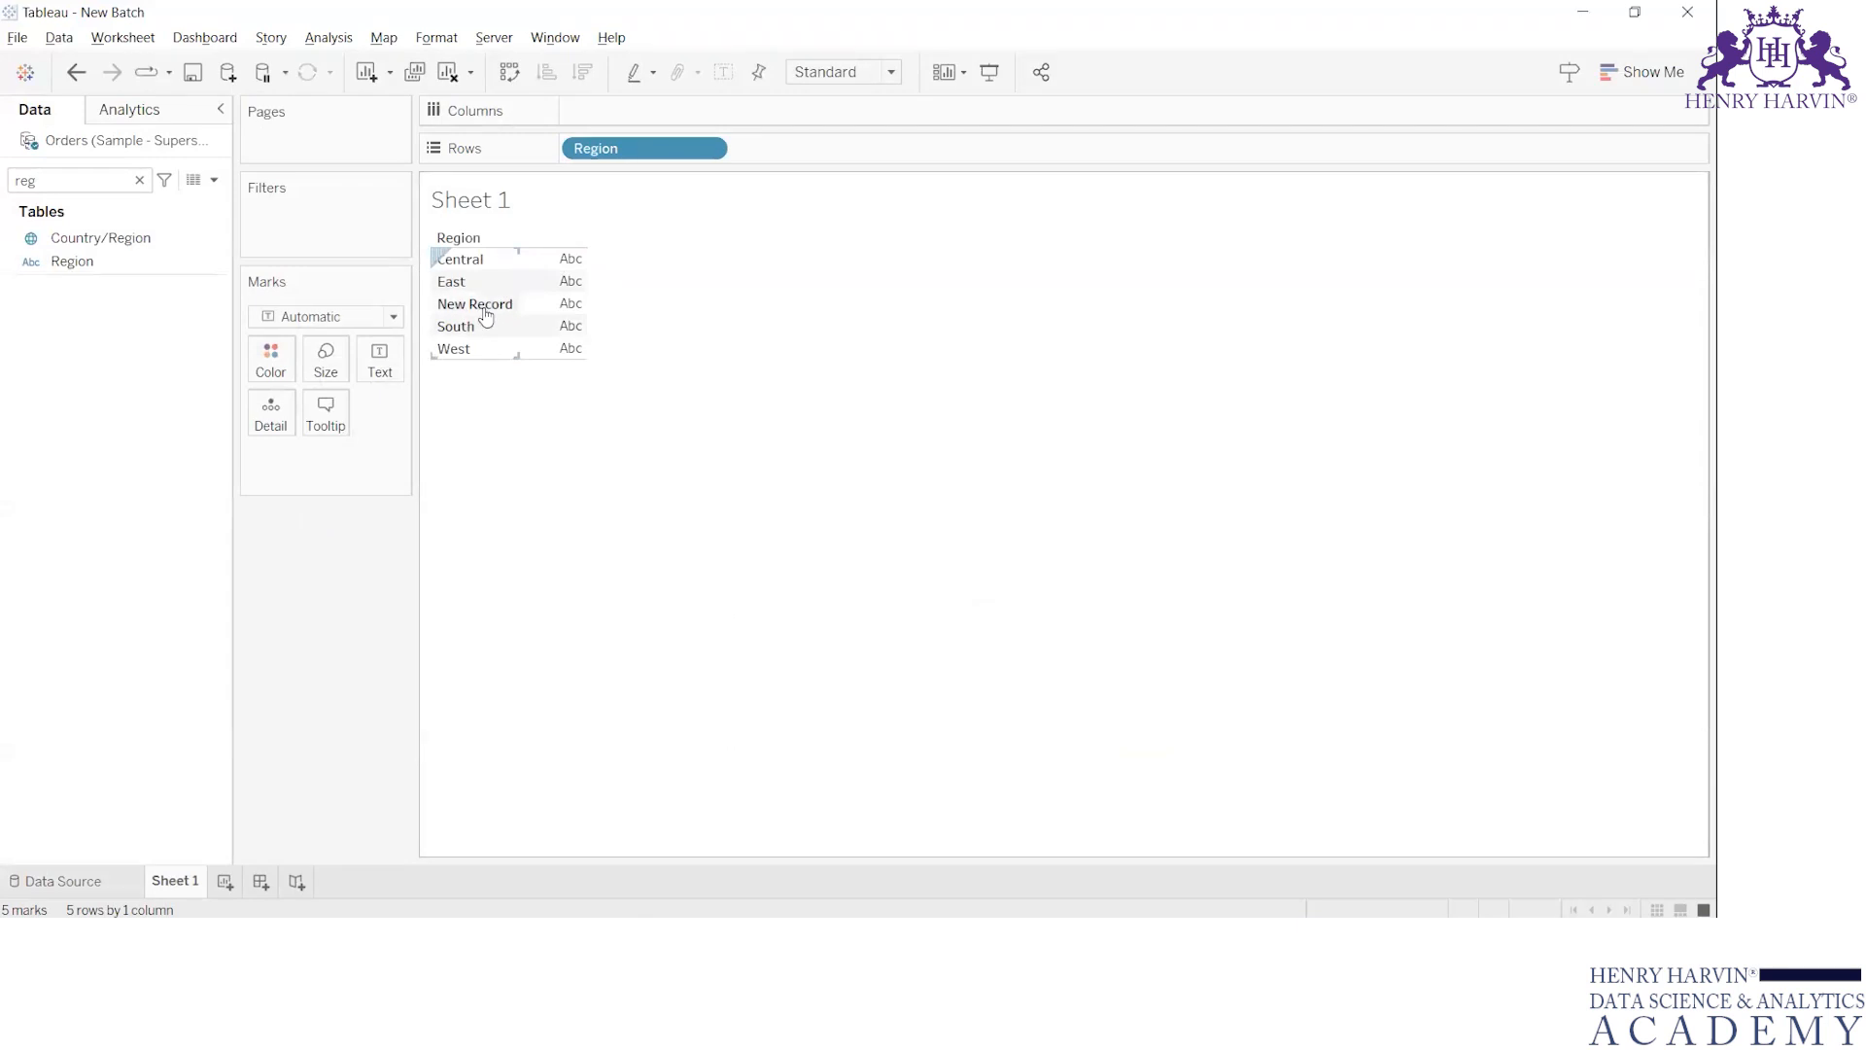
Switch to Excel and duplicate the last Orders record into the next empty row
key("alt+Tab")
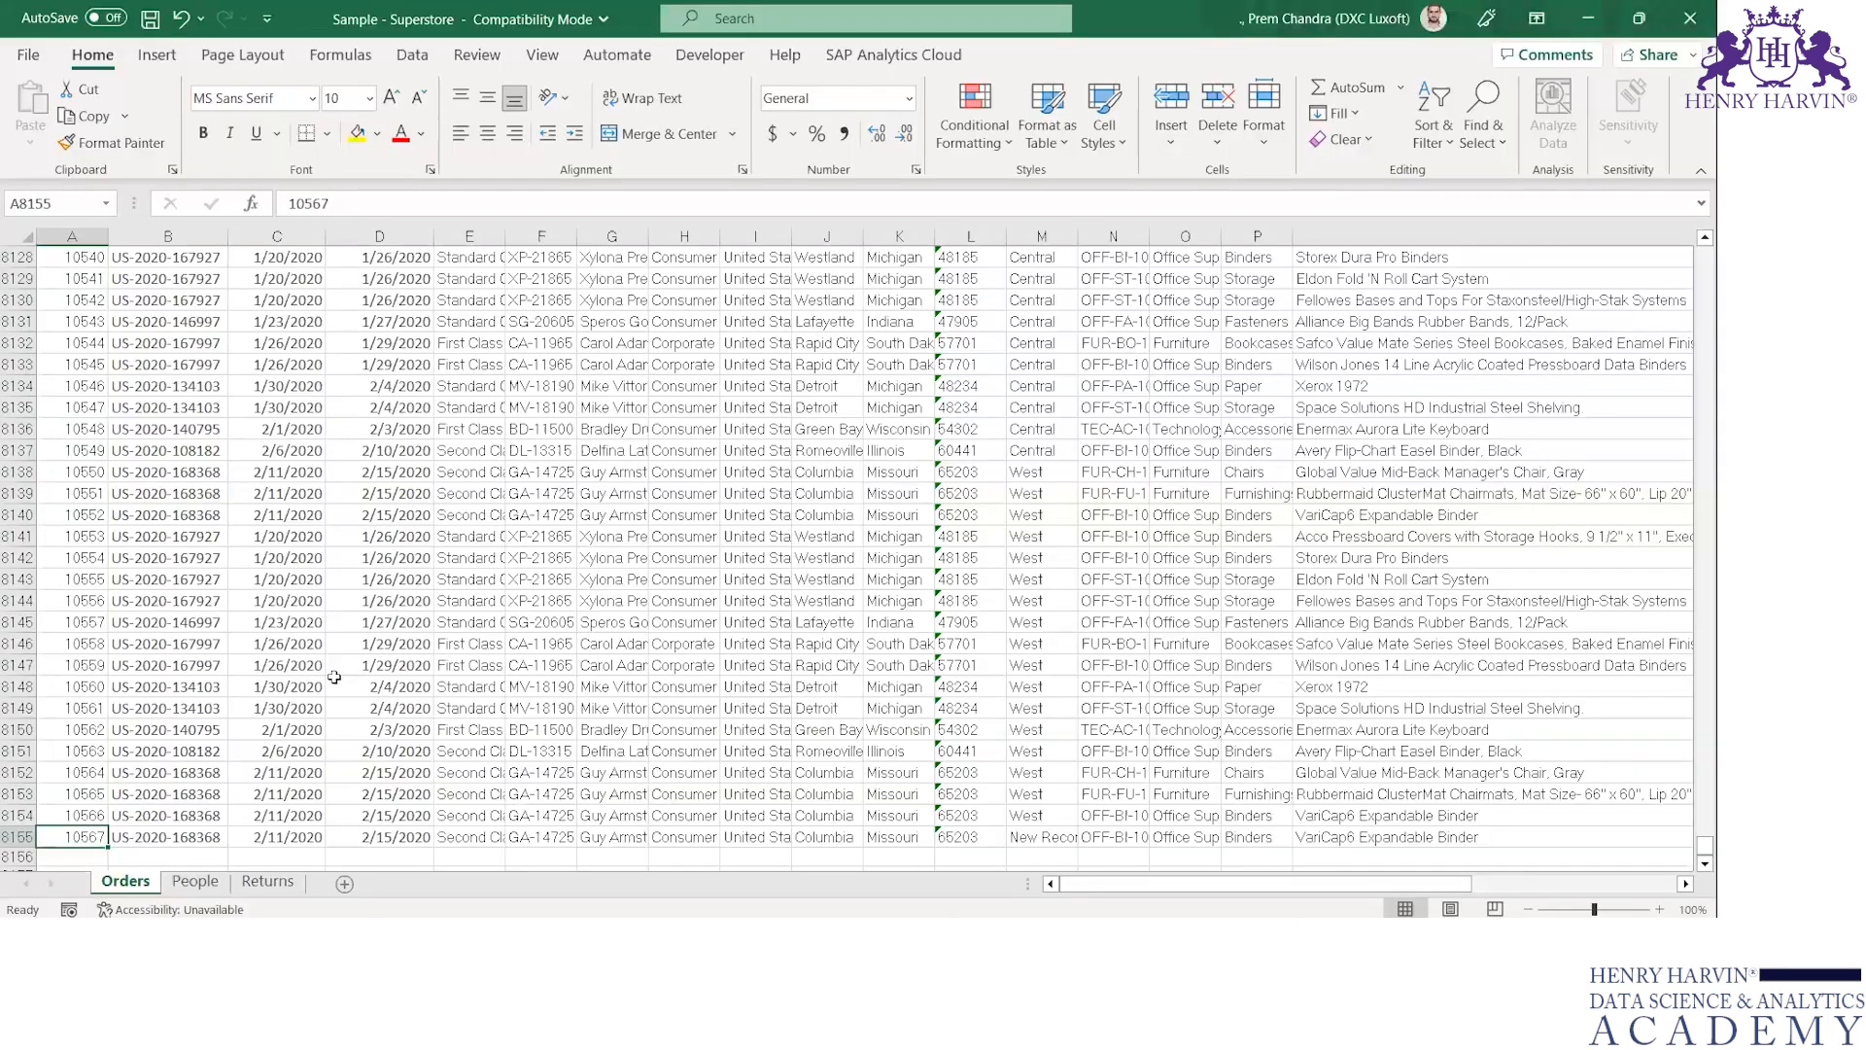
key("ctrl+shift+Right")
key("ctrl+c")
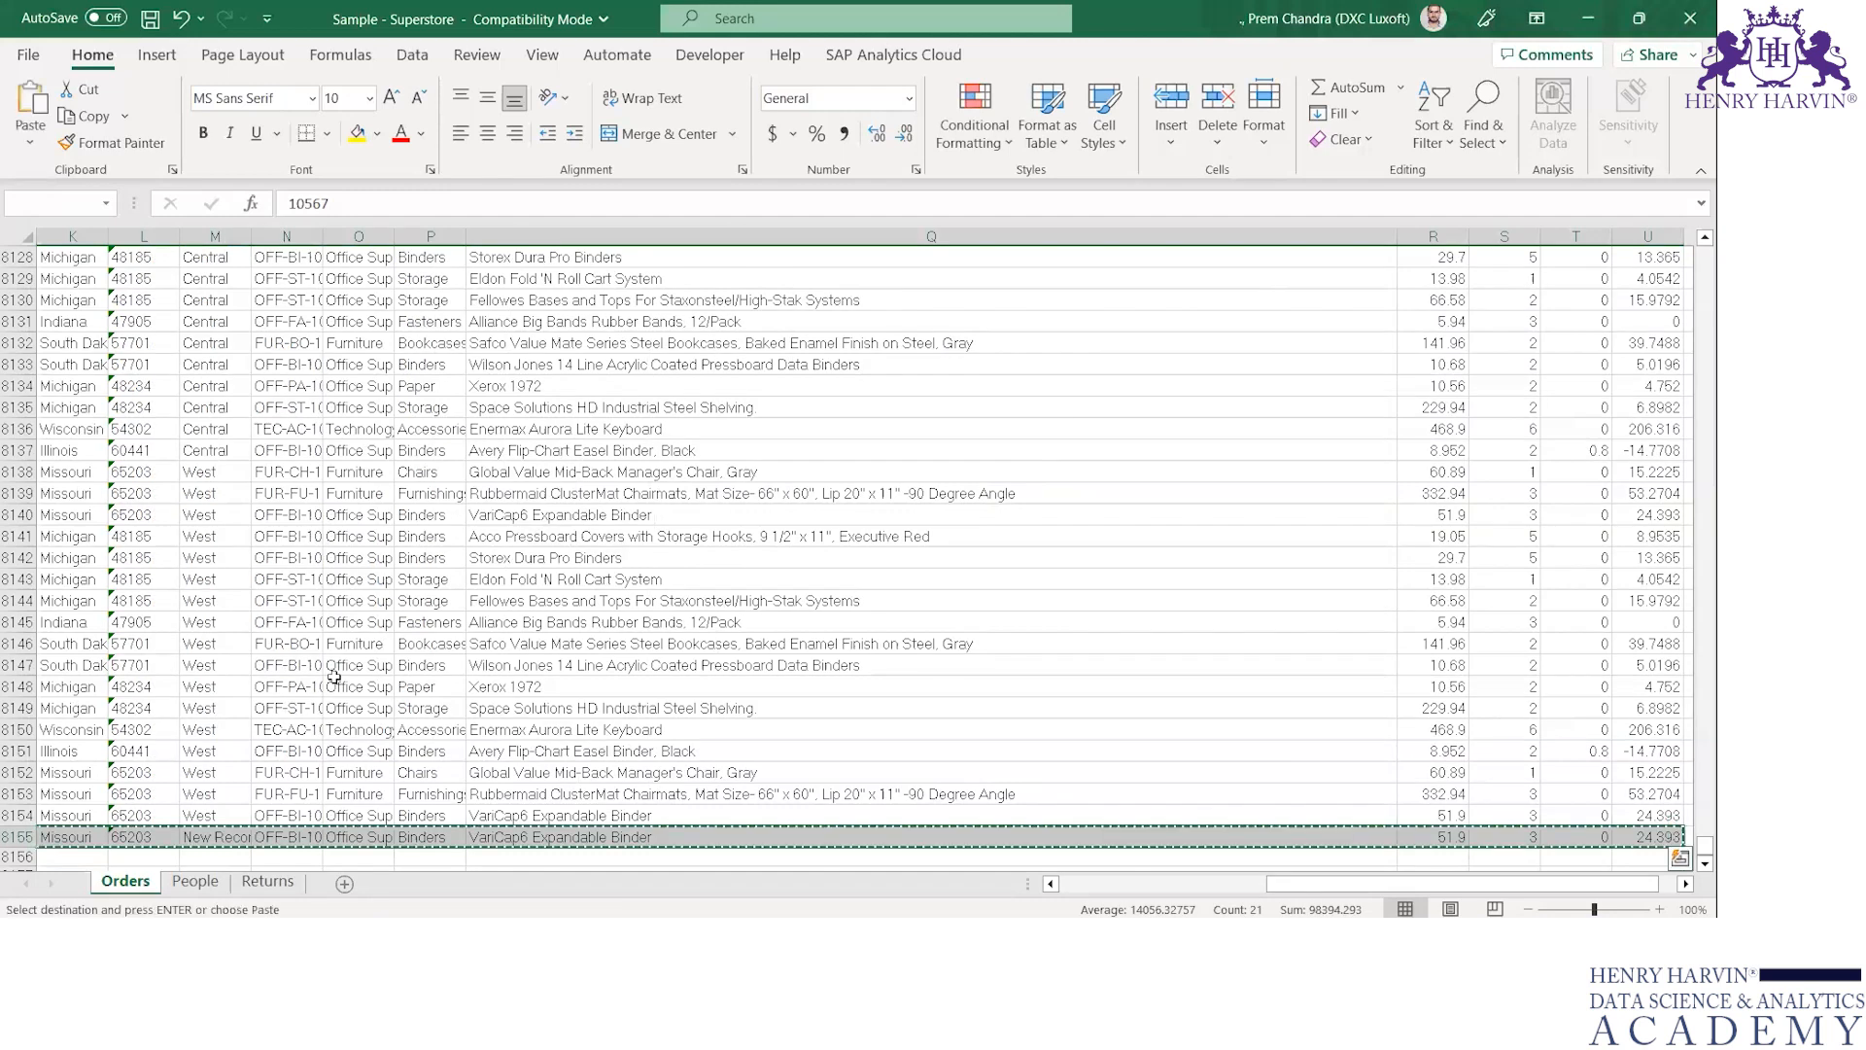
key("Down")
key("Return")
key("Down")
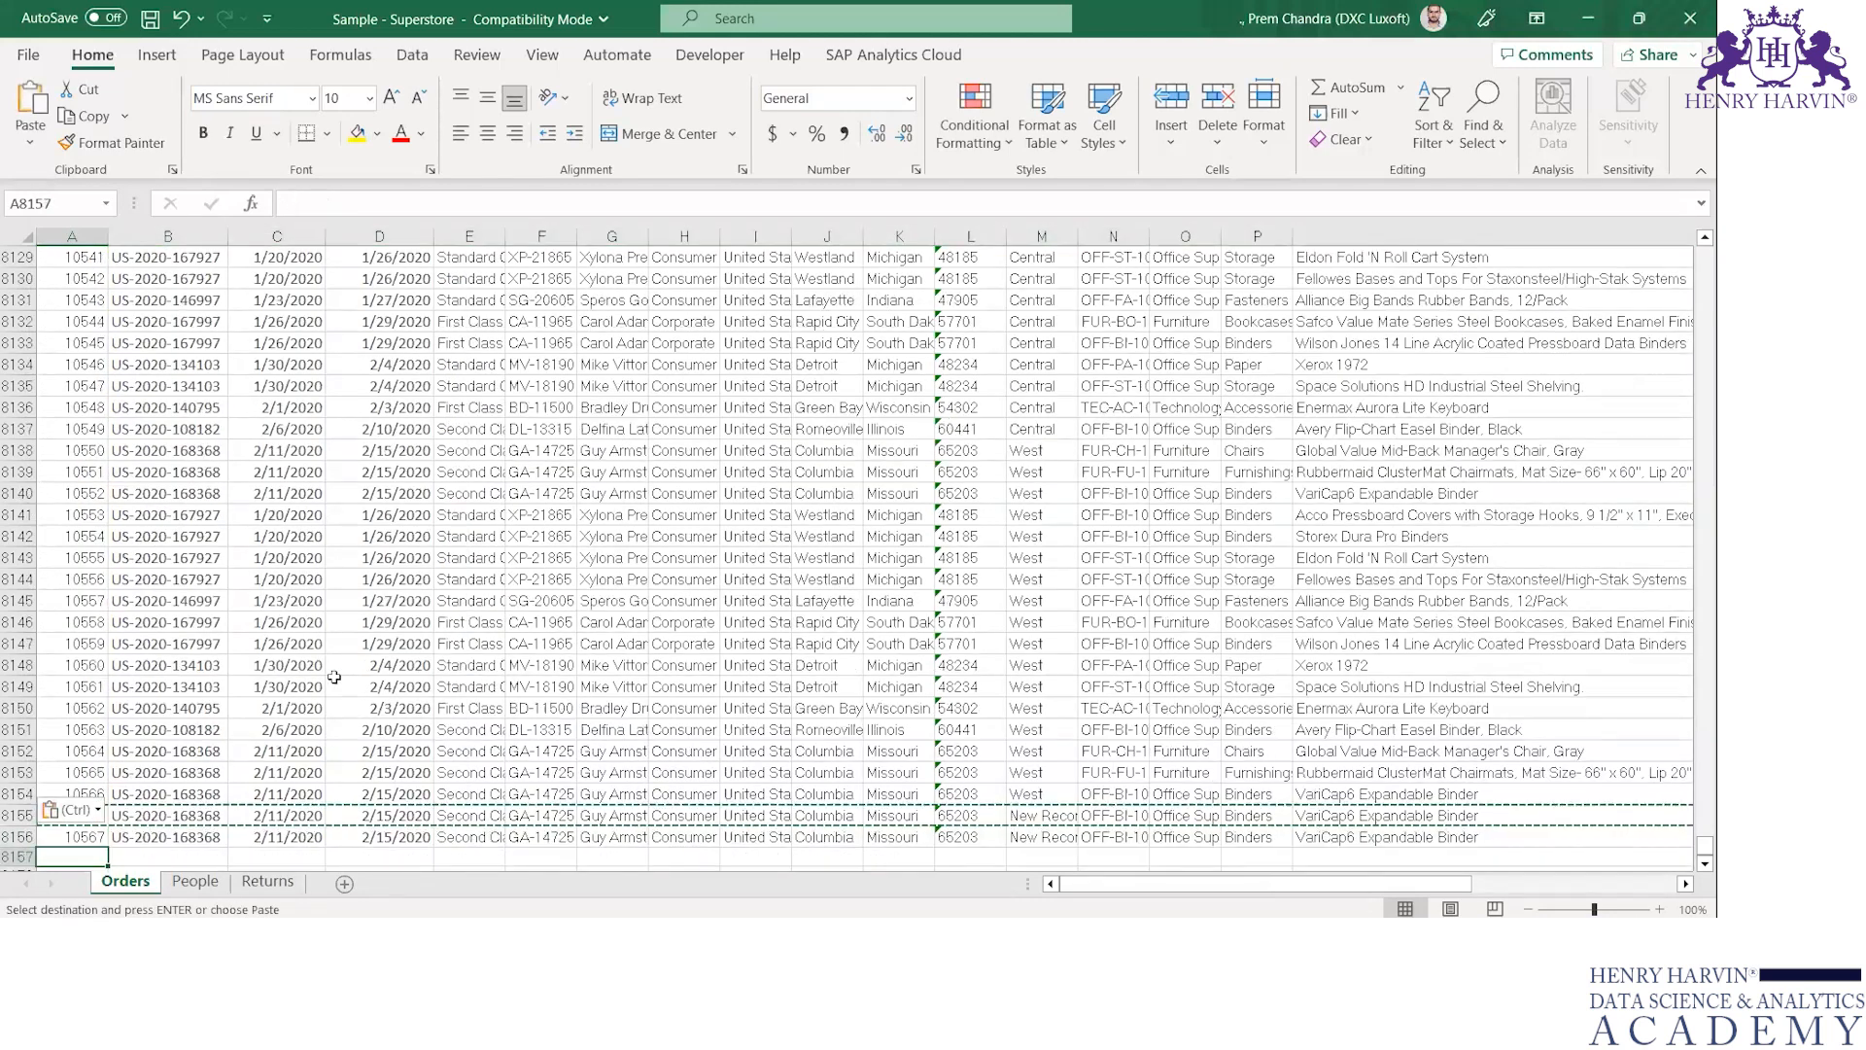
Set the Row ID of the duplicated record in row 8156 to 10568
key("Right")
key("Left")
key("Up")
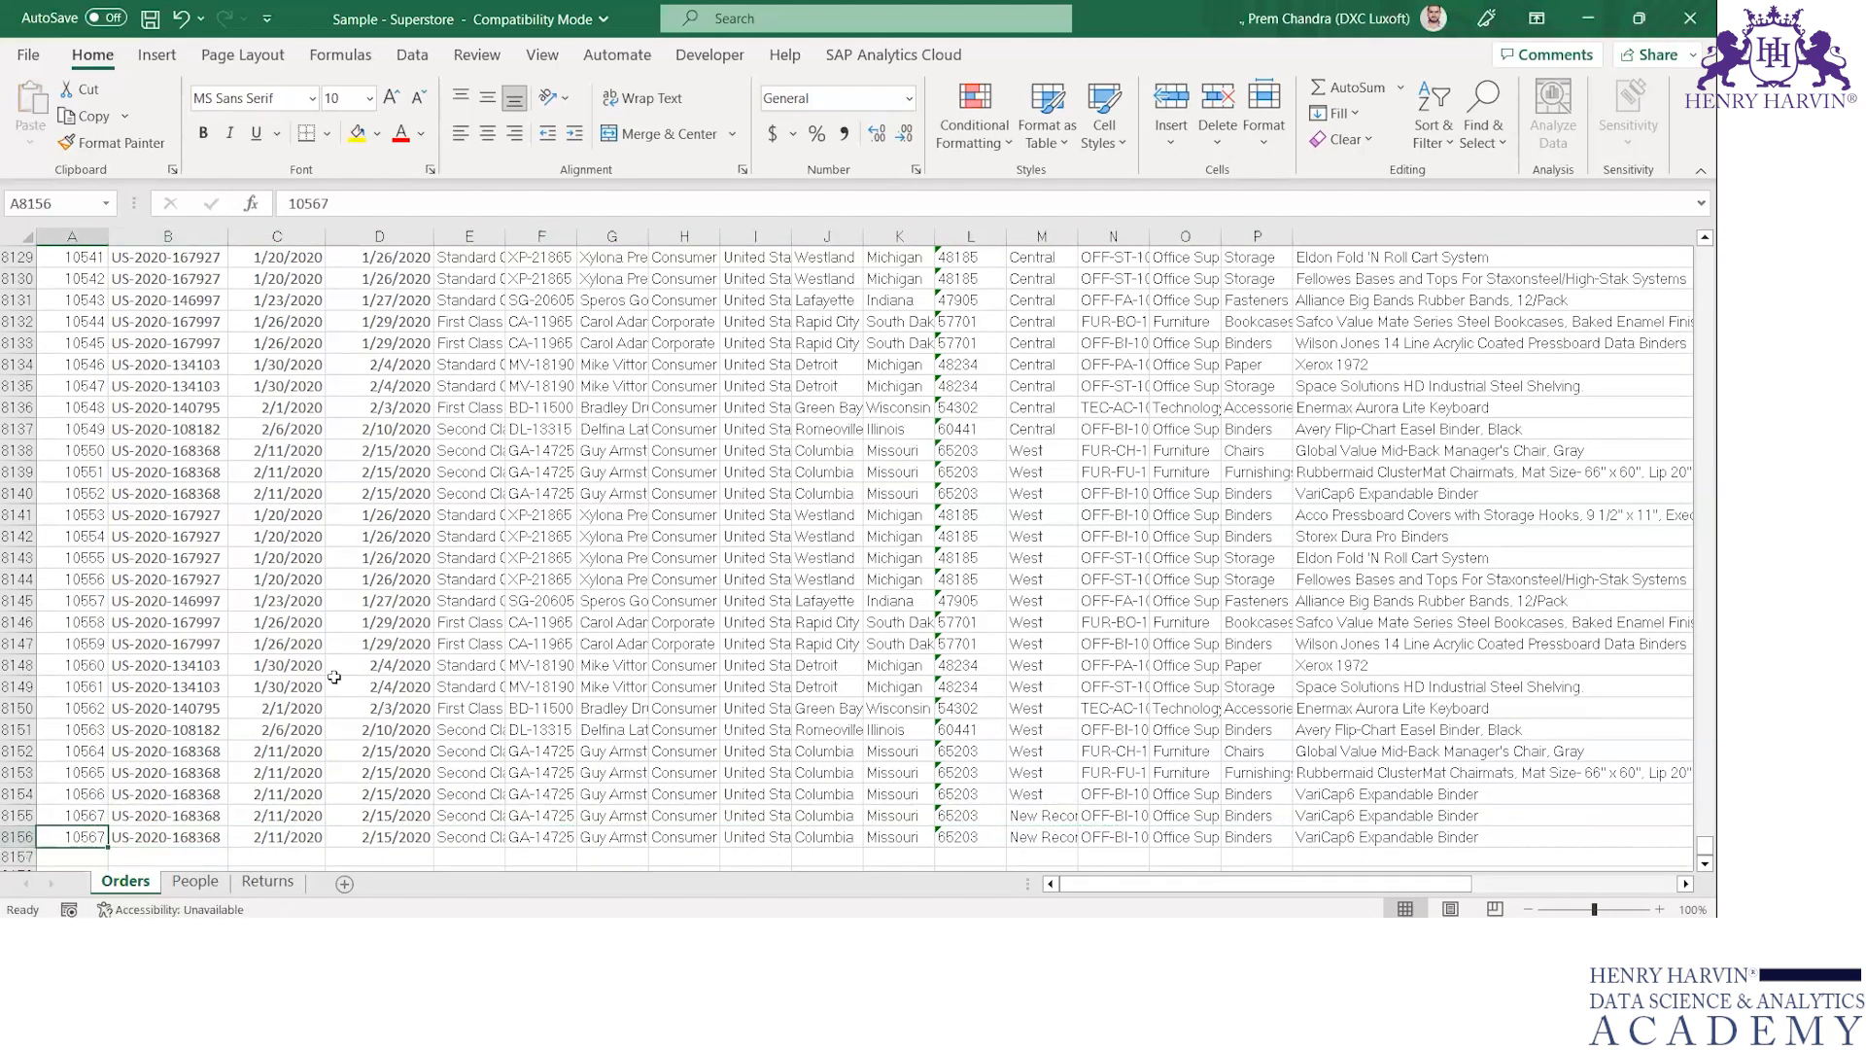
key("F2")
key("BackSpace")
type("8")
key("Tab")
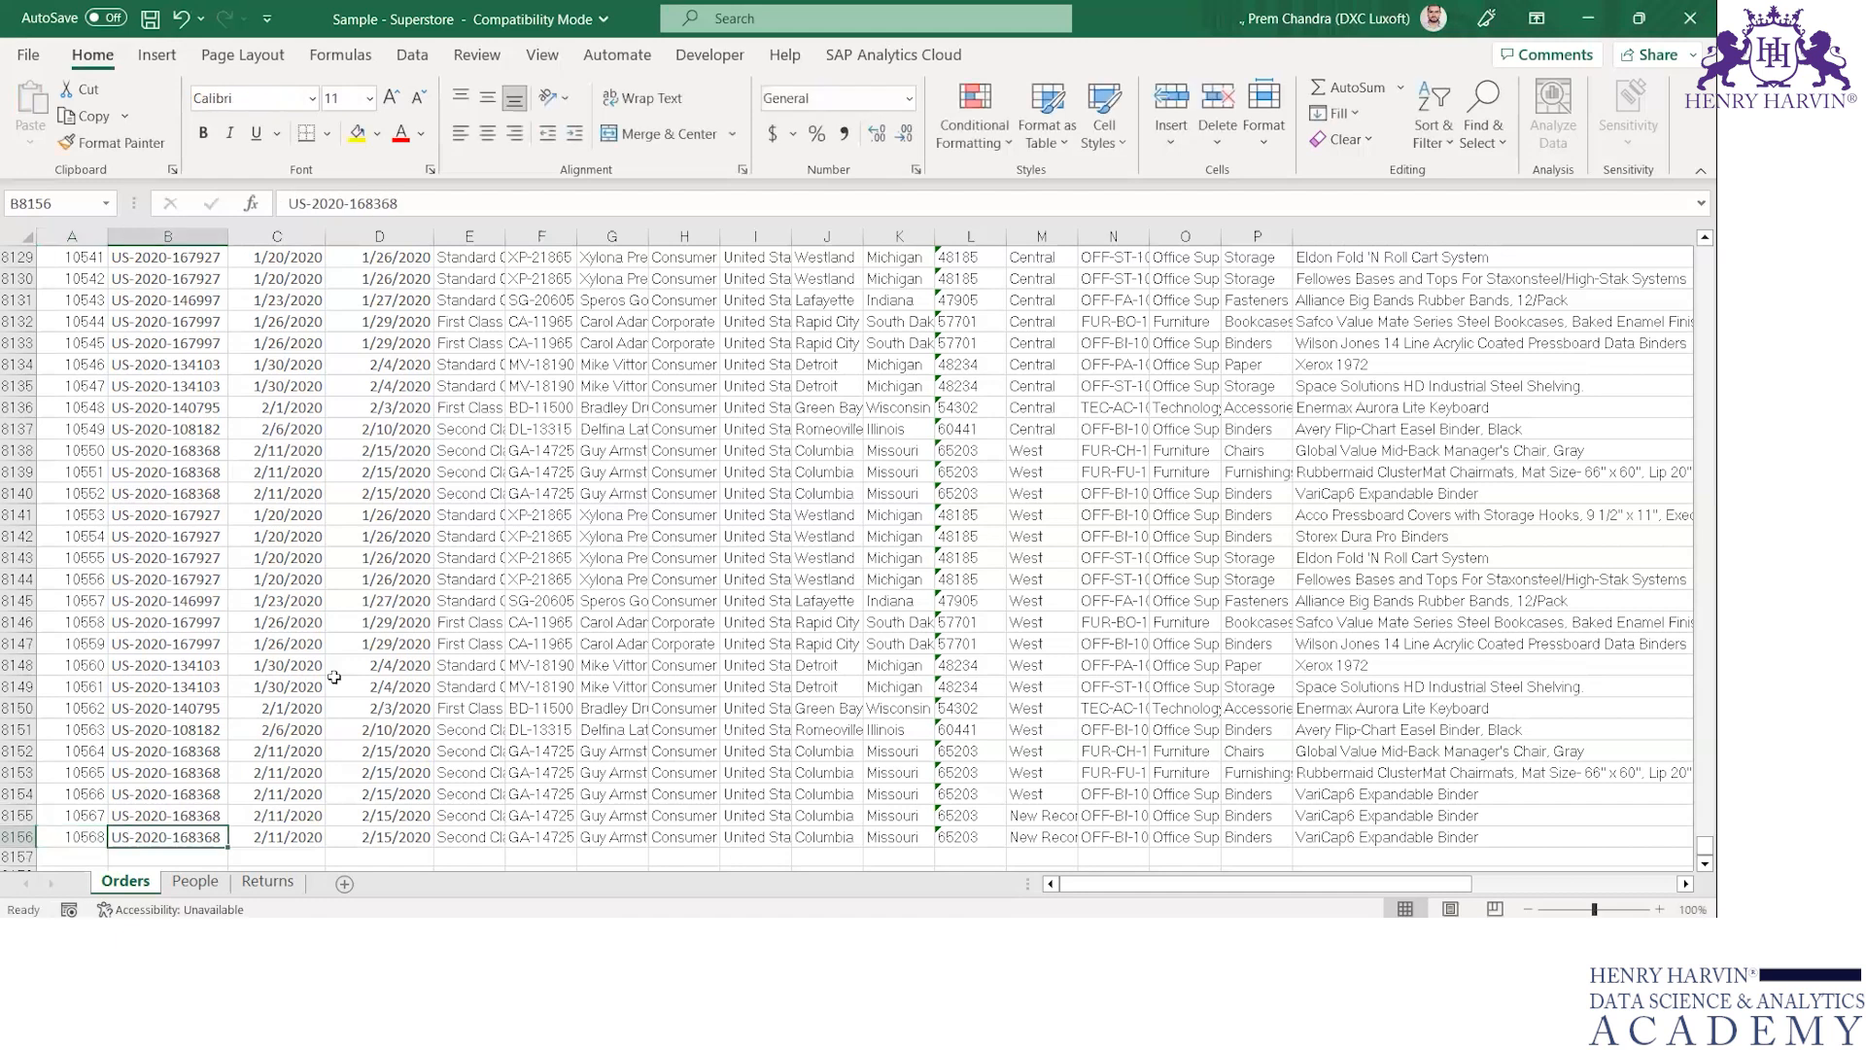
Set the Region of the duplicated record in row 8156 to "Record 2"
key("Right")
key("Right")
key("Right")
key("Right")
key("Right")
key("Right")
key("Right")
key("Right")
key("Right")
key("Right")
key("Right")
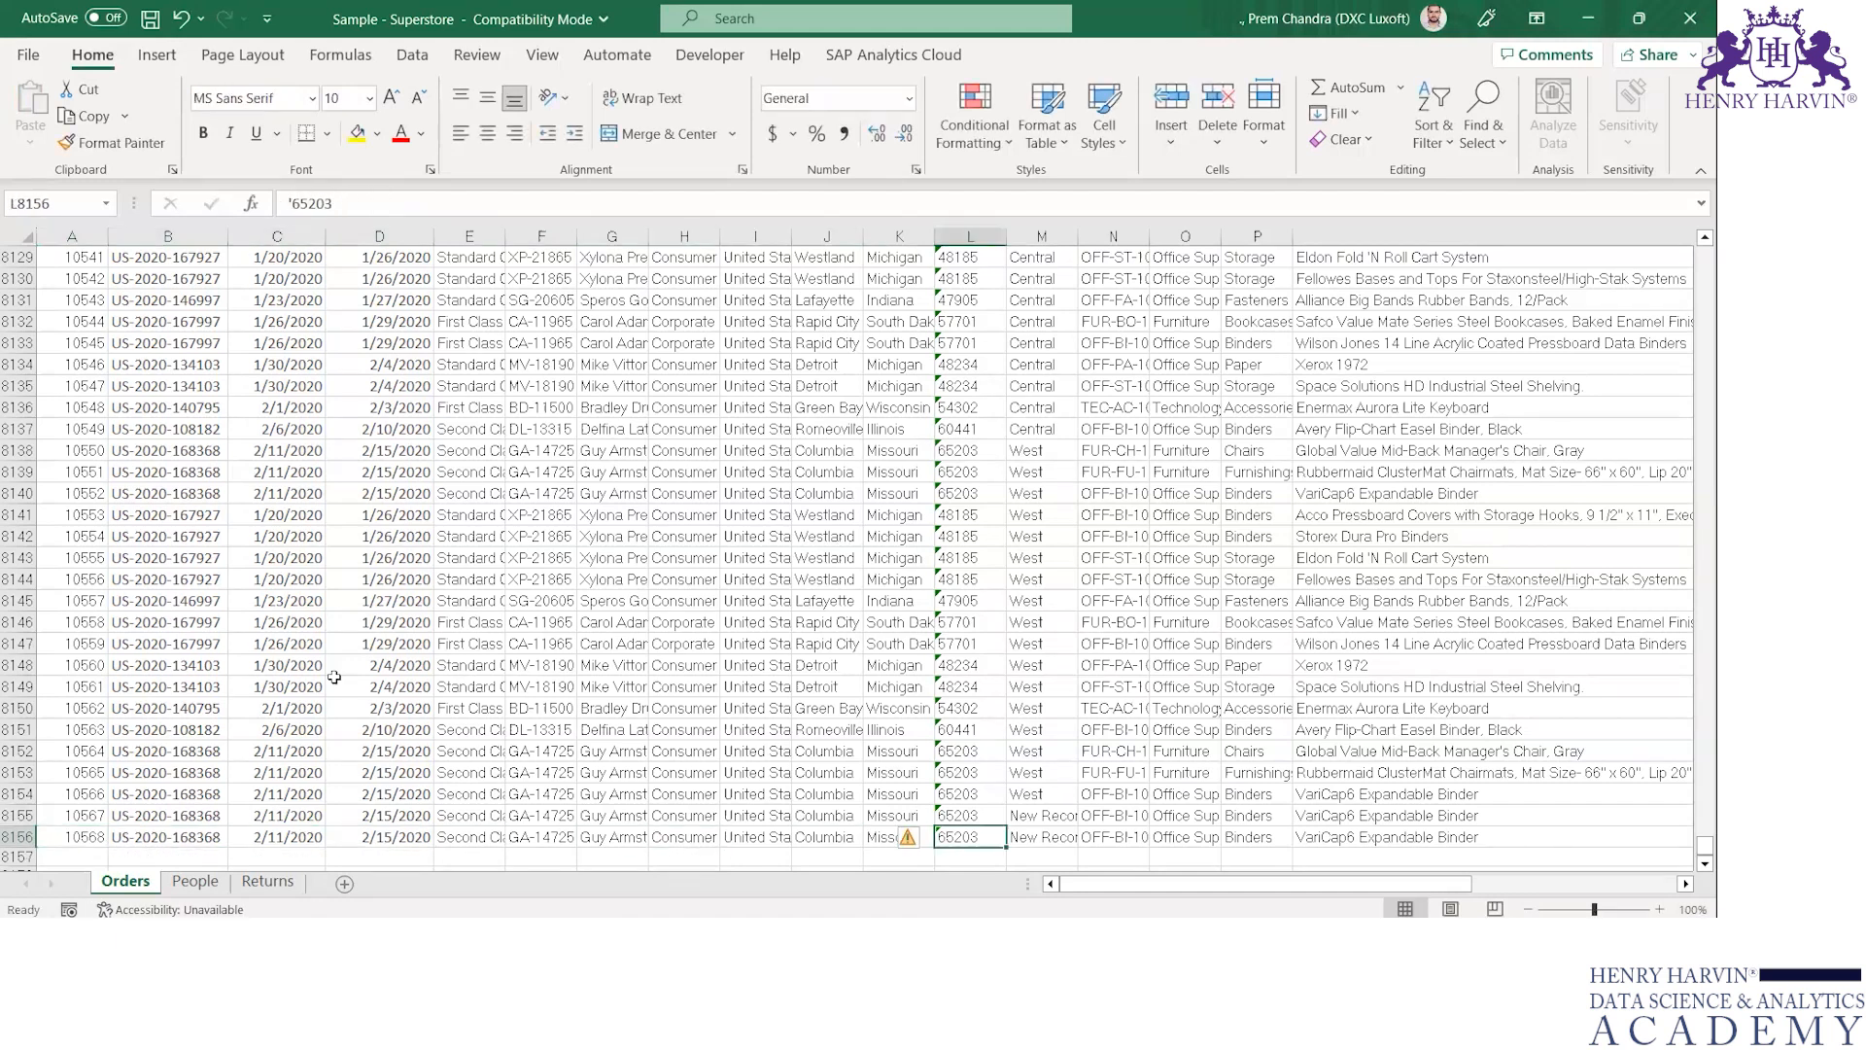
key("F2")
key("ctrl+shift+Left")
key("ctrl+shift+Left")
key("ctrl+shift+Left")
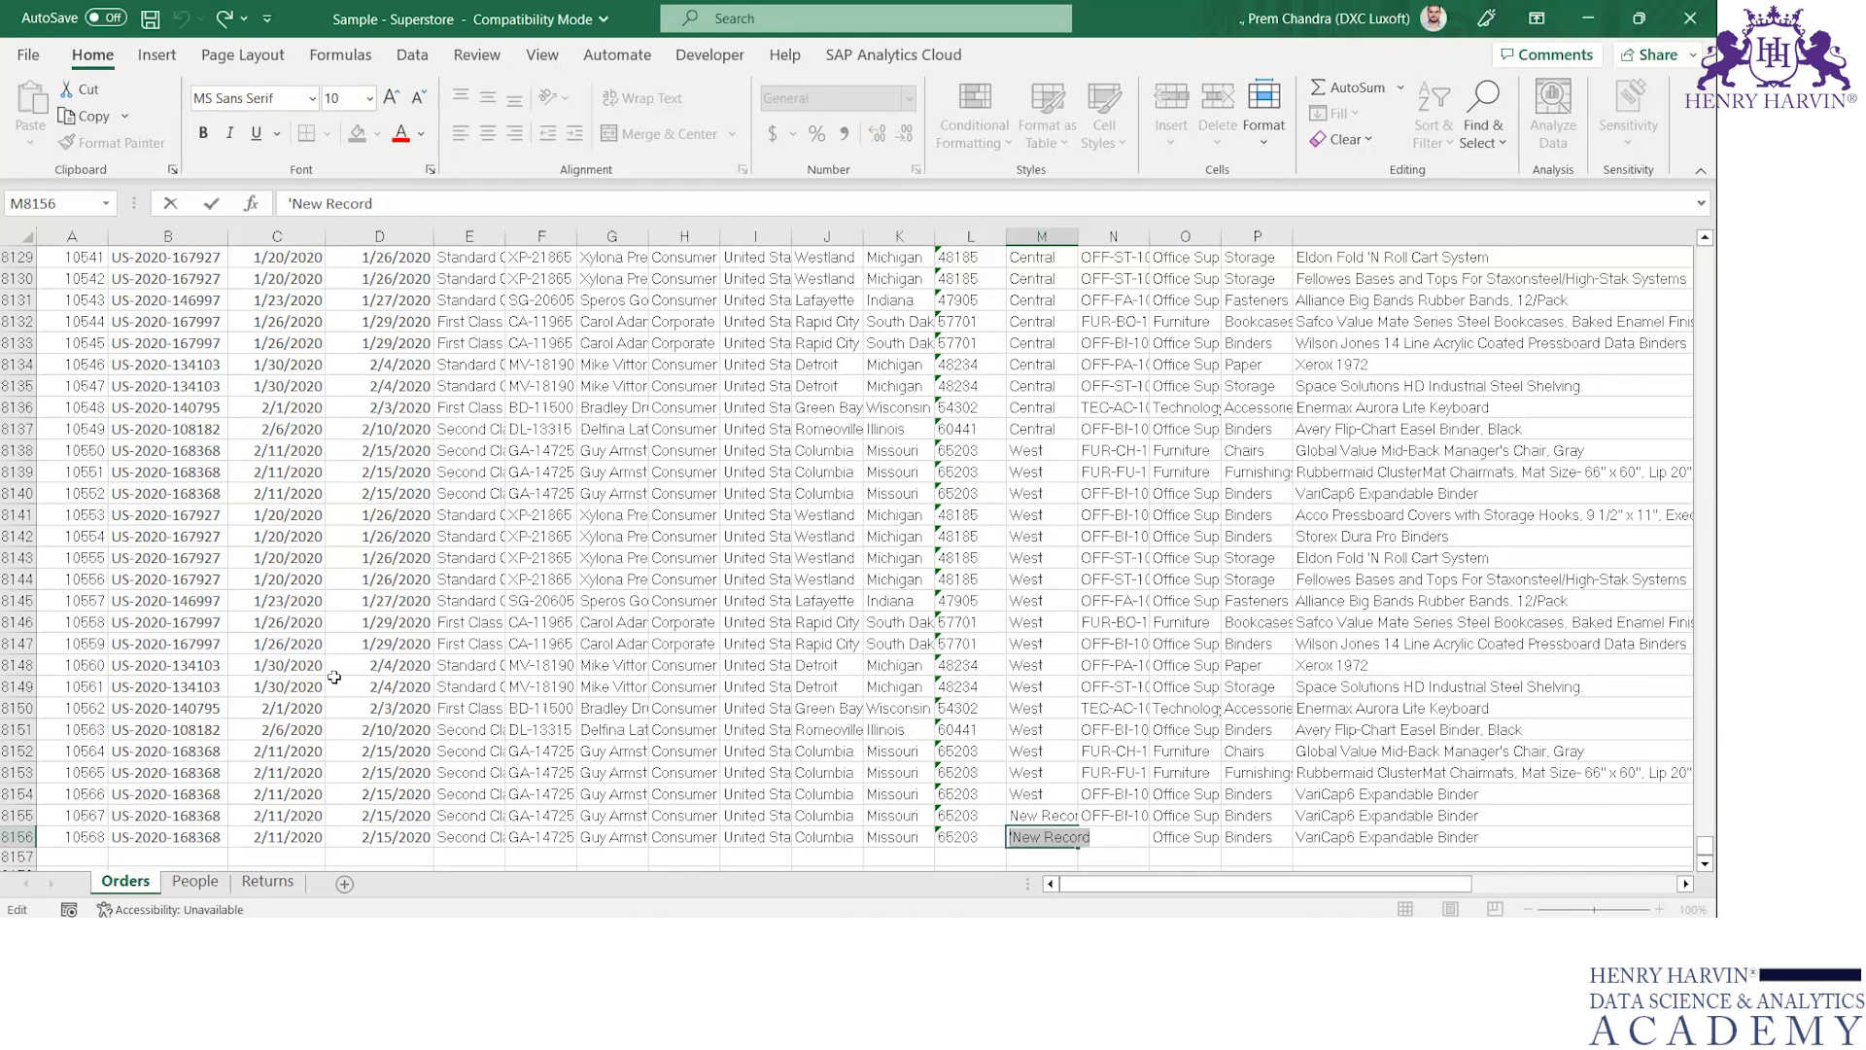
type("Record 2")
key("Return")
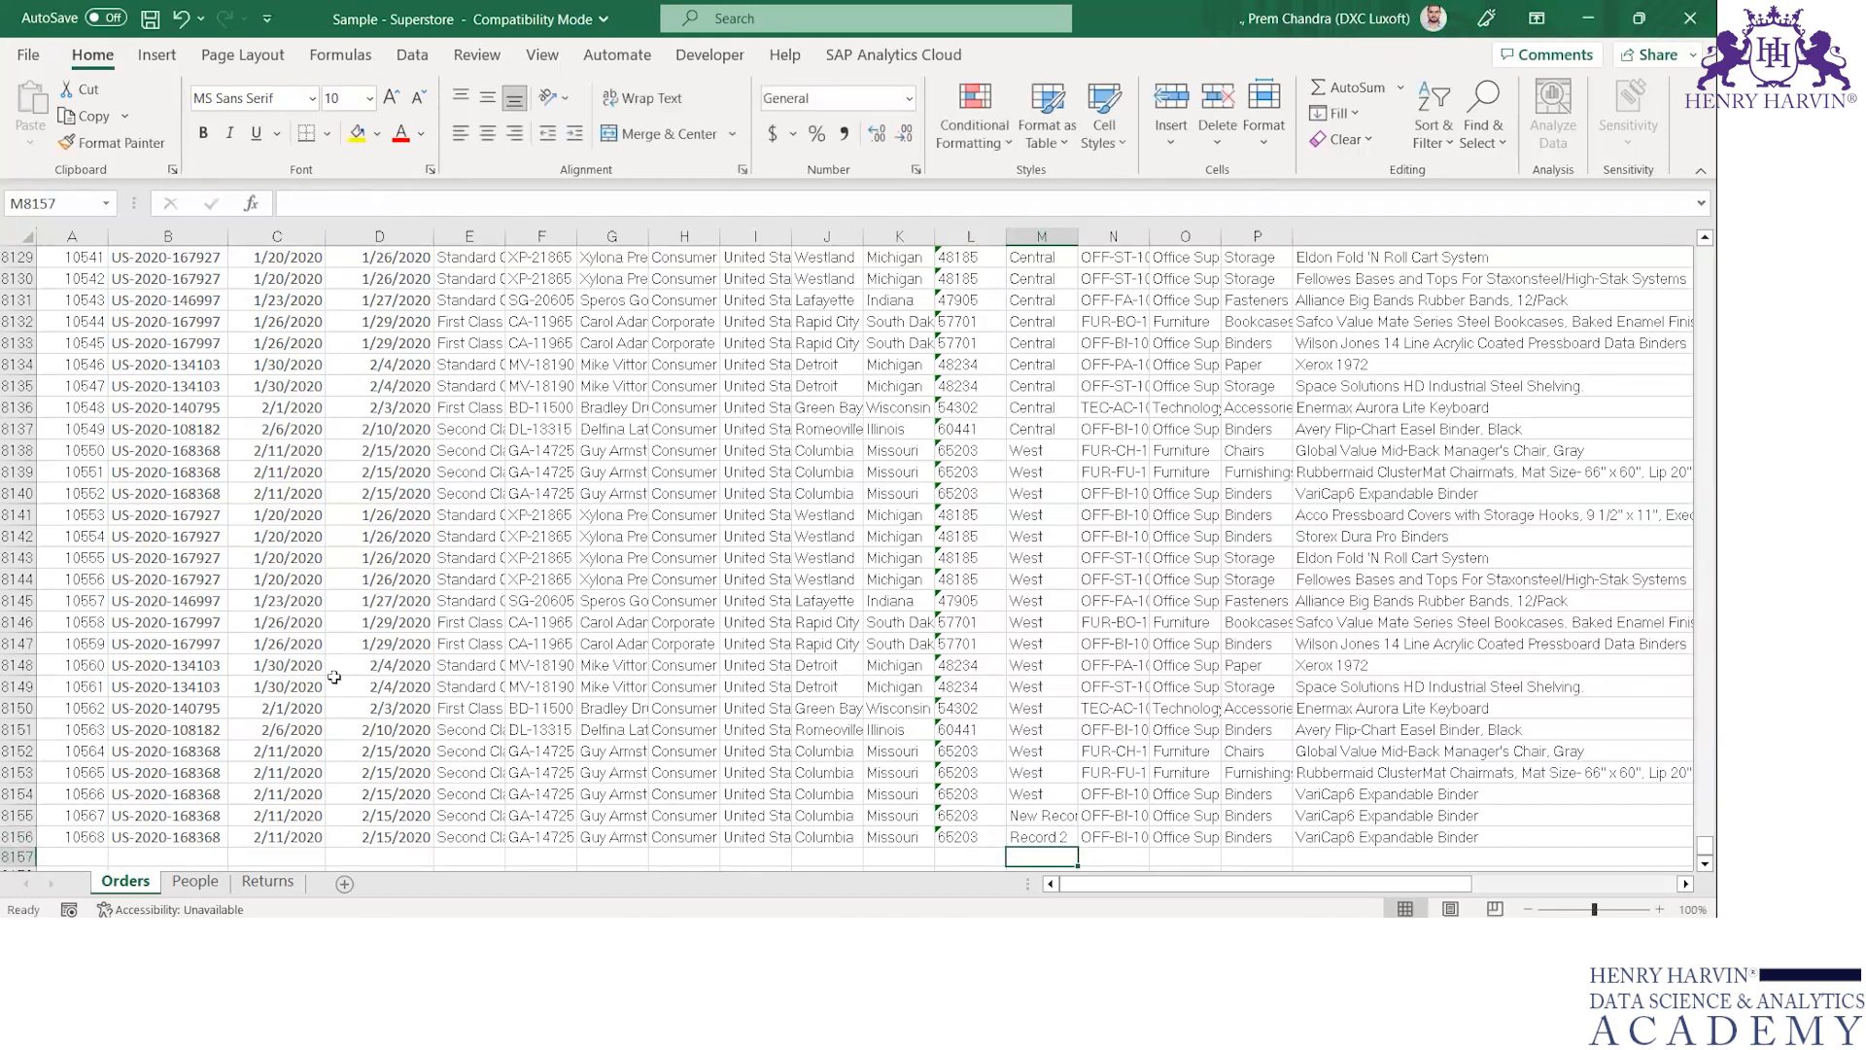
key("Up")
key("Up")
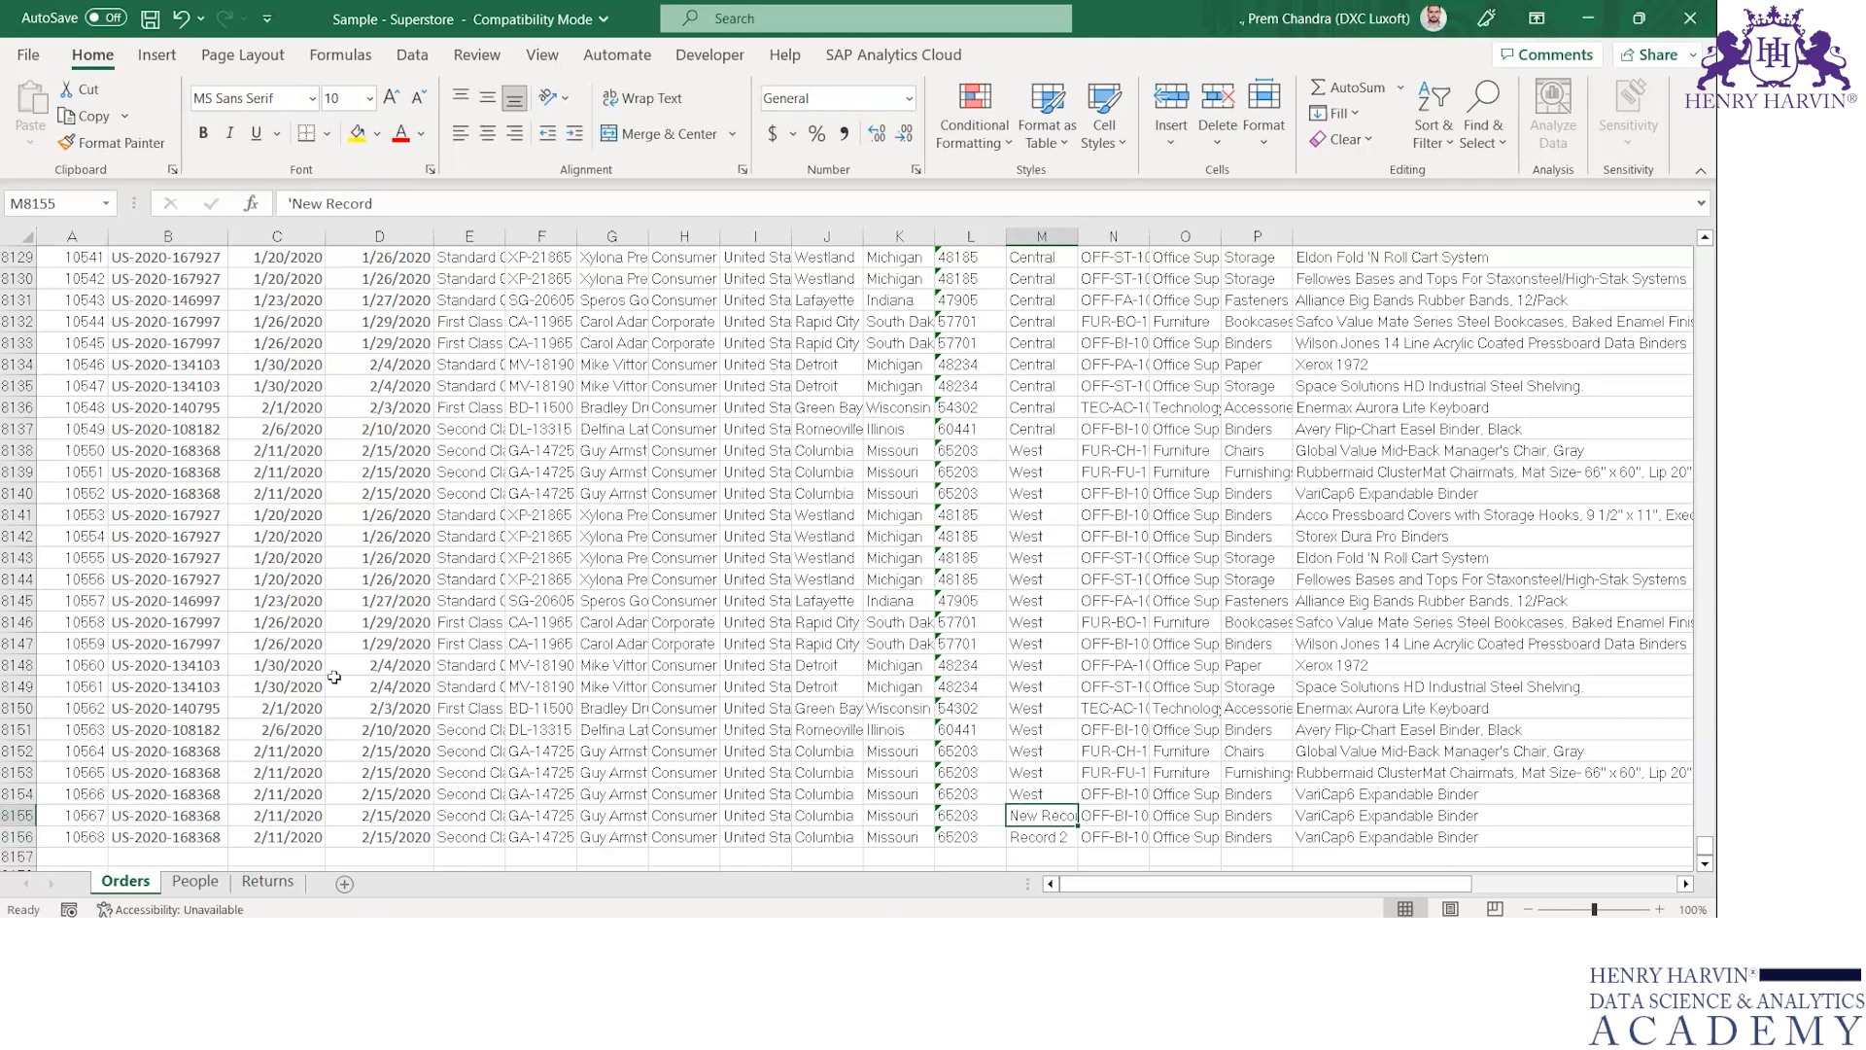
type("Recird")
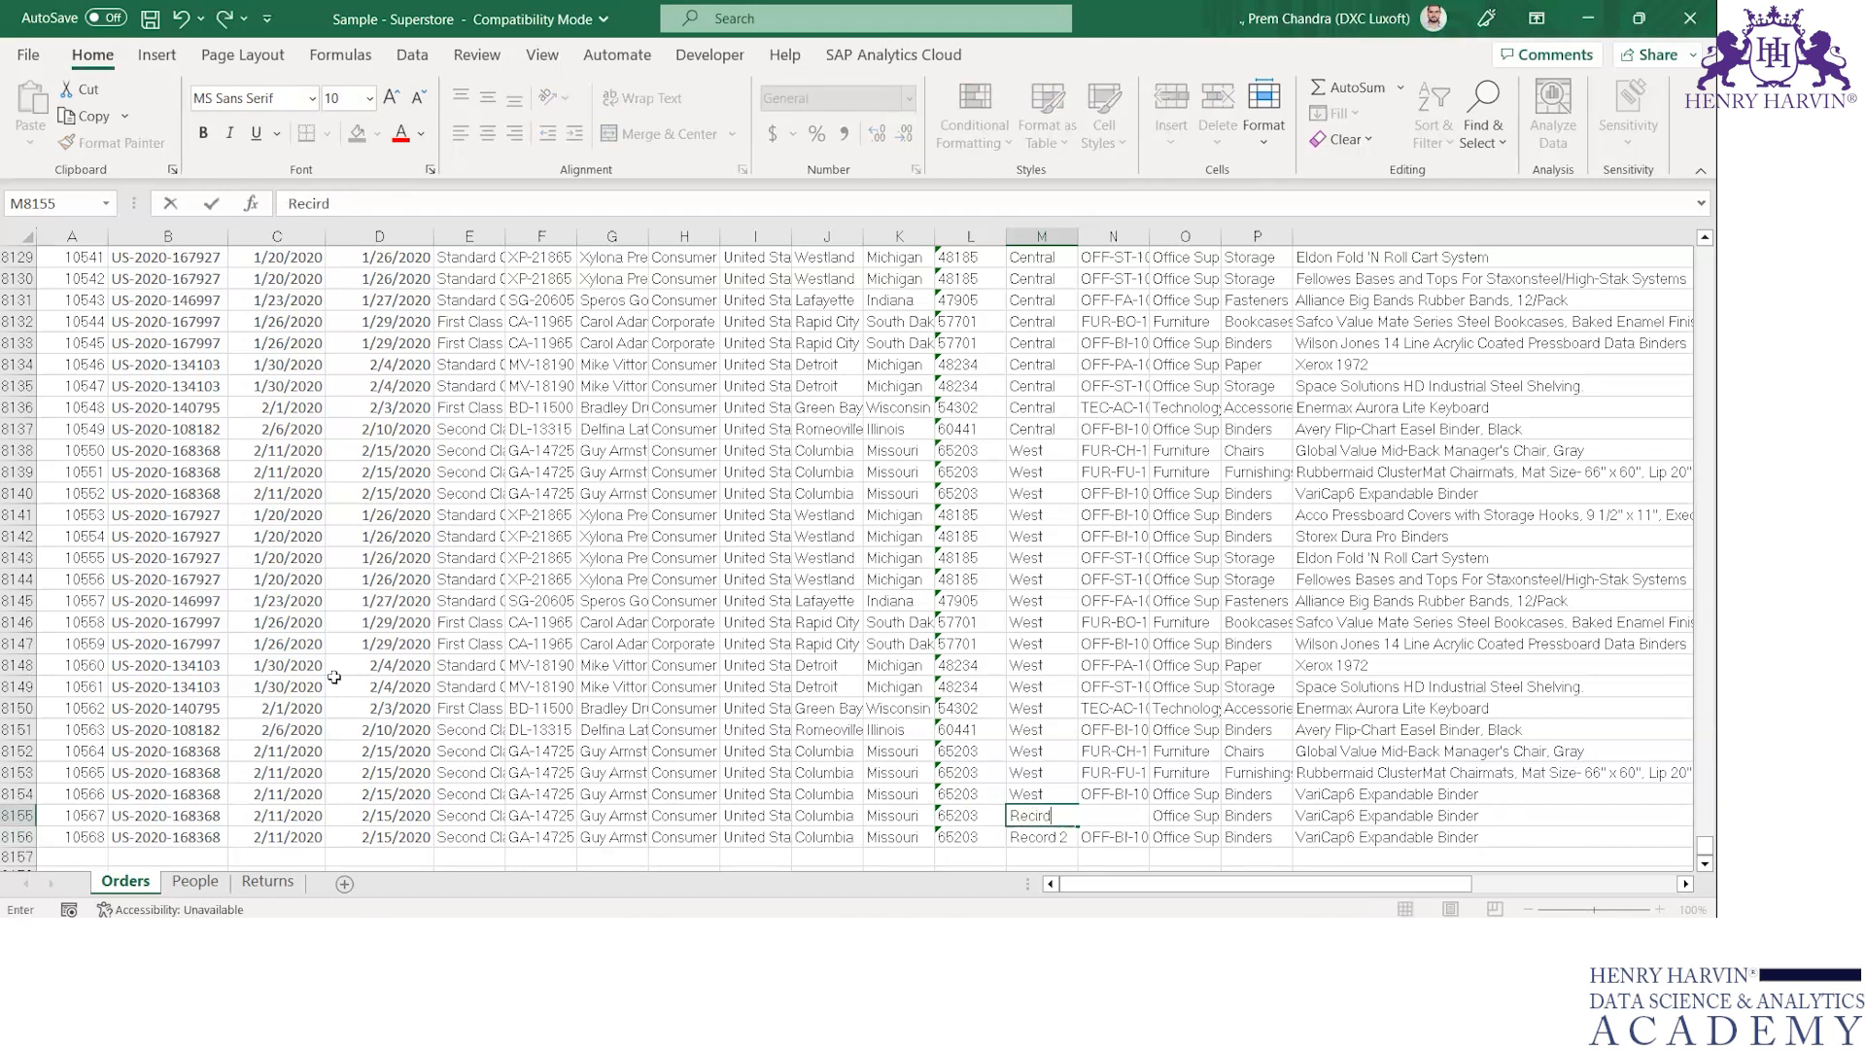
key("Escape")
Return to the Row ID cell of the new record and save the Excel workbook
key("Down")
key("Left")
key("Left")
key("Left")
key("Left")
key("Home")
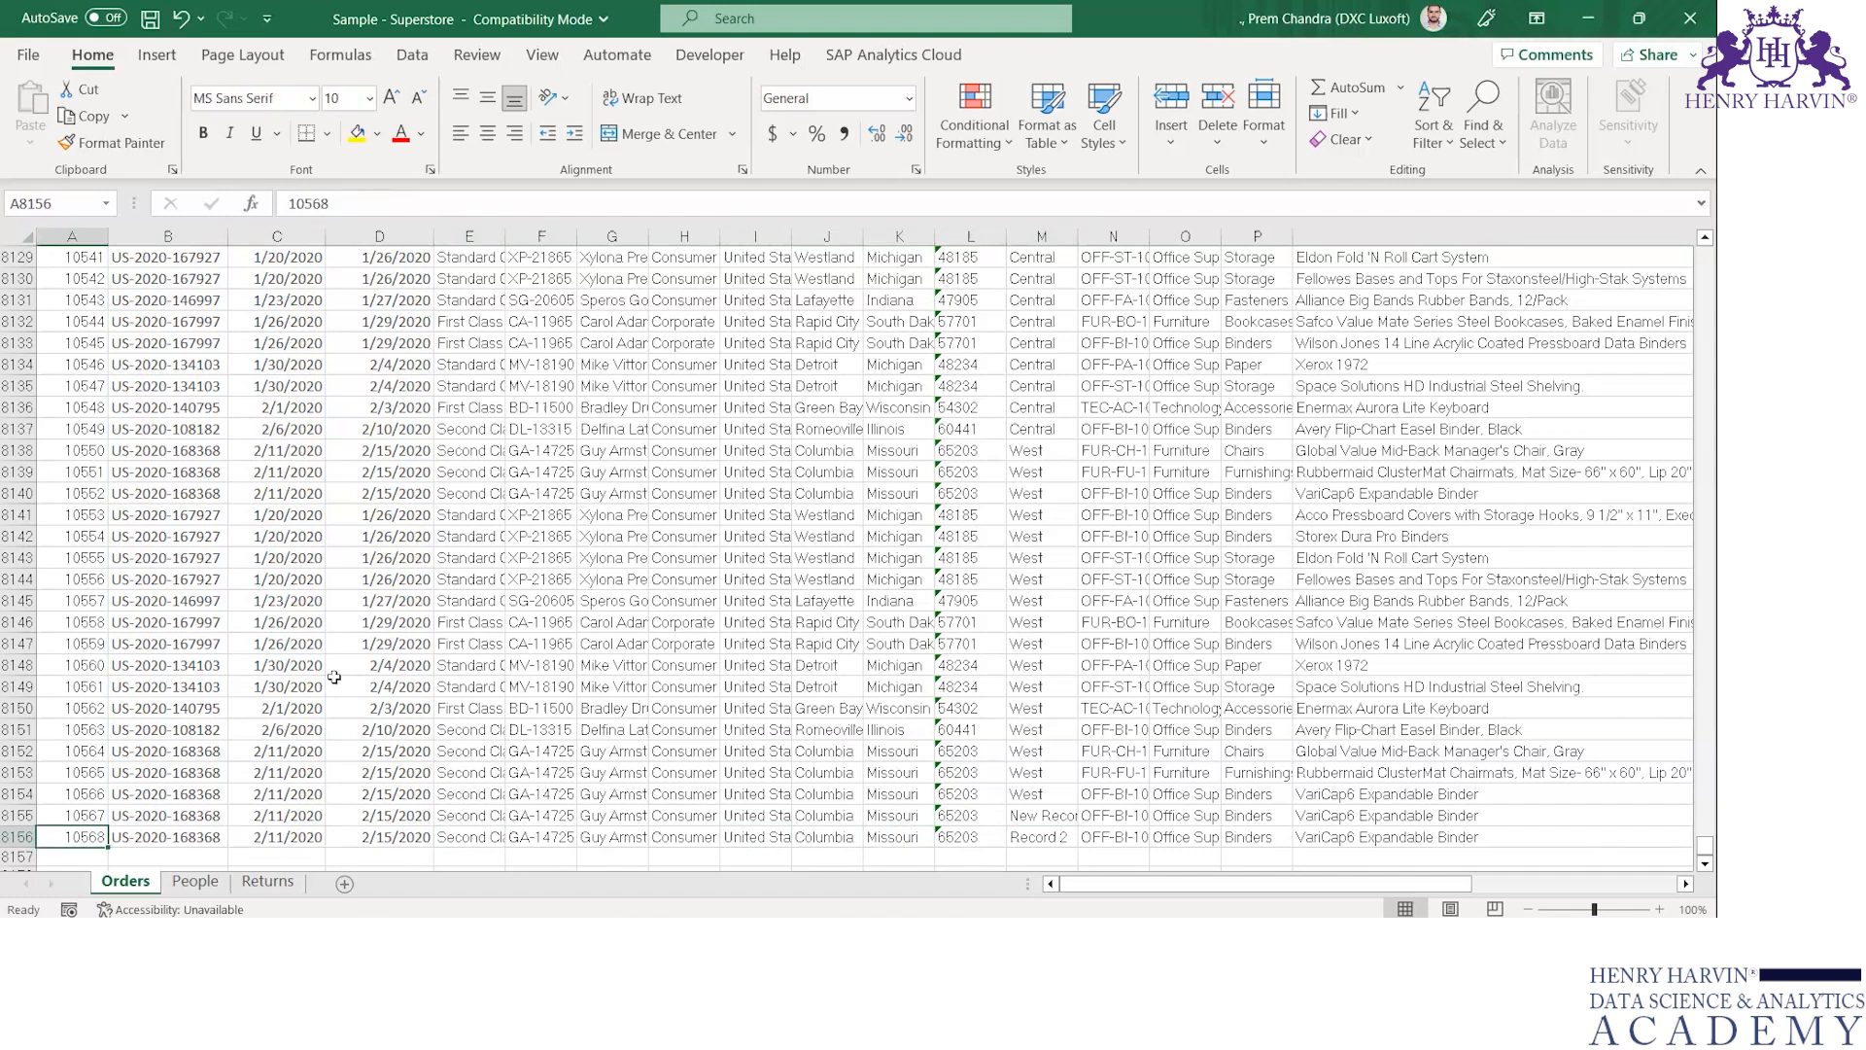
key("ctrl+s")
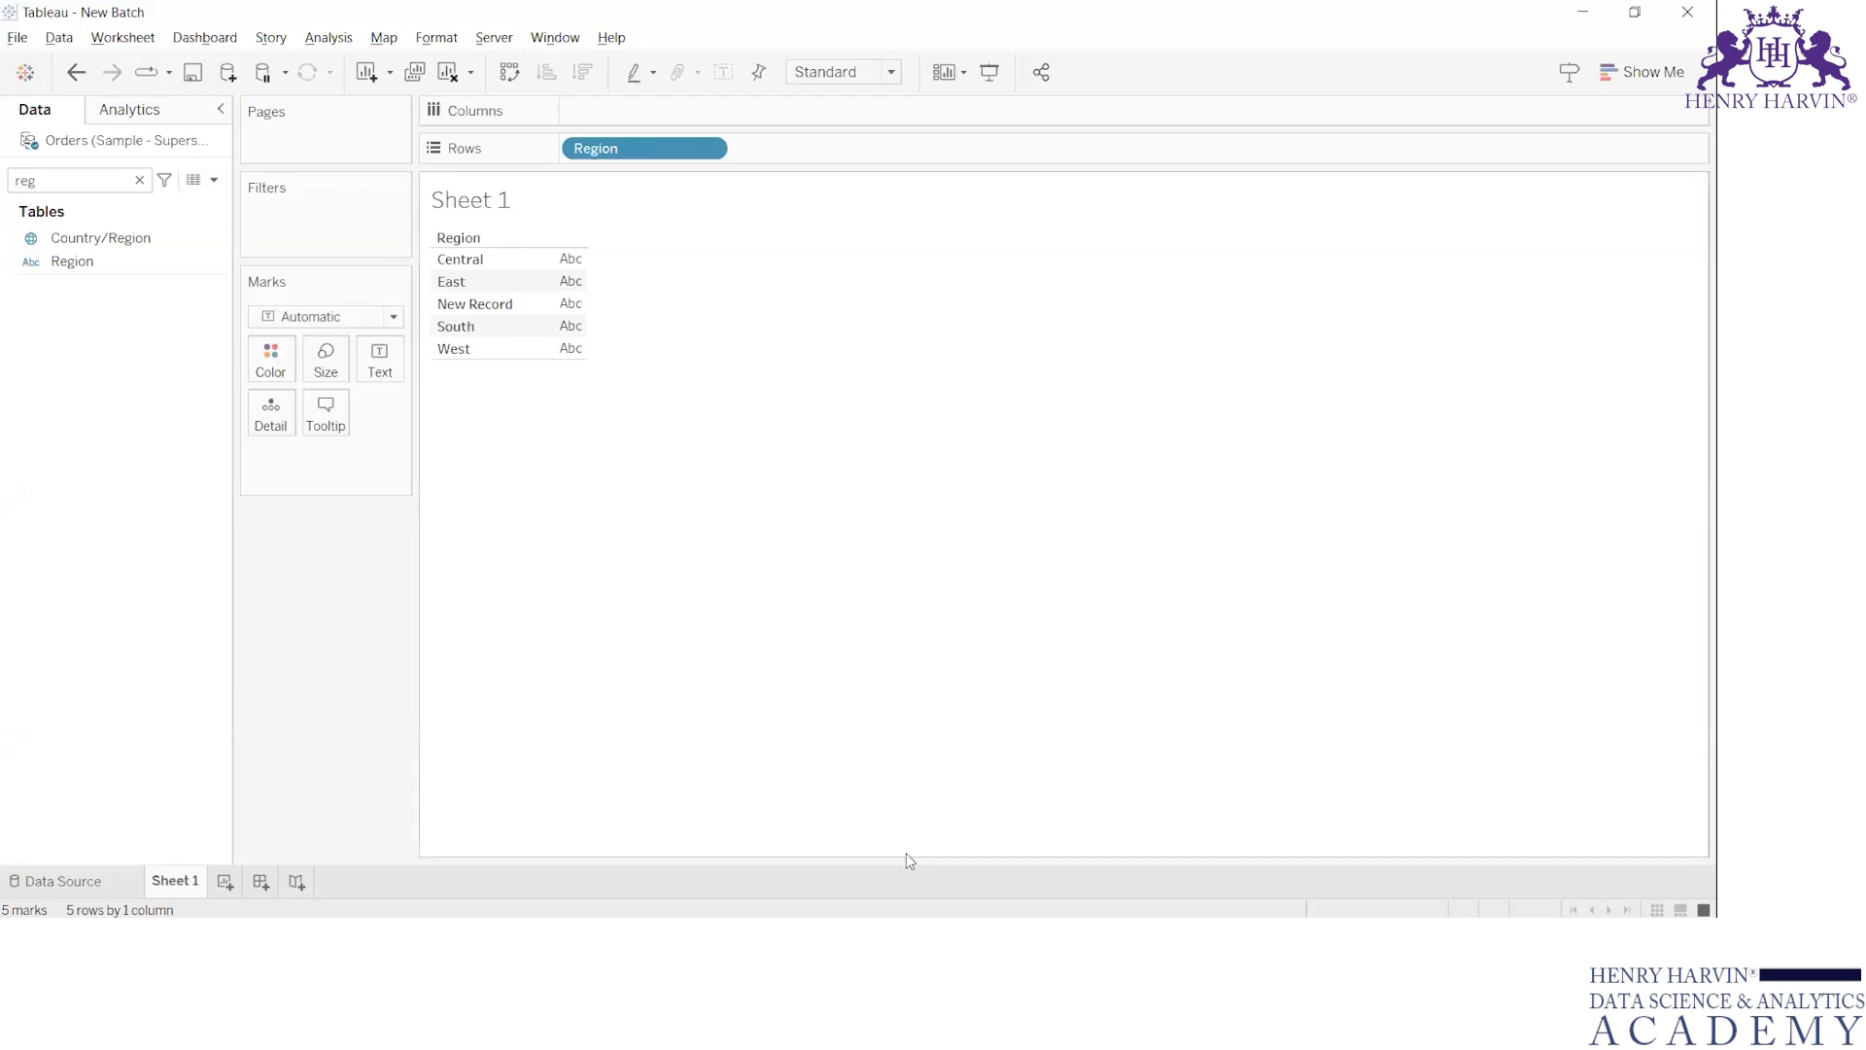
Compare the row count on Tableau's data source page with the "Record 2" row in Excel
left_click(64, 880)
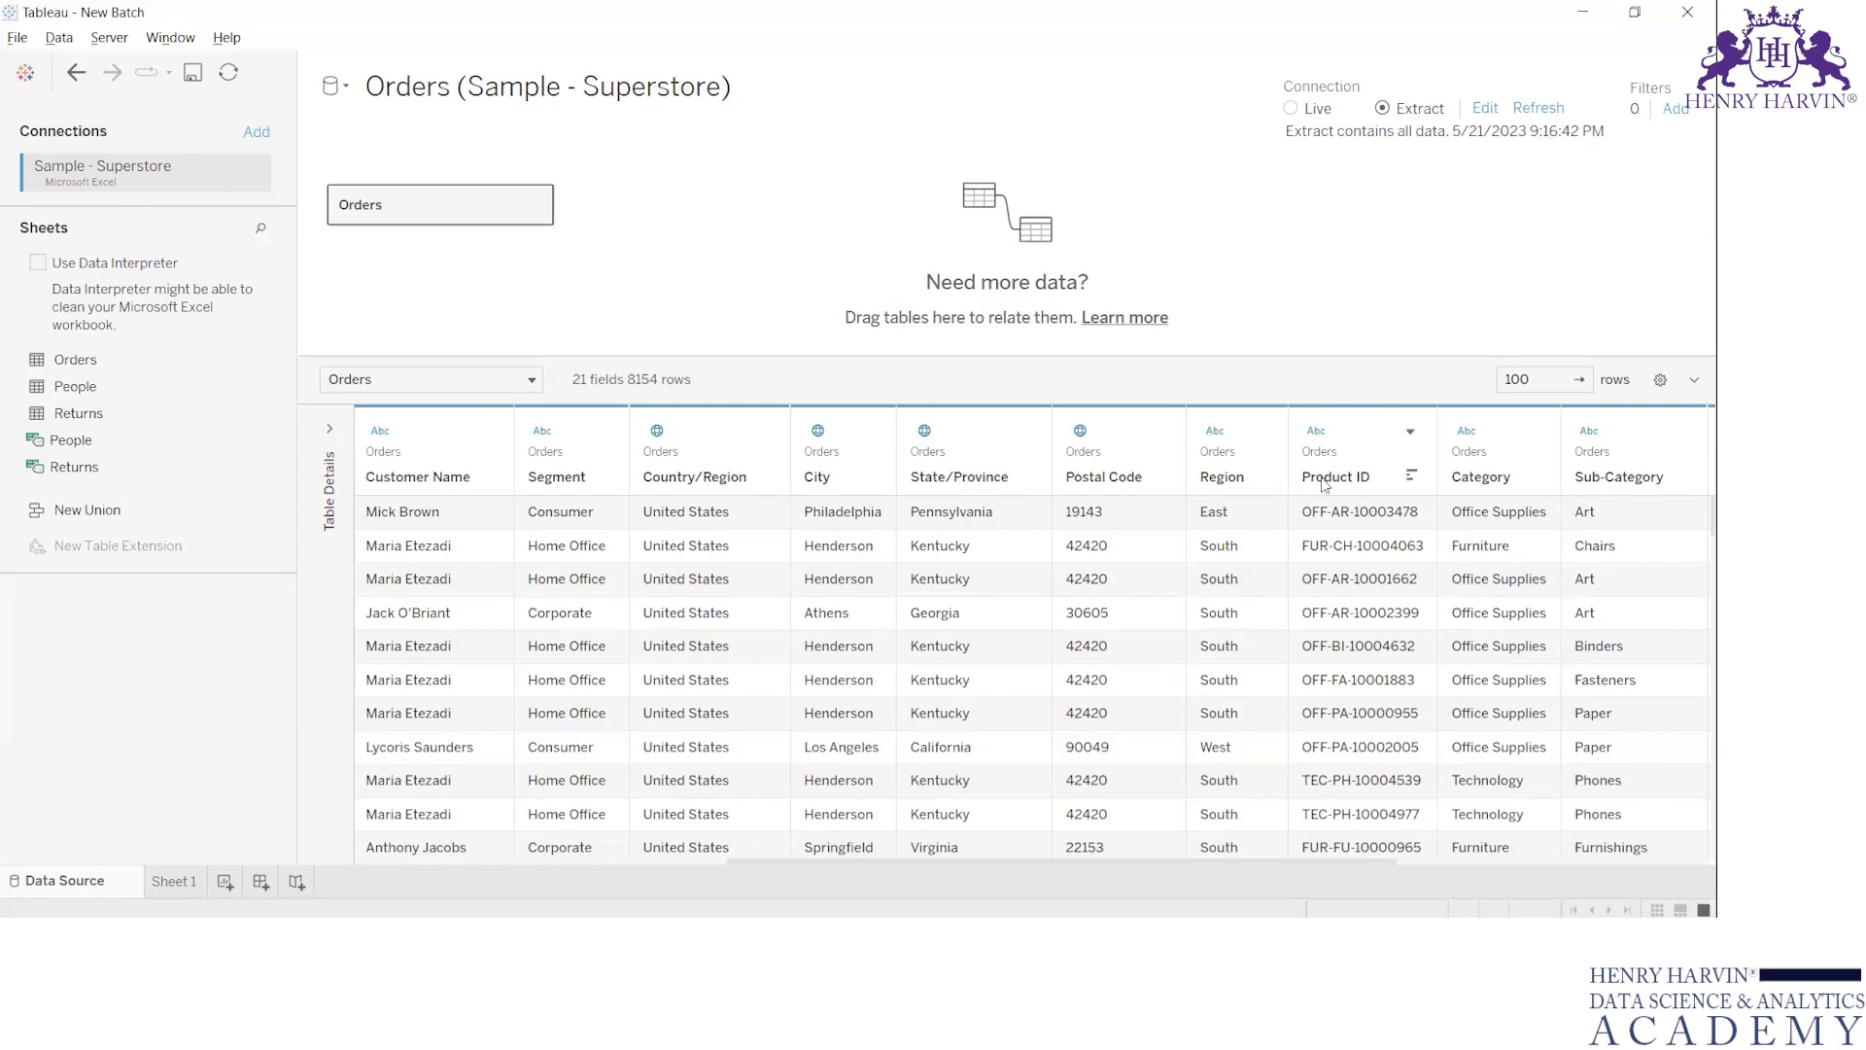
key("alt+Tab")
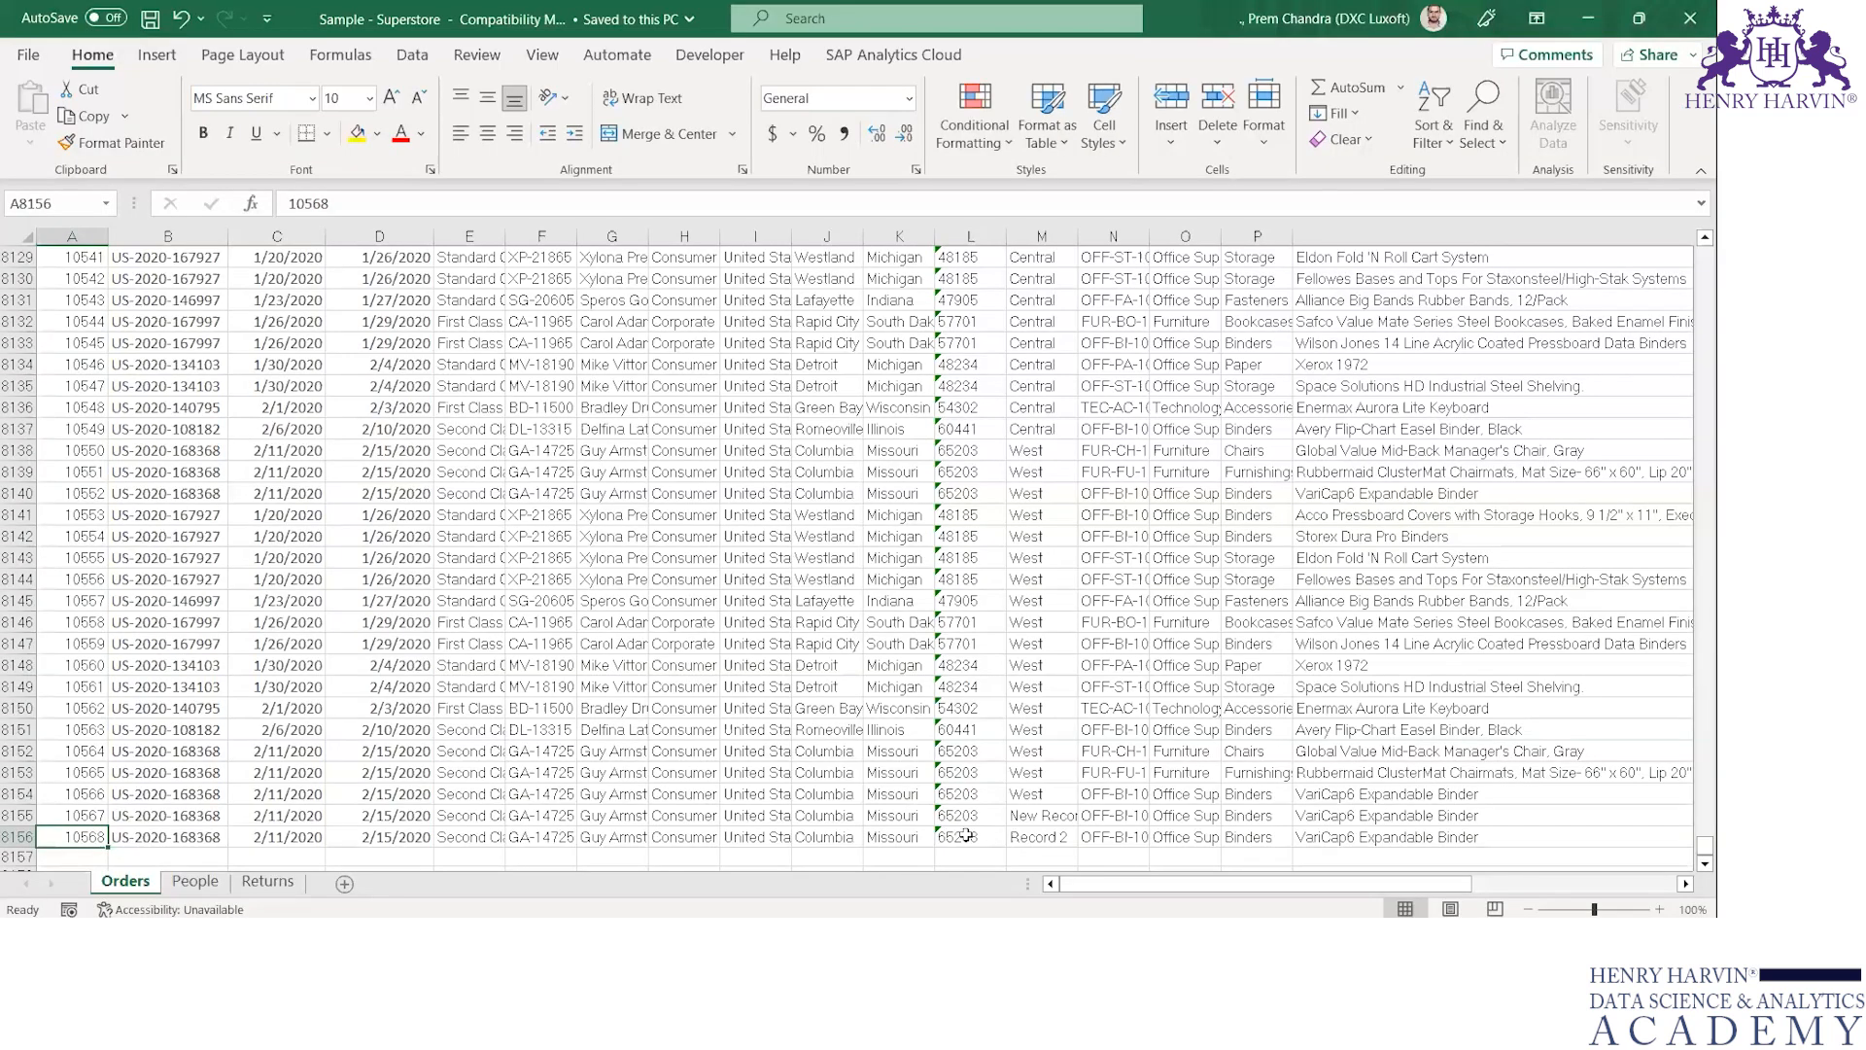
left_click(1036, 839)
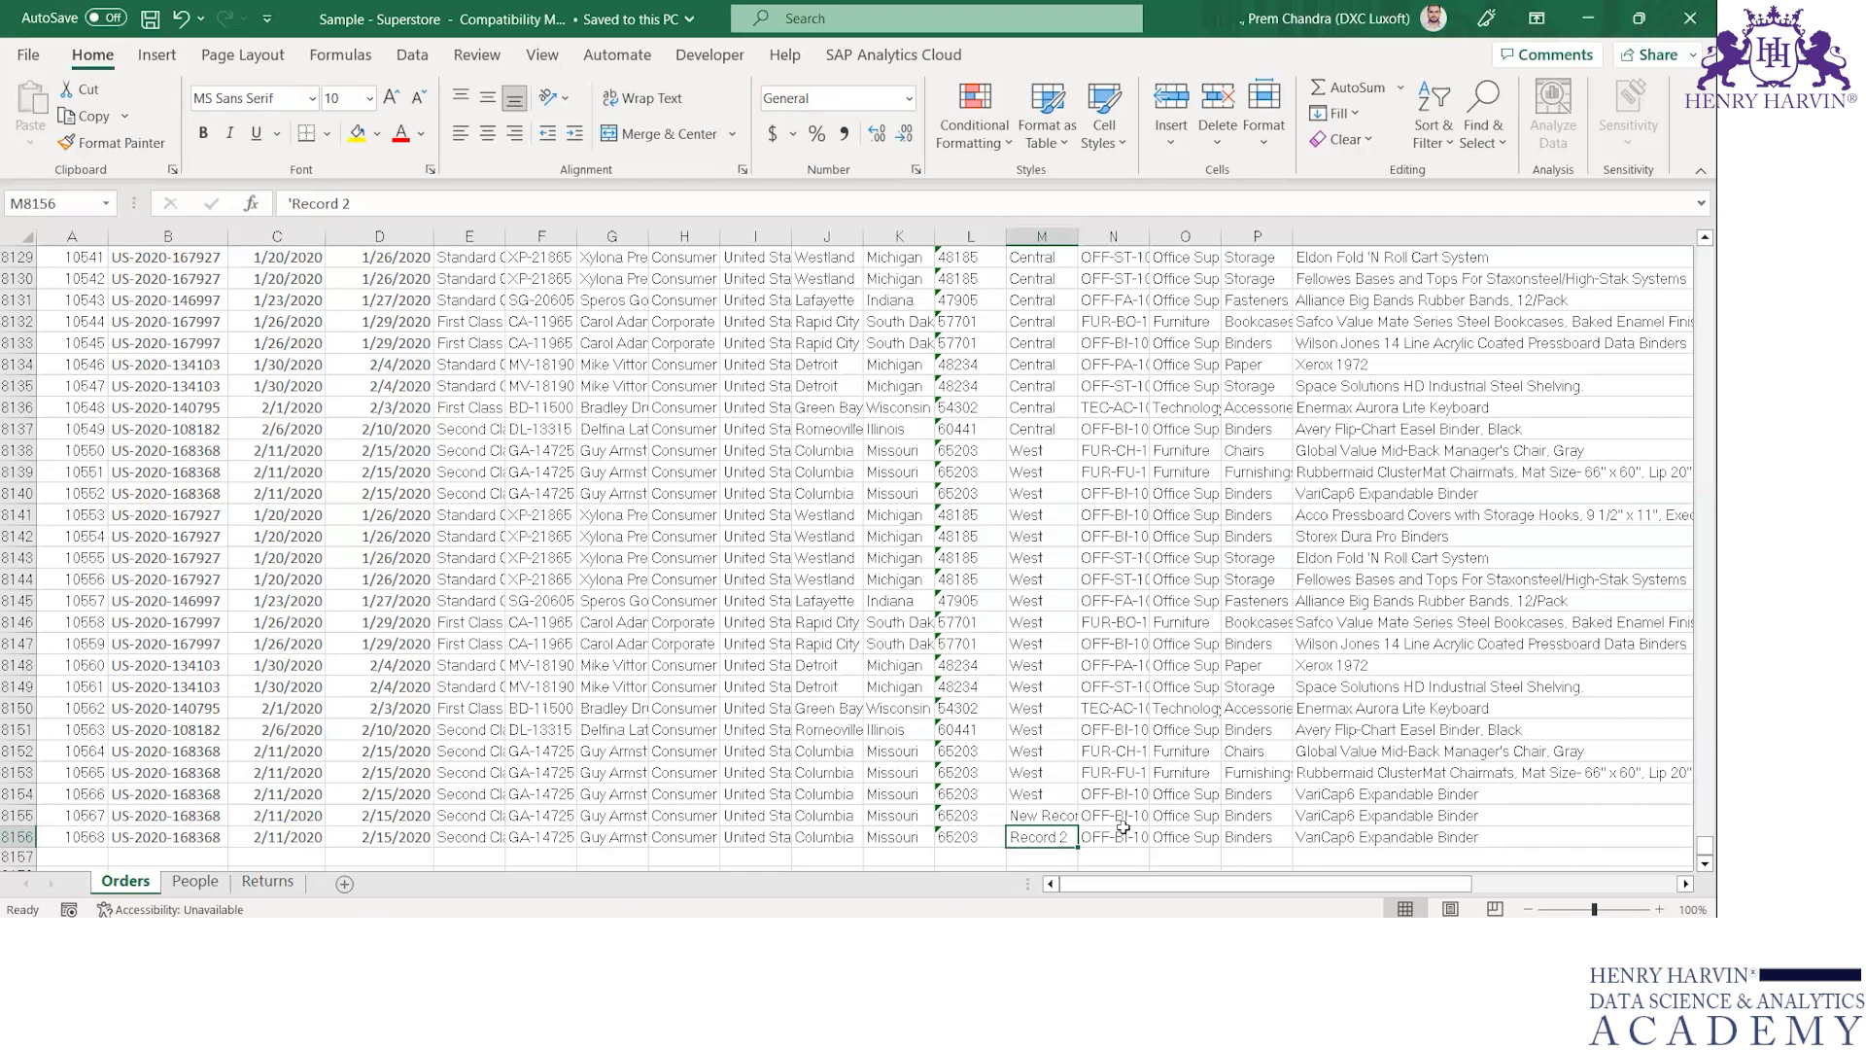
key("alt+Tab")
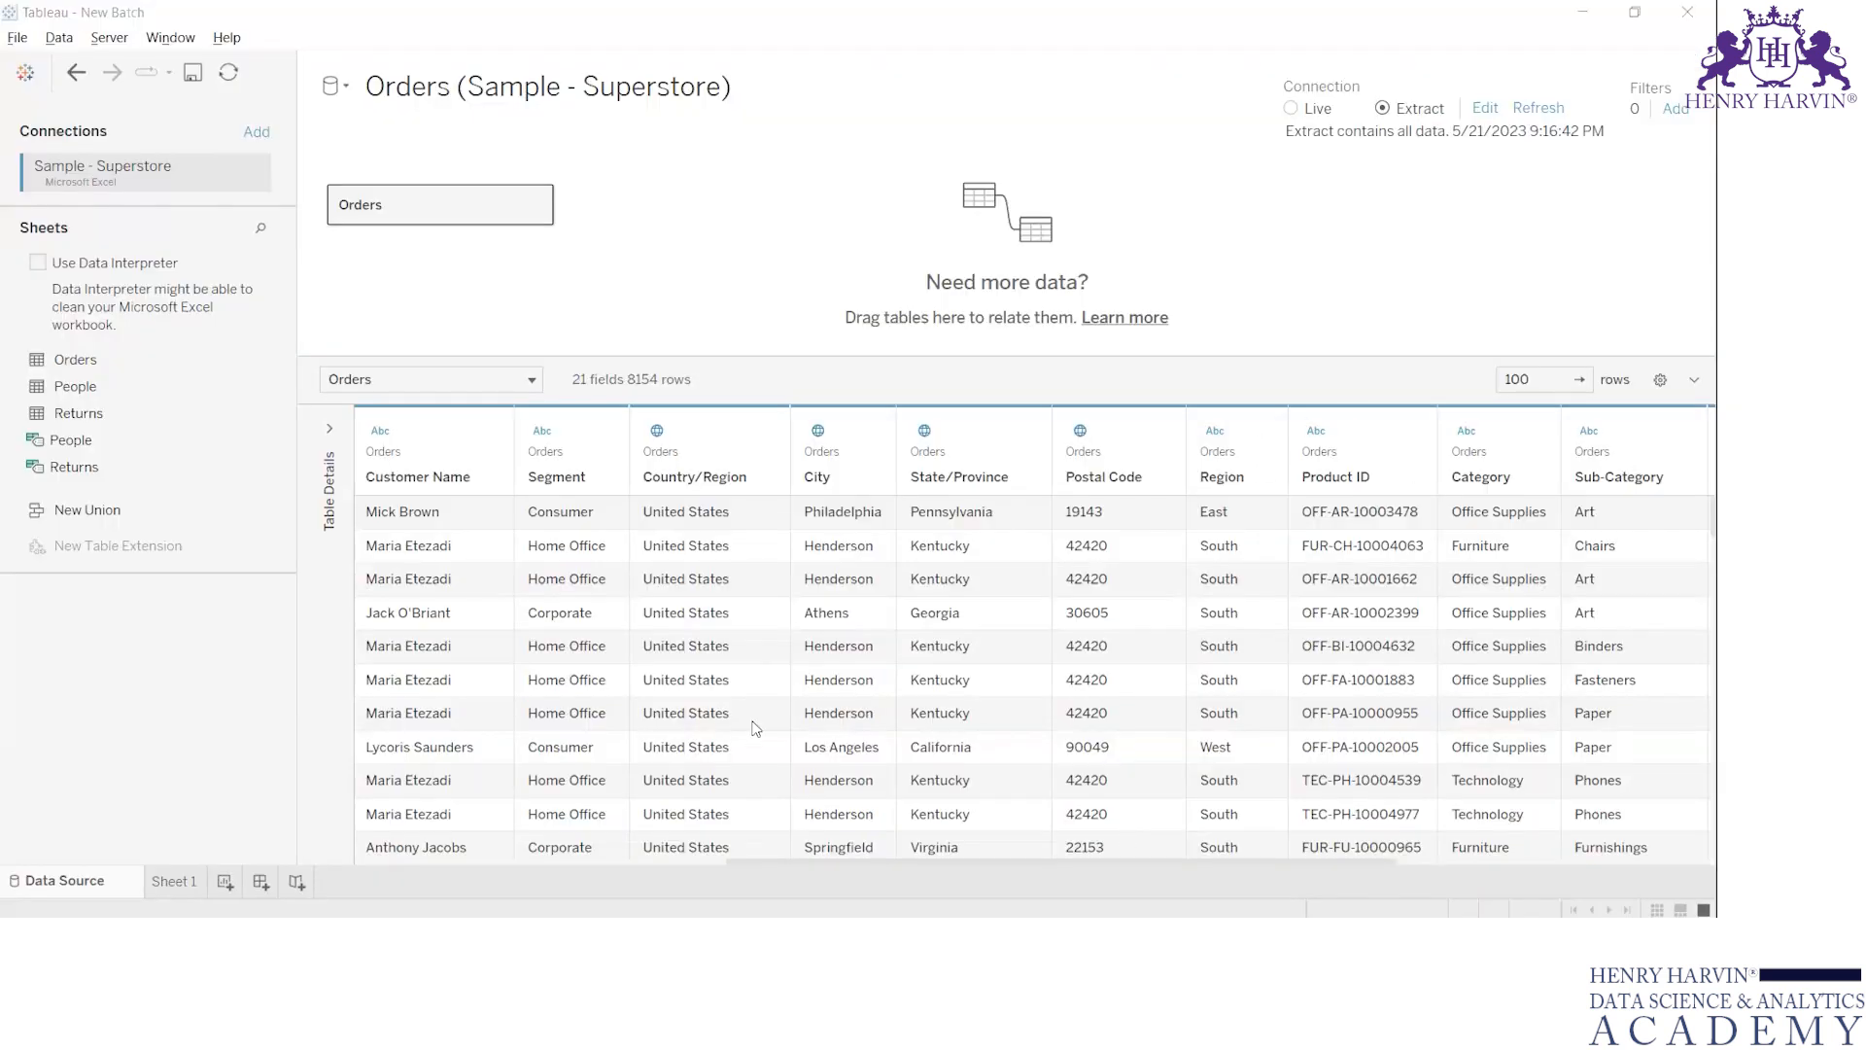
key("alt+Tab")
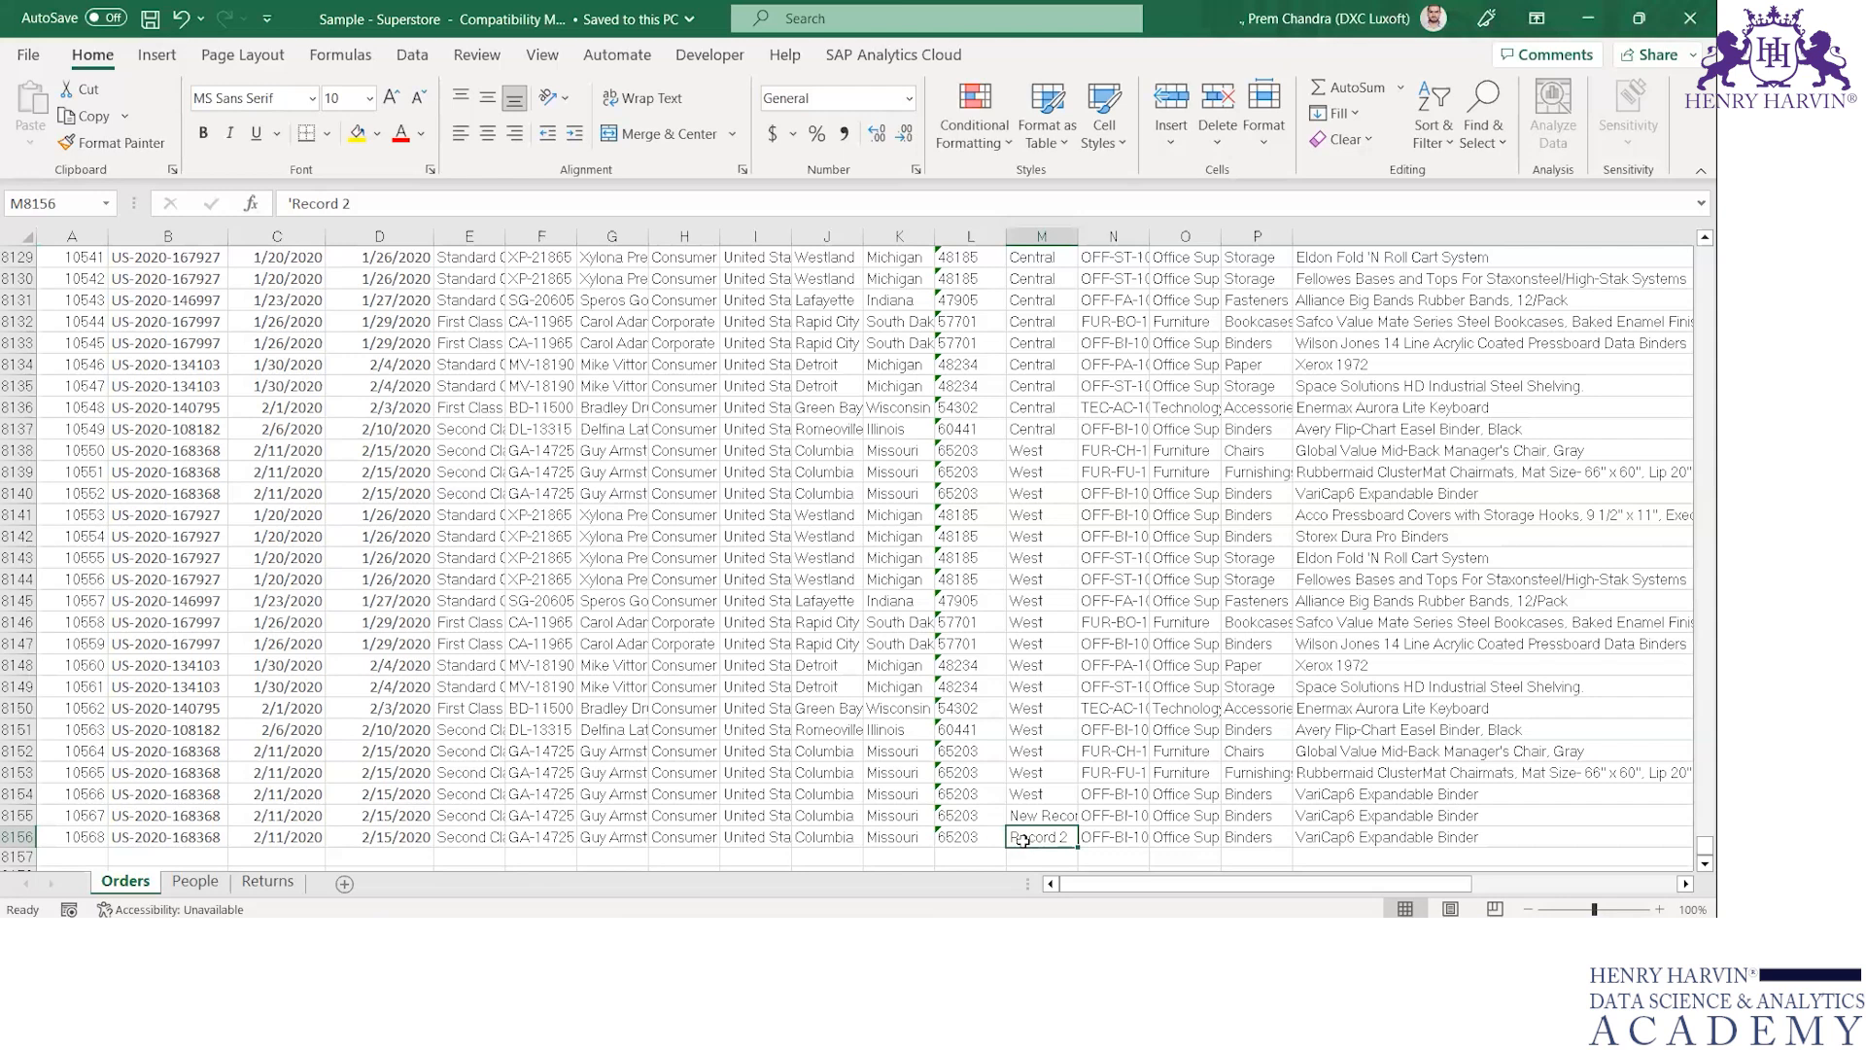
key("alt+Tab")
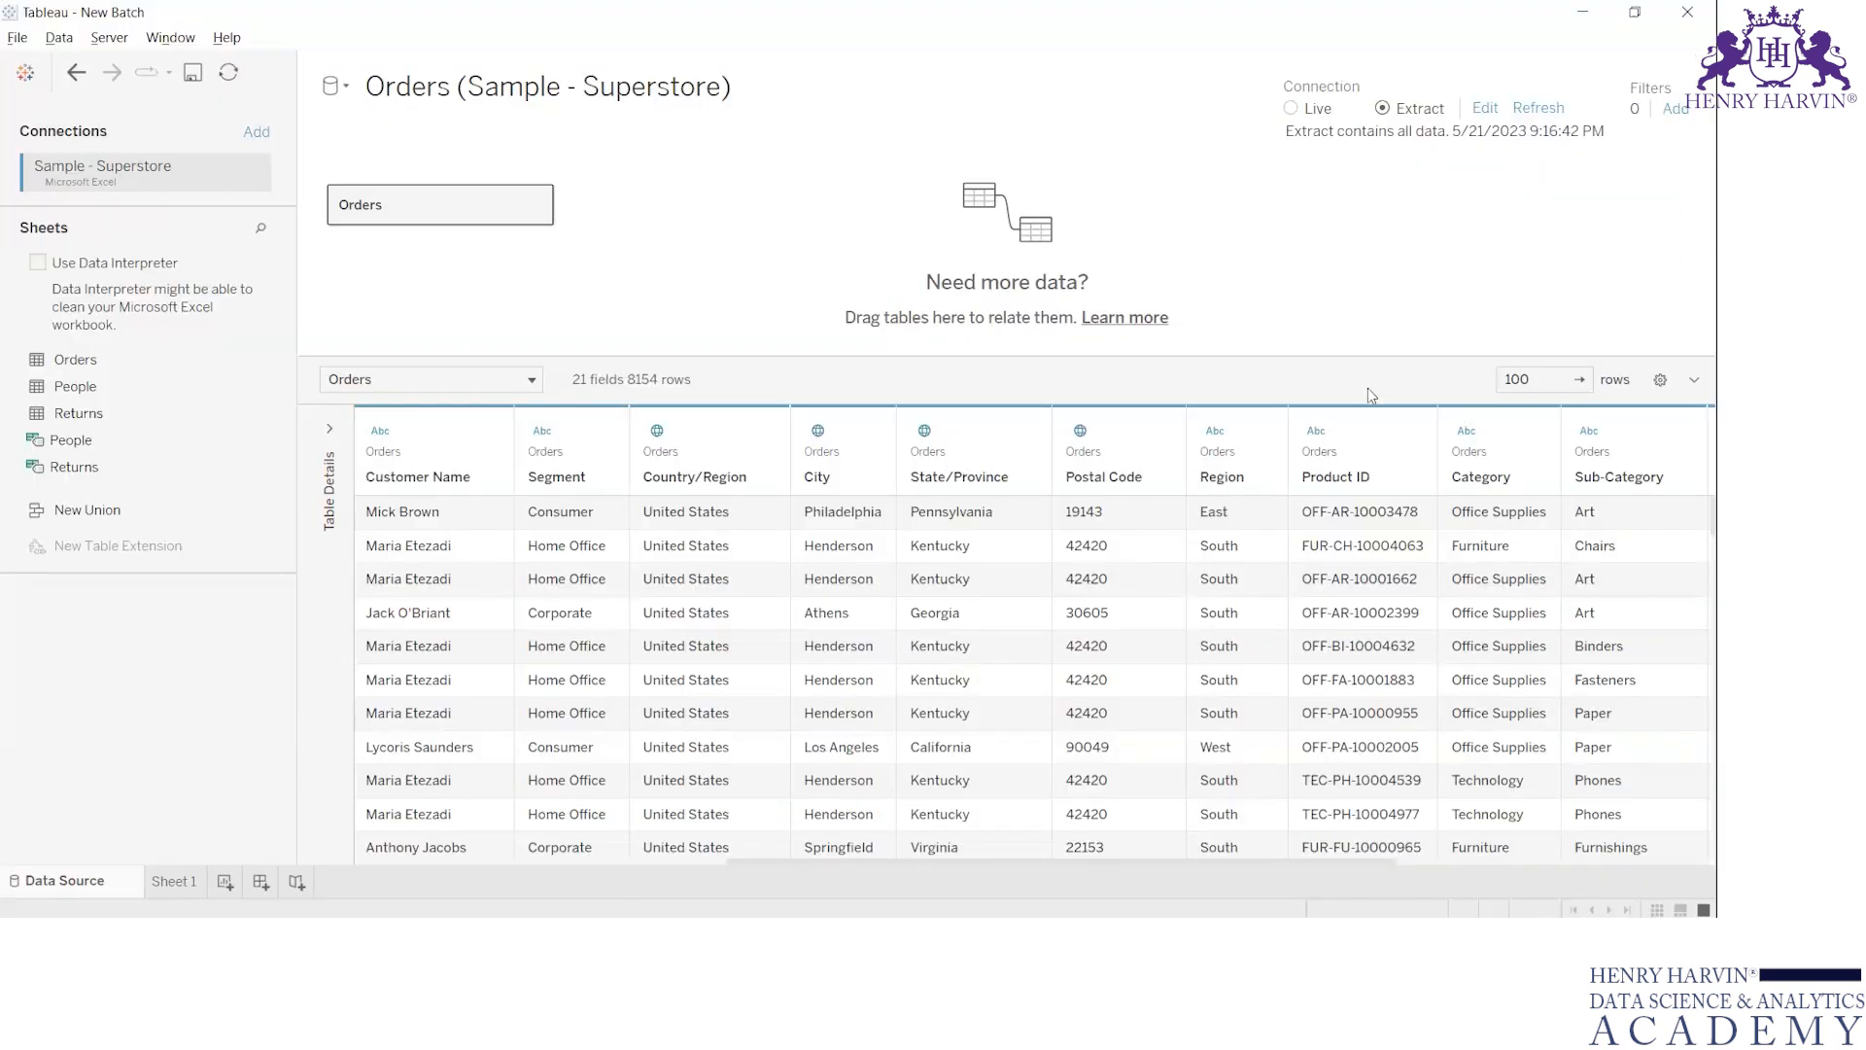
Refresh the Orders extract on Tableau's data source page and select the new record's row in Excel
left_click(1549, 109)
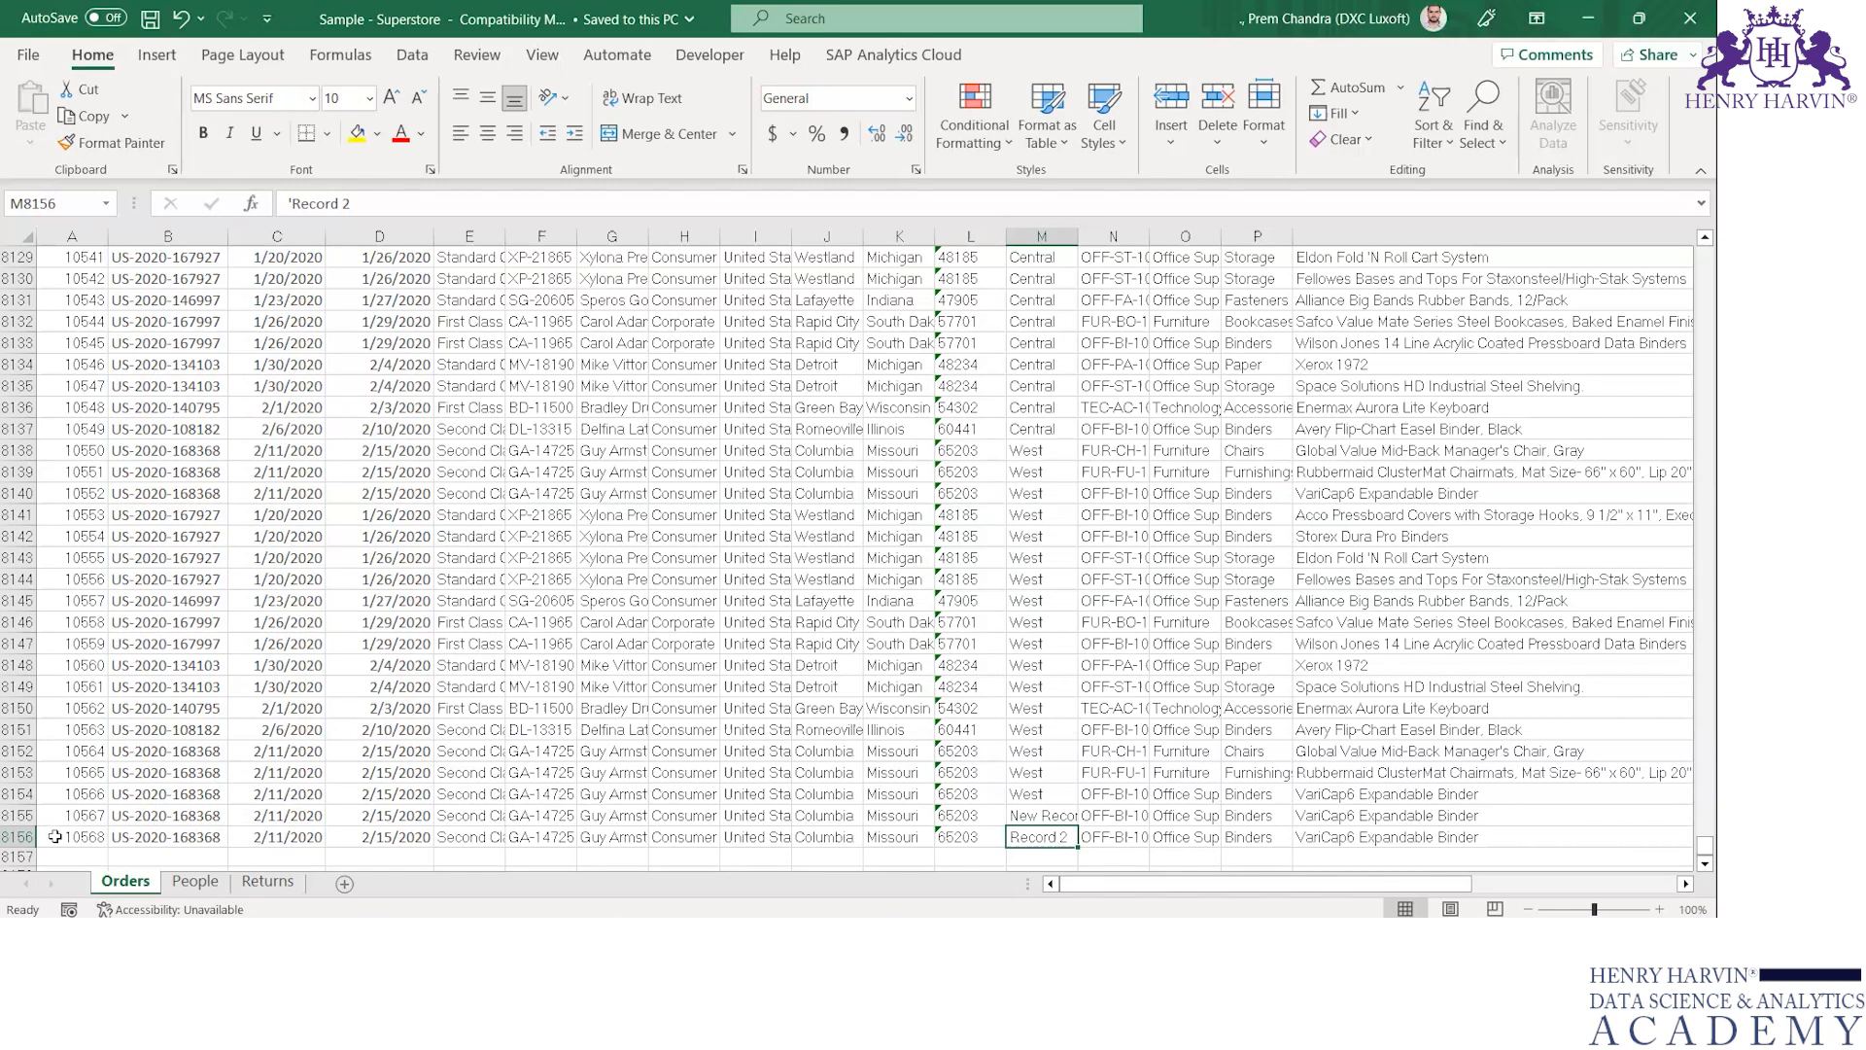
left_click(14, 837)
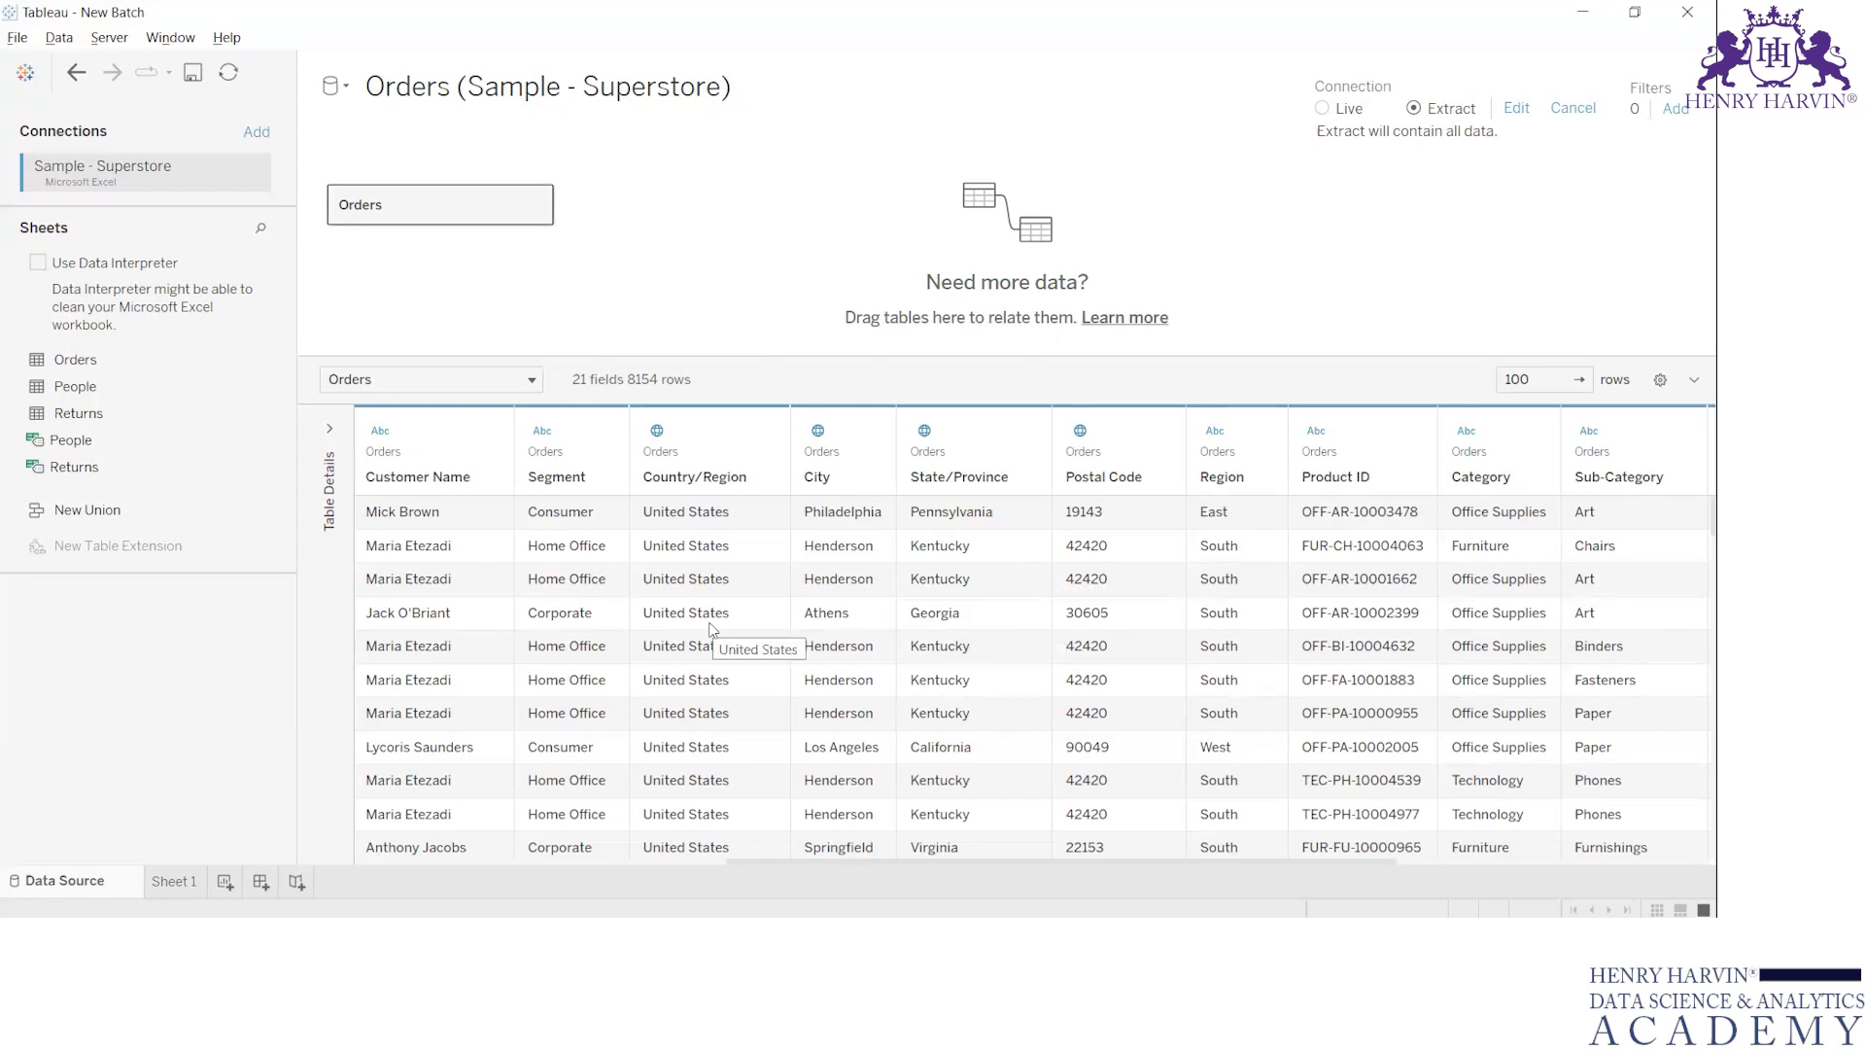
Turn on the header filters of the Orders sheet in Excel and view the Region filter's values
key("alt+Tab")
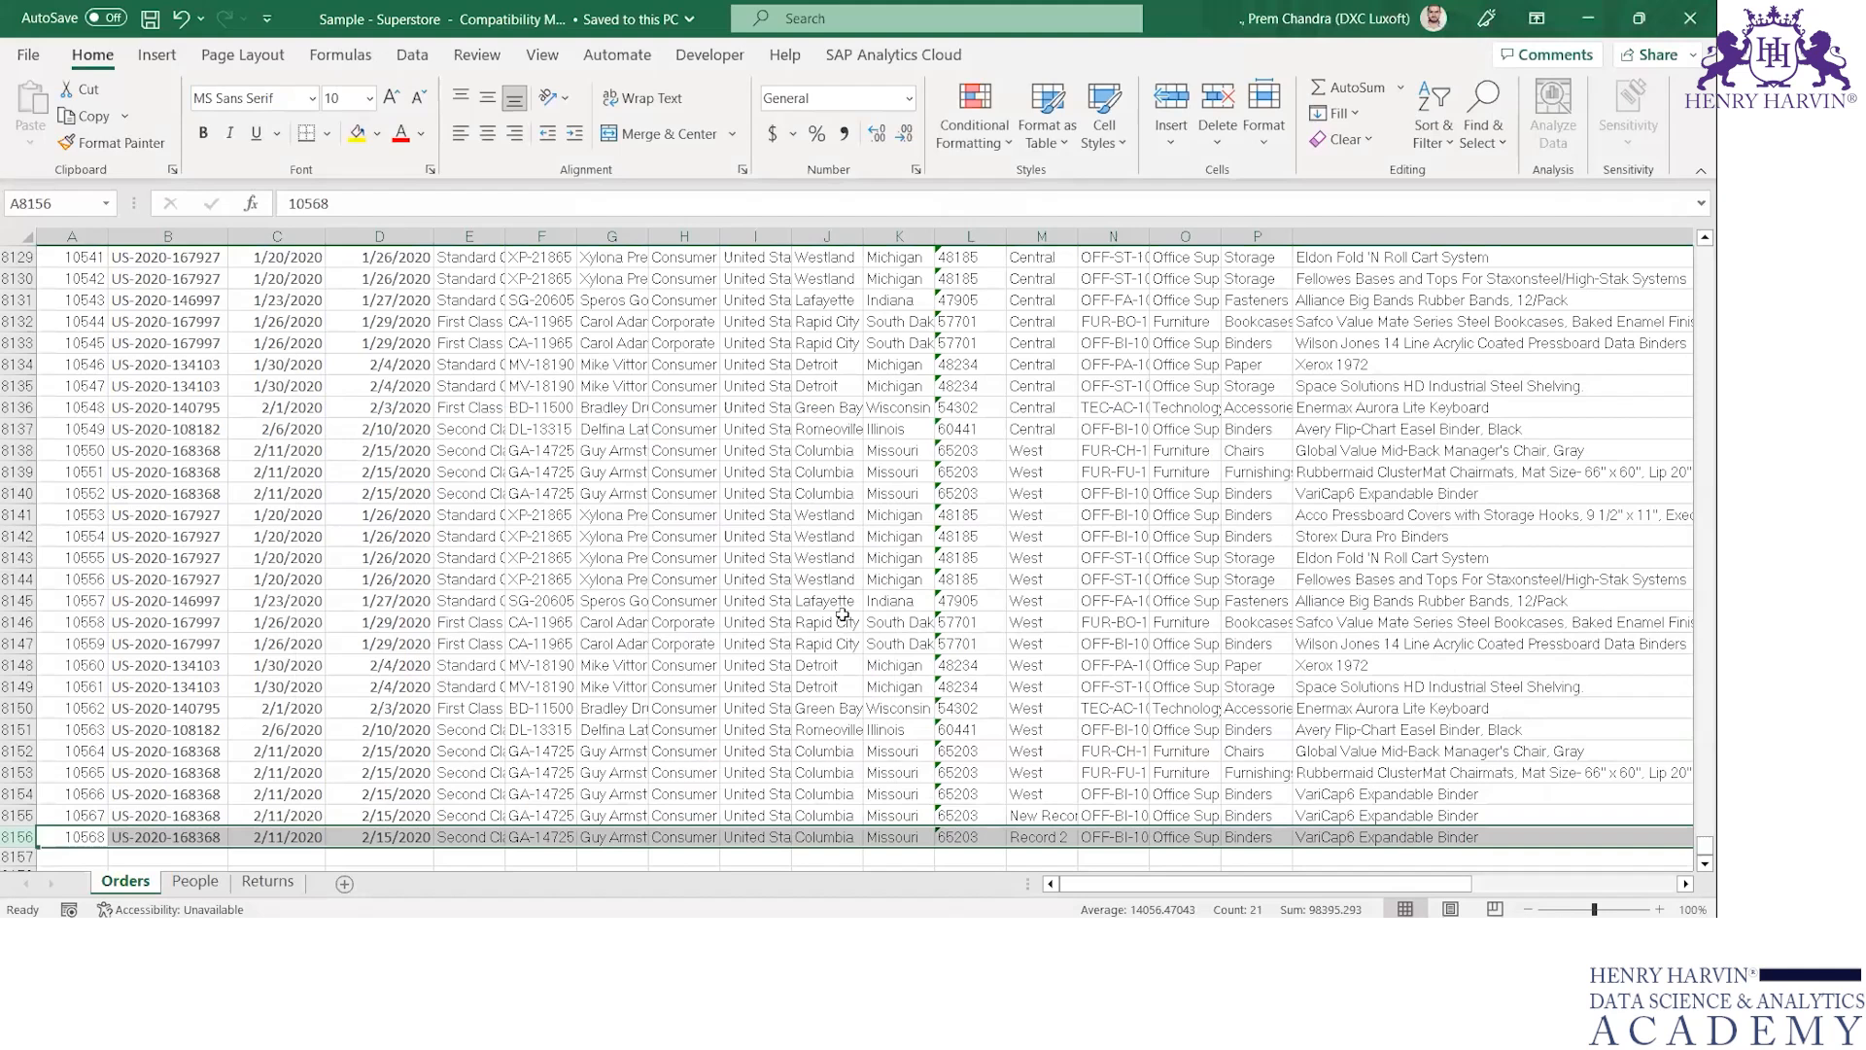
left_click(1058, 277)
key("ctrl+Up")
key("ctrl+shift+l")
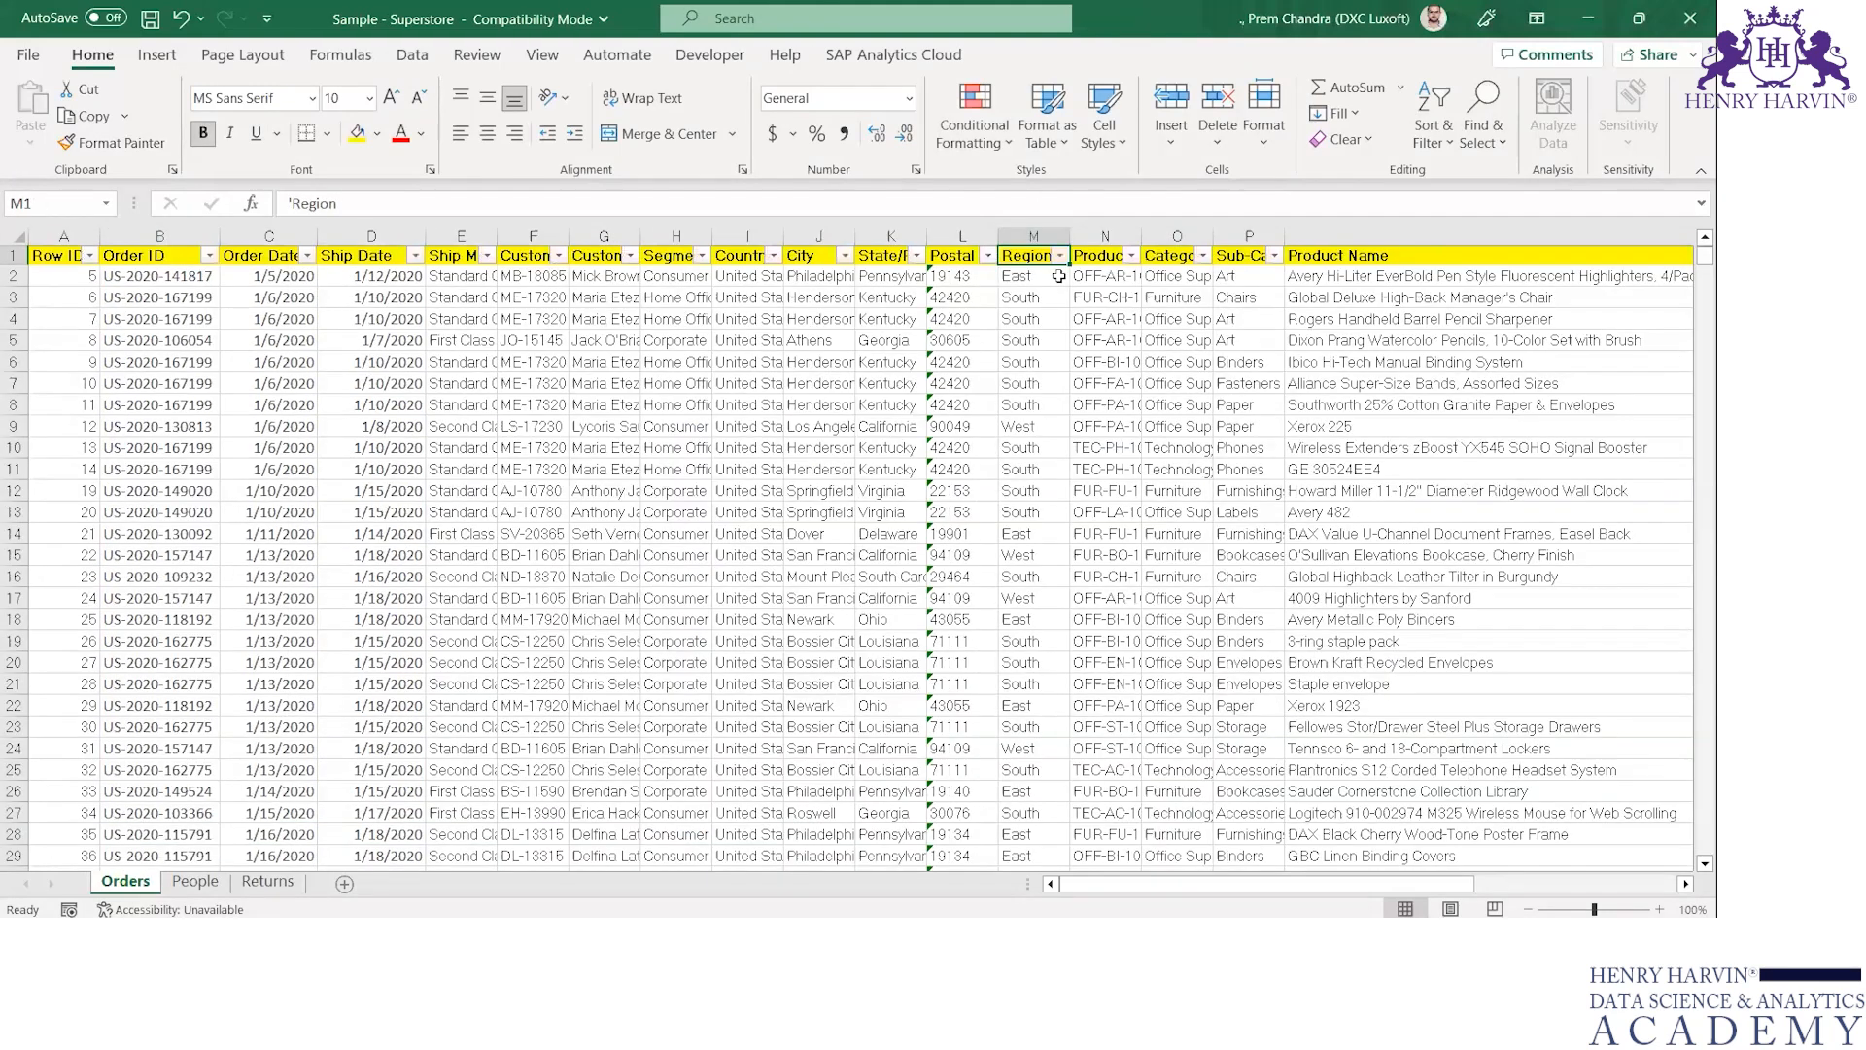
key("alt+Down")
key("Down")
key("Down")
key("Down")
key("Down")
key("Down")
key("Down")
key("Down")
key("Down")
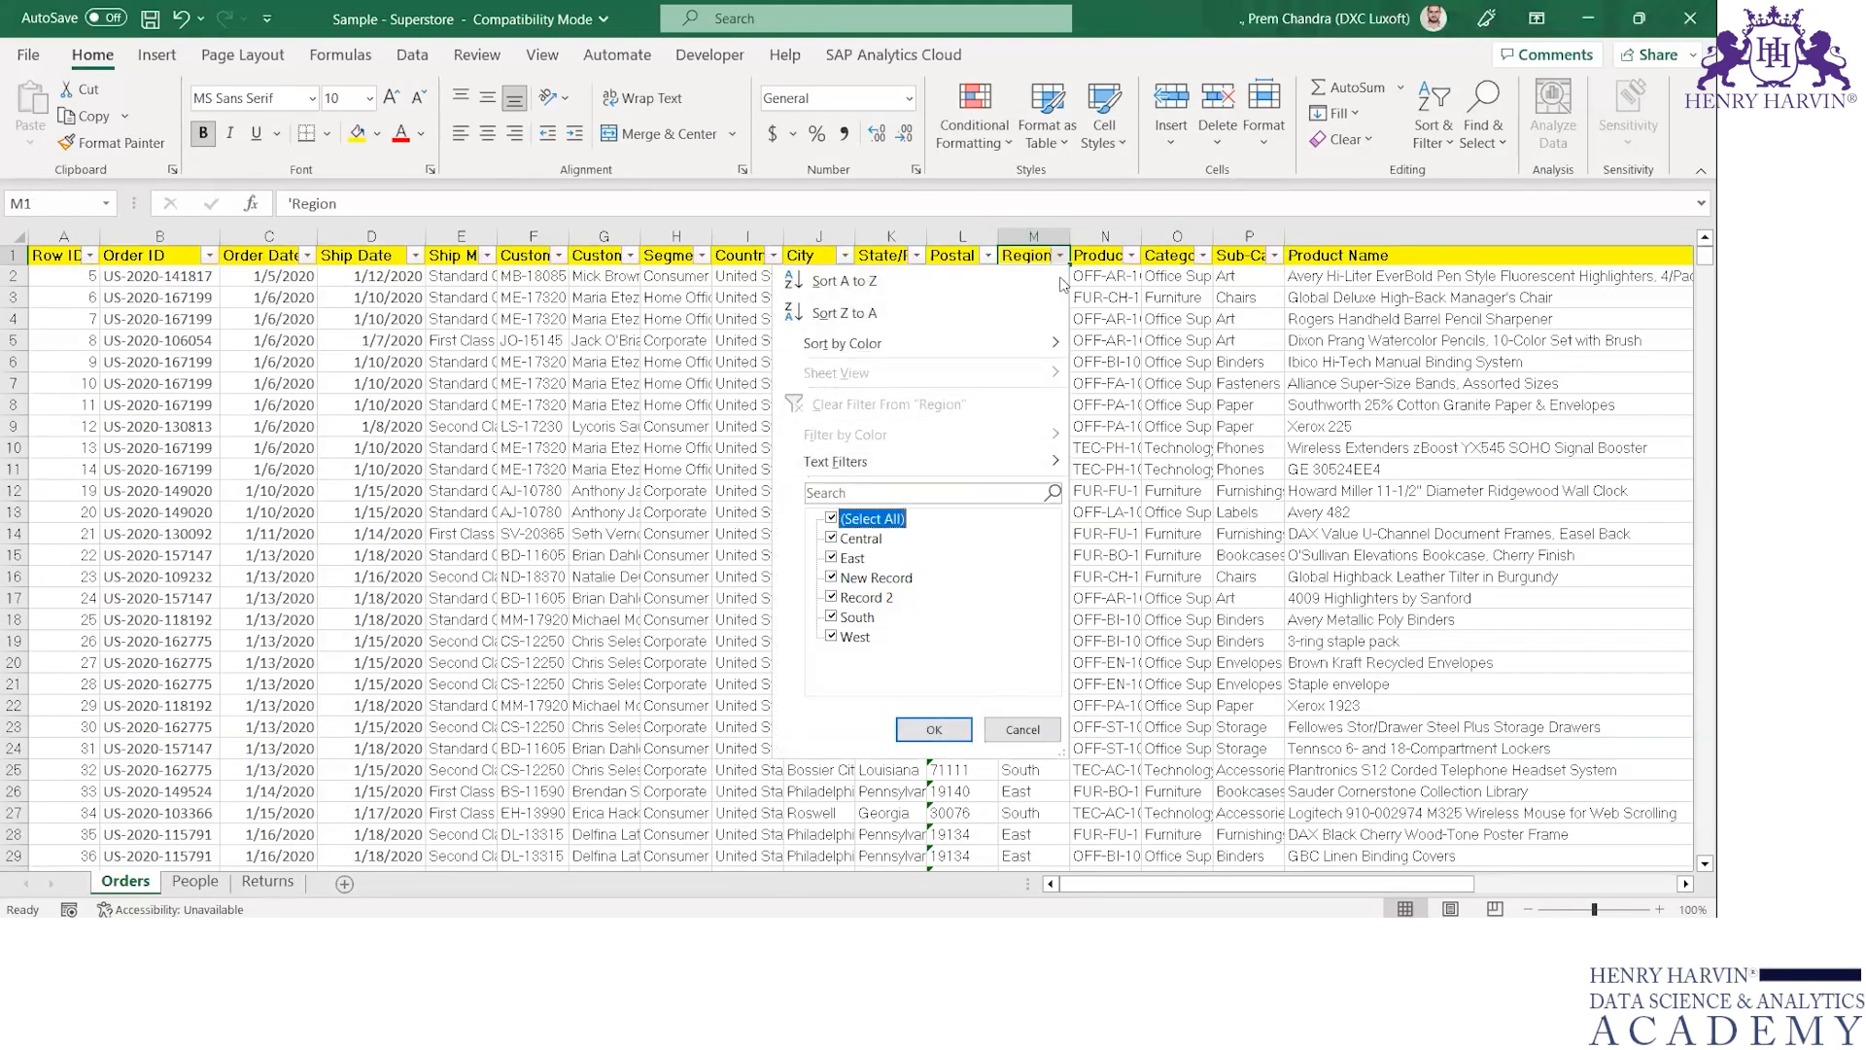
key("Escape")
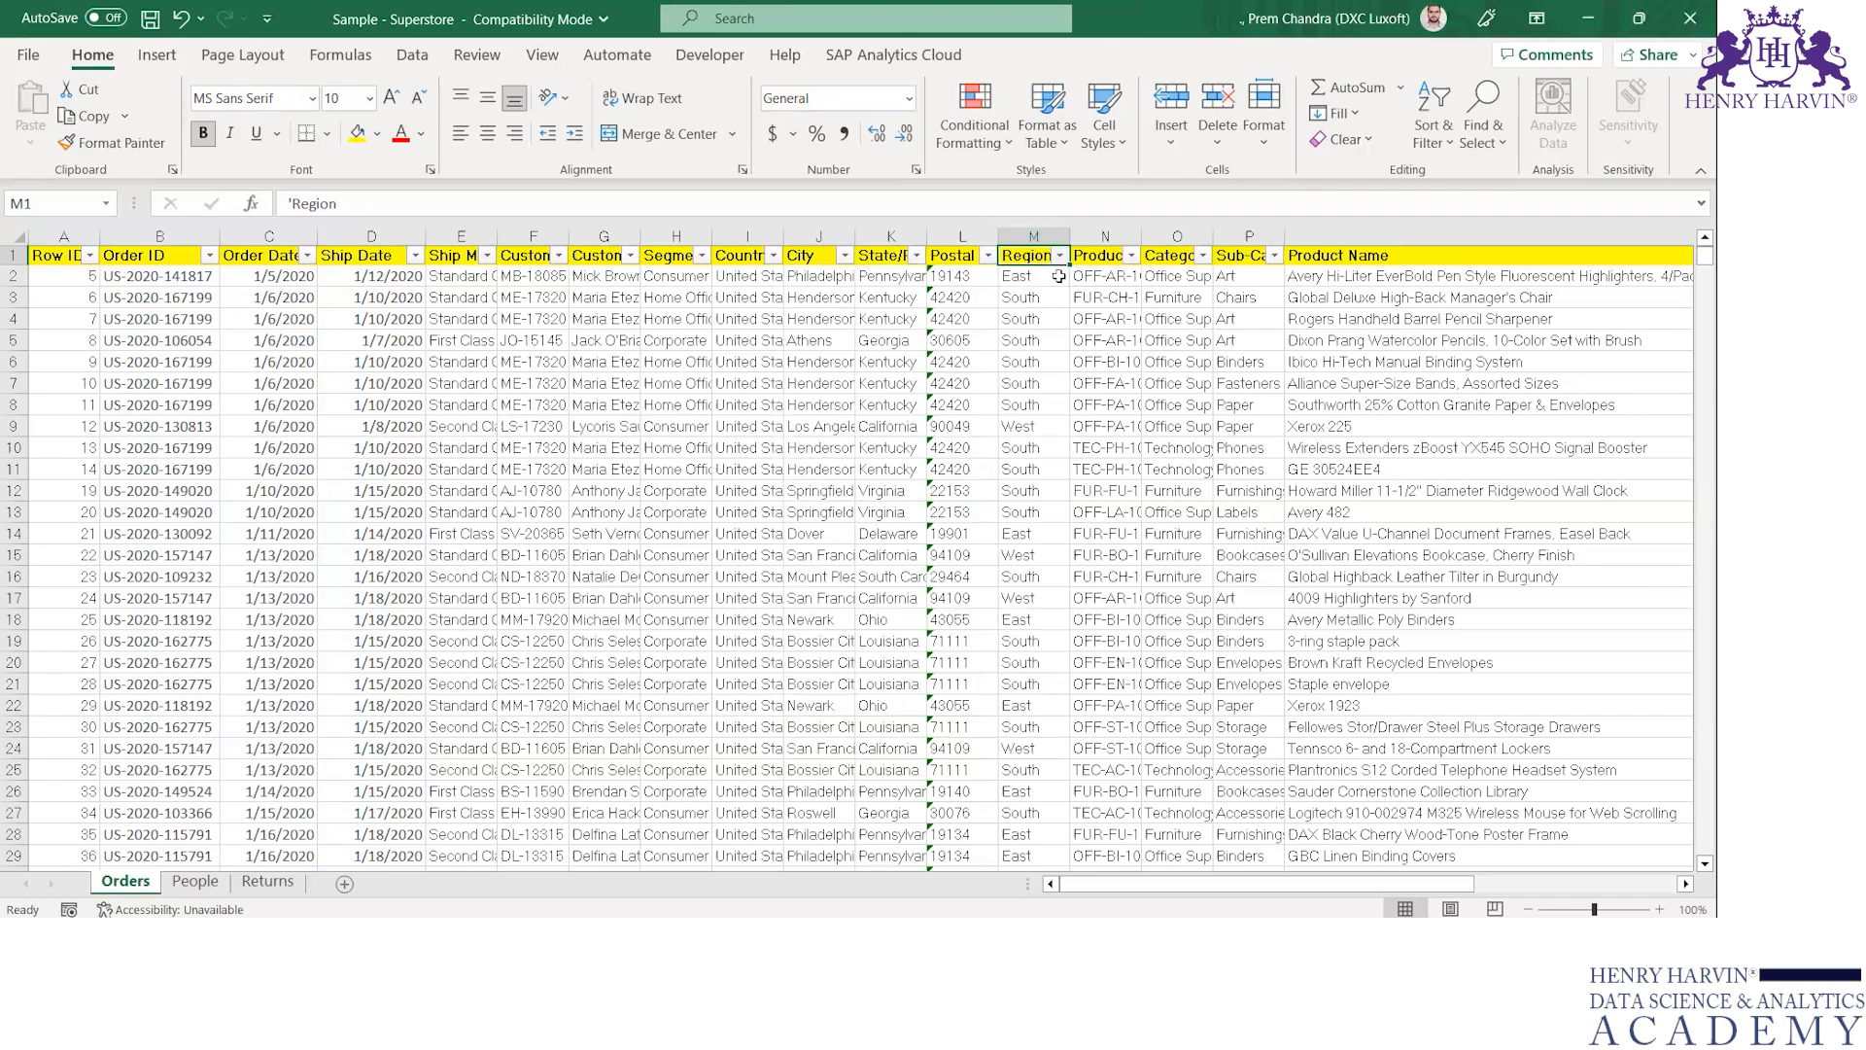
Switch to Tableau and save the workbook, creating the pending Orders extract
key("alt+Tab")
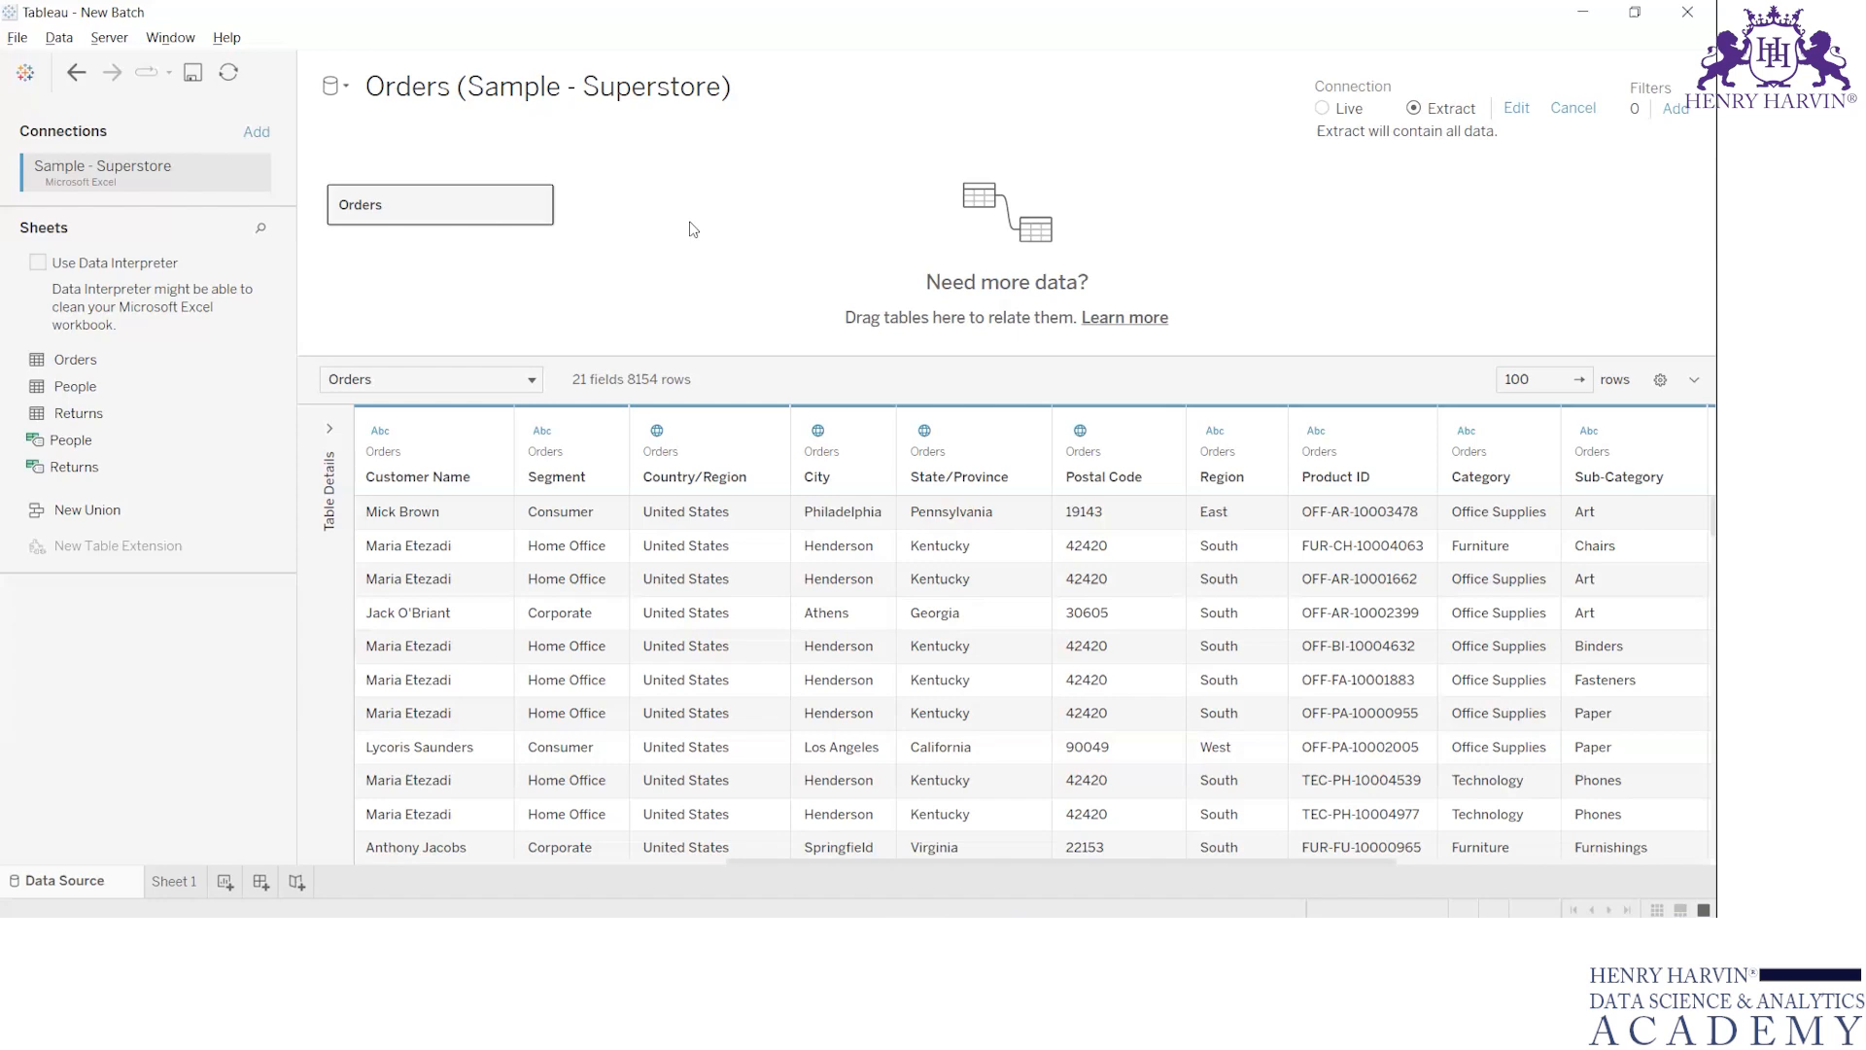
key("ctrl+s")
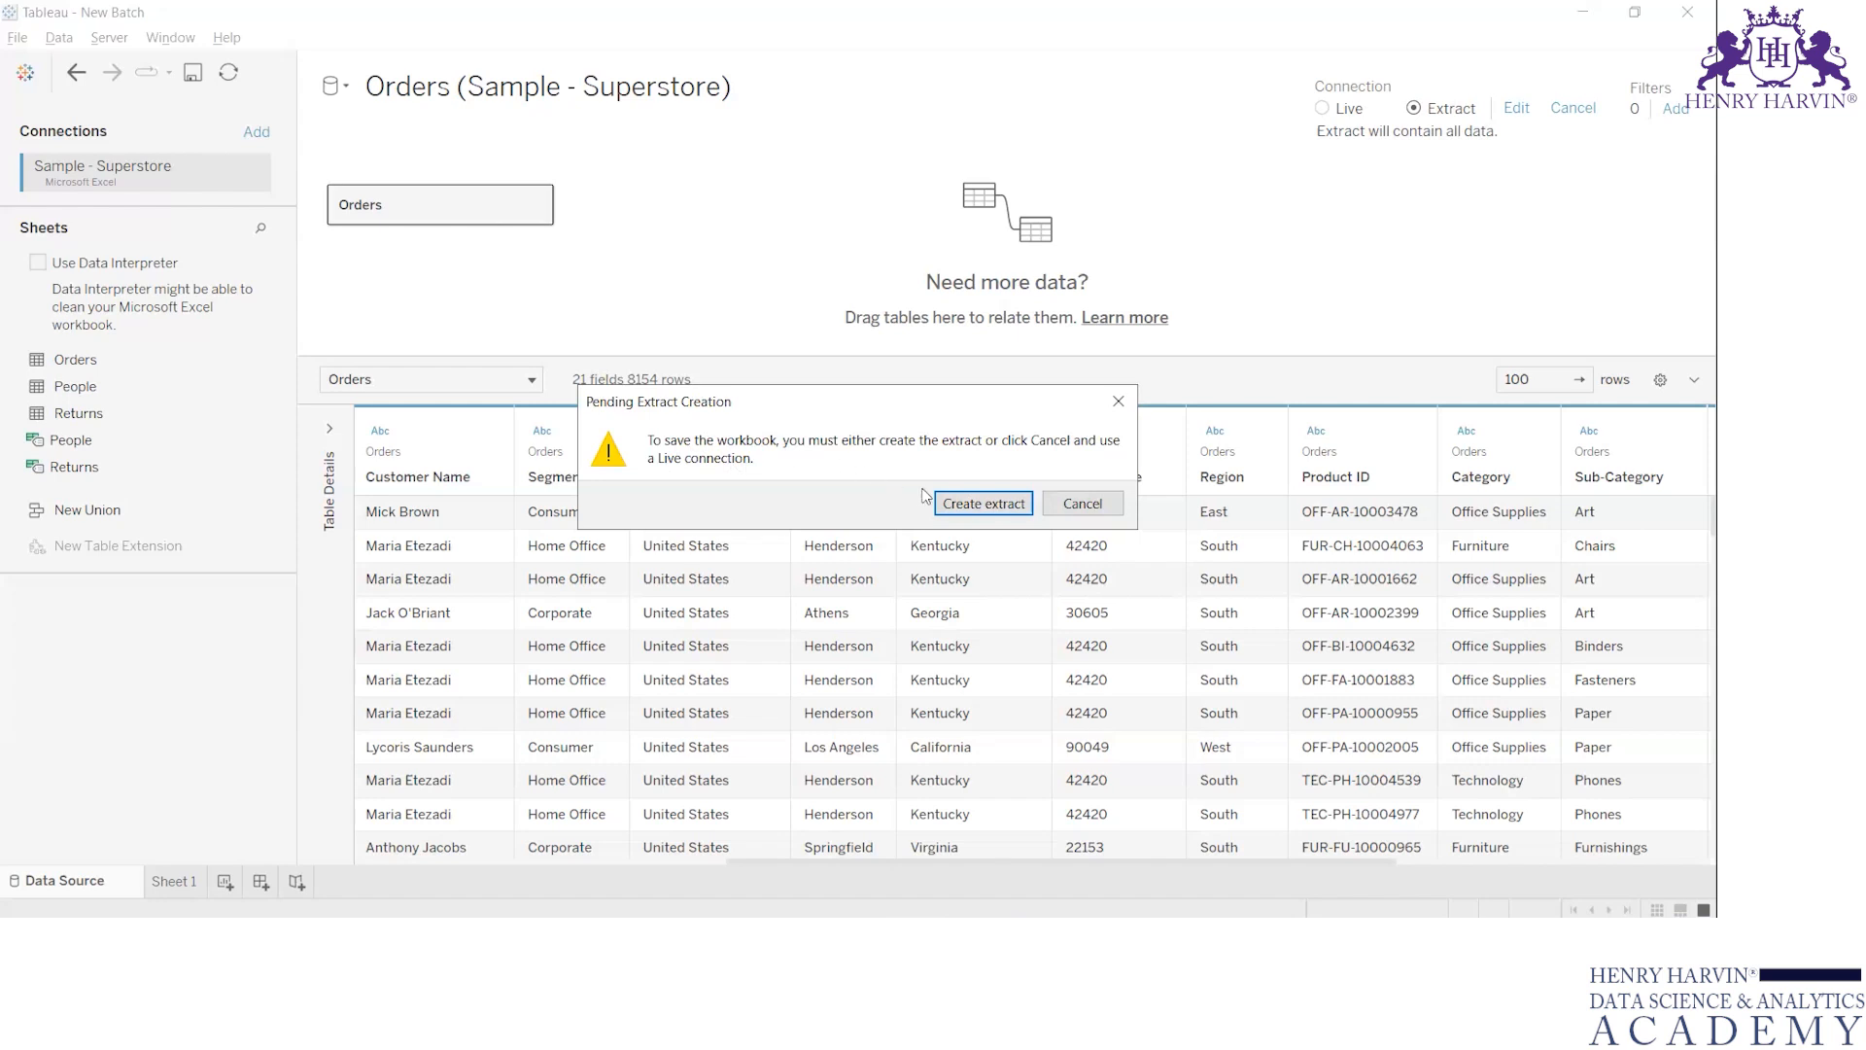
left_click(988, 510)
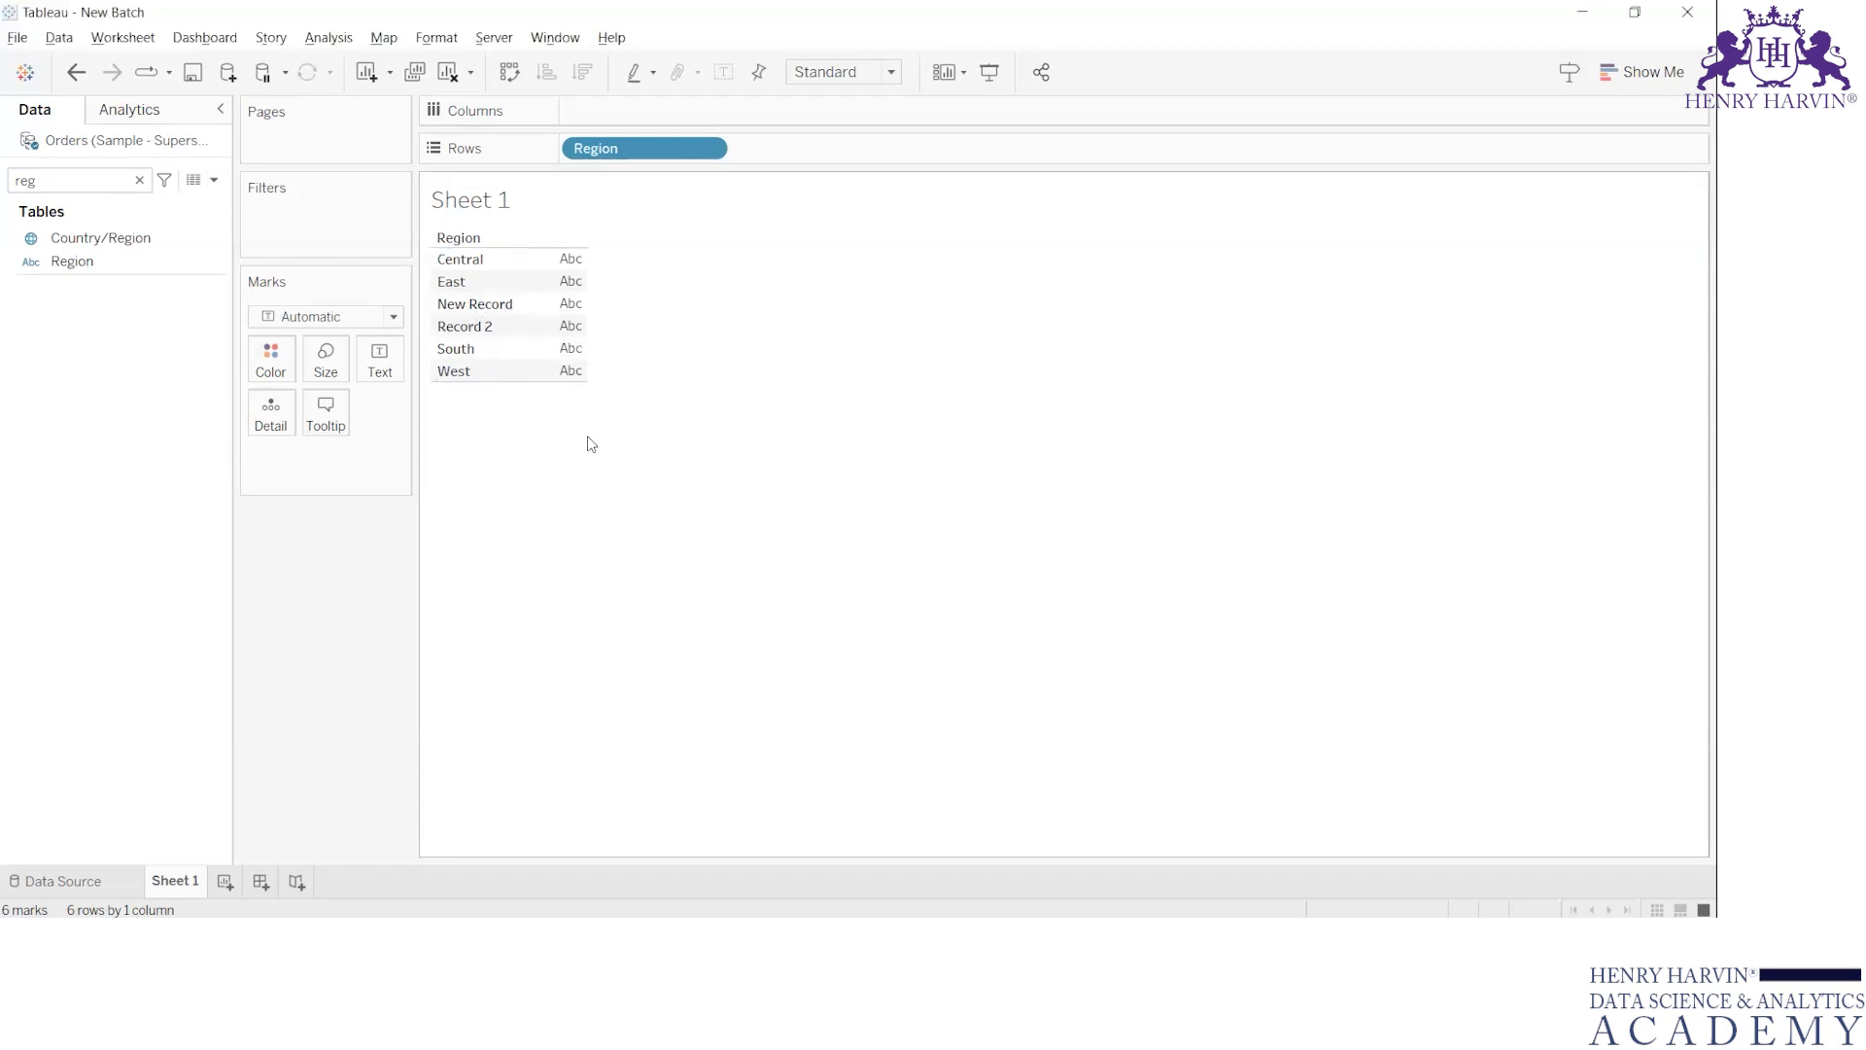
Compare Excel's Region filter values with the regions on Tableau's Sheet 1, and reopen the data source page
key("alt+Tab")
left_click(800, 458)
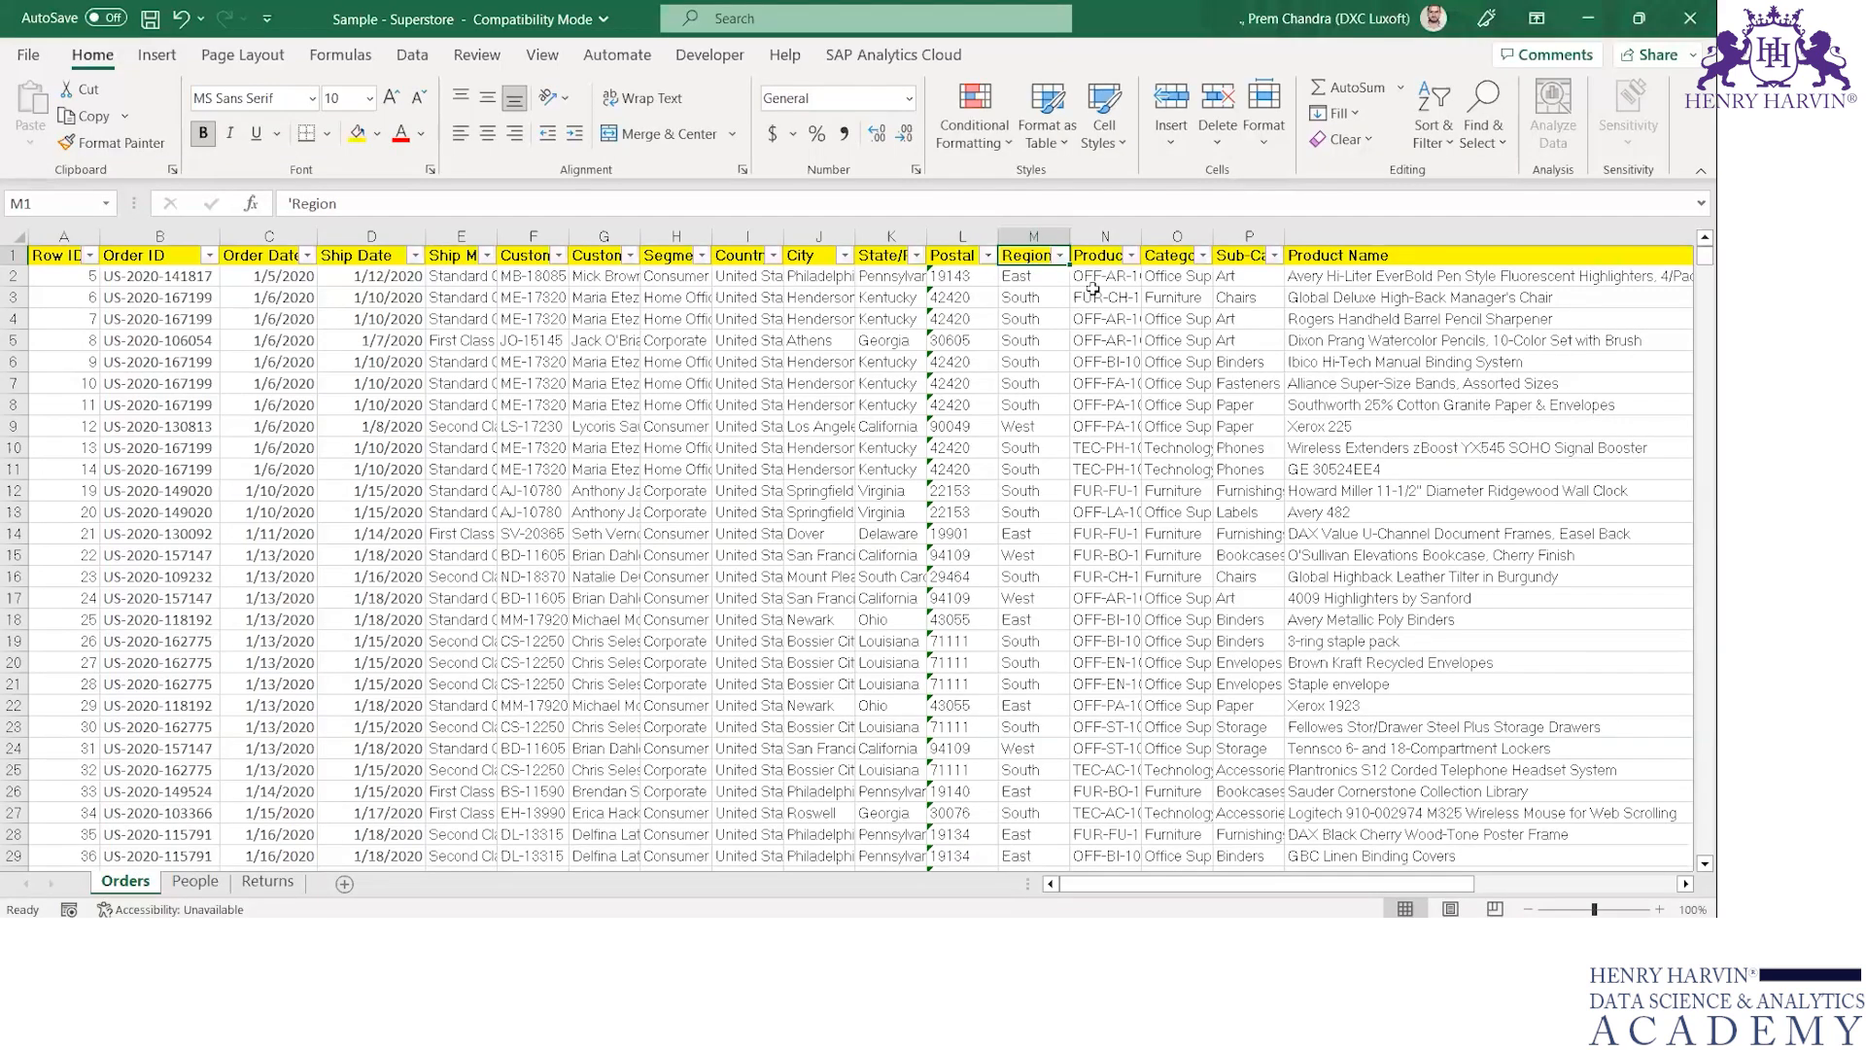
left_click(1060, 258)
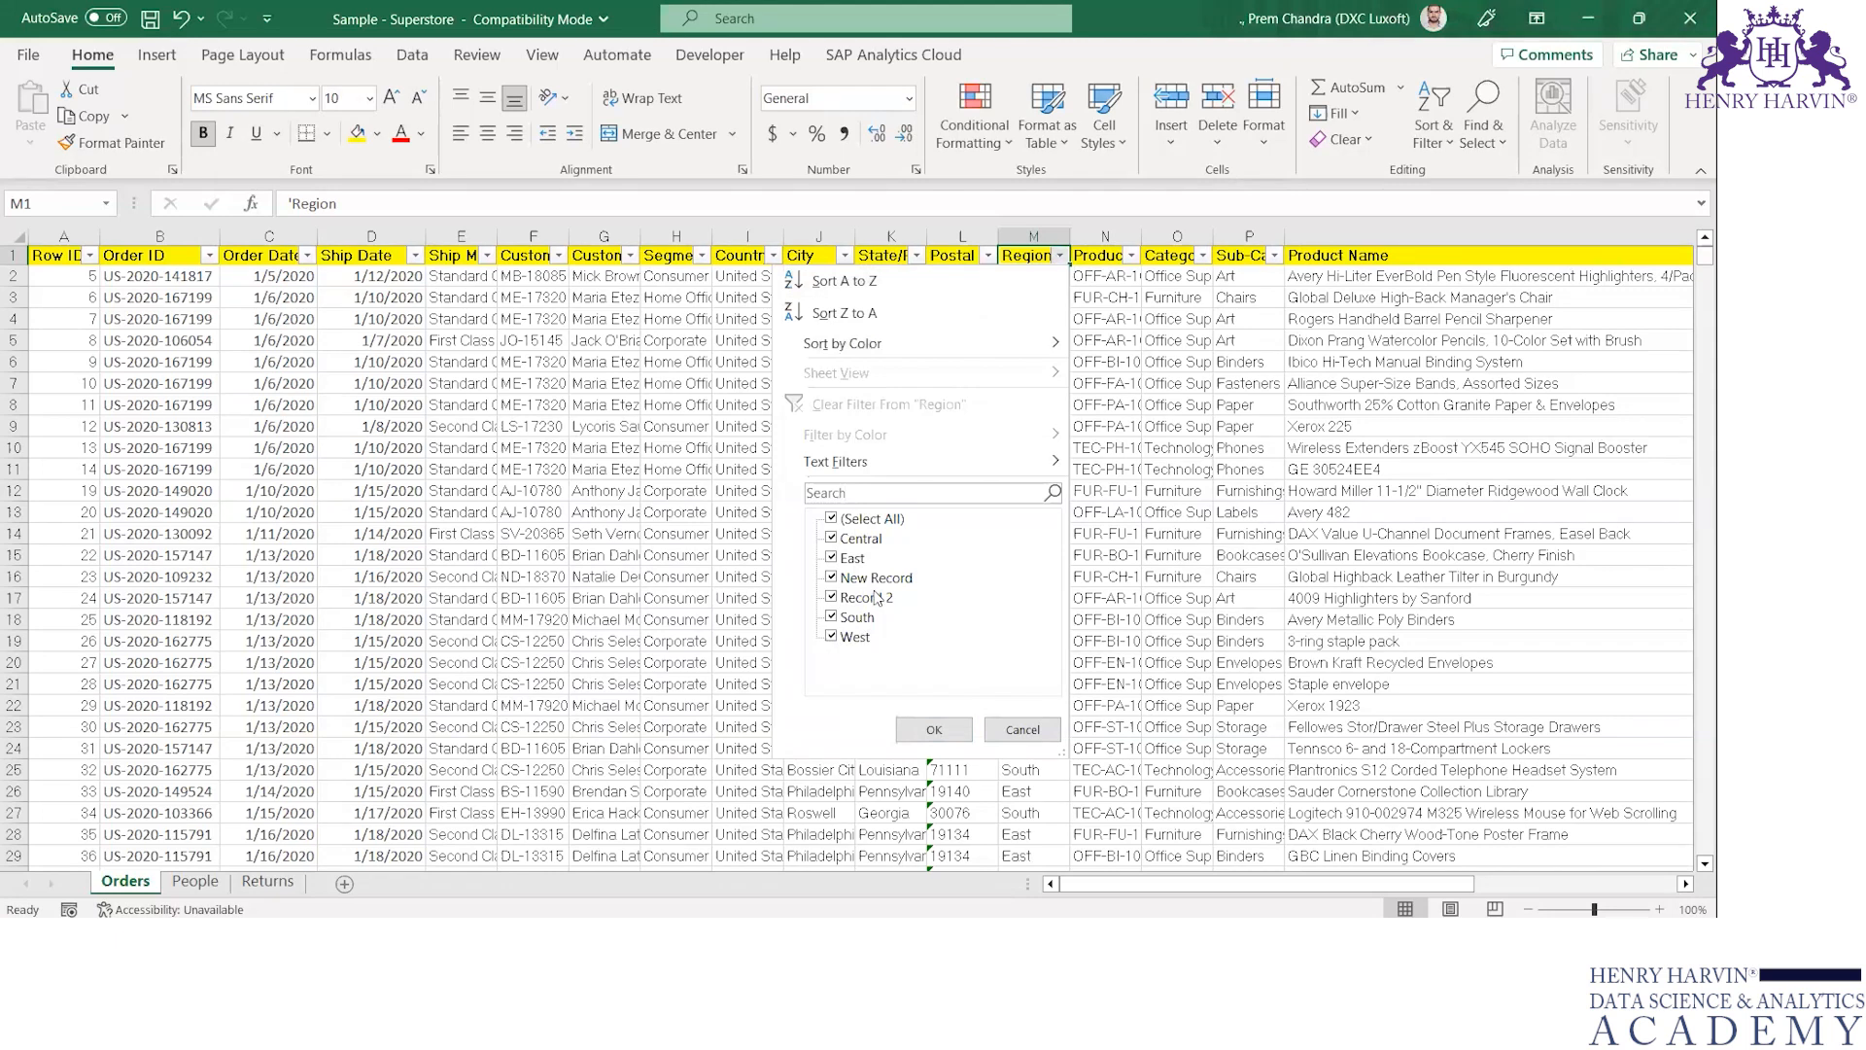
left_click(754, 597)
key("alt+Tab")
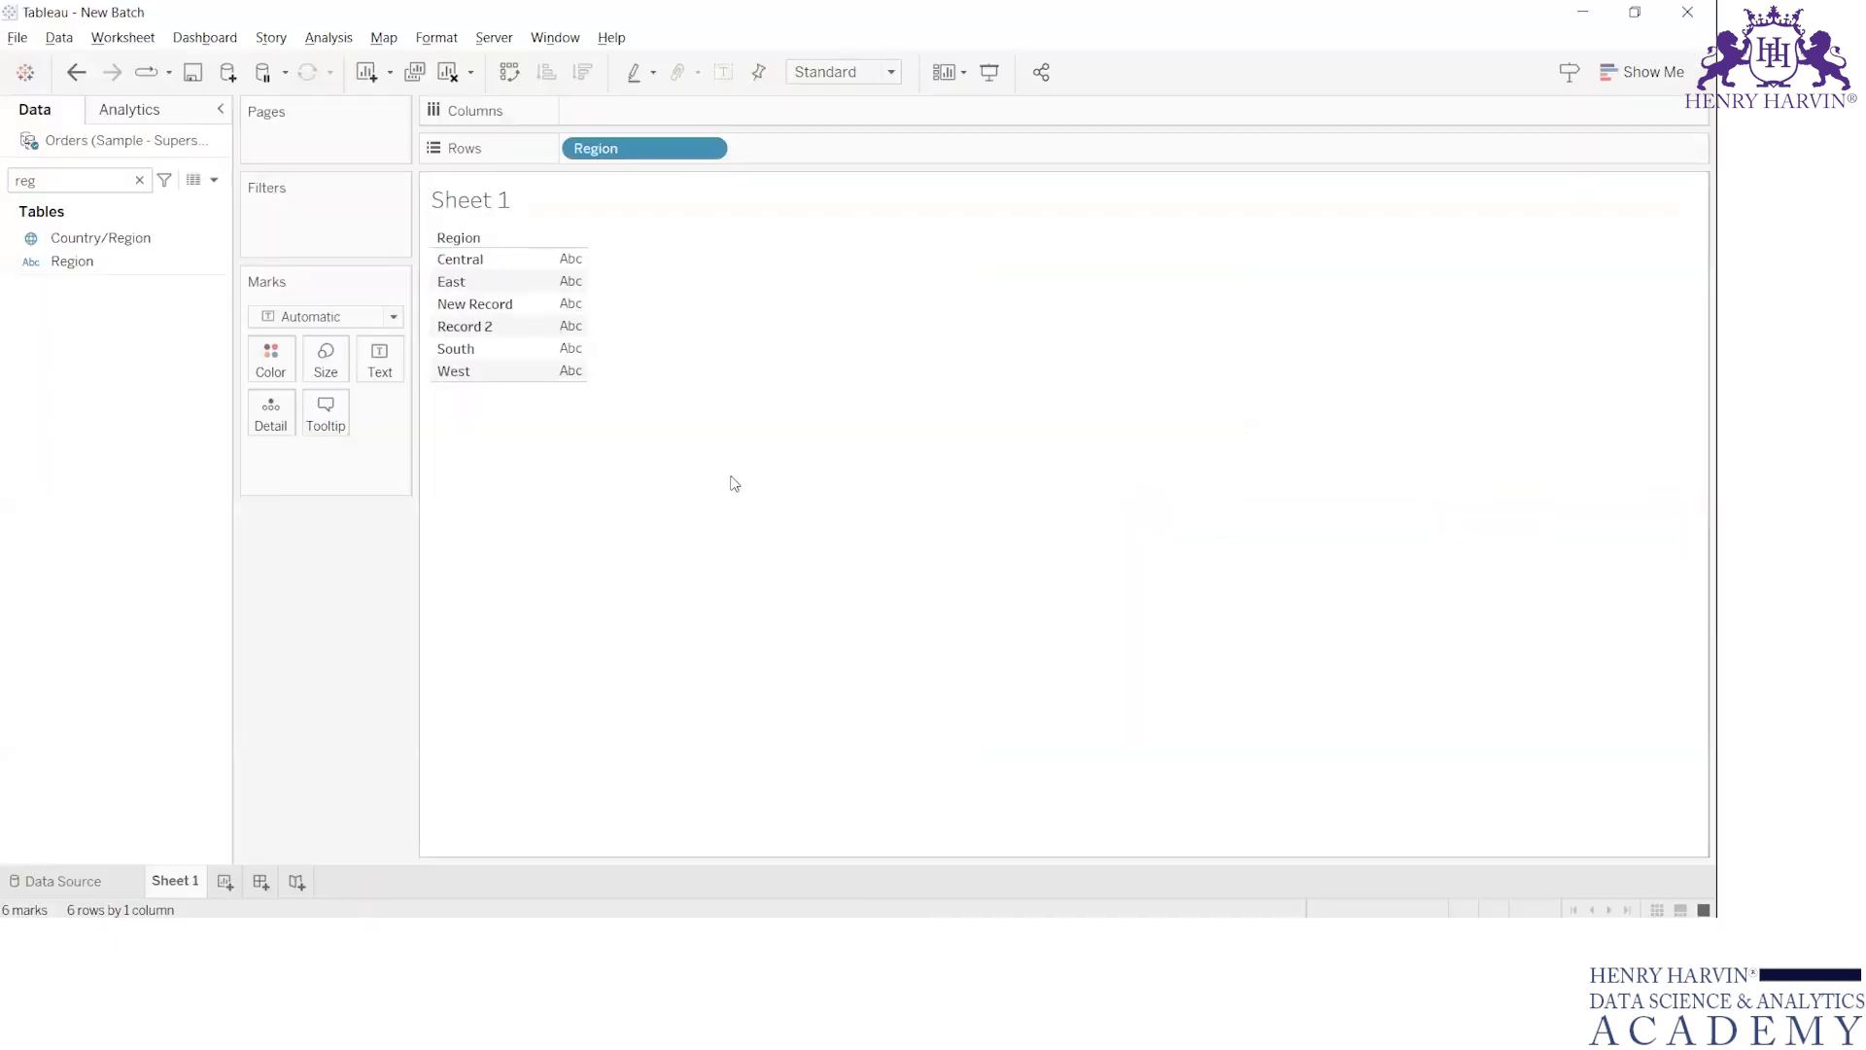
left_click(92, 880)
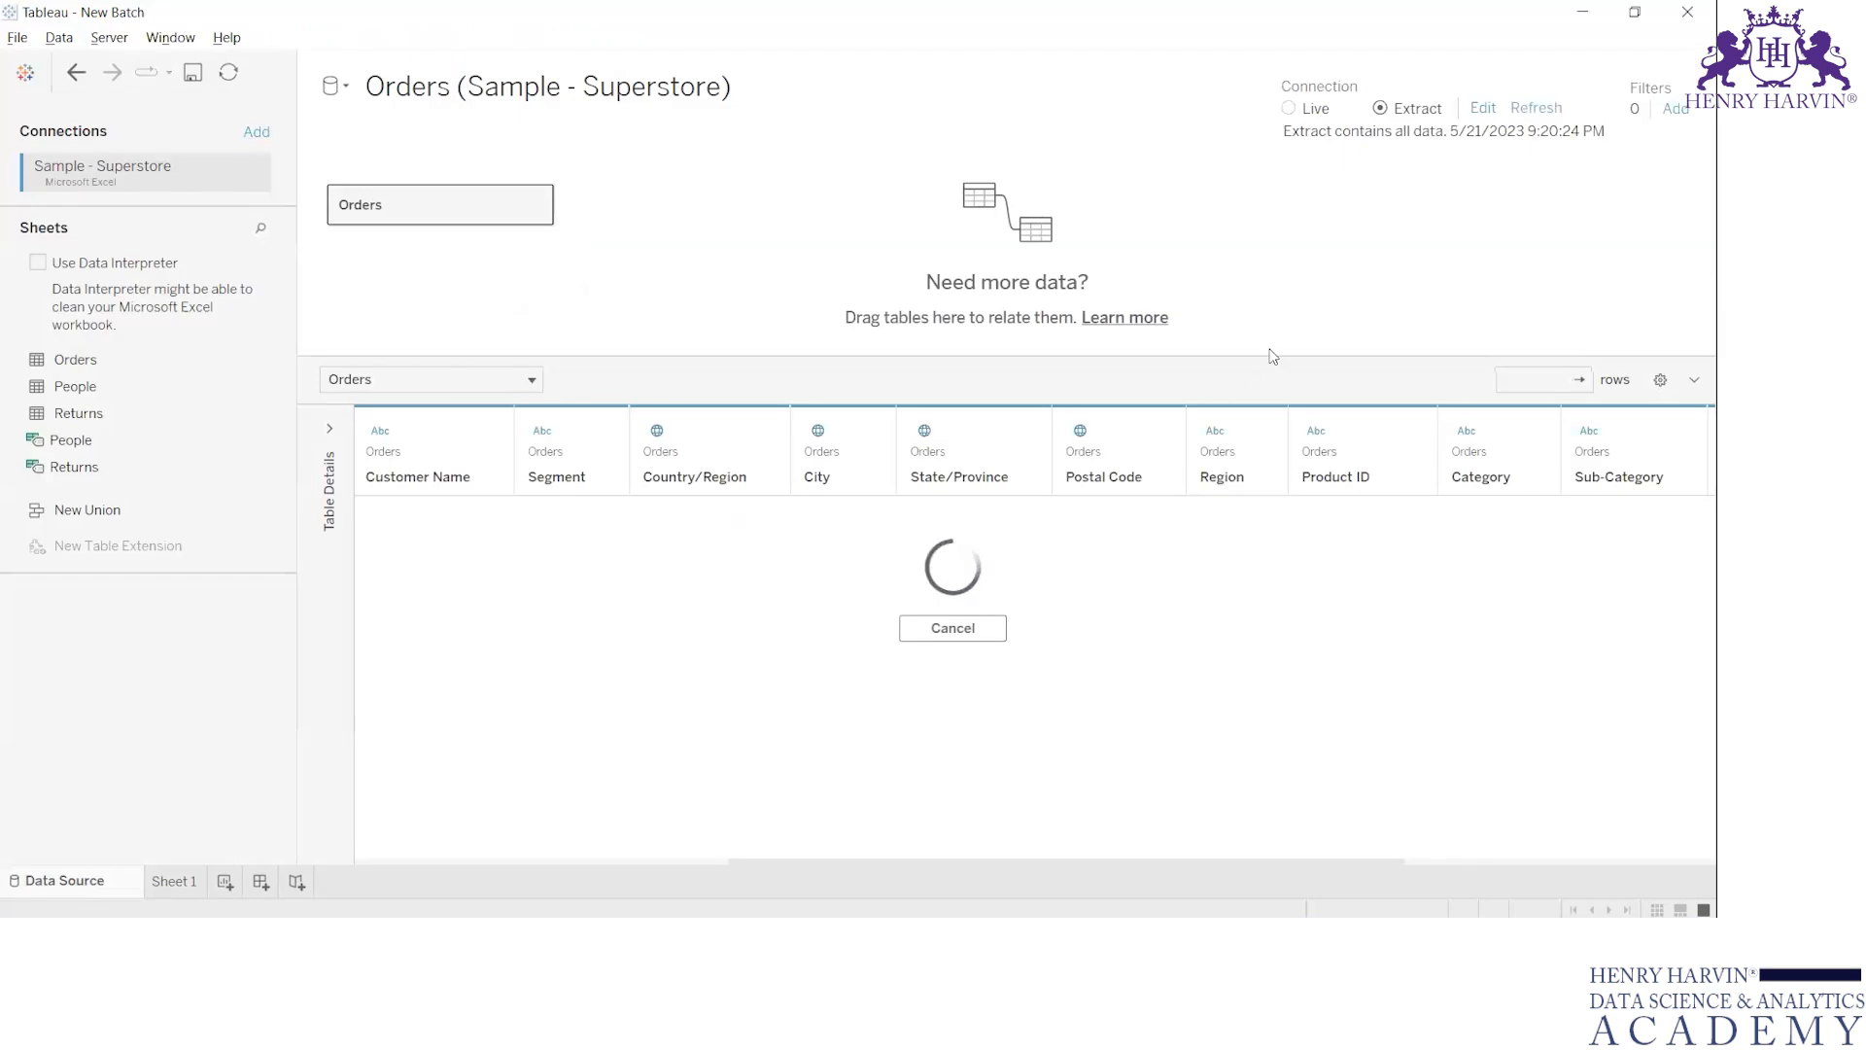